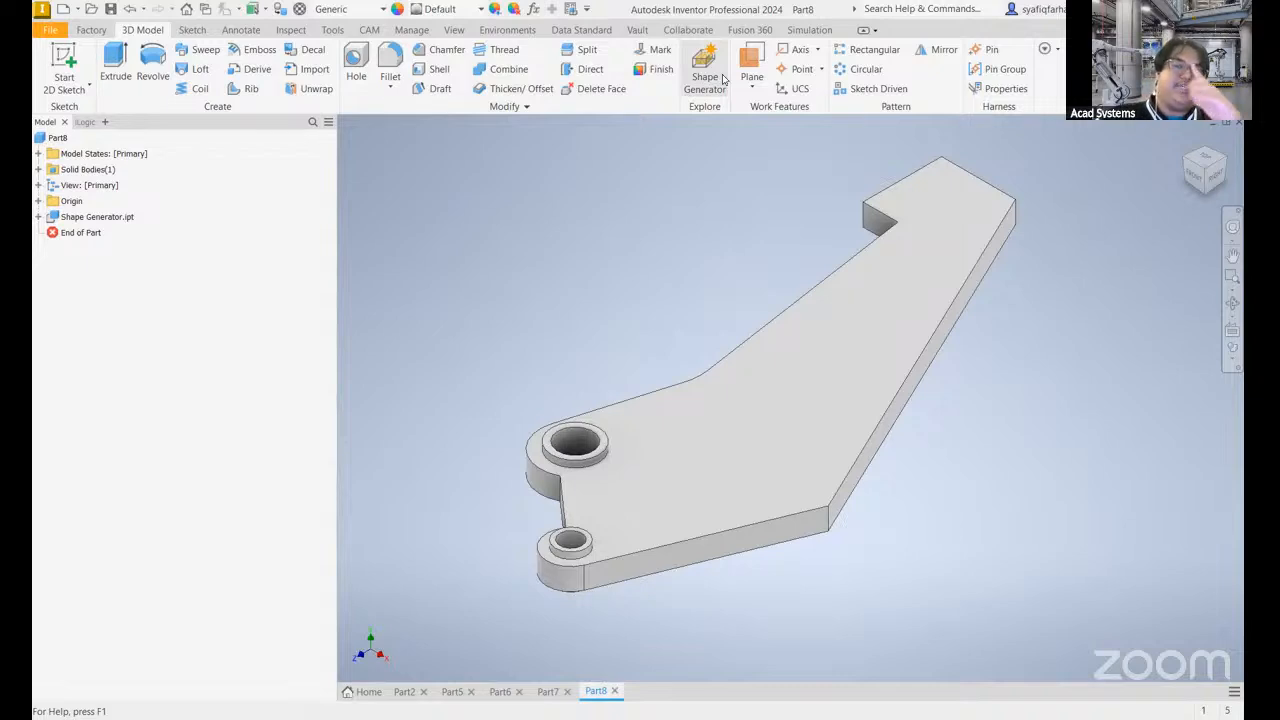
# - Hide the Explore command group from the 3D modelling ribbon and show it again
pyautogui.click(1059, 50)
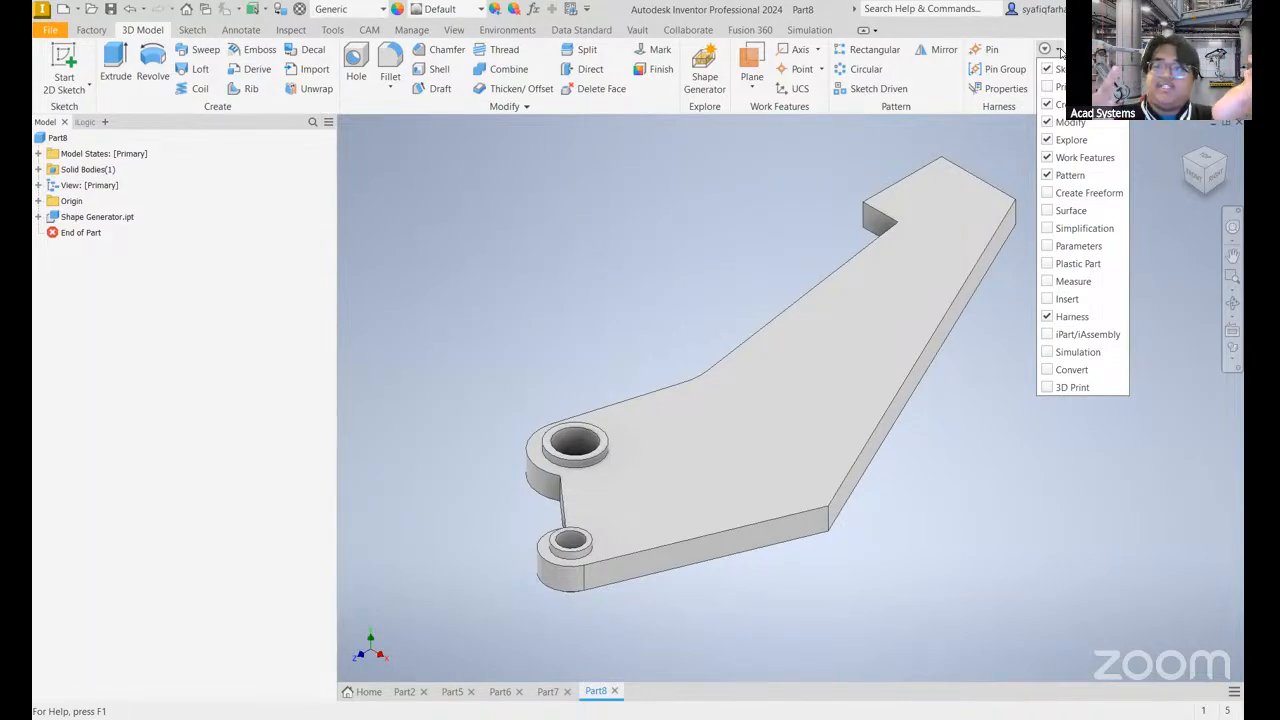
pyautogui.click(1045, 50)
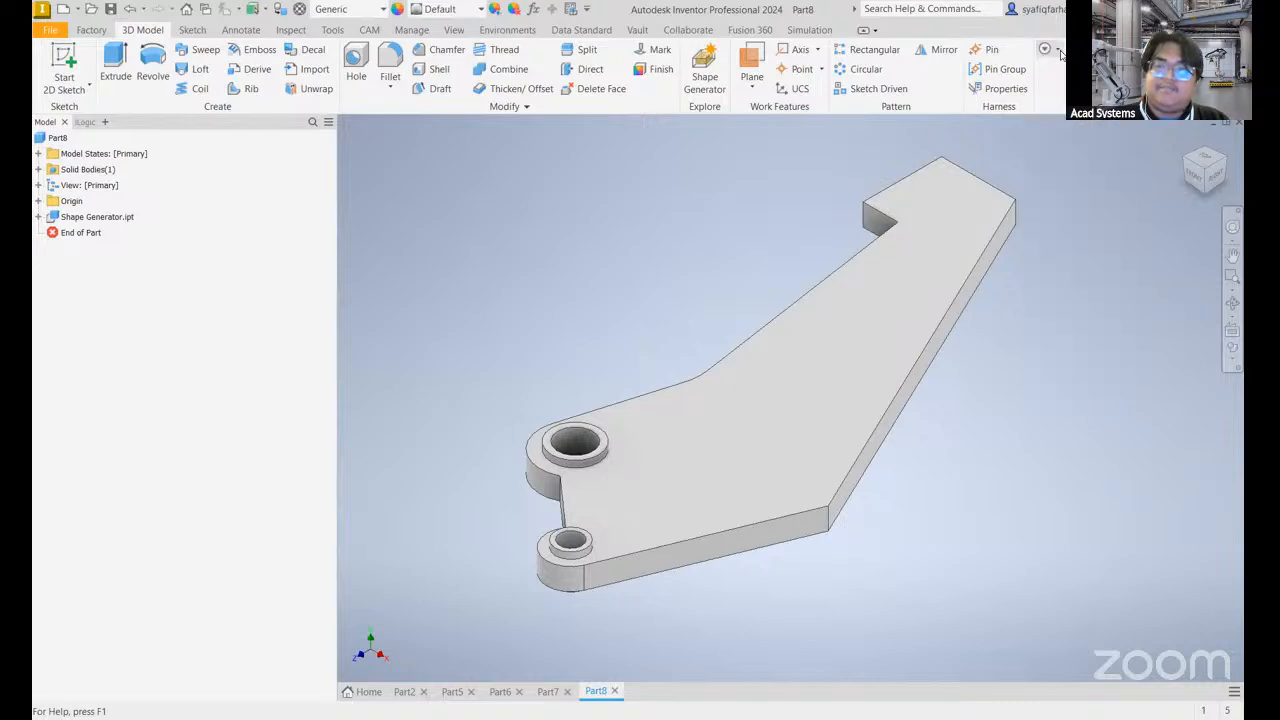
pyautogui.click(1045, 50)
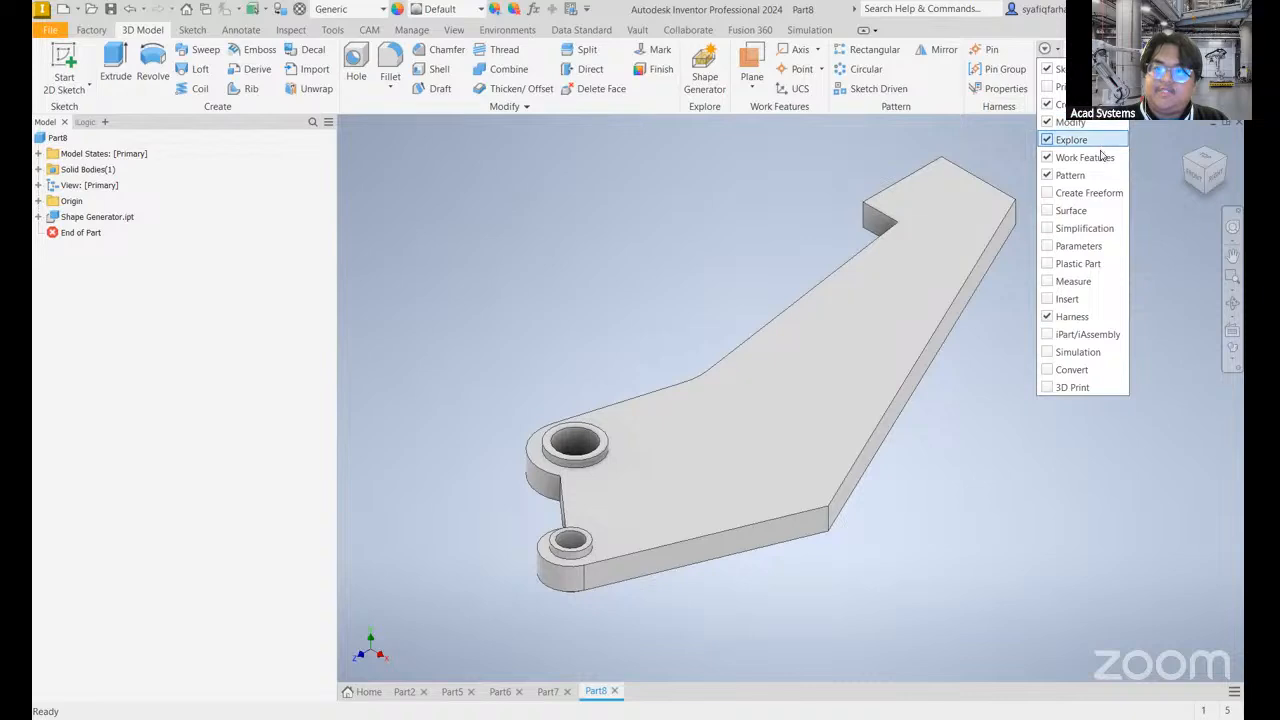
pyautogui.click(1072, 140)
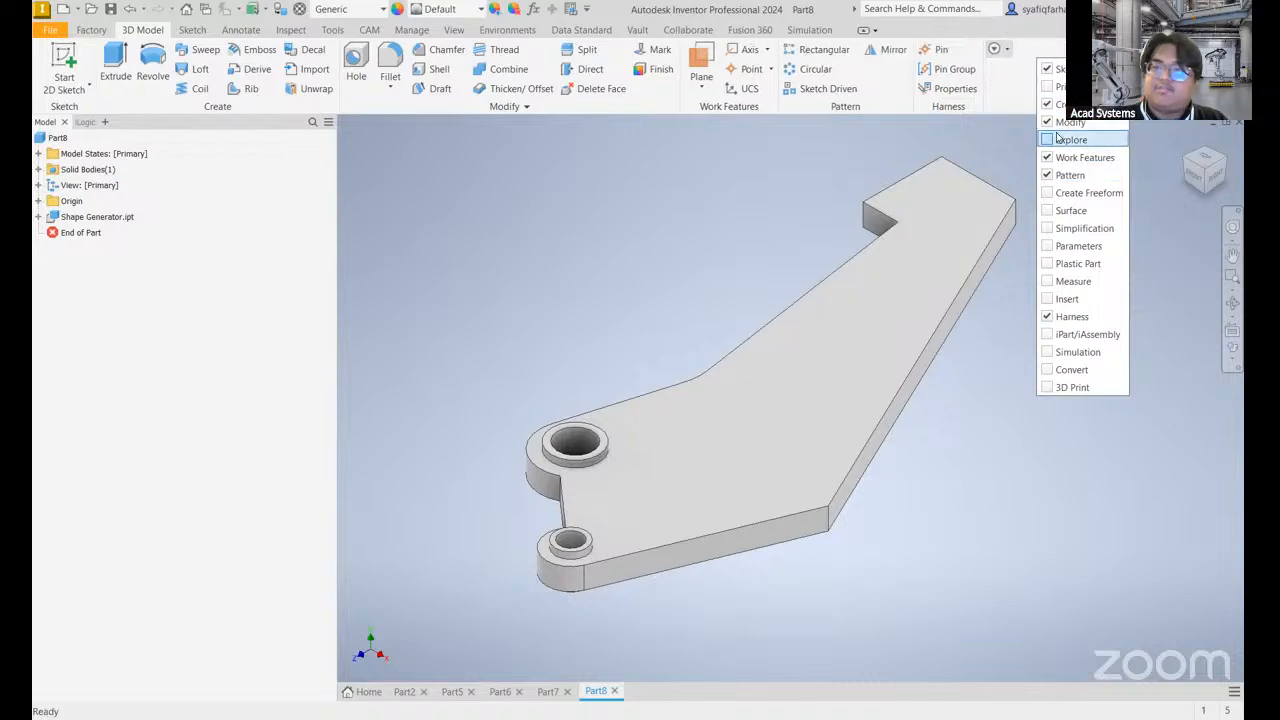
pyautogui.click(1058, 139)
pyautogui.click(788, 333)
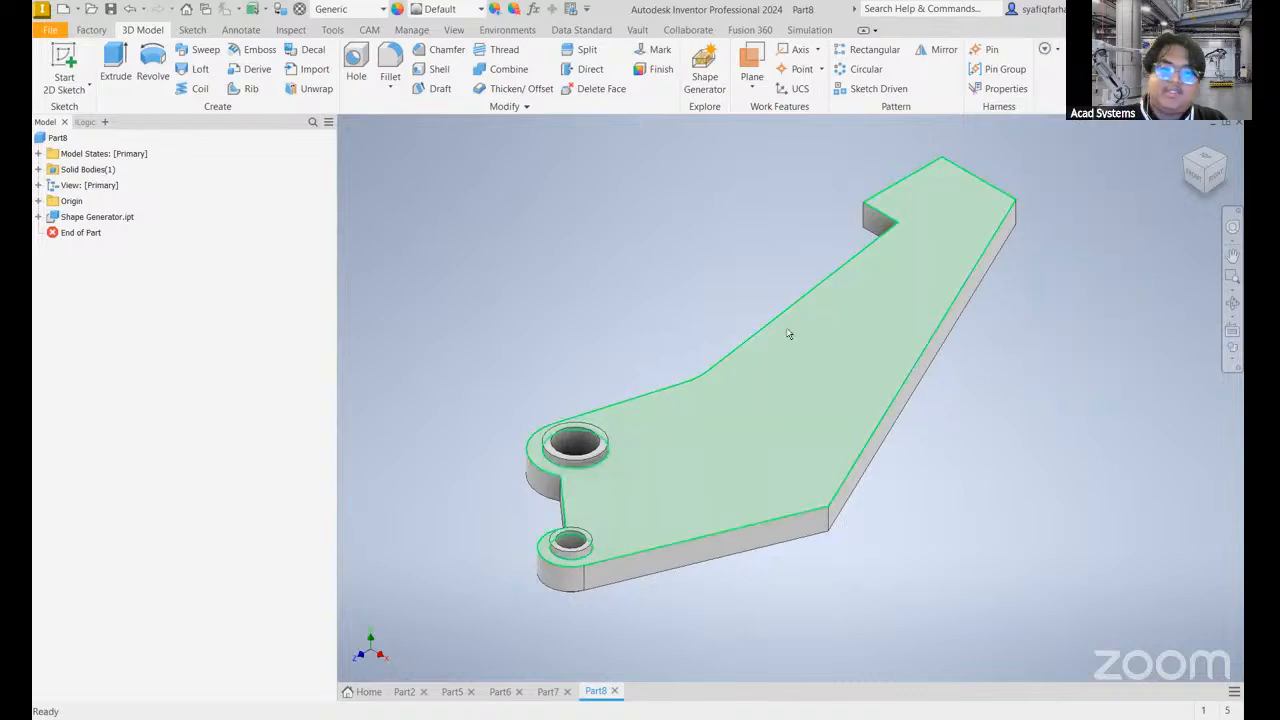
# - Start a Shape Generator study on the arm part and dismiss the introductory information
pyautogui.moveTo(800, 318); pyautogui.dragTo(793, 164, button='middle')
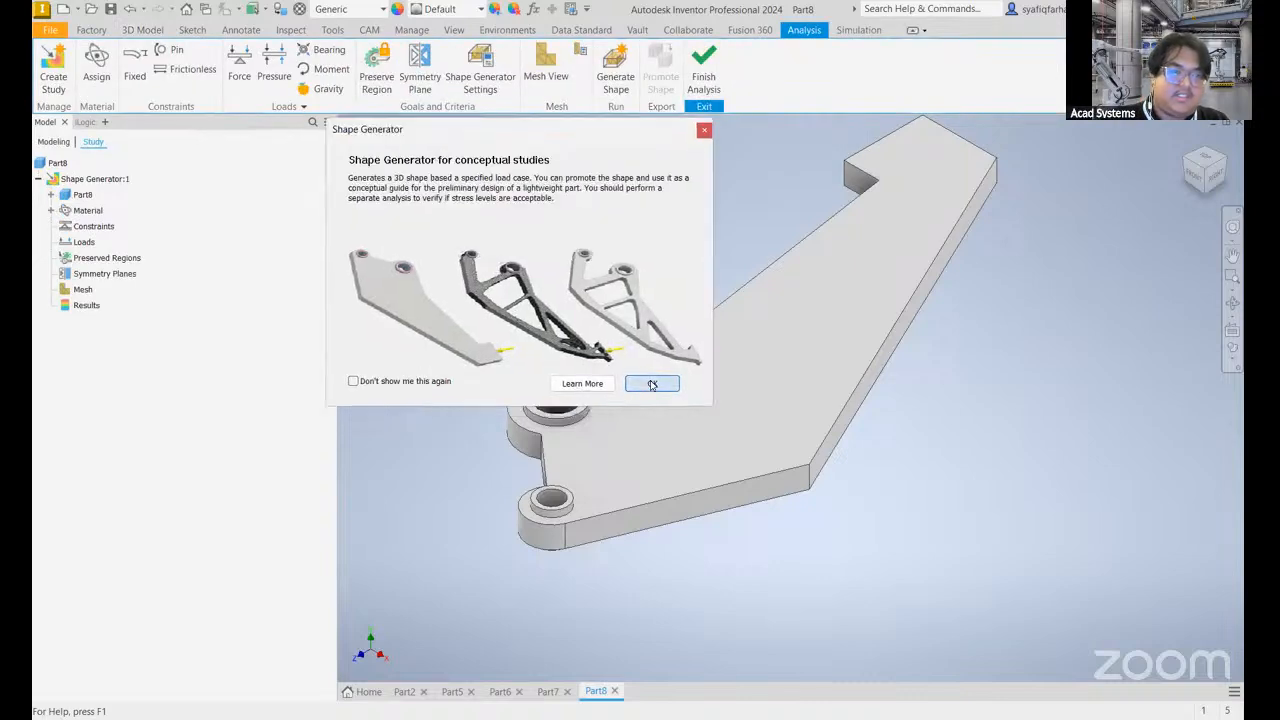
pyautogui.click(651, 385)
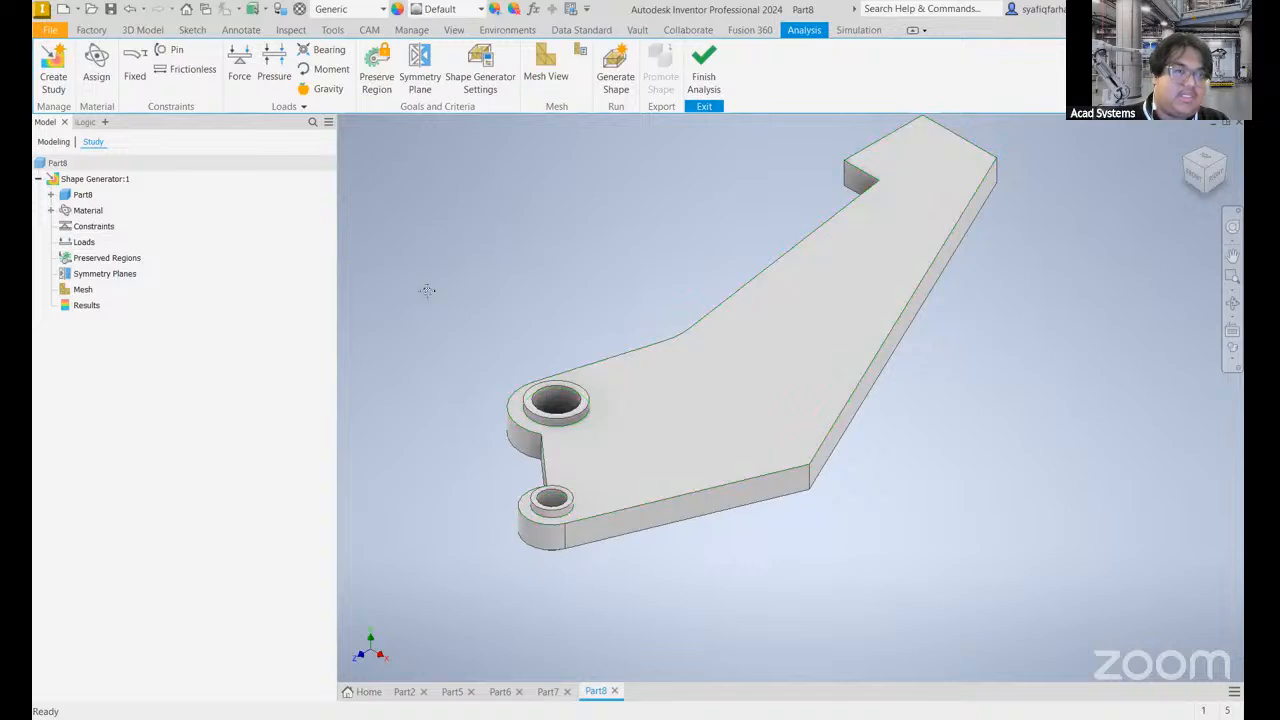
pyautogui.moveTo(515, 259); pyautogui.dragTo(485, 279, button='middle')
pyautogui.moveTo(433, 187); pyautogui.dragTo(411, 148, button='middle')
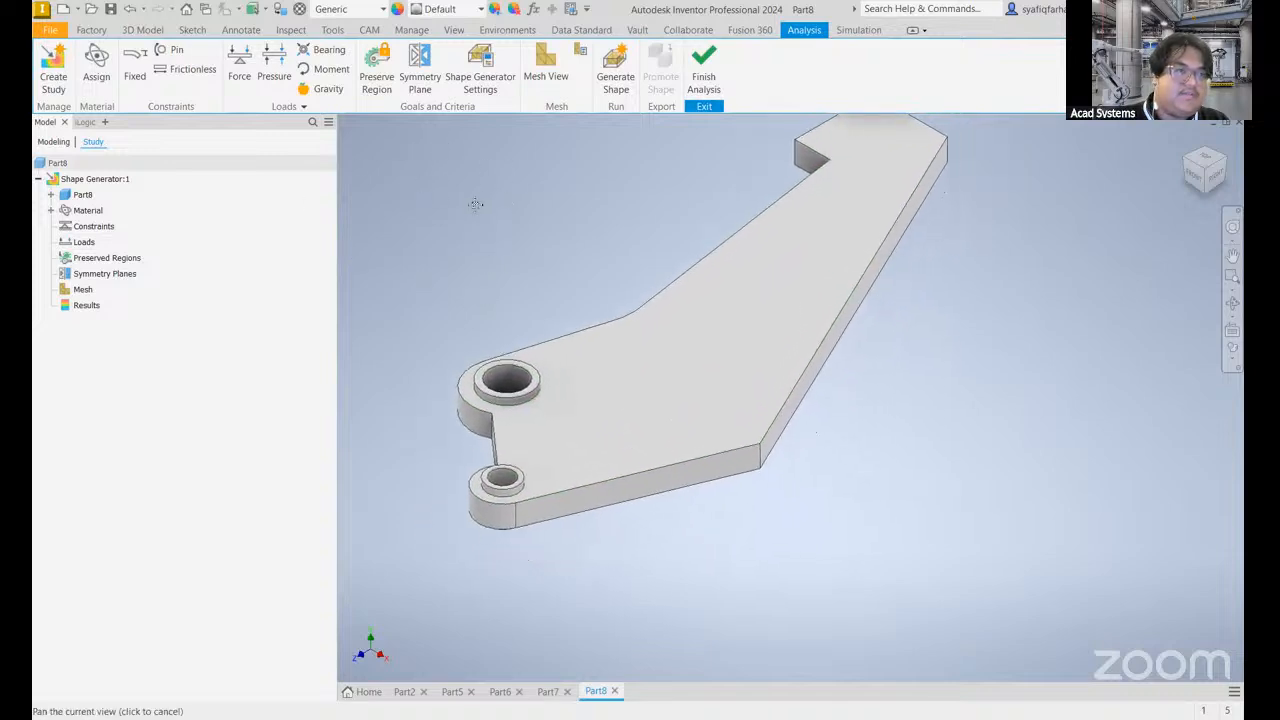
pyautogui.moveTo(477, 203); pyautogui.dragTo(462, 224, button='middle')
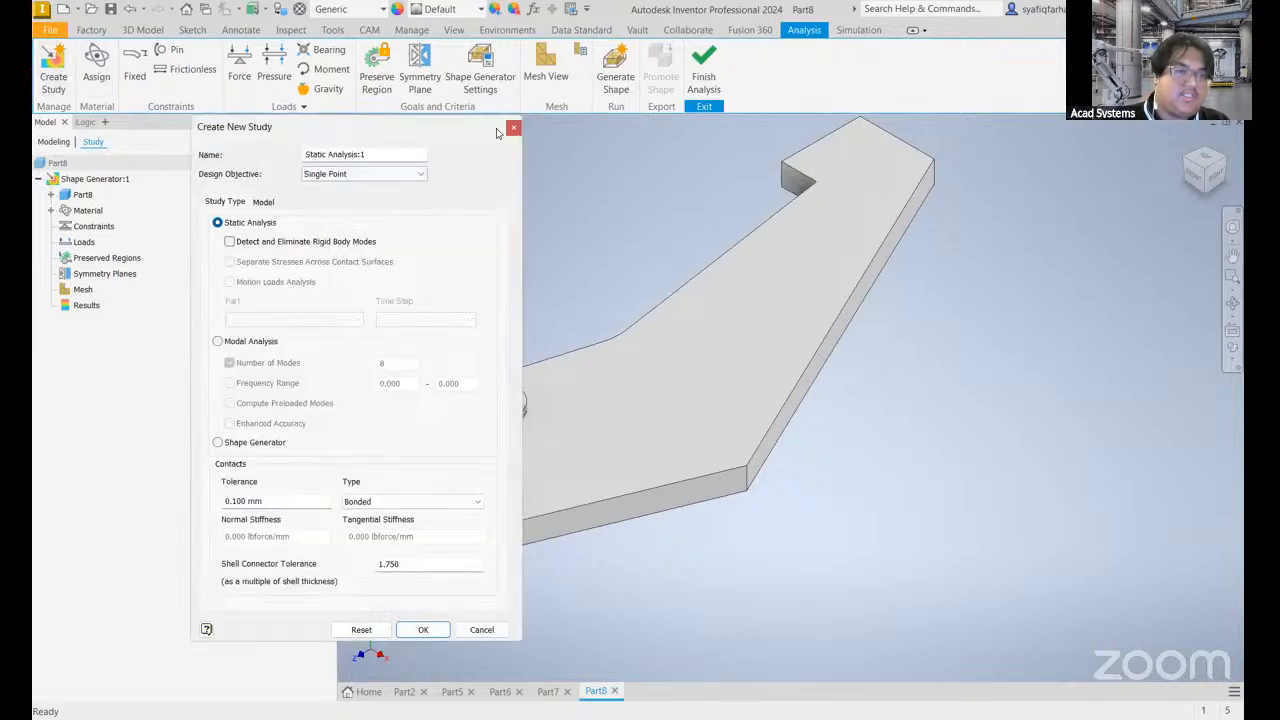
# - Start assigning a material to Part8 in the study and open the material library
pyautogui.click(105, 70)
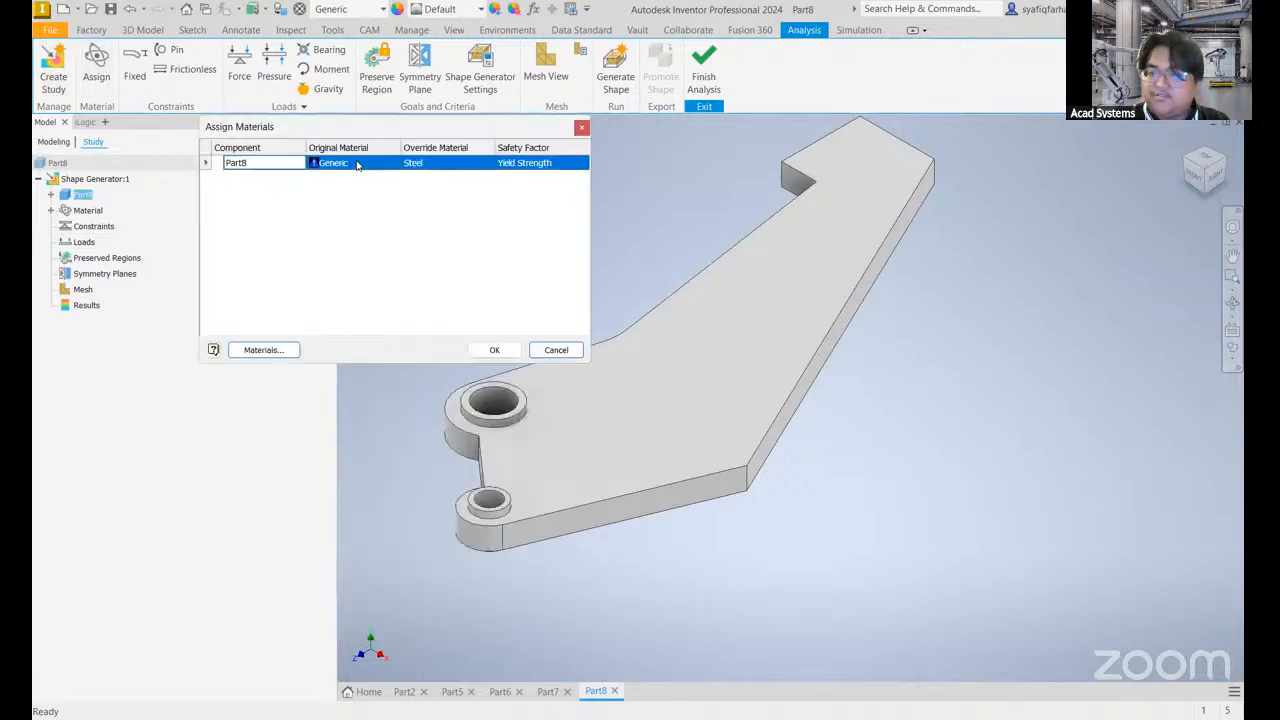
pyautogui.click(357, 164)
pyautogui.click(418, 162)
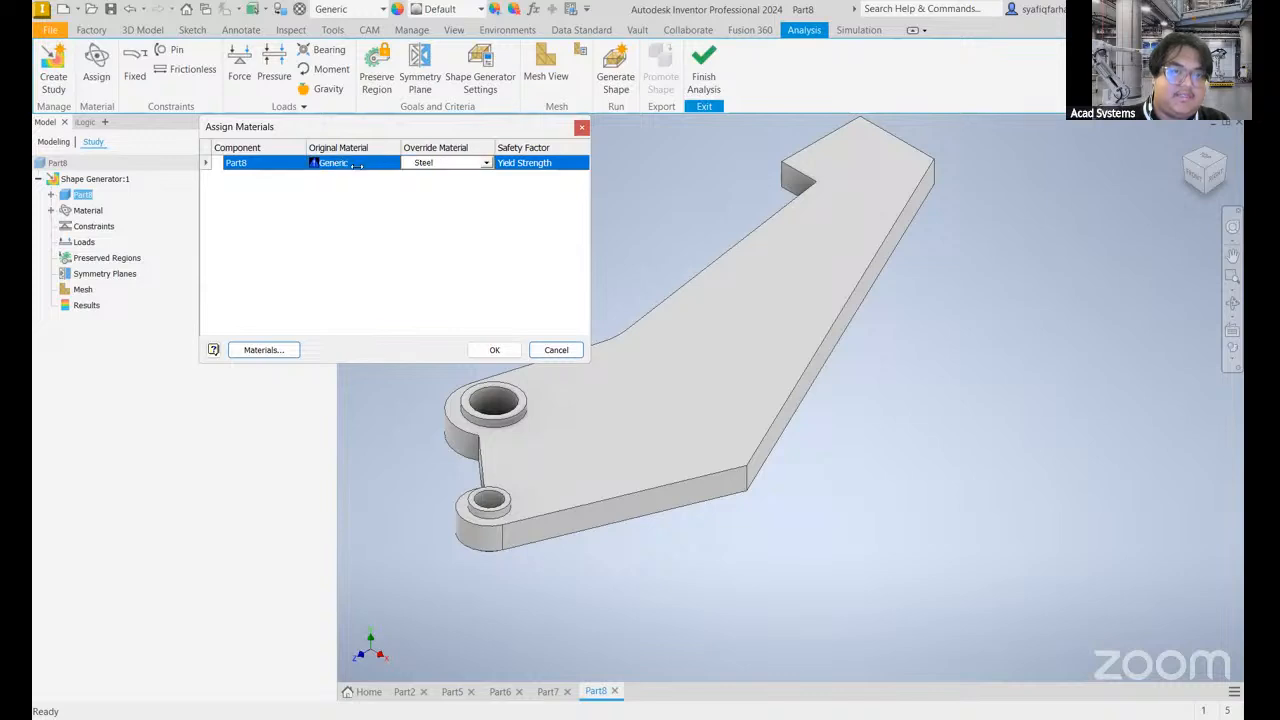
pyautogui.click(371, 163)
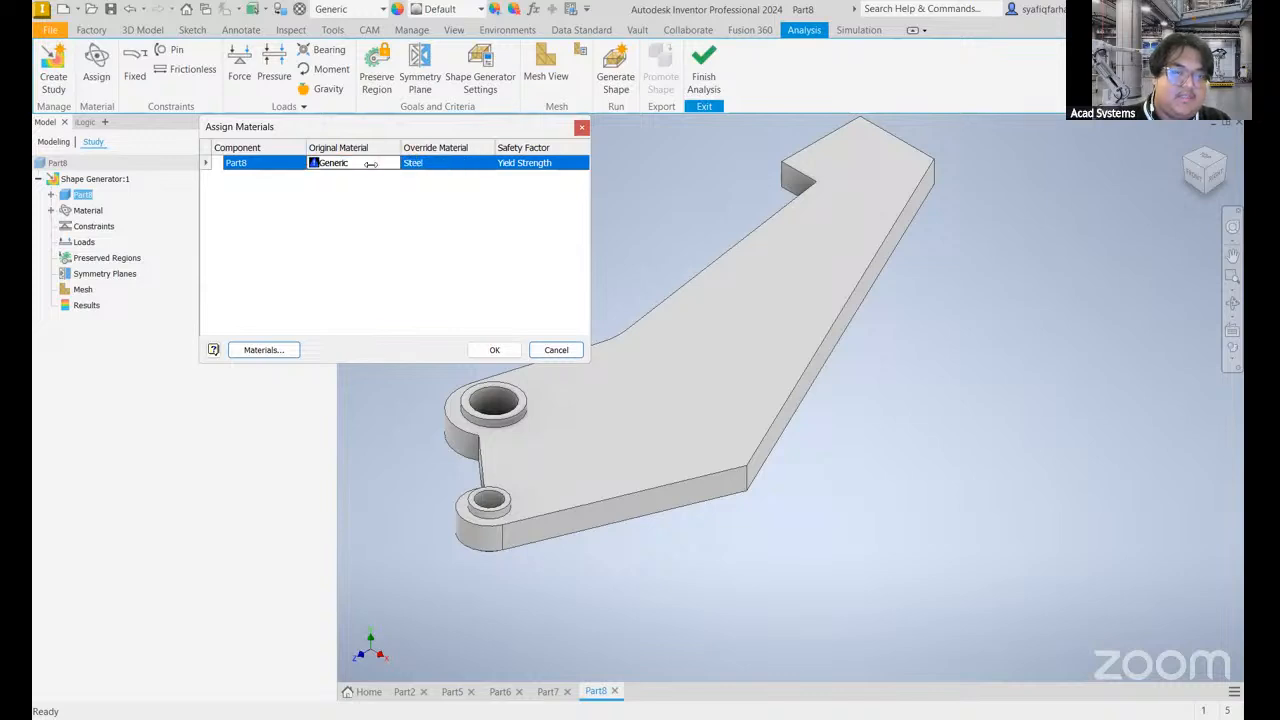
pyautogui.click(271, 351)
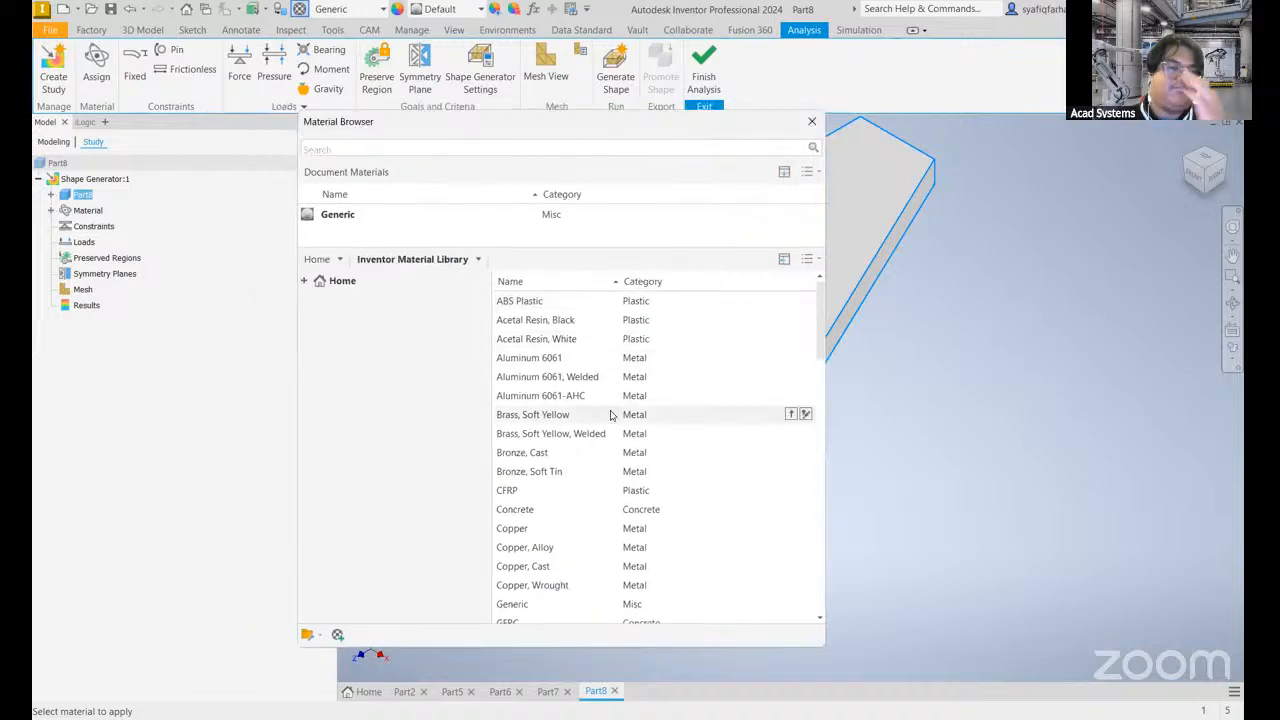
# - Assign Stainless Steel from the Inventor Material Library to Part8 and accept the material assignment
pyautogui.scroll(-1, 588, 419)
pyautogui.scroll(-1, 588, 419)
pyautogui.scroll(2, 586, 420)
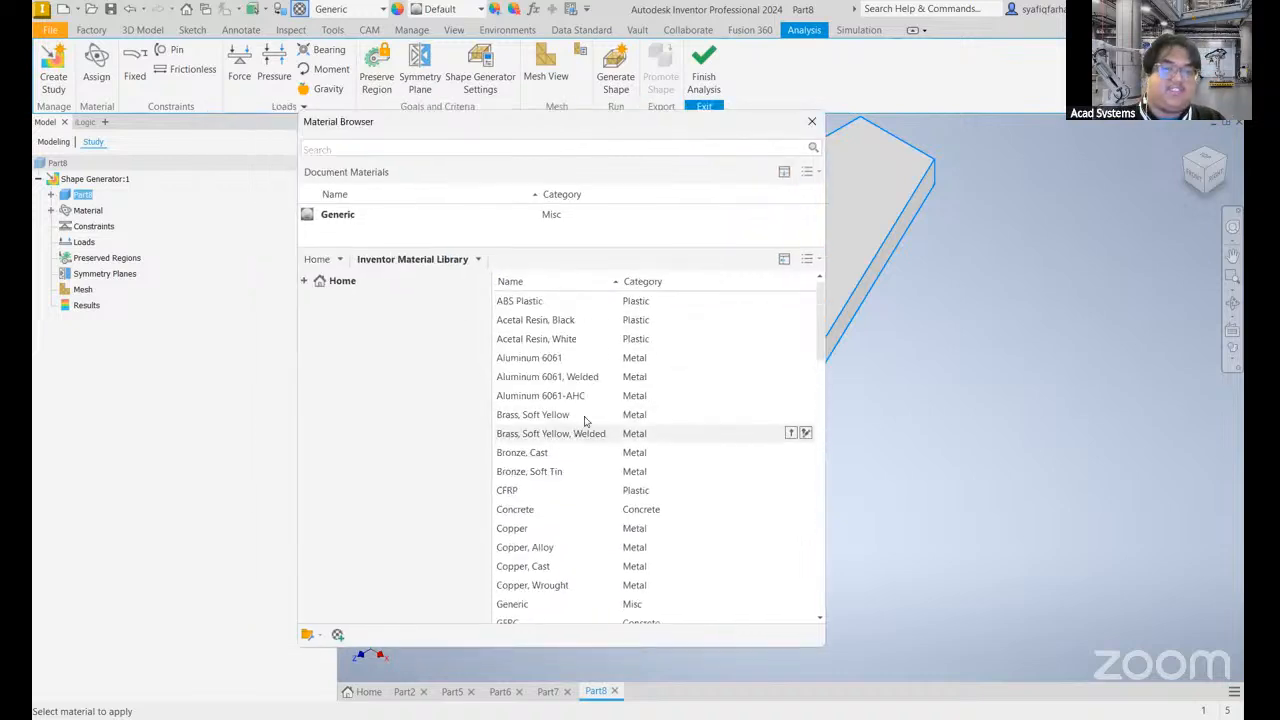
pyautogui.scroll(-4, 586, 397)
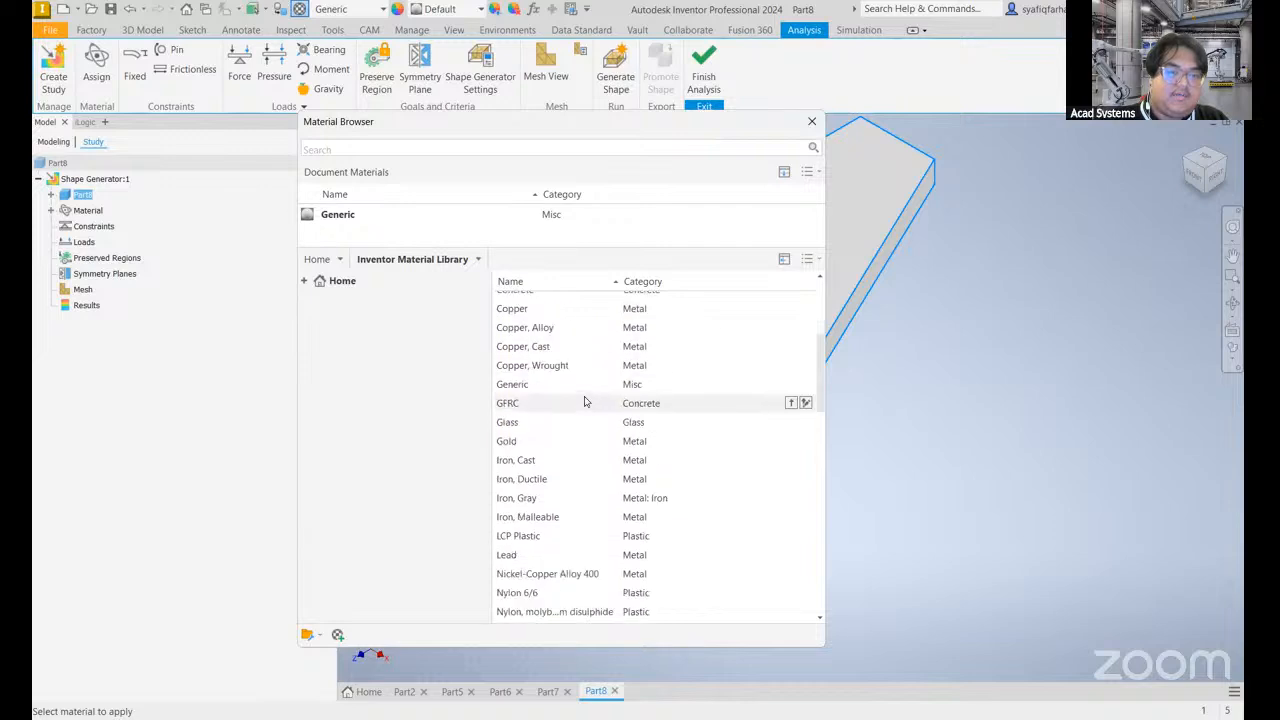
pyautogui.scroll(2, 586, 465)
pyautogui.scroll(1, 563, 443)
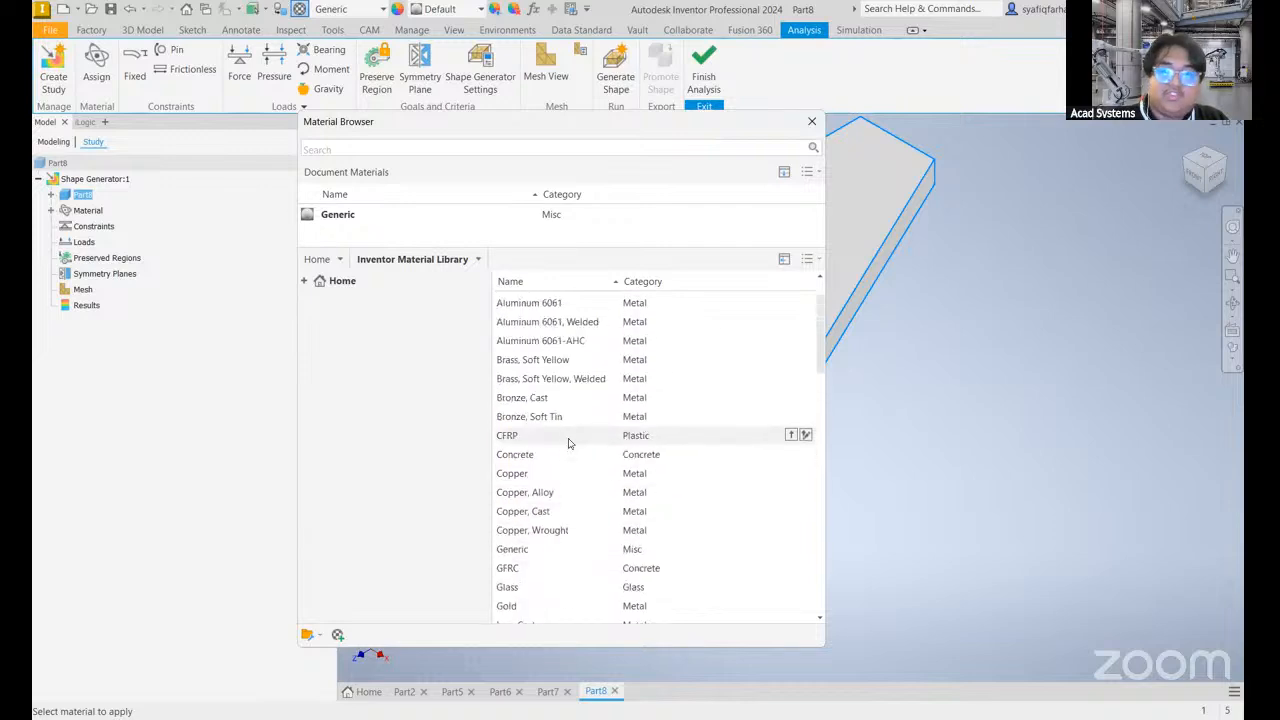
pyautogui.scroll(1, 572, 400)
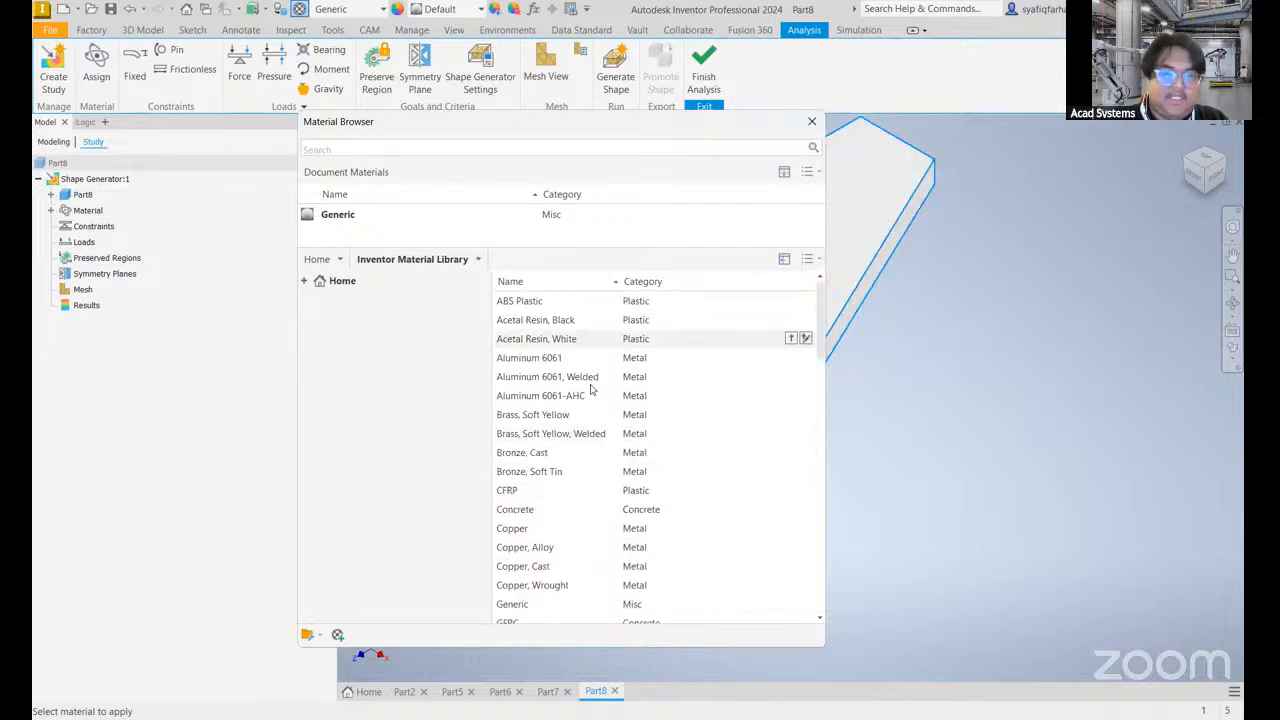
pyautogui.scroll(-6, 591, 390)
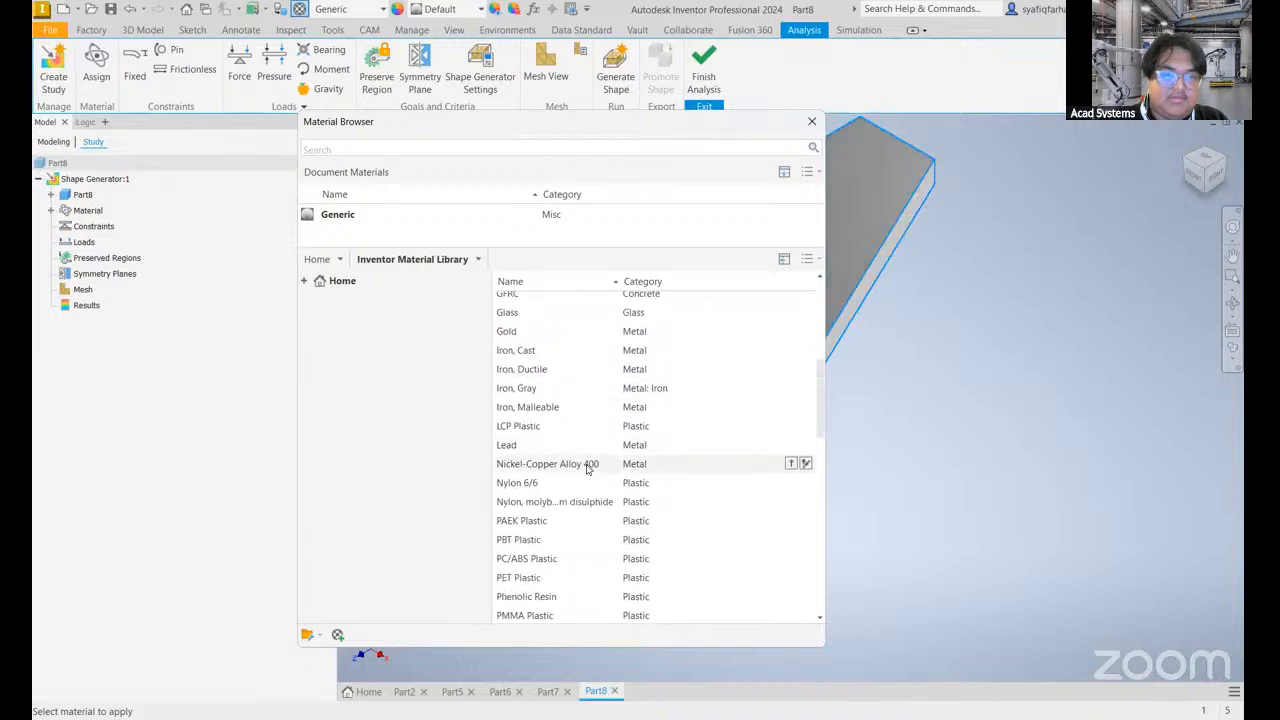
pyautogui.scroll(-13, 588, 470)
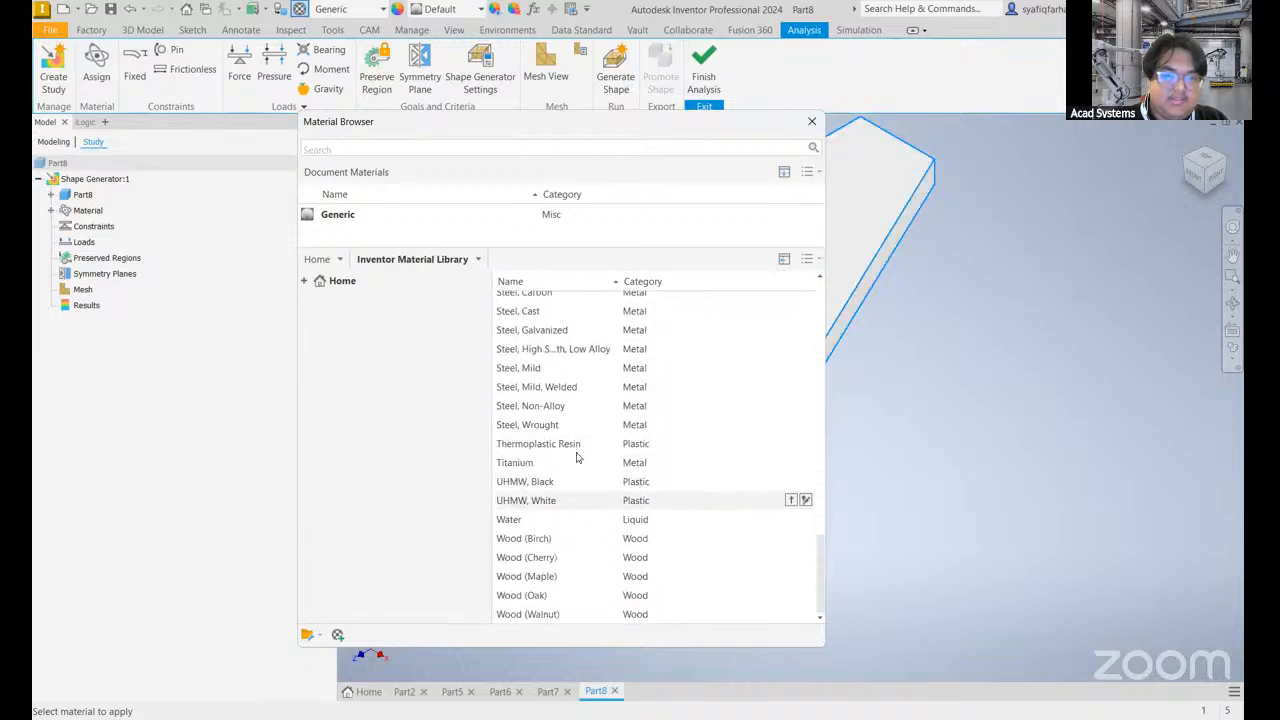
pyautogui.scroll(1, 580, 340)
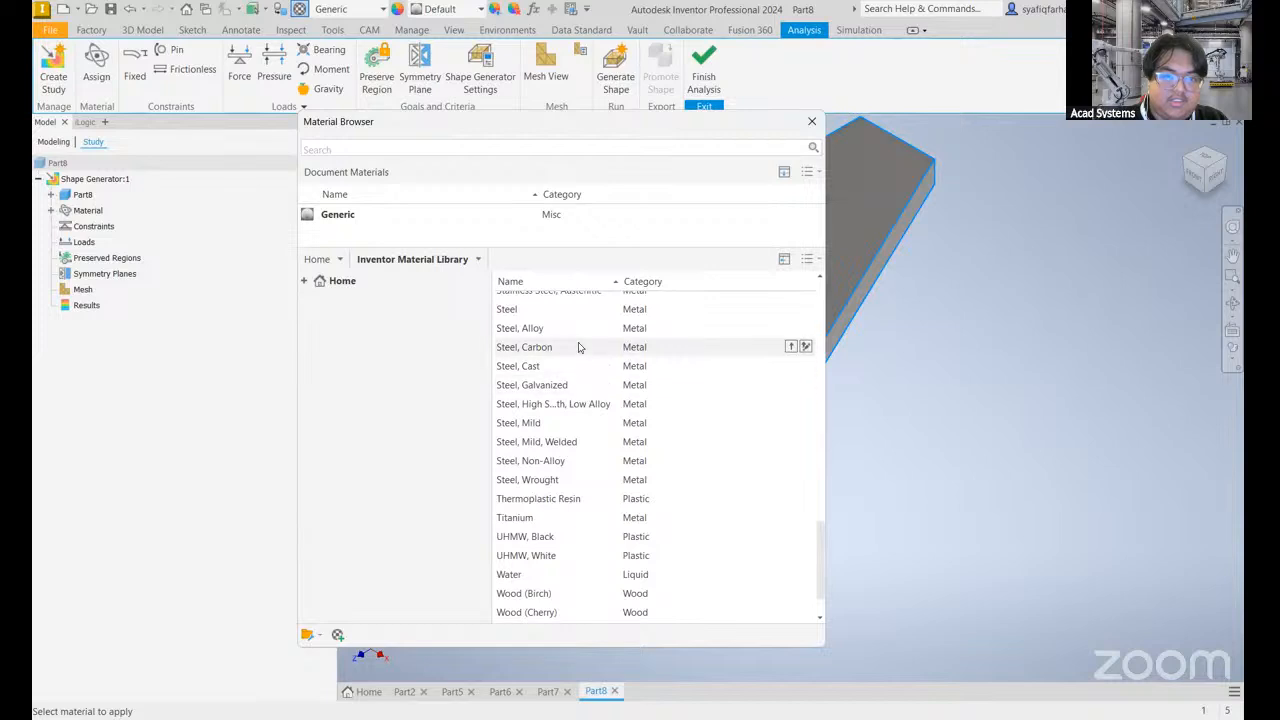
pyautogui.scroll(2, 586, 347)
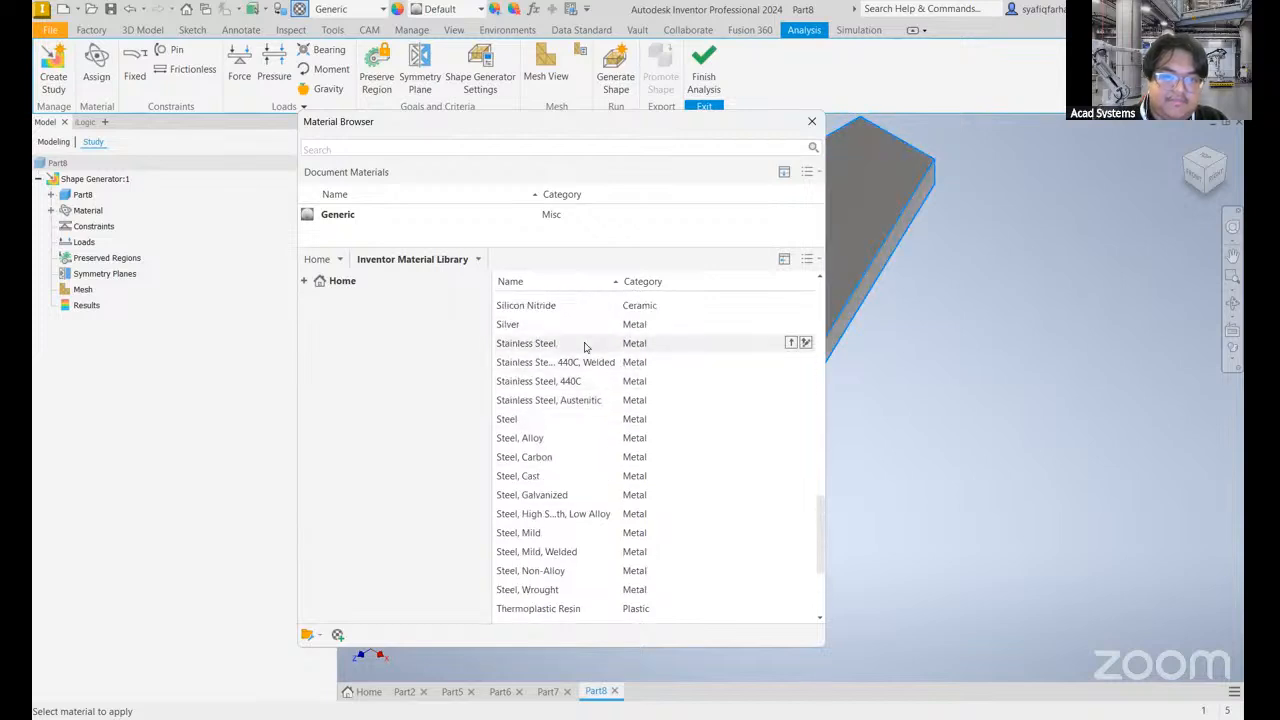
pyautogui.click(585, 345)
pyautogui.moveTo(795, 344)
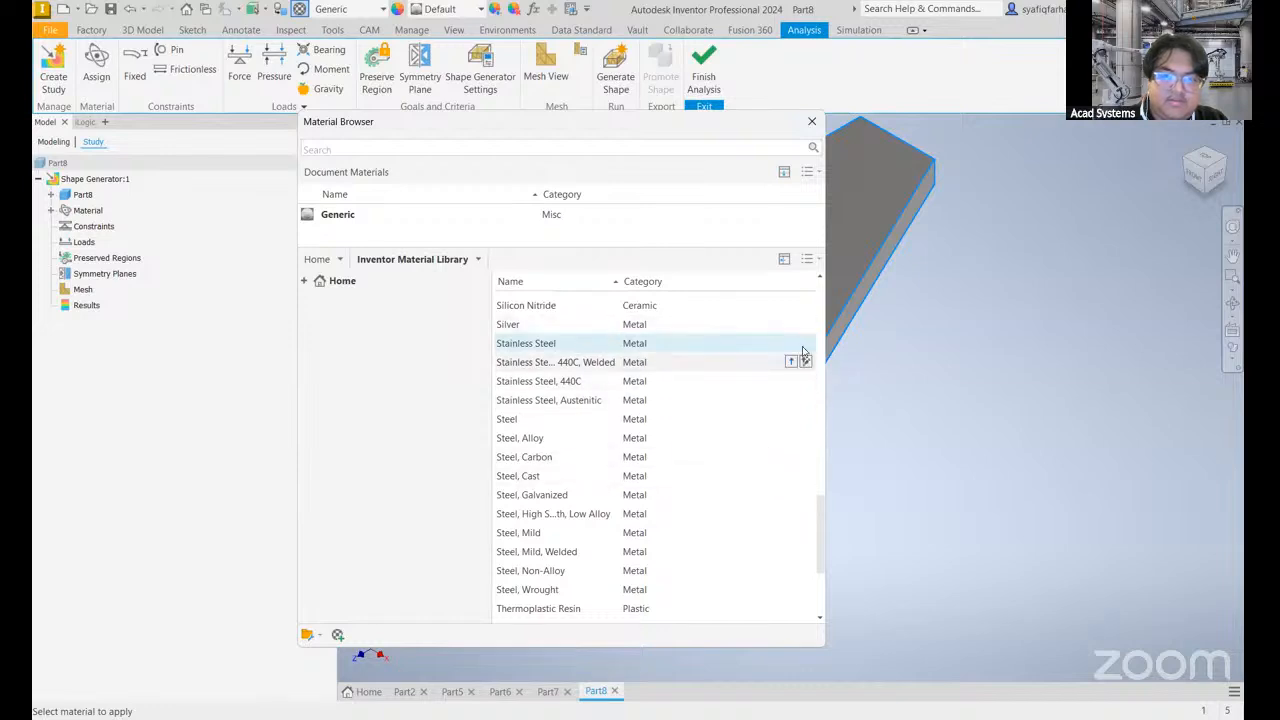
pyautogui.click(792, 343)
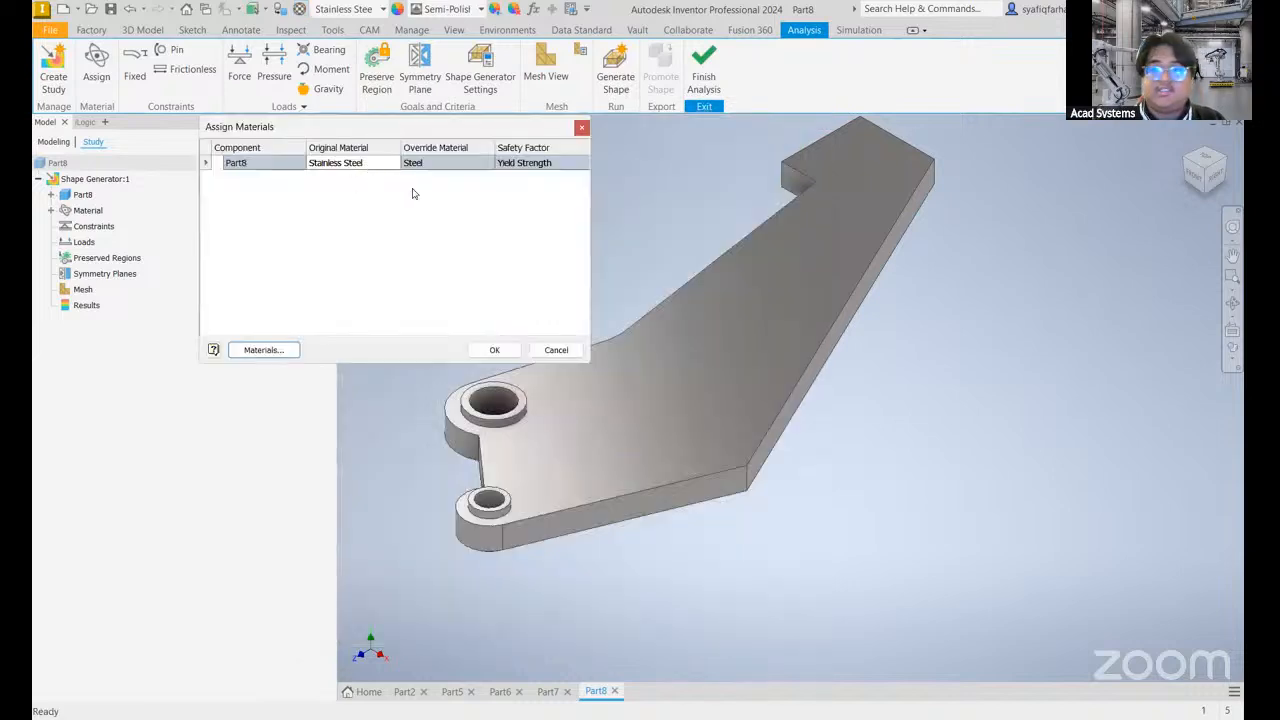
pyautogui.click(495, 351)
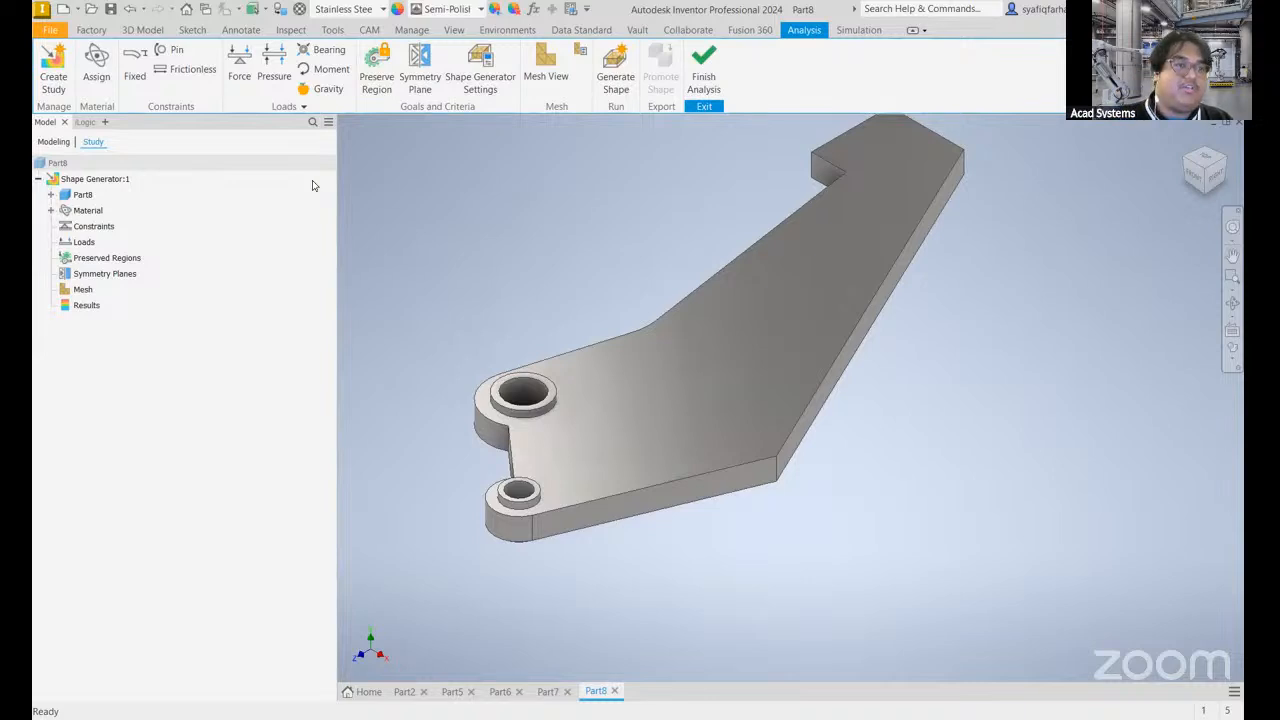
# - Apply a pin constraint to the cylindrical face of the larger boss
pyautogui.keyDown('shift'); pyautogui.moveTo(514, 355); pyautogui.dragTo(655, 386, button='middle'); pyautogui.keyUp('shift')
pyautogui.scroll(-2, 746, 336)
pyautogui.moveTo(714, 168); pyautogui.dragTo(760, 209)
pyautogui.moveTo(652, 232); pyautogui.dragTo(700, 140, button='middle')
pyautogui.moveTo(829, 133); pyautogui.dragTo(818, 154, button='middle')
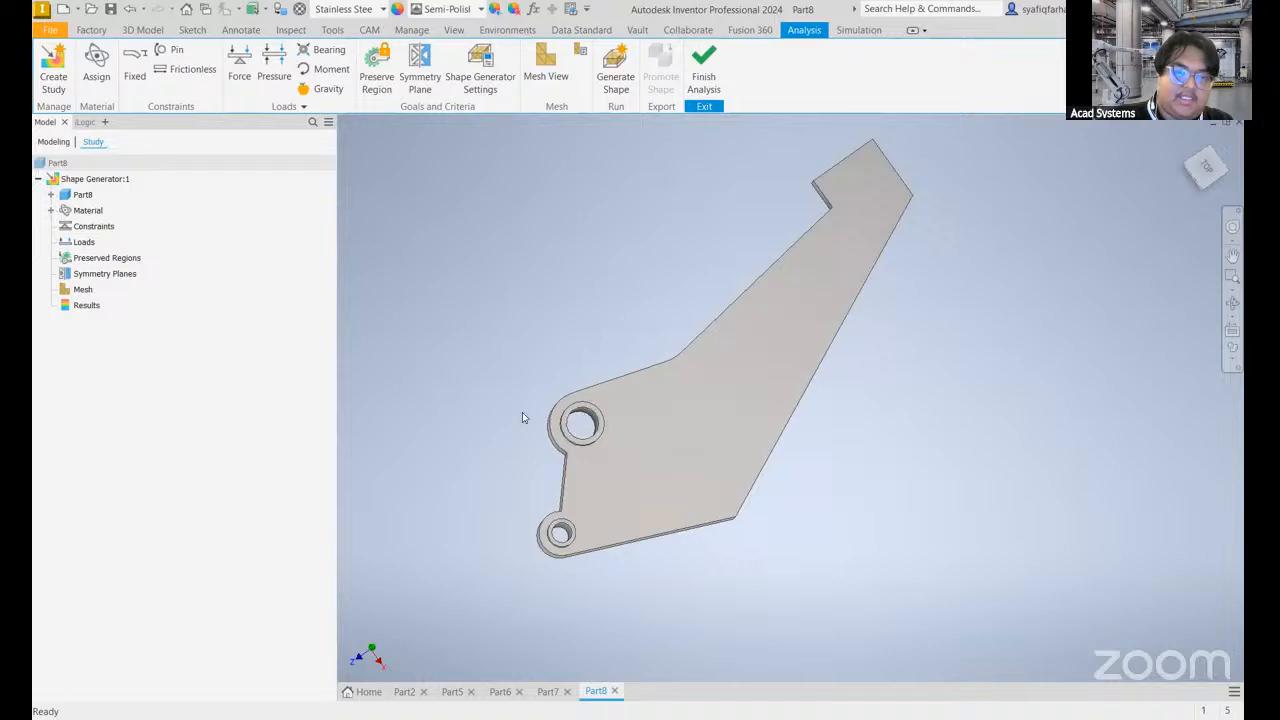
pyautogui.moveTo(523, 420); pyautogui.dragTo(438, 345, button='middle')
pyautogui.scroll(2, 438, 345)
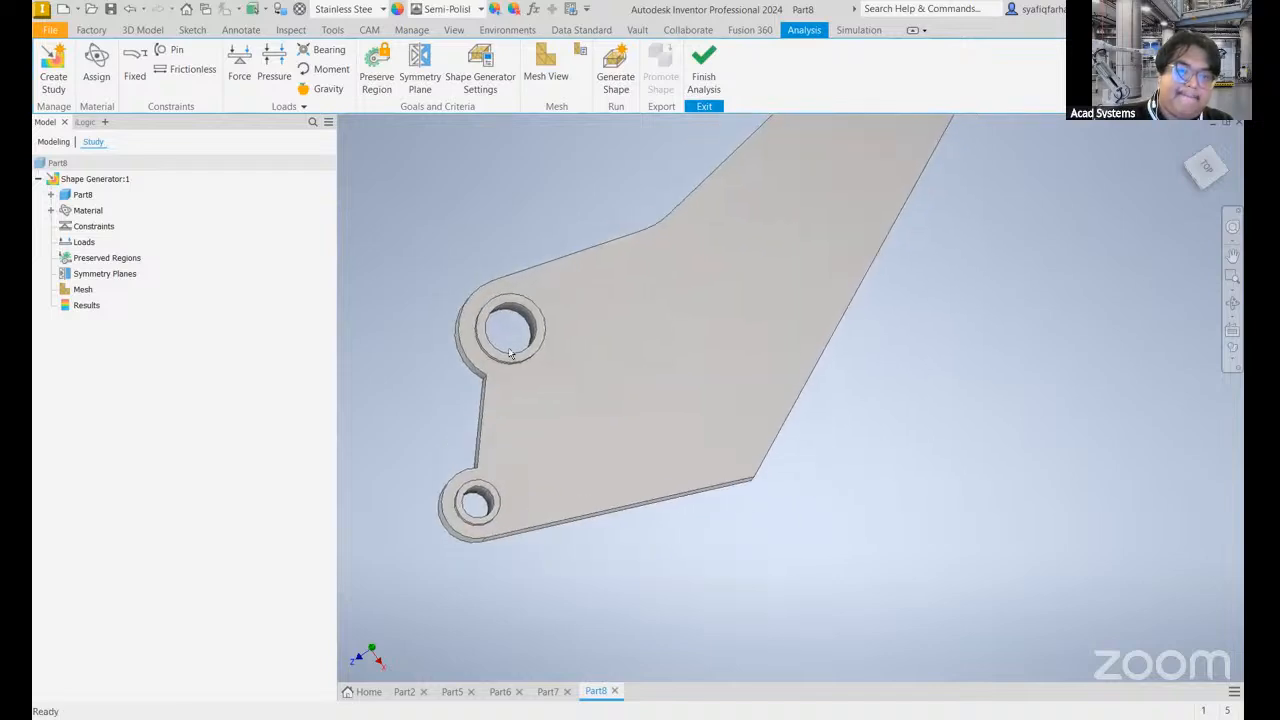
pyautogui.click(176, 50)
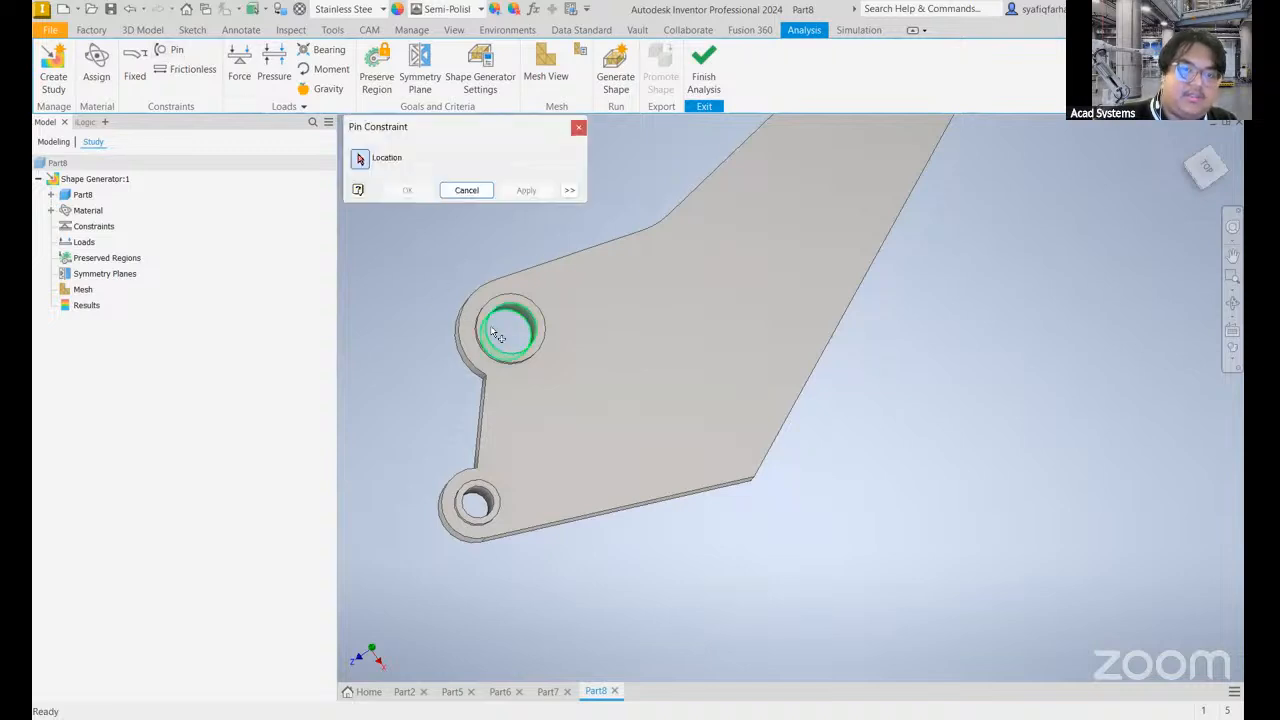
pyautogui.scroll(-2, 487, 332)
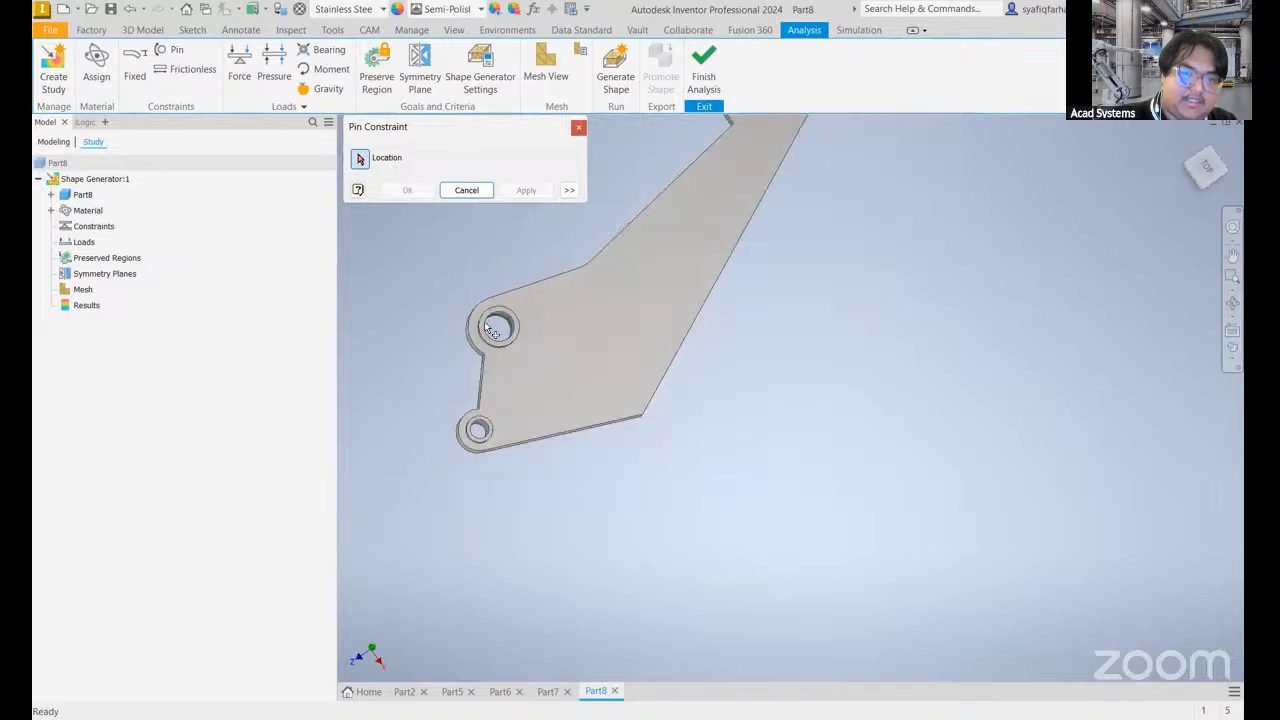
pyautogui.scroll(5, 483, 310)
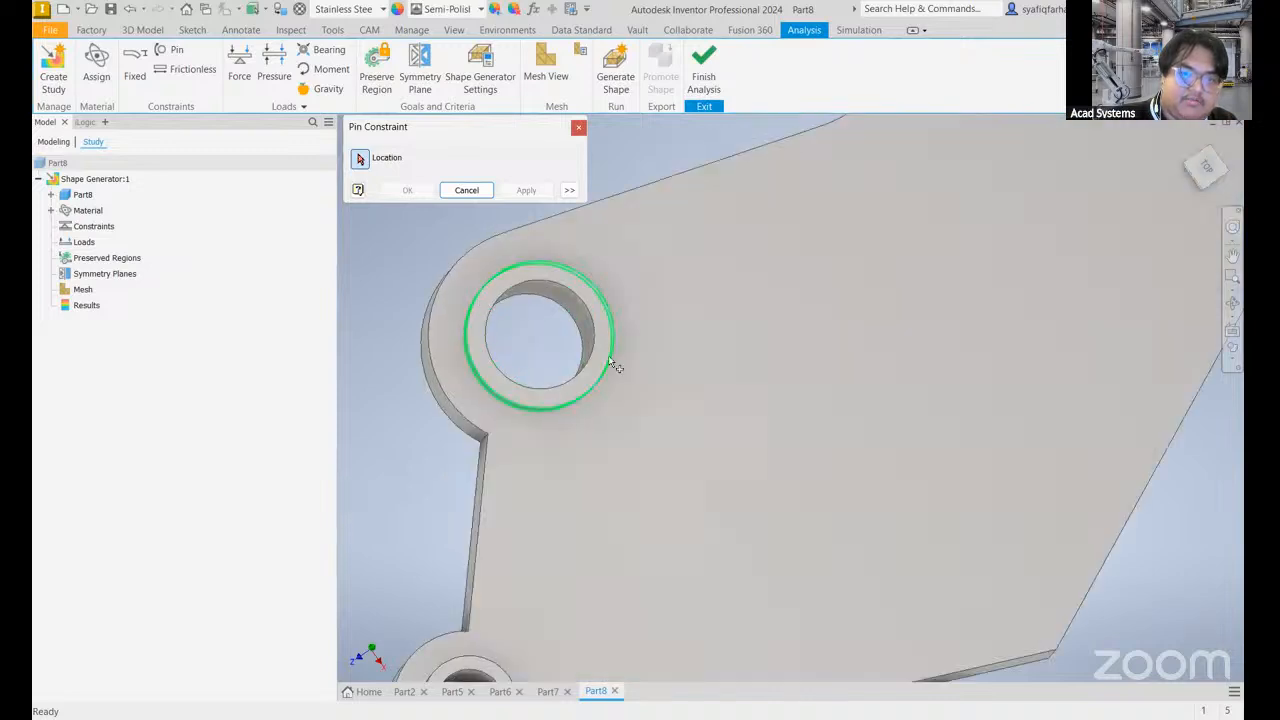
pyautogui.click(536, 335)
pyautogui.scroll(3, 545, 487)
pyautogui.scroll(-4, 540, 487)
pyautogui.moveTo(533, 480); pyautogui.dragTo(541, 330, button='middle')
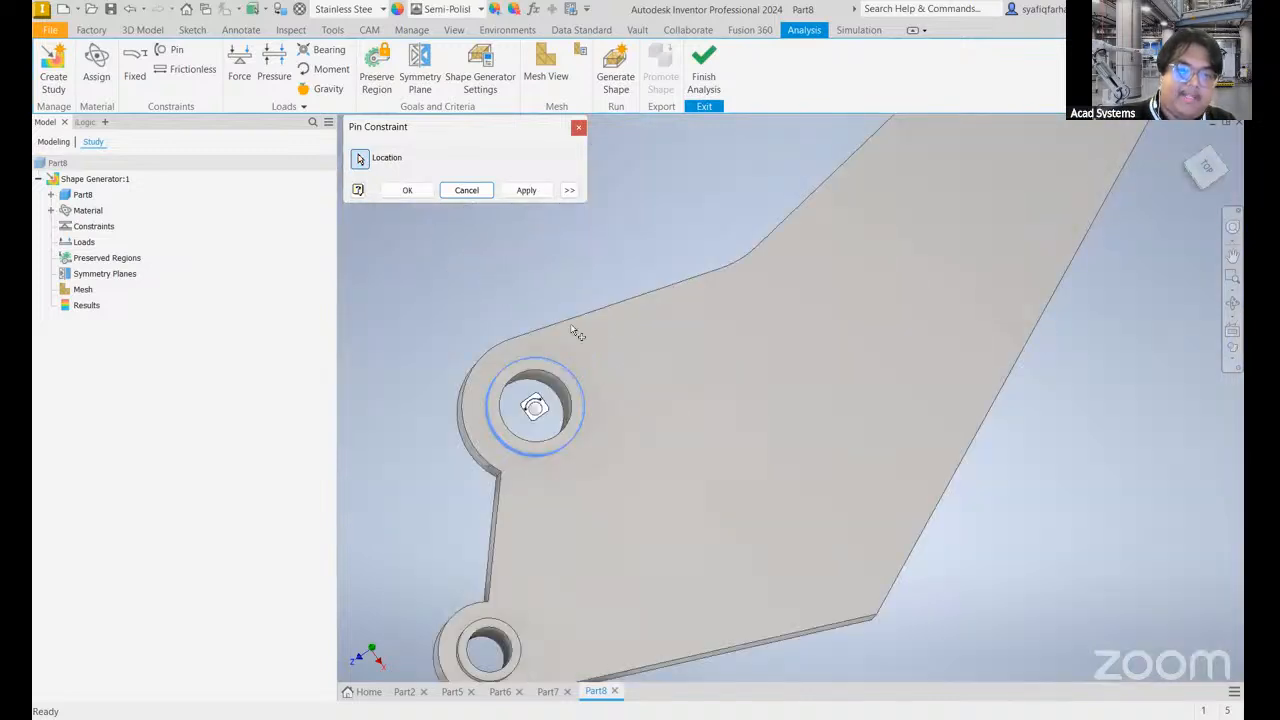
pyautogui.click(526, 190)
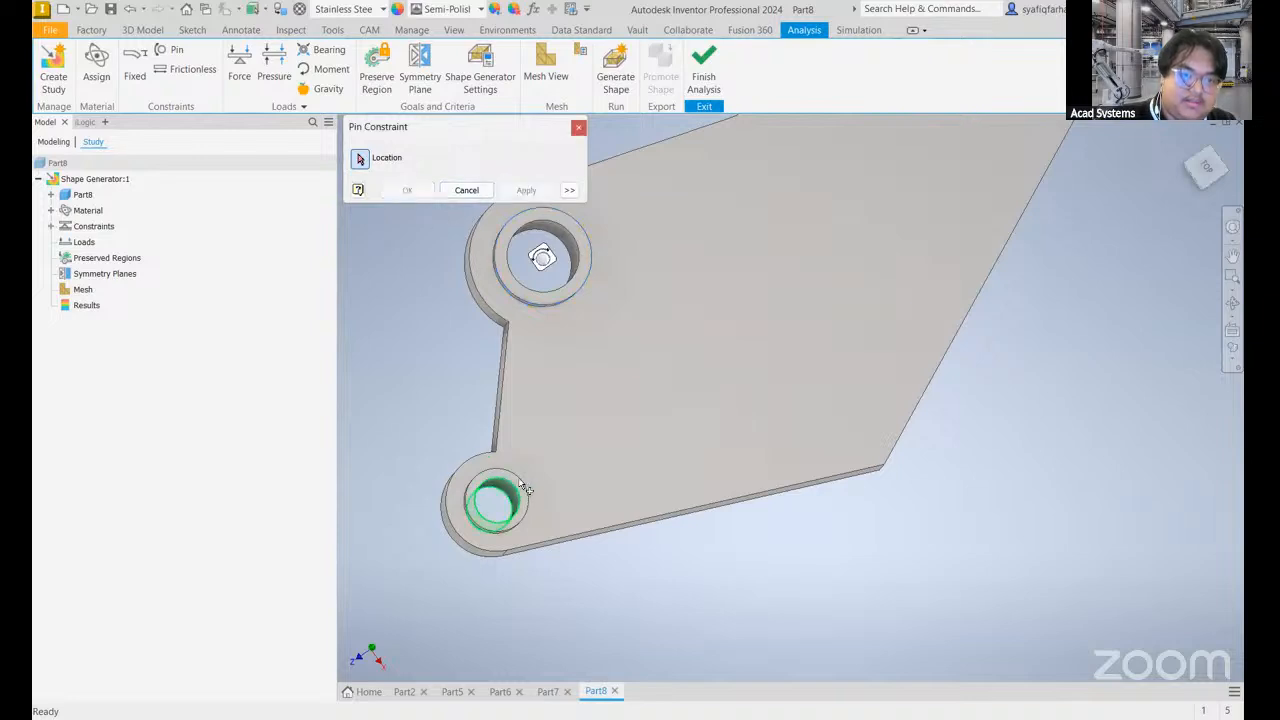
# - Add a second pin constraint on the cylindrical face of the smaller boss and end the command
pyautogui.click(523, 485)
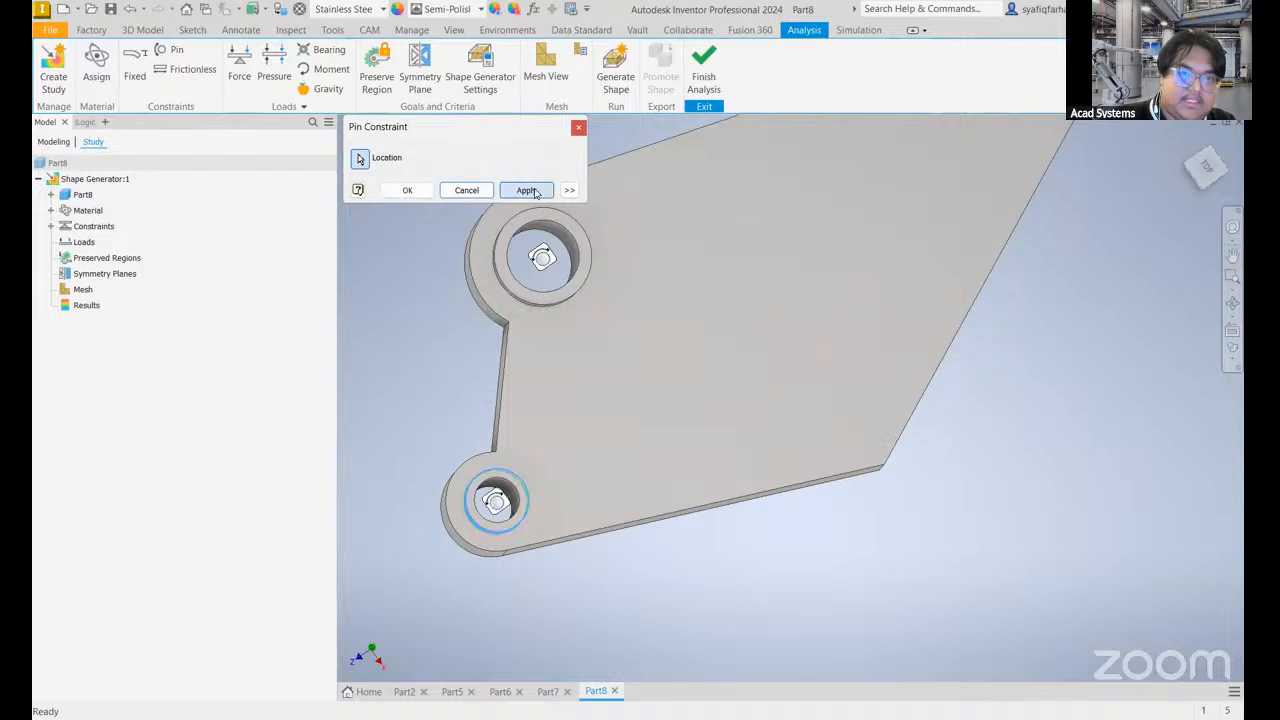
pyautogui.click(526, 190)
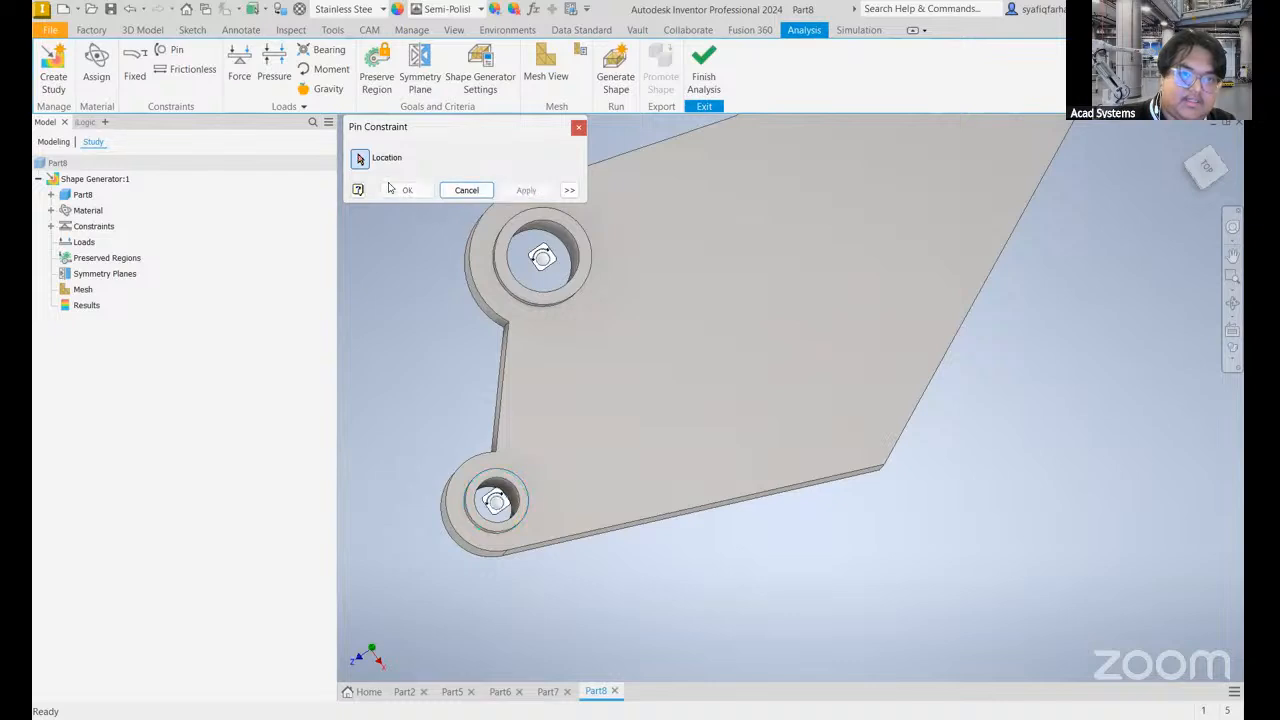
pyautogui.click(466, 191)
pyautogui.keyDown('shift'); pyautogui.moveTo(466, 191); pyautogui.dragTo(429, 423, button='middle'); pyautogui.keyUp('shift')
pyautogui.moveTo(590, 376); pyautogui.dragTo(659, 293, button='middle')
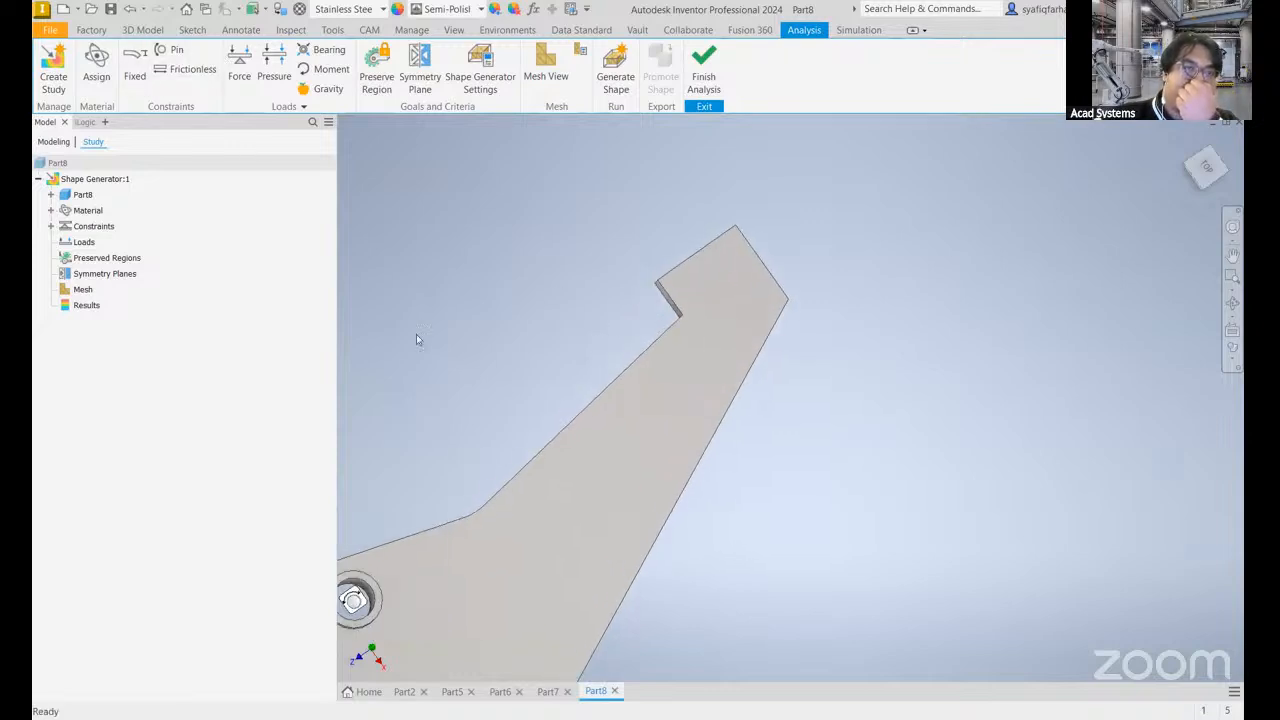
pyautogui.moveTo(416, 334); pyautogui.dragTo(574, 263, button='middle')
pyautogui.moveTo(511, 527); pyautogui.dragTo(447, 460, button='middle')
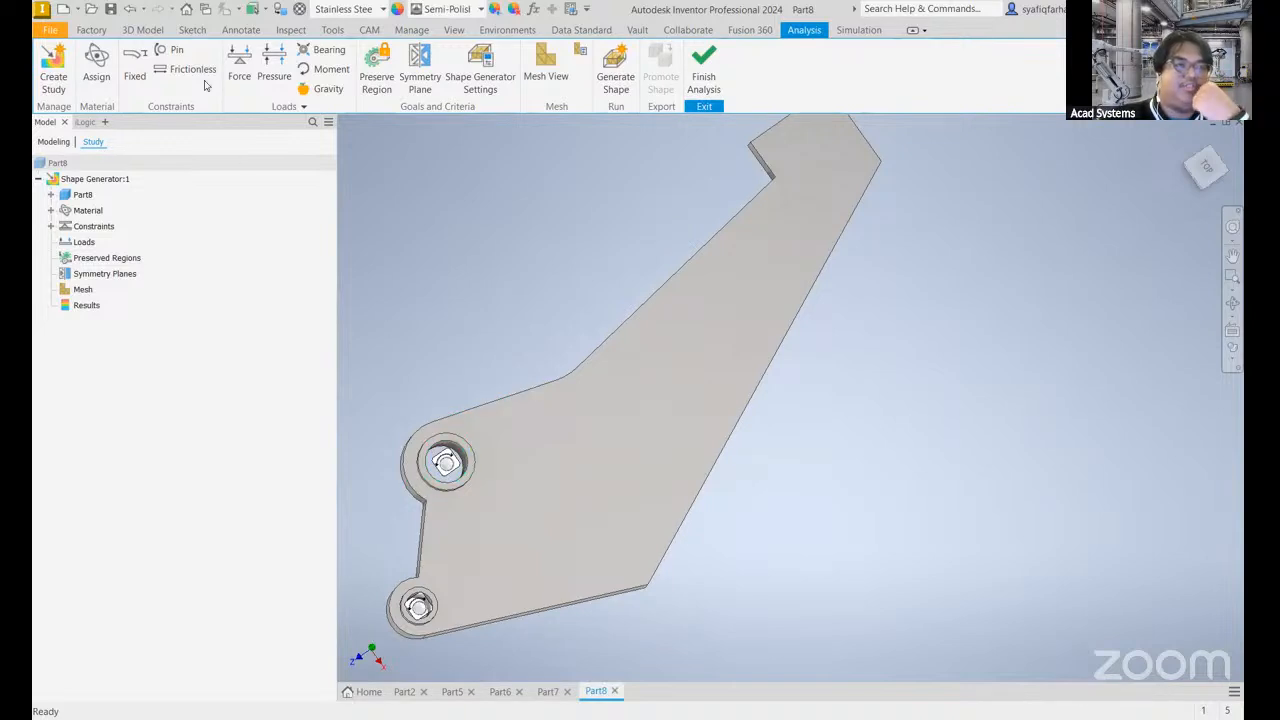
# - Apply a 500 N force to the end face at the tip of the arm
pyautogui.moveTo(519, 292); pyautogui.dragTo(525, 262, button='middle')
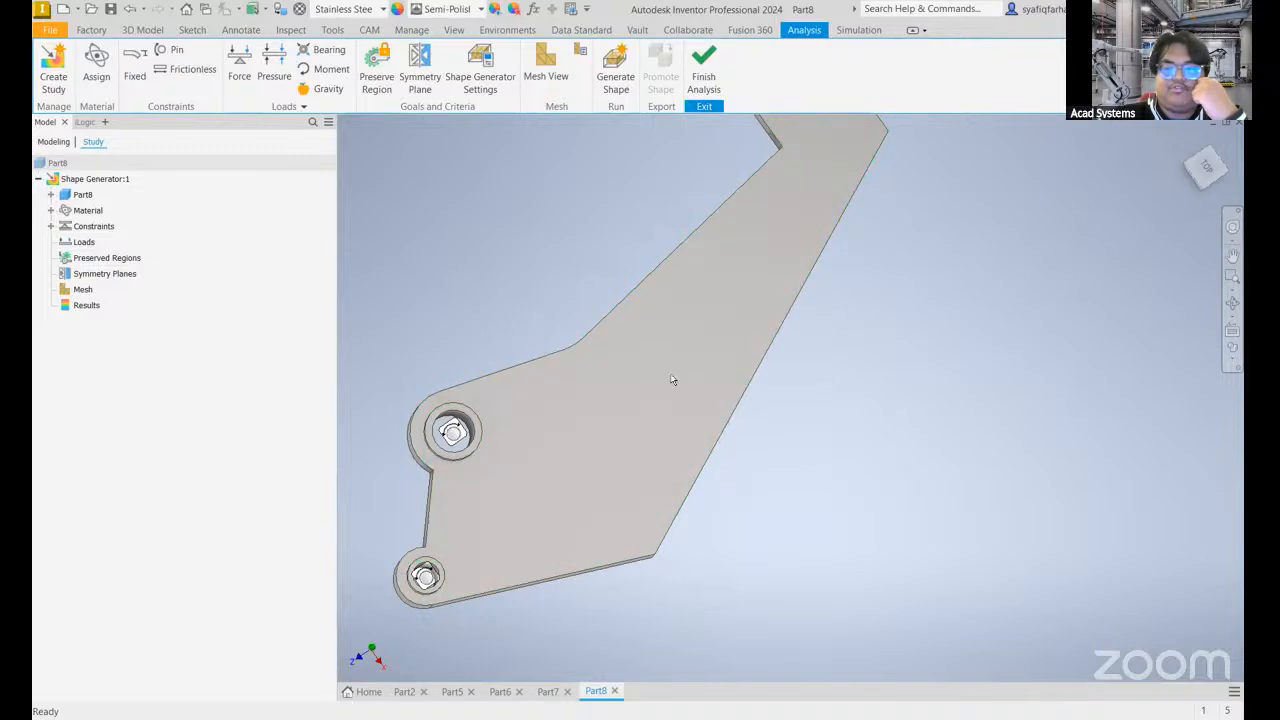
pyautogui.moveTo(491, 303); pyautogui.dragTo(403, 348, button='middle')
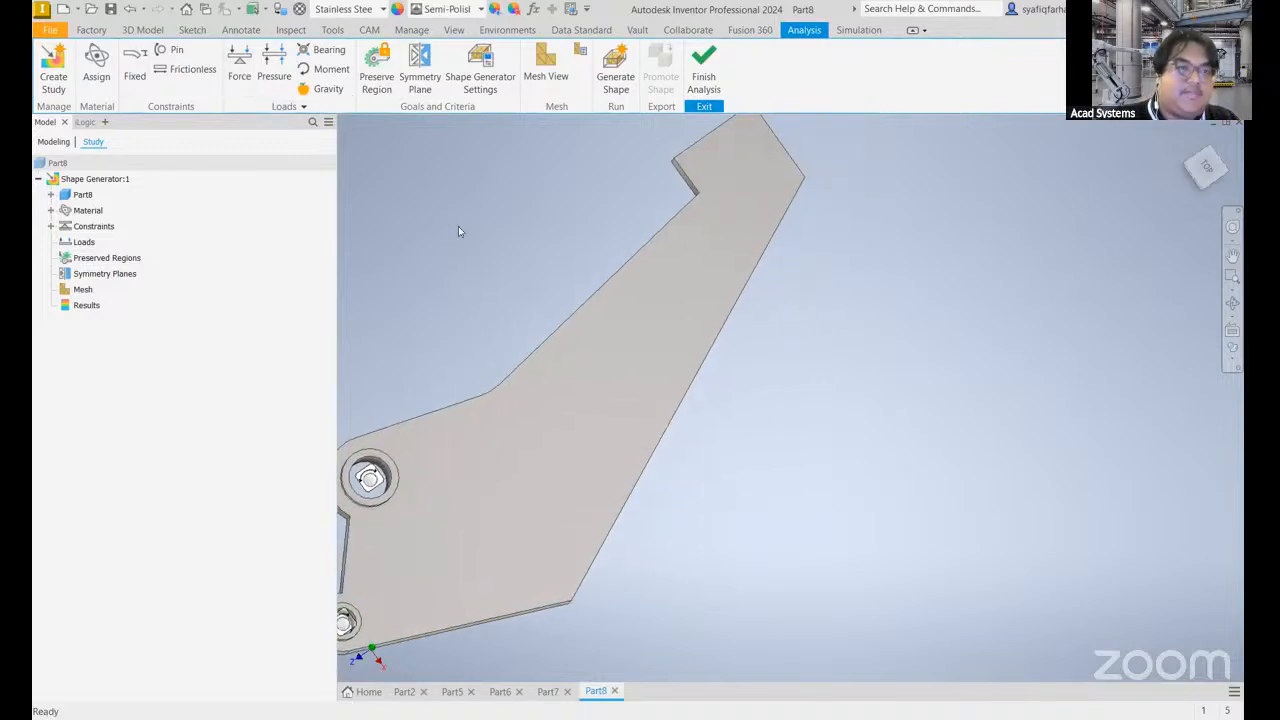
pyautogui.moveTo(458, 228); pyautogui.dragTo(431, 400, button='middle')
pyautogui.click(240, 70)
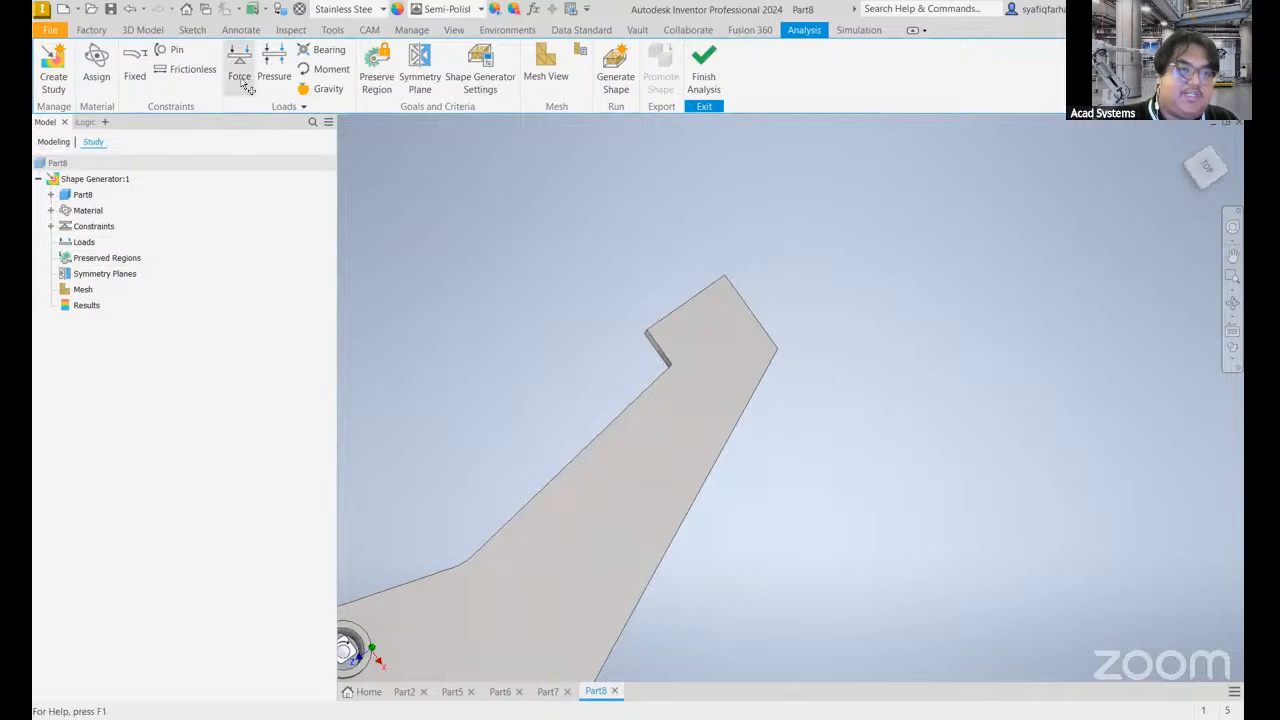
pyautogui.keyDown('shift'); pyautogui.moveTo(602, 239); pyautogui.dragTo(618, 268, button='middle'); pyautogui.keyUp('shift')
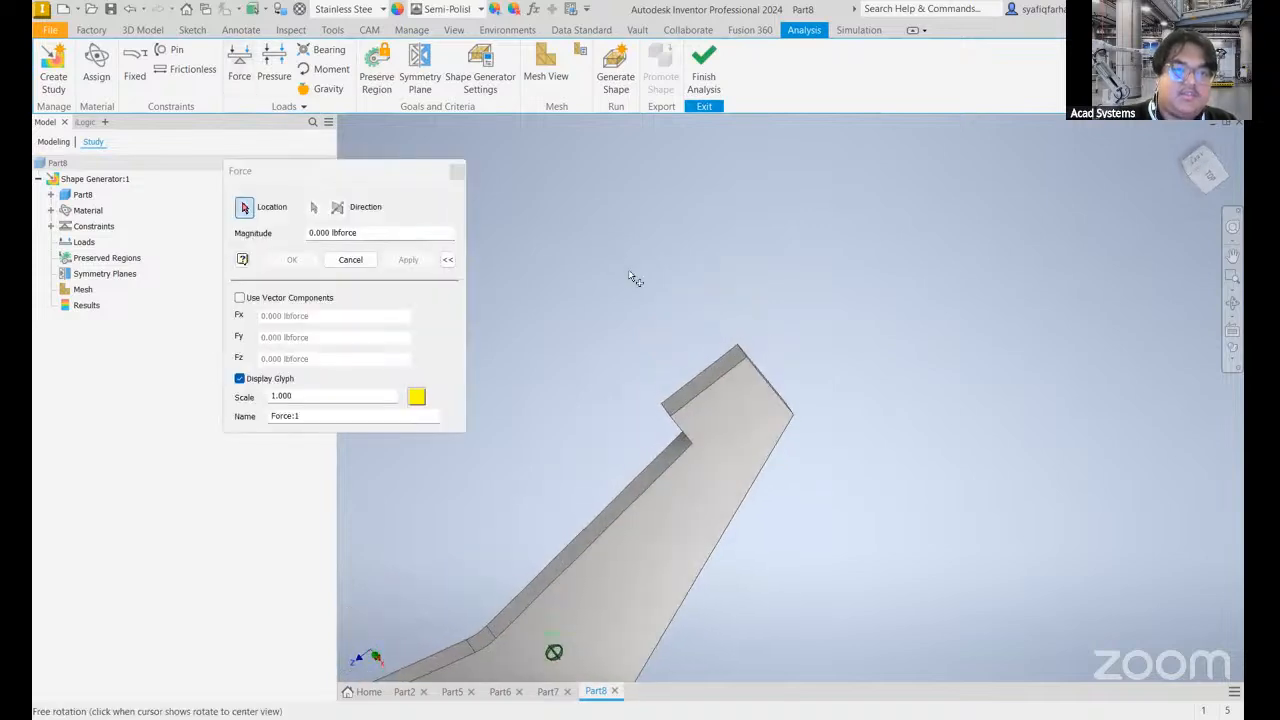
pyautogui.click(708, 378)
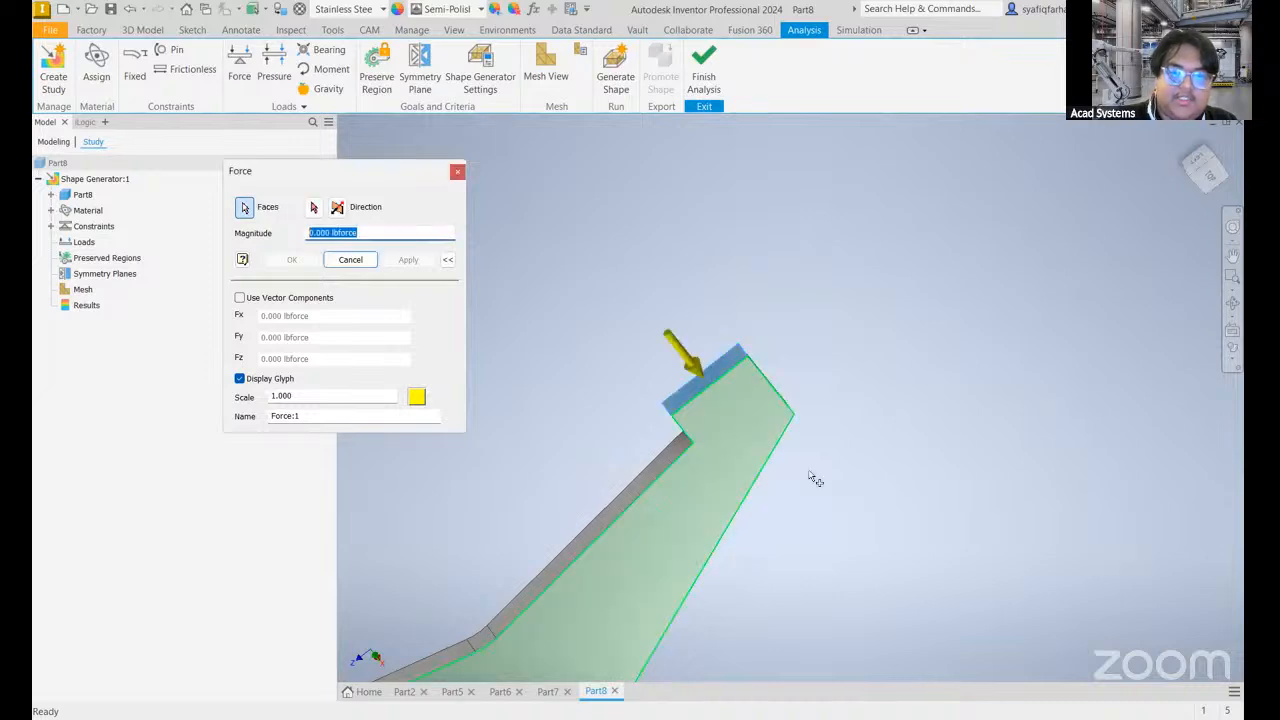
pyautogui.moveTo(577, 389); pyautogui.dragTo(490, 260, button='middle')
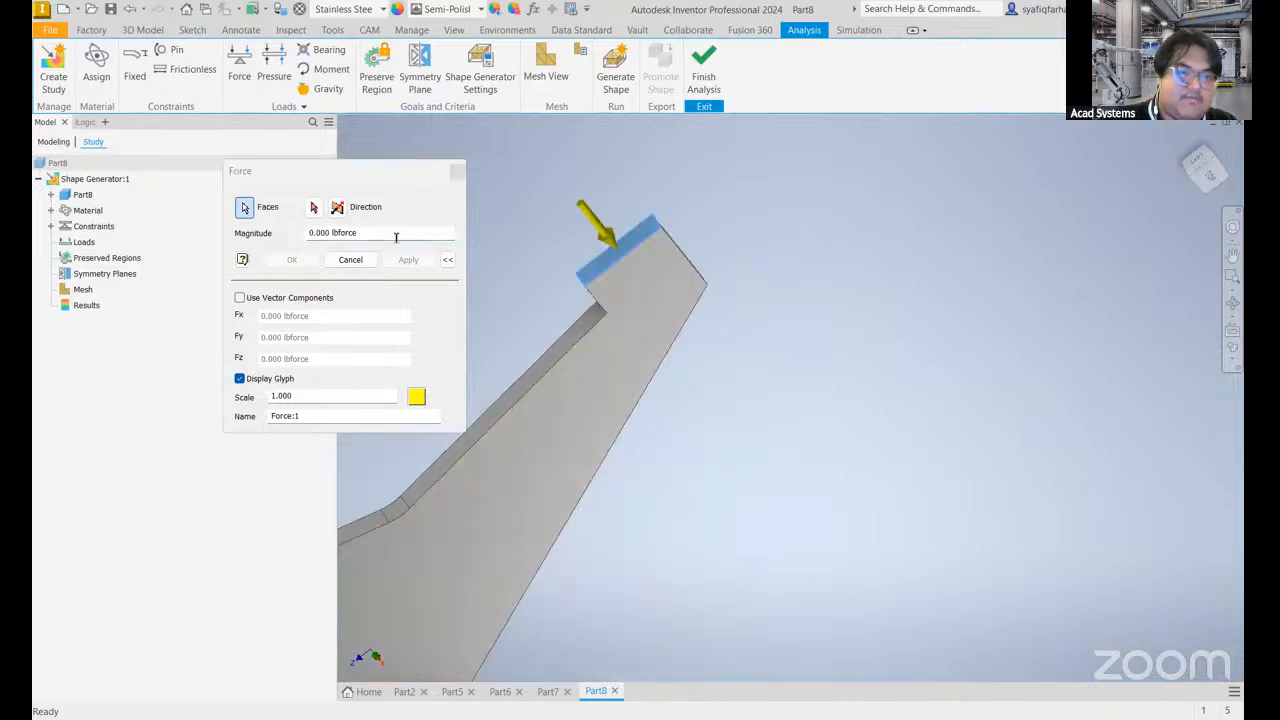
pyautogui.click(400, 236)
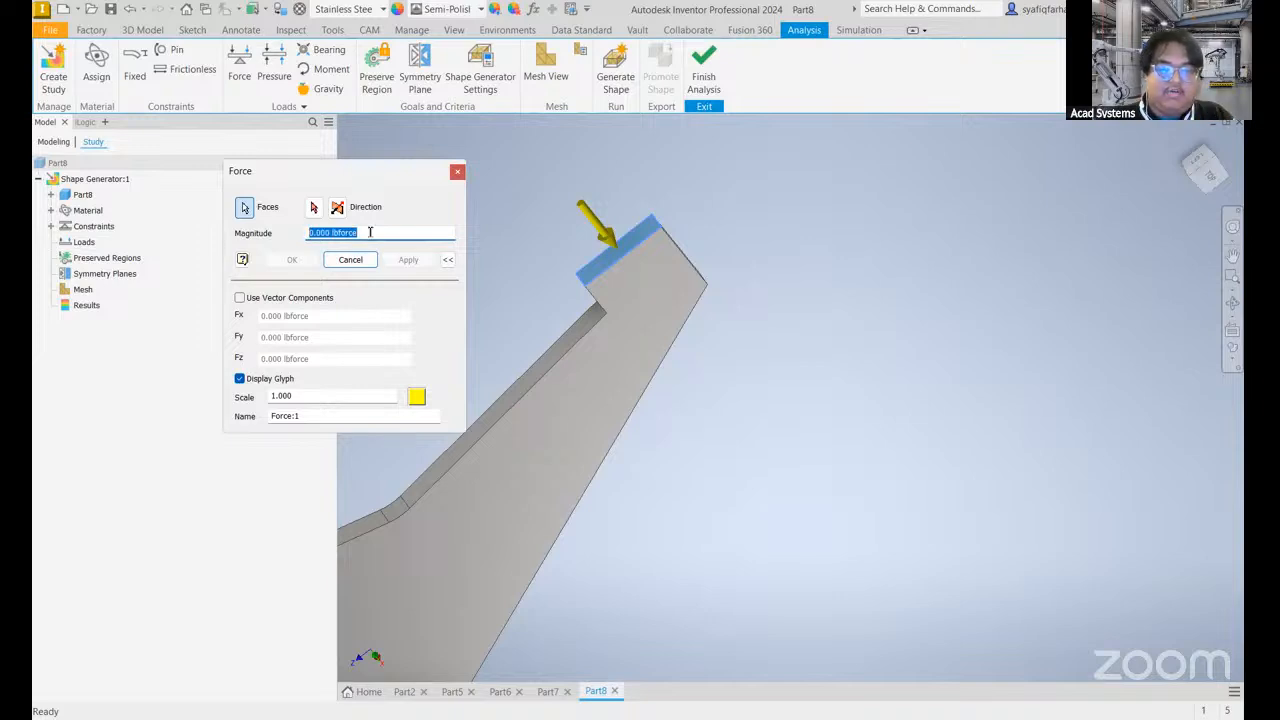
pyautogui.write('500N')
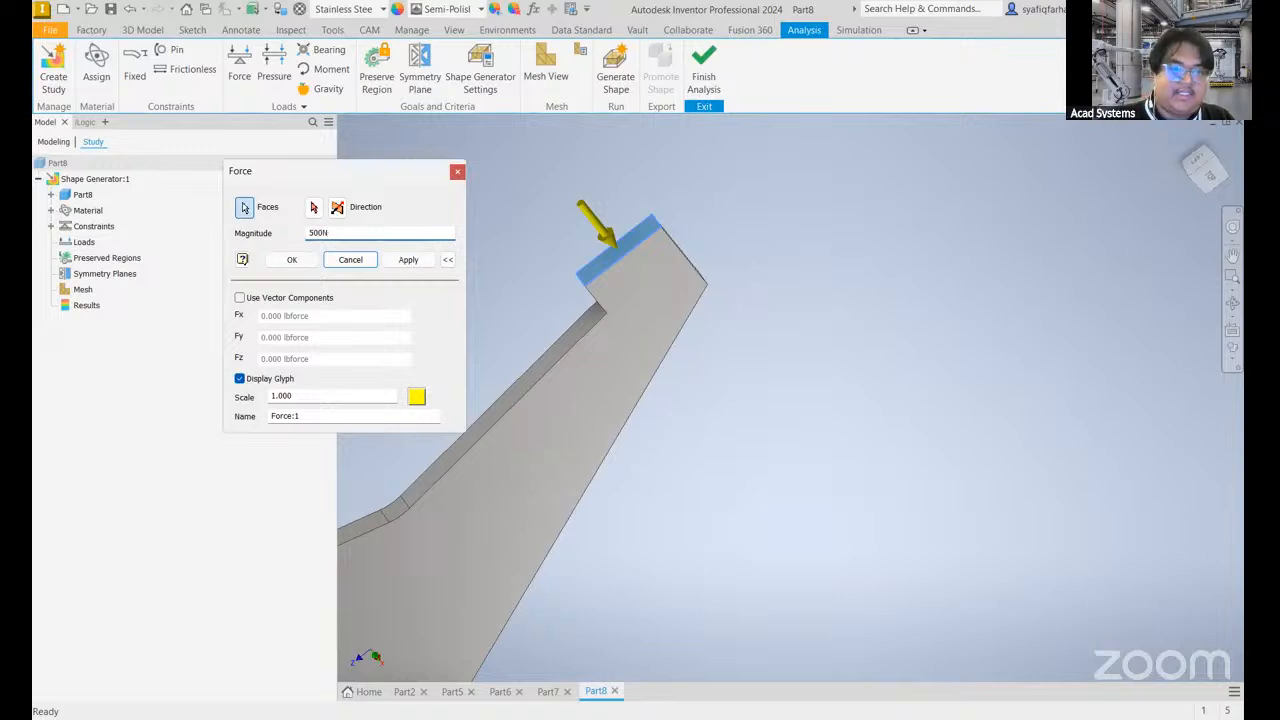
pyautogui.press('Return')
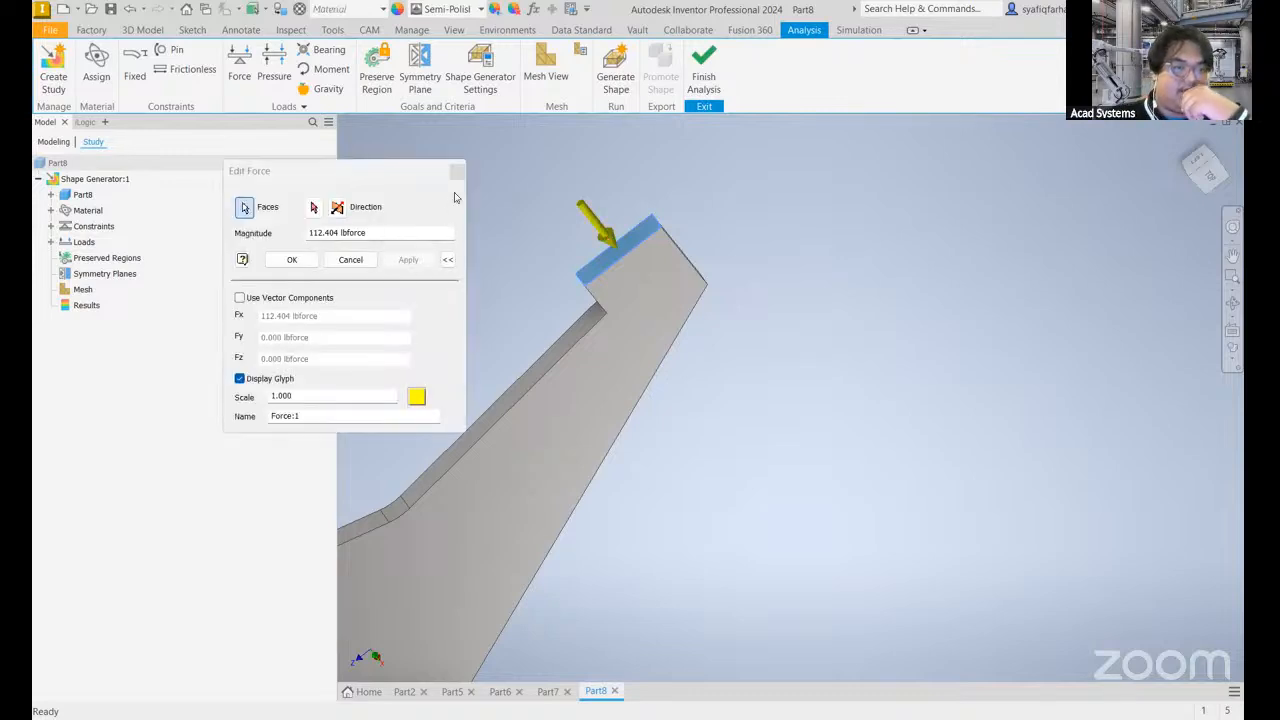
# - Start a cylindrical preserved region on the larger boss's outer circular edge and enlarge its radius to about 8.5 mm
pyautogui.moveTo(486, 278); pyautogui.dragTo(678, 176, button='middle')
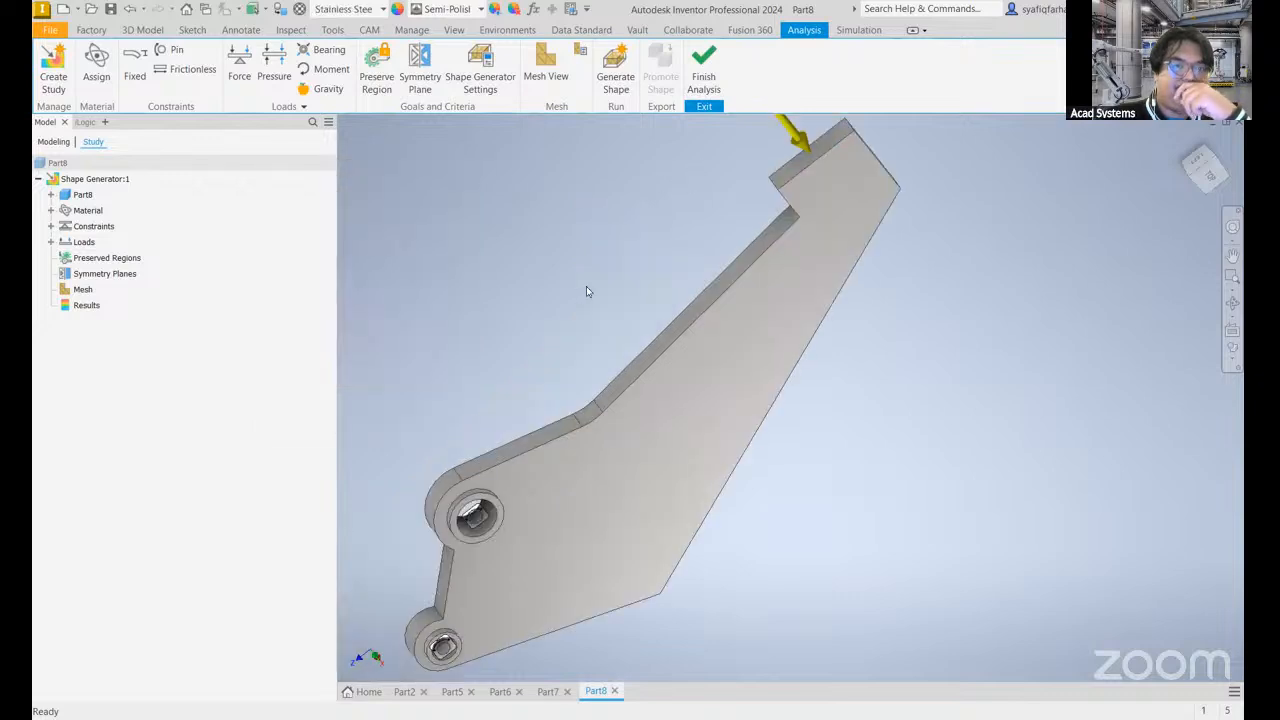
pyautogui.moveTo(455, 480); pyautogui.dragTo(382, 326, button='middle')
pyautogui.moveTo(438, 232); pyautogui.dragTo(429, 267, button='middle')
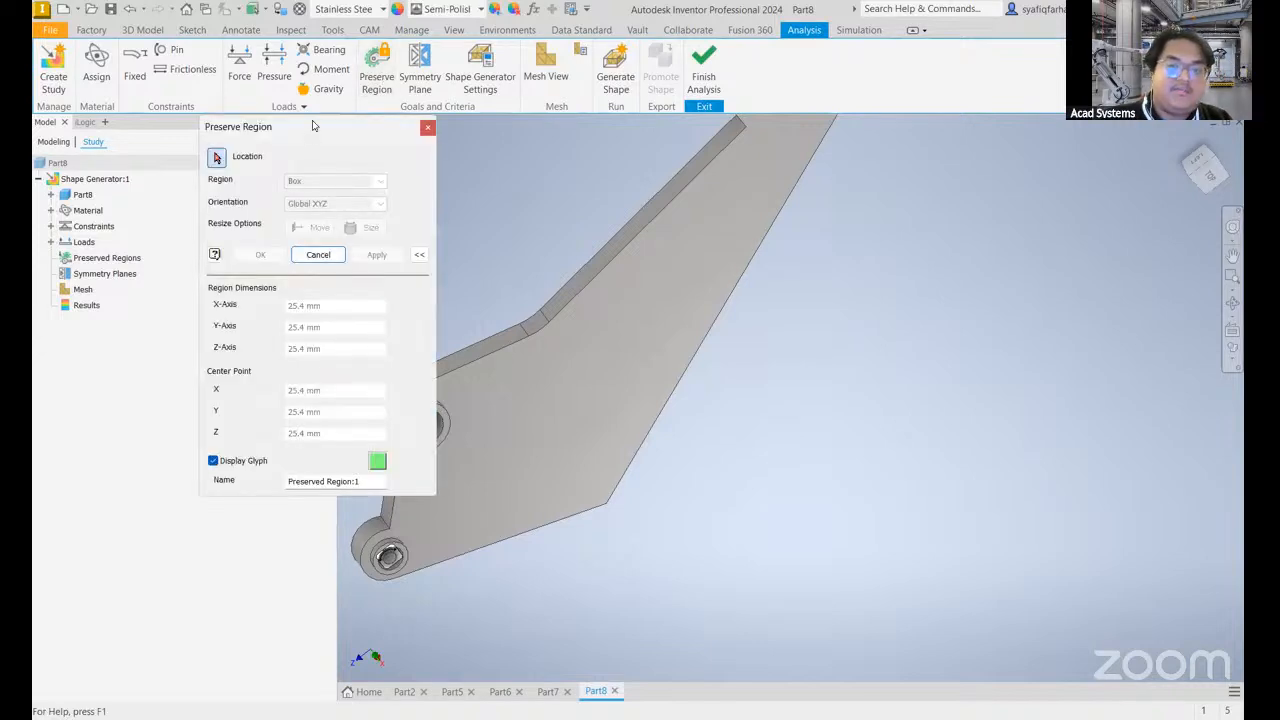
pyautogui.moveTo(312, 125); pyautogui.dragTo(740, 135)
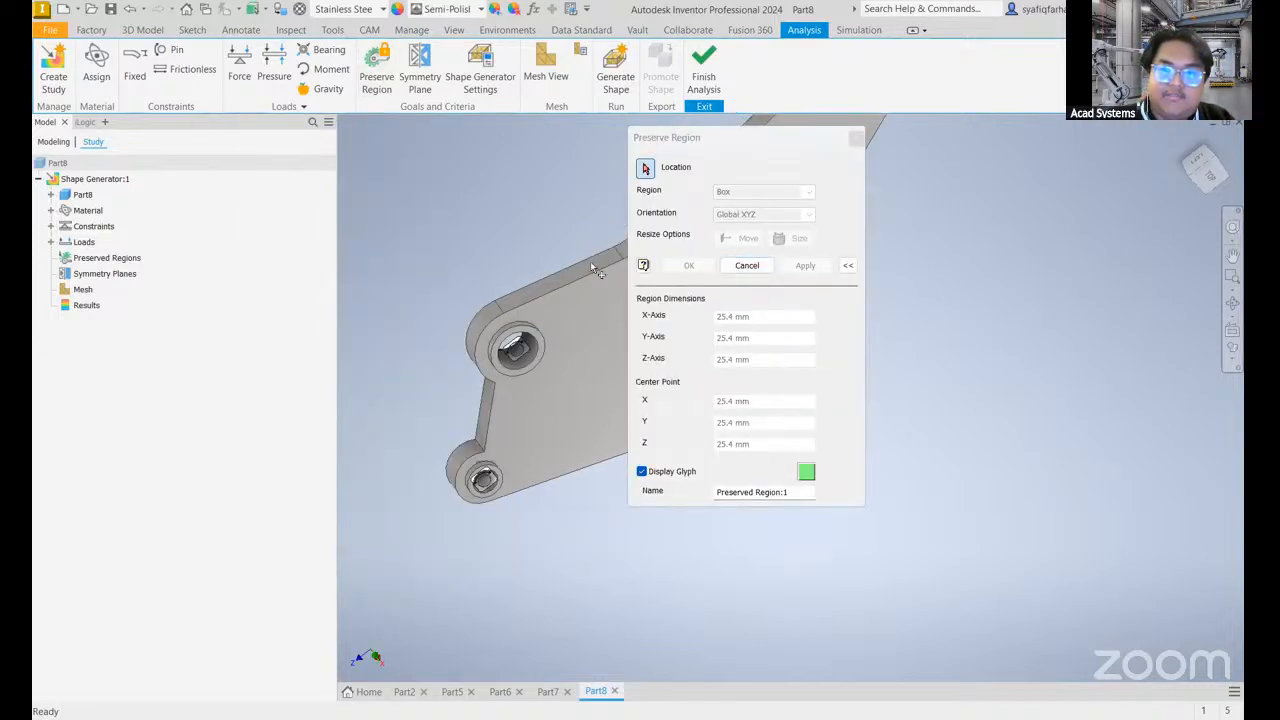
pyautogui.moveTo(590, 261)
pyautogui.mouseDown(button='middle')
pyautogui.moveTo(452, 247)
pyautogui.moveTo(515, 257)
pyautogui.moveTo(491, 226)
pyautogui.moveTo(511, 261)
pyautogui.mouseUp(button='middle')
pyautogui.keyDown('shift'); pyautogui.moveTo(511, 204); pyautogui.dragTo(426, 355, button='middle'); pyautogui.keyUp('shift')
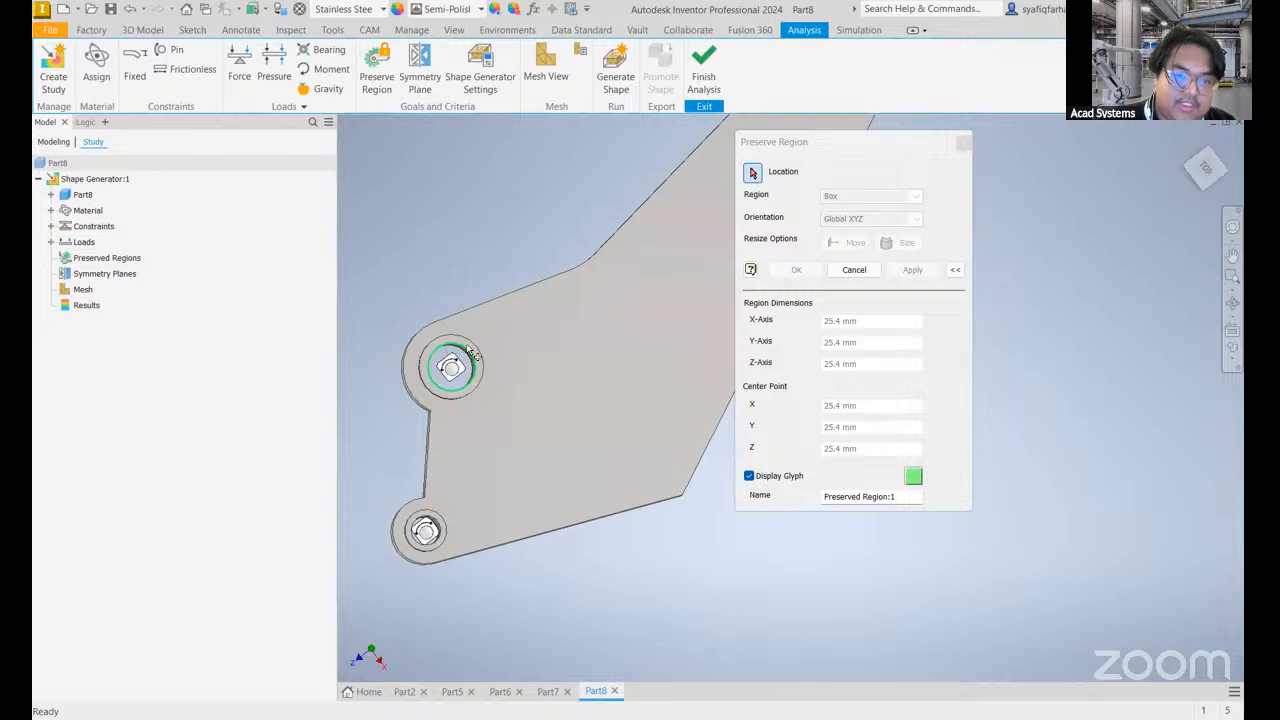
pyautogui.click(452, 368)
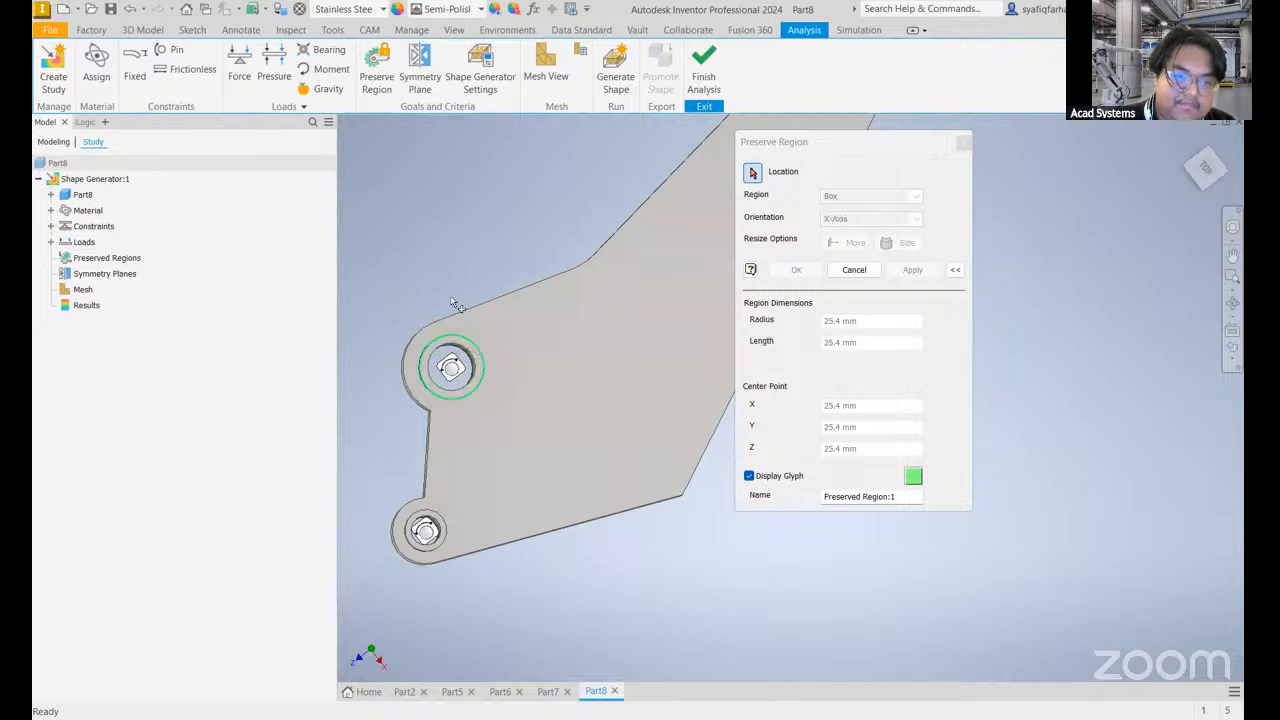
pyautogui.scroll(4, 500, 285)
pyautogui.scroll(-2, 505, 285)
pyautogui.scroll(-3, 505, 285)
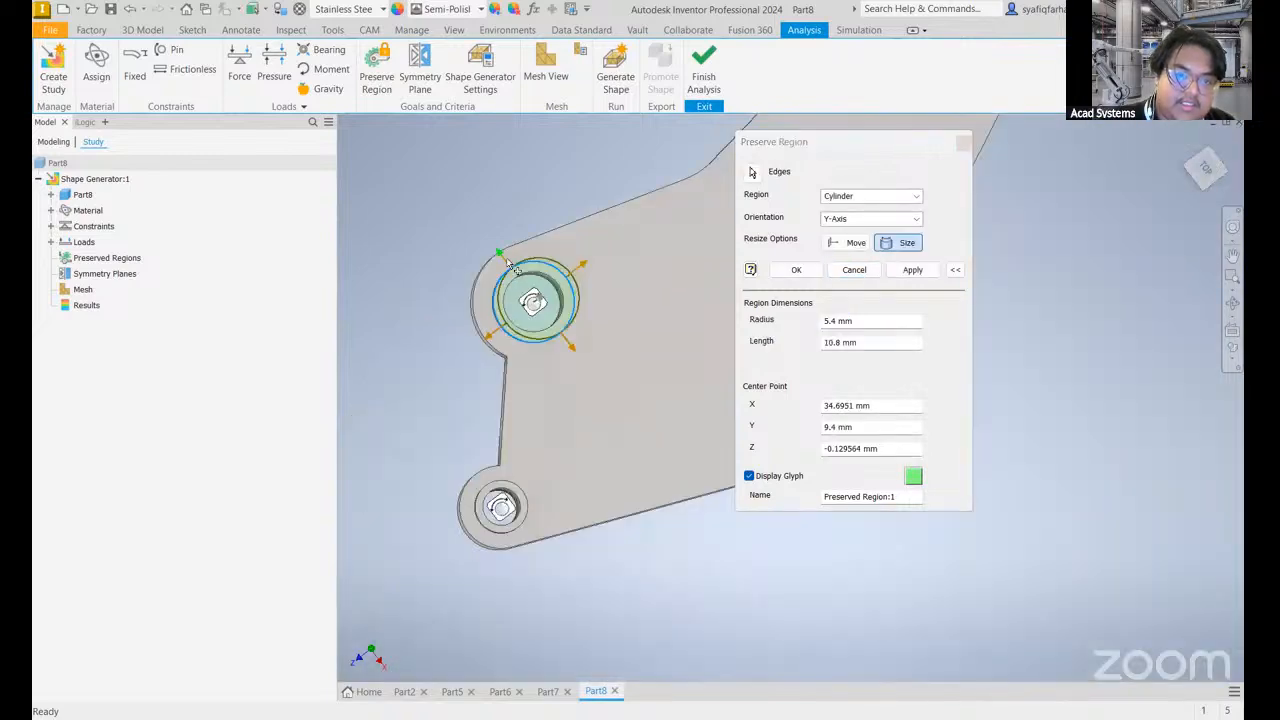
pyautogui.moveTo(488, 252)
pyautogui.mouseDown()
pyautogui.moveTo(452, 200)
pyautogui.moveTo(490, 256)
pyautogui.mouseUp()
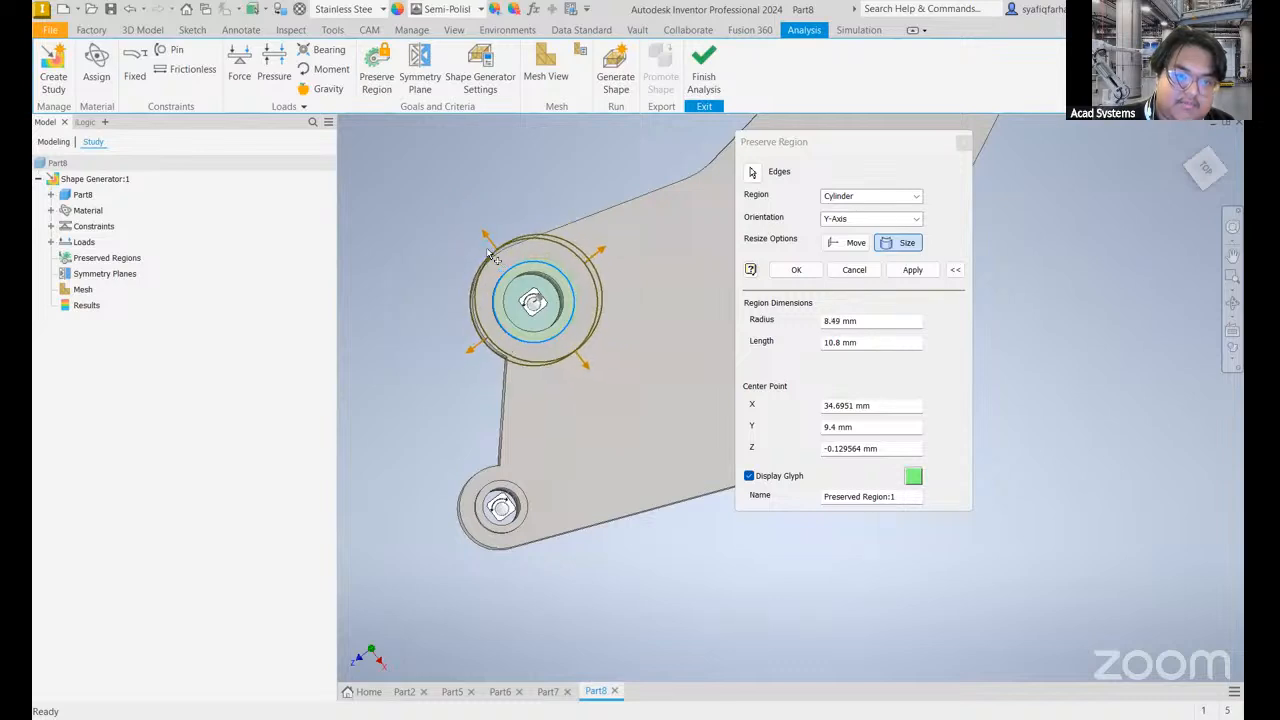
# - Stretch the larger boss's preserved cylinder through the plate to about 14.3 mm long, resize its radius to about 8.27 mm, and apply it
pyautogui.keyDown('shift'); pyautogui.moveTo(551, 191); pyautogui.dragTo(625, 272, button='middle'); pyautogui.keyUp('shift')
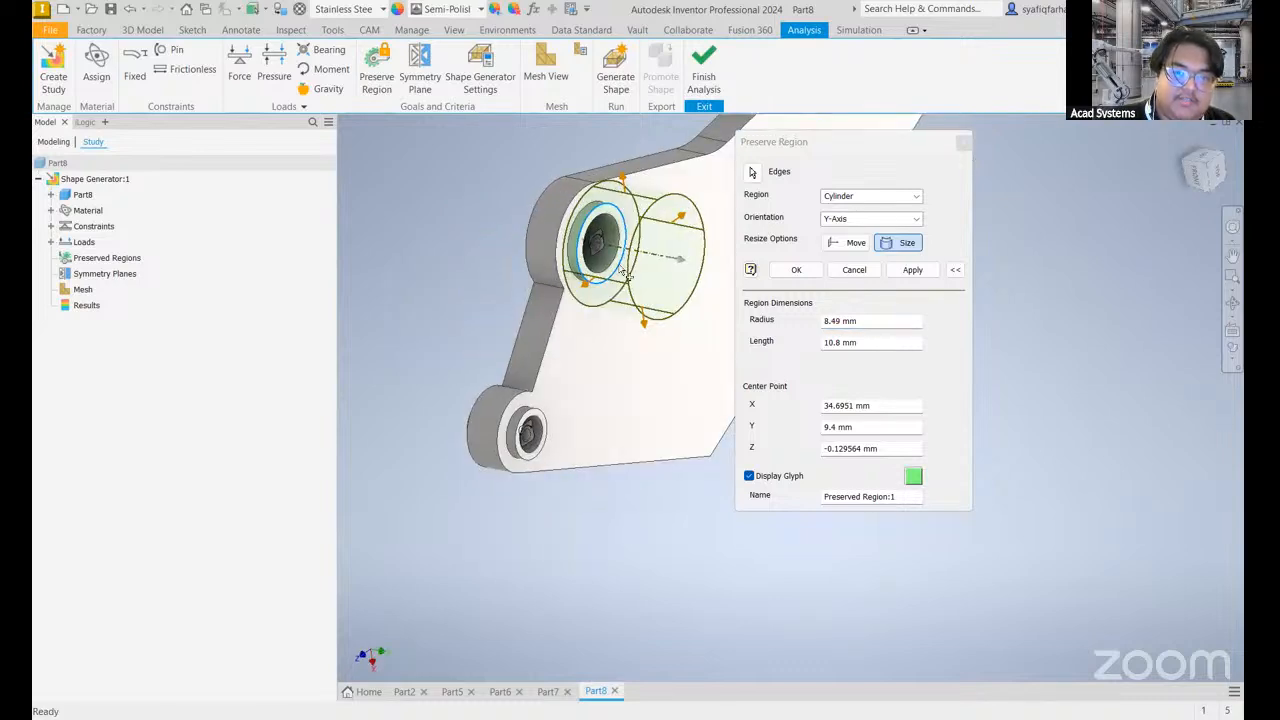
pyautogui.moveTo(686, 266); pyautogui.dragTo(458, 233)
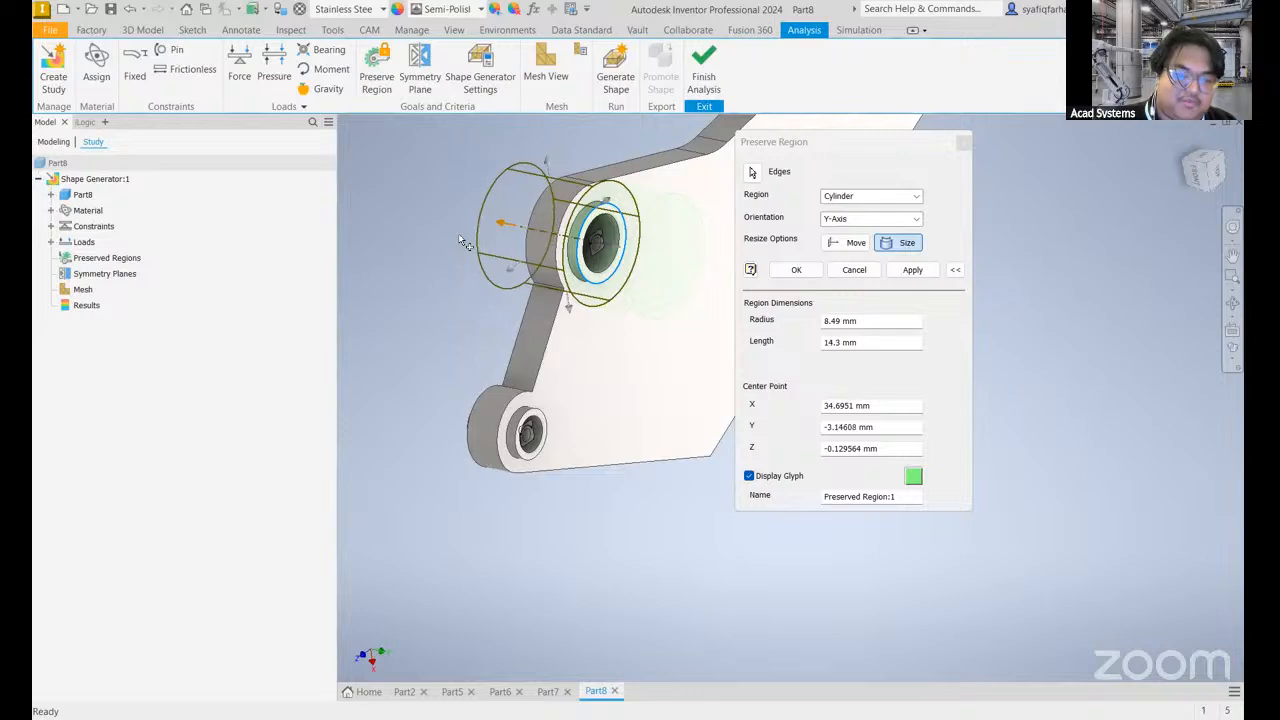
pyautogui.keyDown('shift'); pyautogui.moveTo(686, 523); pyautogui.dragTo(517, 391, button='middle'); pyautogui.keyUp('shift')
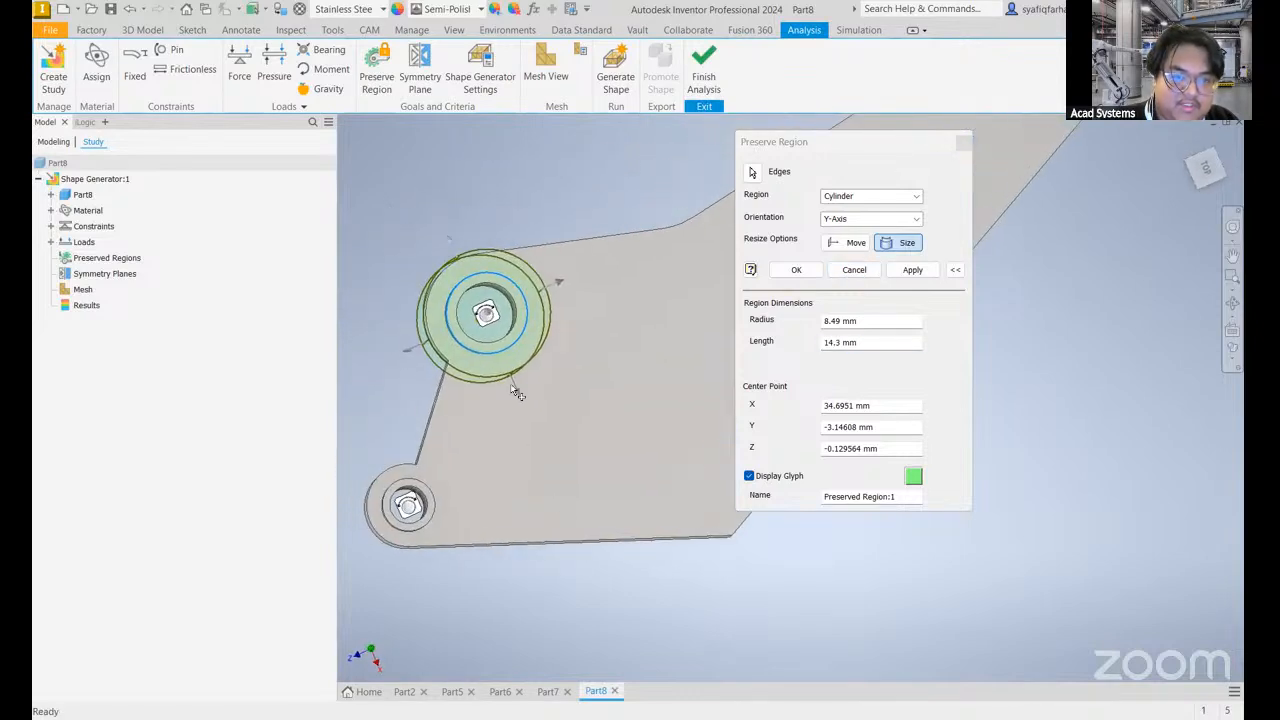
pyautogui.moveTo(453, 381); pyautogui.dragTo(481, 375)
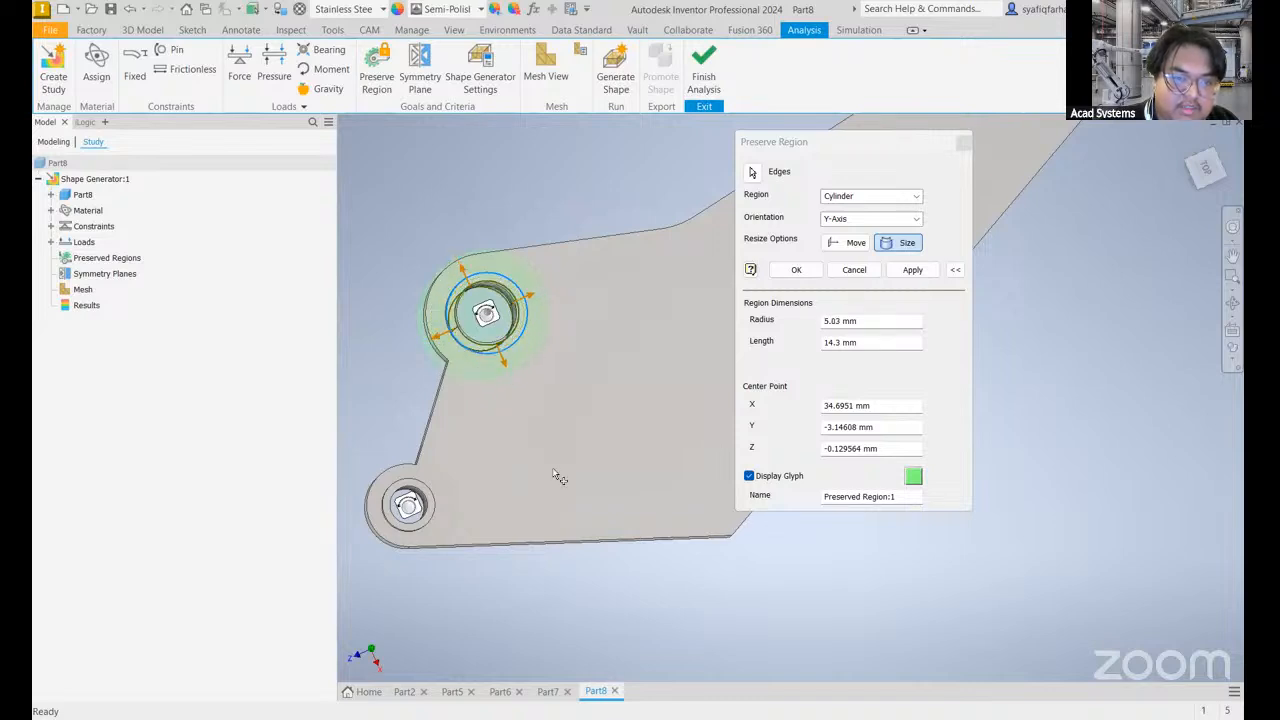
pyautogui.moveTo(434, 339); pyautogui.dragTo(426, 375)
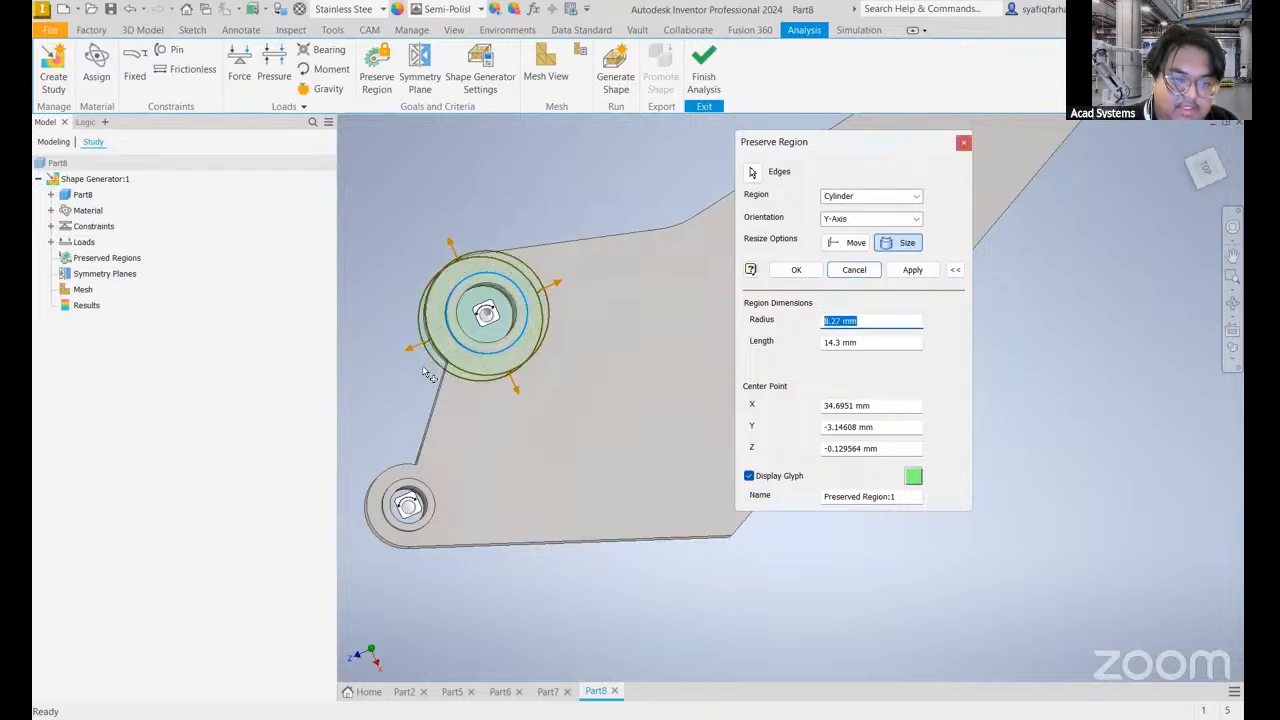
pyautogui.keyDown('shift'); pyautogui.moveTo(720, 602); pyautogui.dragTo(660, 500, button='middle'); pyautogui.keyUp('shift')
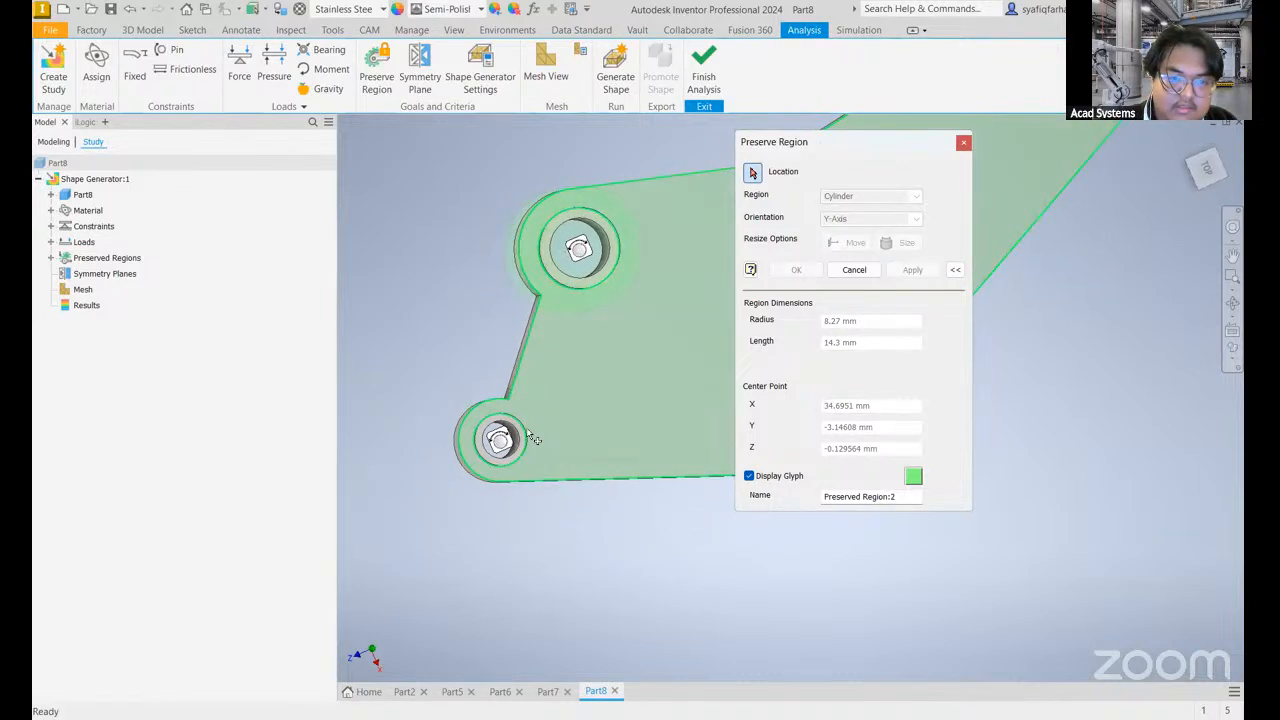
# - Add a cylindrical preserved region on the smaller boss's circular edge, with a radius of about 5.59 mm matching its outer contour
pyautogui.click(492, 412)
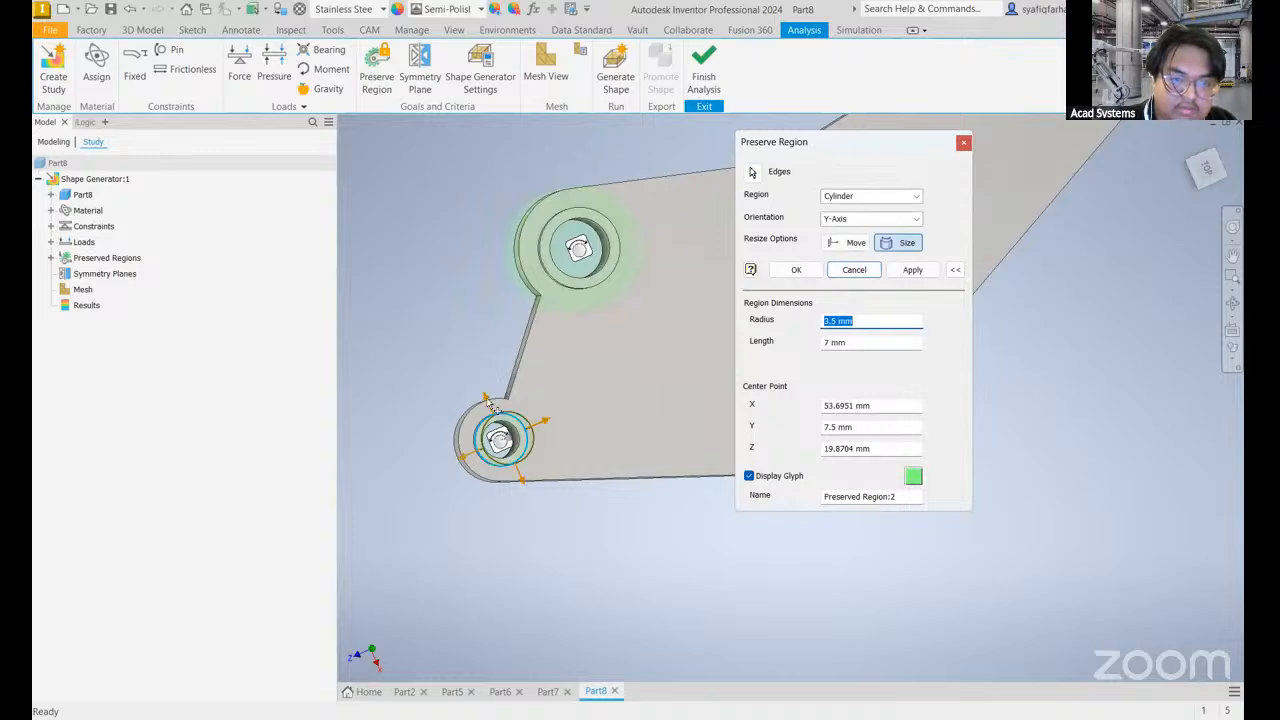
pyautogui.moveTo(488, 402); pyautogui.dragTo(466, 398)
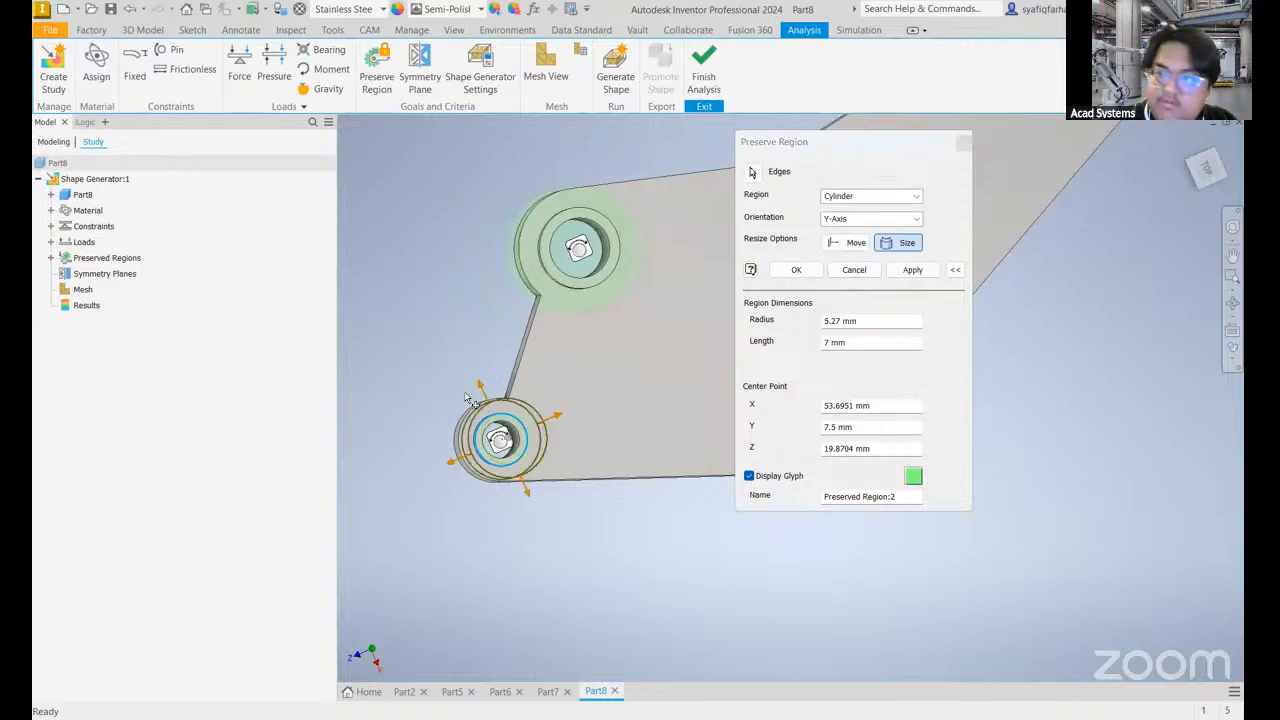
pyautogui.click(1207, 172)
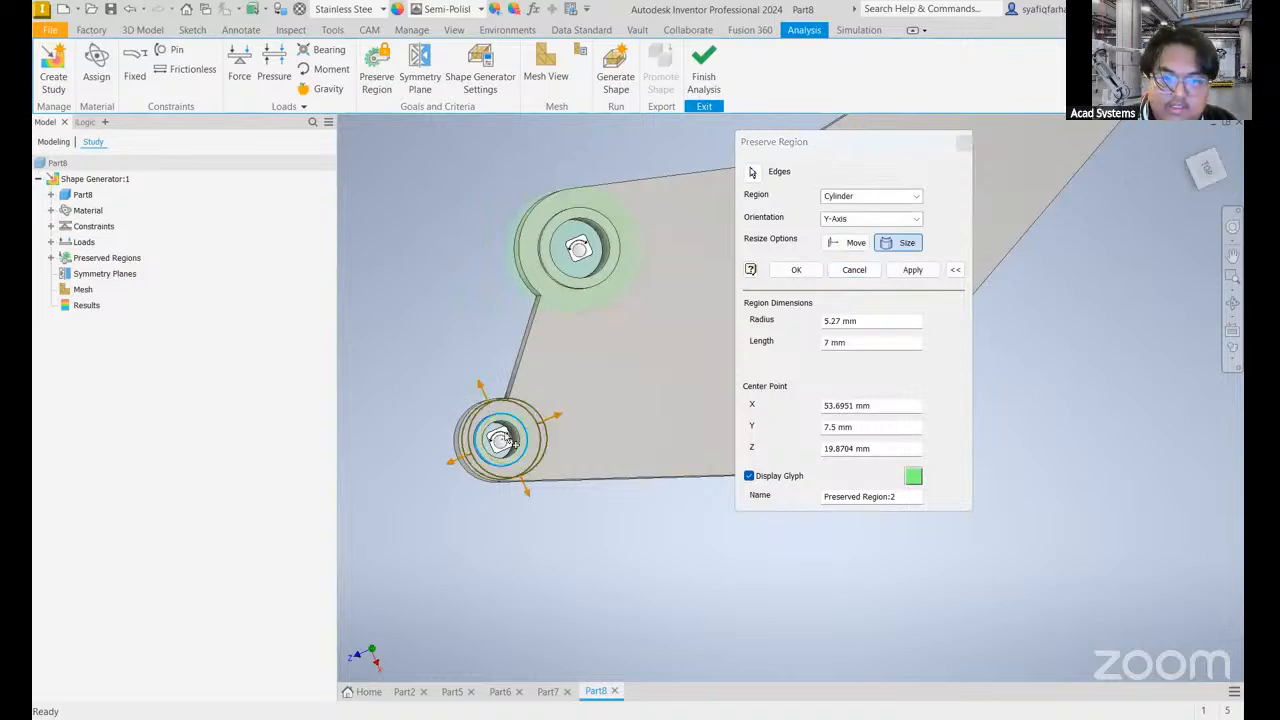
pyautogui.scroll(5, 500, 443)
pyautogui.moveTo(369, 399); pyautogui.dragTo(345, 391, button='middle')
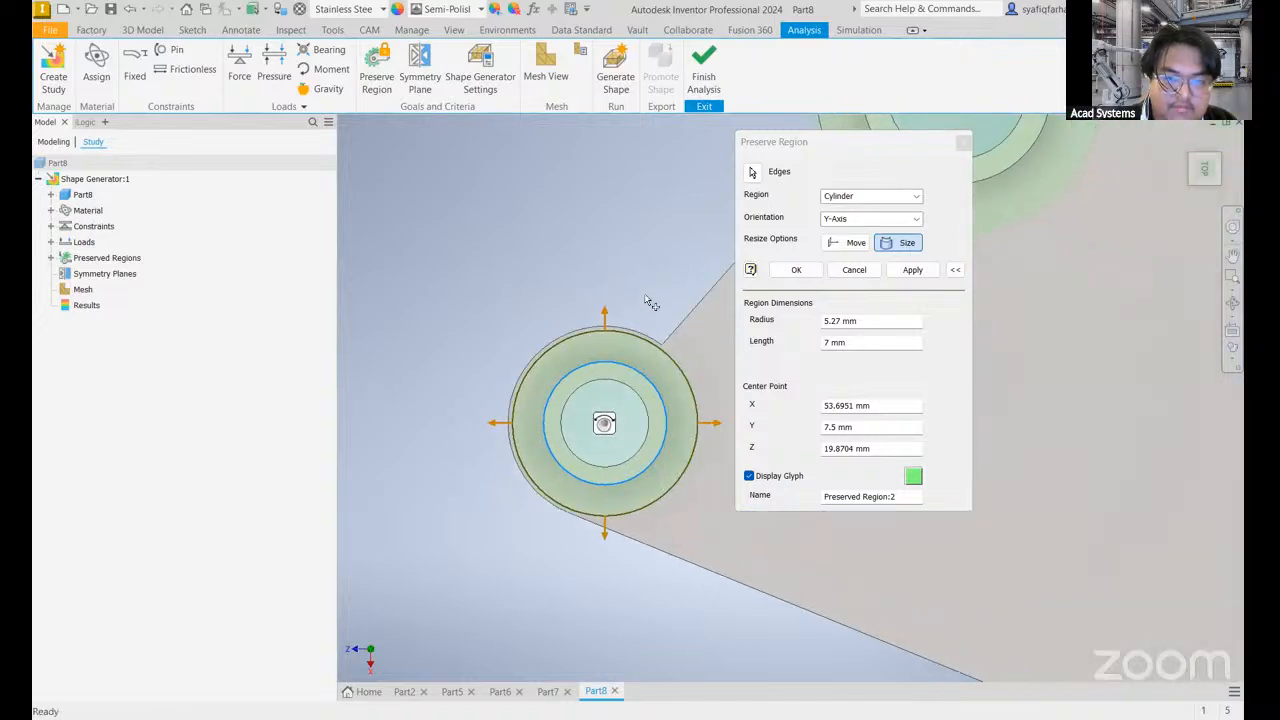
pyautogui.moveTo(606, 314); pyautogui.dragTo(607, 308)
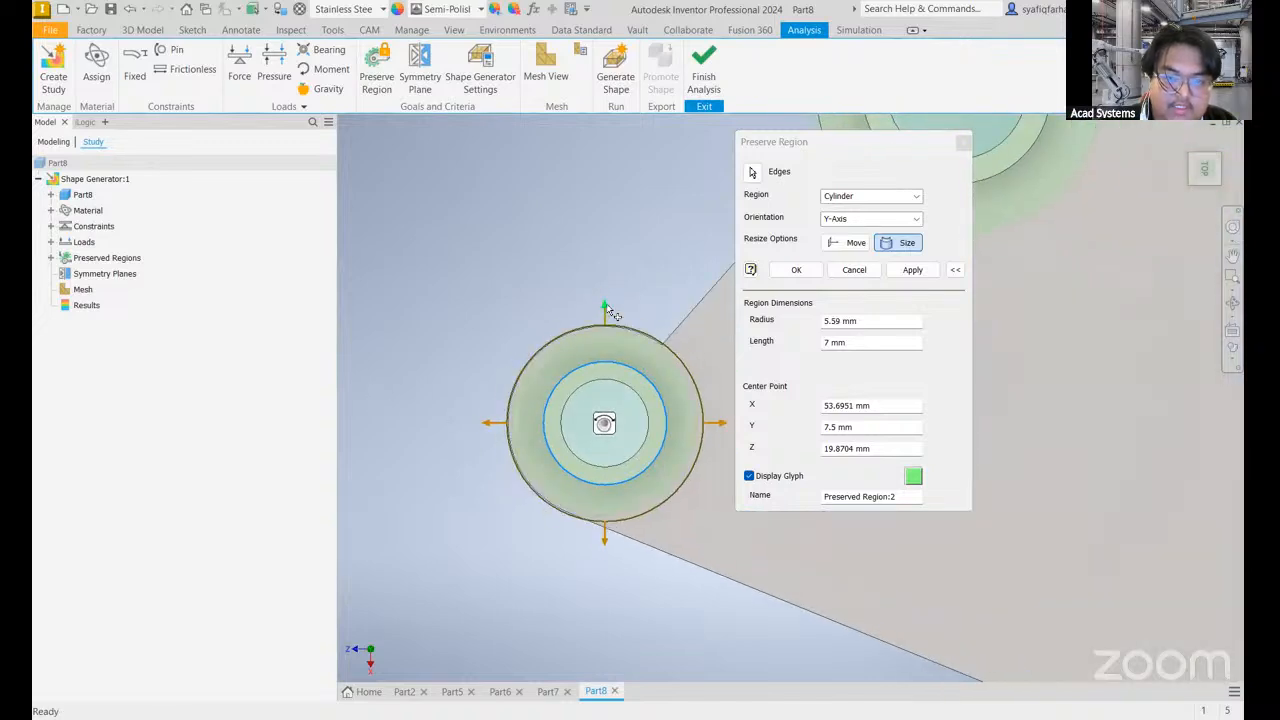
pyautogui.moveTo(456, 246); pyautogui.dragTo(260, 259, button='middle')
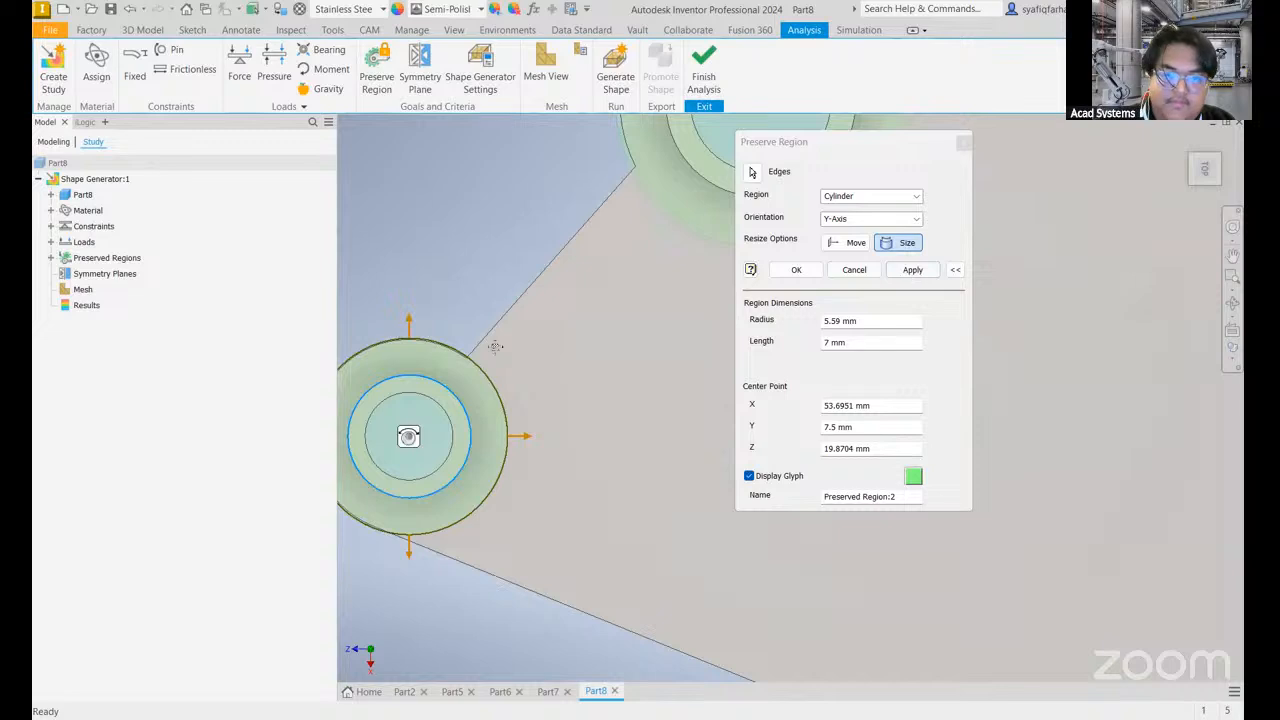
pyautogui.click(912, 270)
# - Apply the smaller boss's preserved cylinder and check how both preserved cylinders extend through the plate
pyautogui.scroll(3, 590, 422)
pyautogui.scroll(-8, 586, 409)
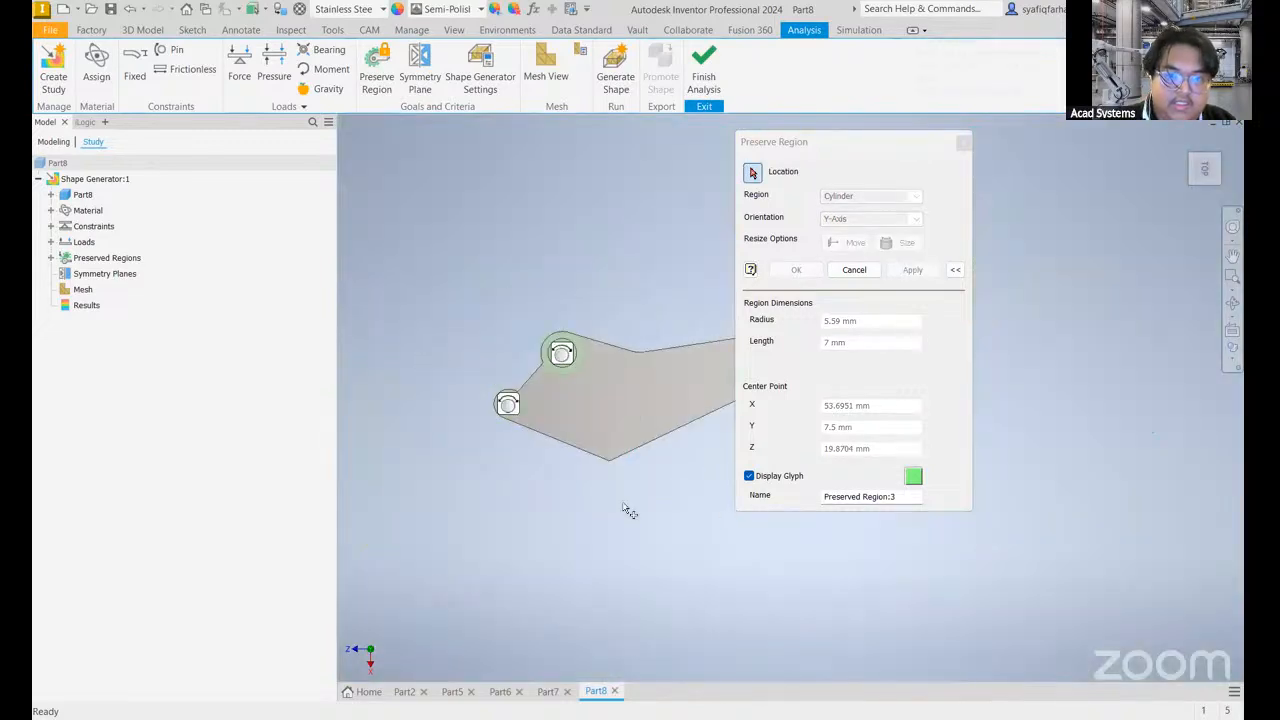
pyautogui.moveTo(546, 323)
pyautogui.keyDown('shift'); pyautogui.mouseDown(button='middle')
pyautogui.moveTo(520, 334)
pyautogui.moveTo(560, 343)
pyautogui.mouseUp(button='middle'); pyautogui.keyUp('shift')
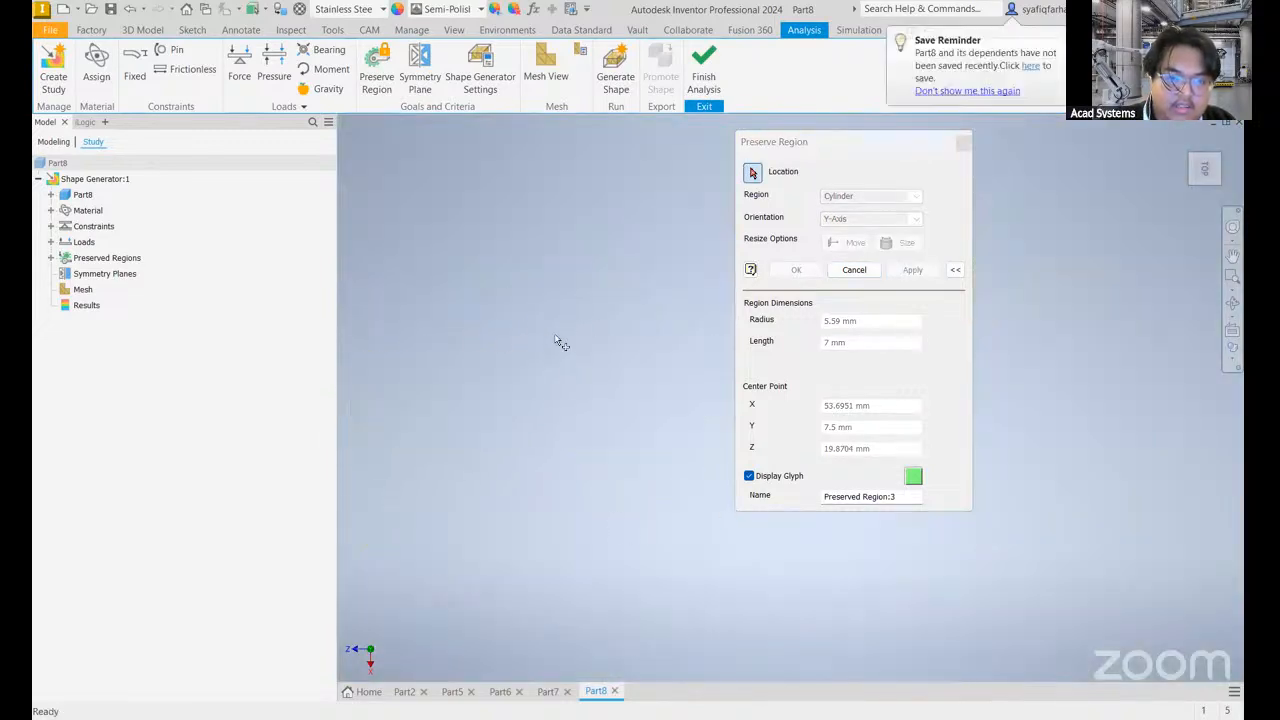
pyautogui.scroll(-3, 552, 352)
pyautogui.moveTo(521, 396); pyautogui.dragTo(668, 295, button='middle')
pyautogui.scroll(-5, 550, 385)
pyautogui.moveTo(345, 552); pyautogui.dragTo(568, 491, button='middle')
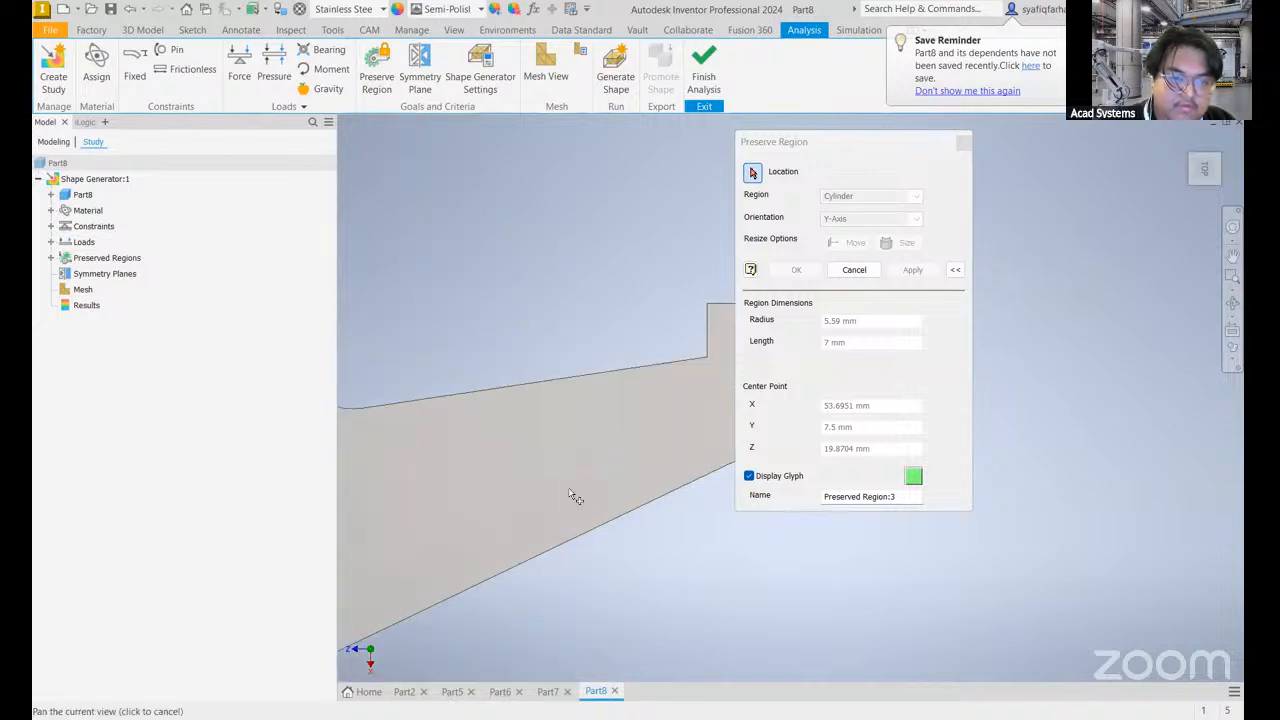
pyautogui.scroll(-5, 570, 495)
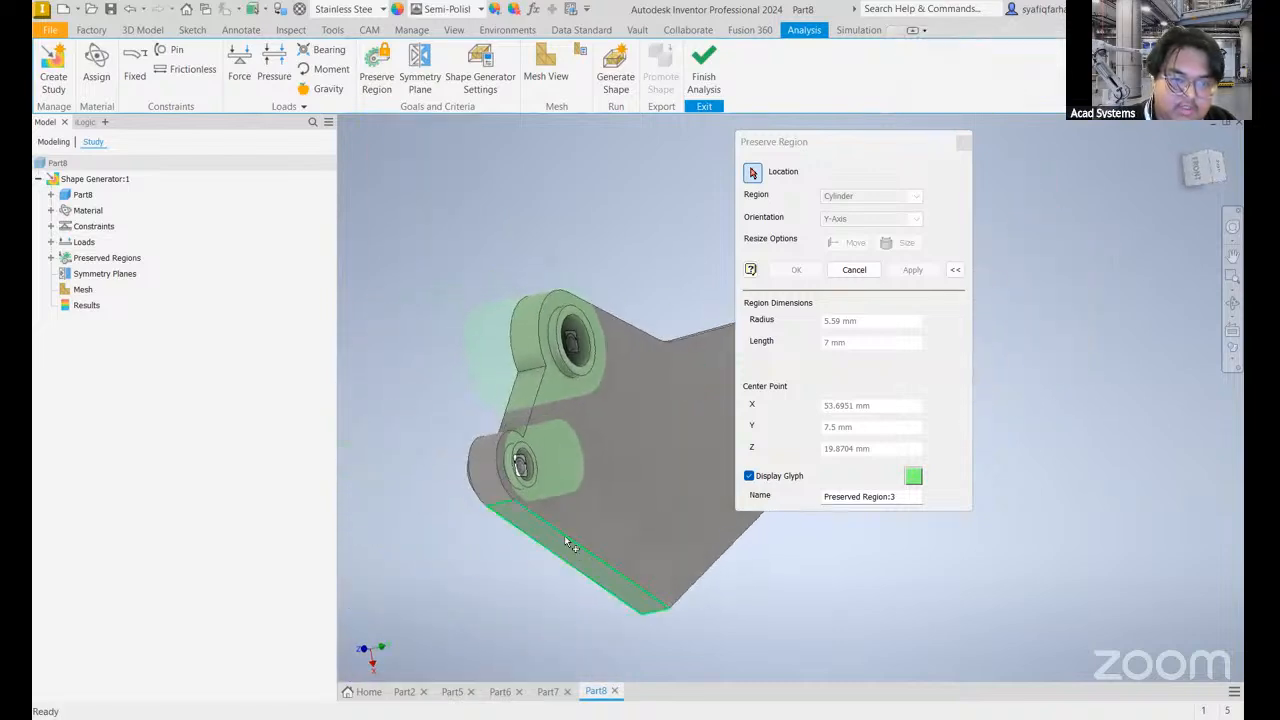
pyautogui.click(560, 461)
pyautogui.press('Return')
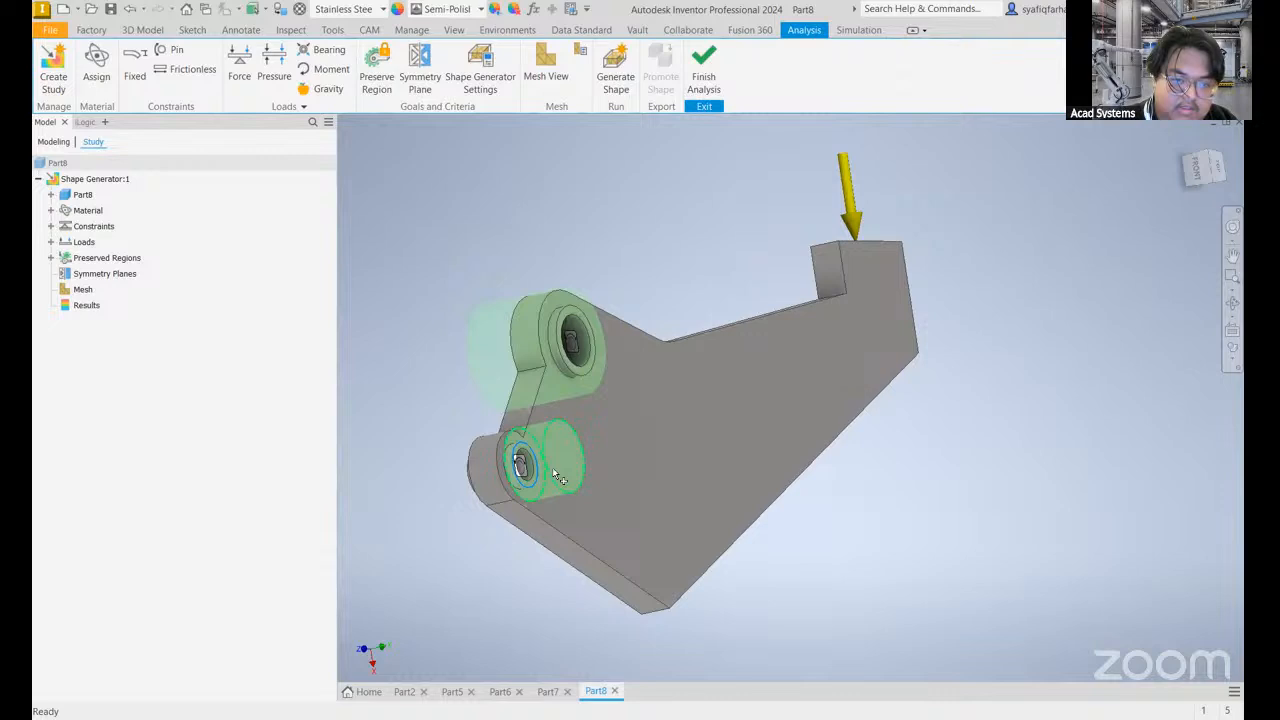
# - Stretch the smaller boss's preserved cylinder back through the plate to a length of about 14.7 mm
pyautogui.doubleClick(555, 474)
pyautogui.moveTo(578, 457); pyautogui.dragTo(416, 498)
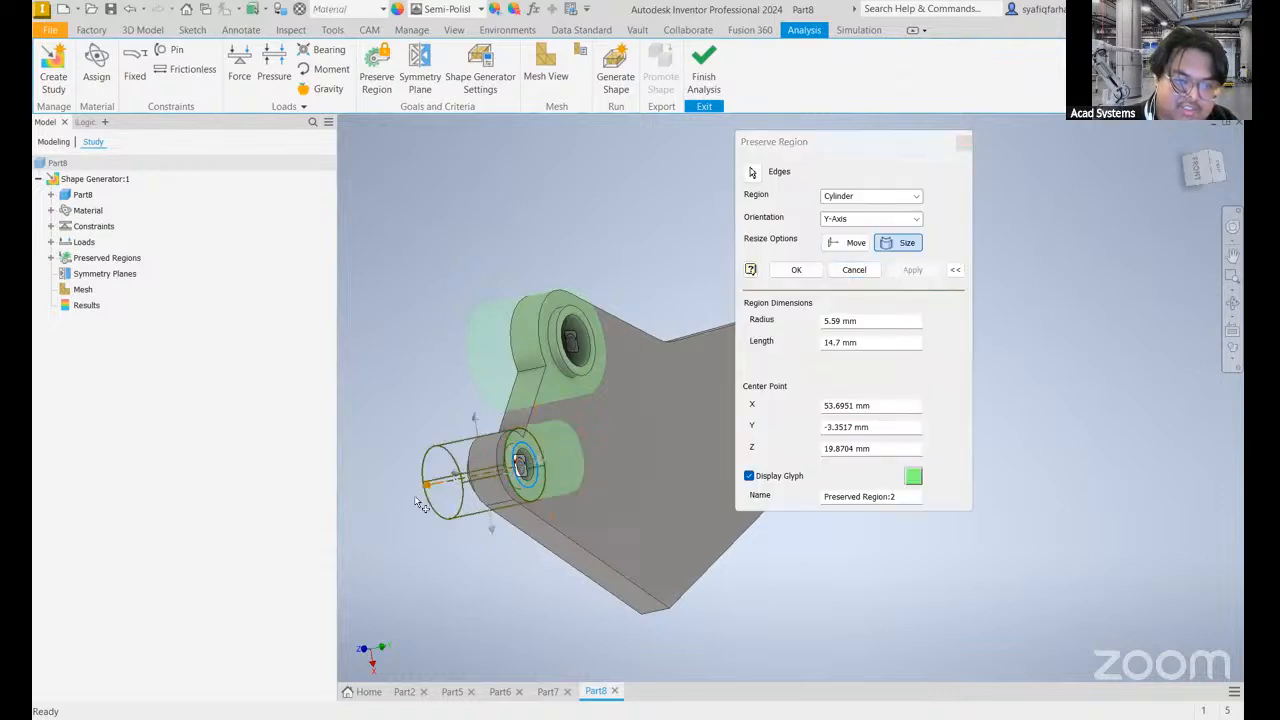
pyautogui.scroll(-1, 858, 597)
pyautogui.keyDown('shift'); pyautogui.moveTo(874, 584); pyautogui.dragTo(769, 597, button='middle'); pyautogui.keyUp('shift')
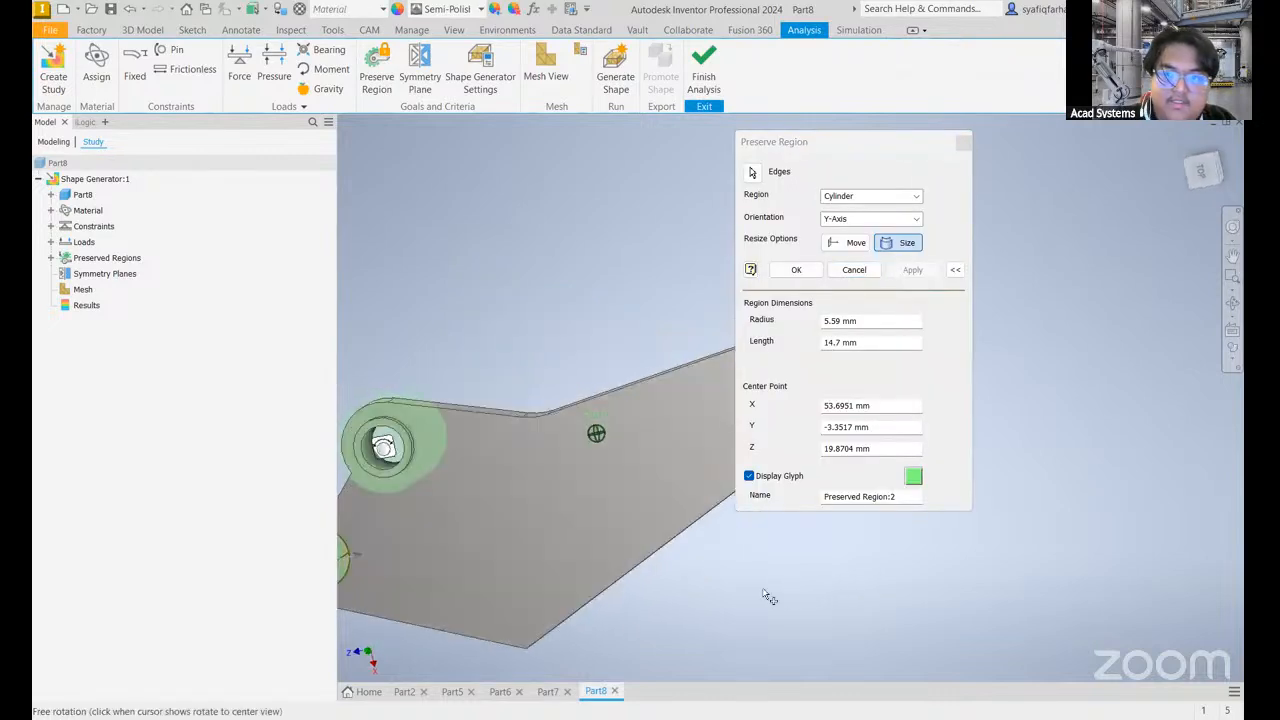
pyautogui.moveTo(975, 245); pyautogui.dragTo(520, 338, button='middle')
pyautogui.click(964, 143)
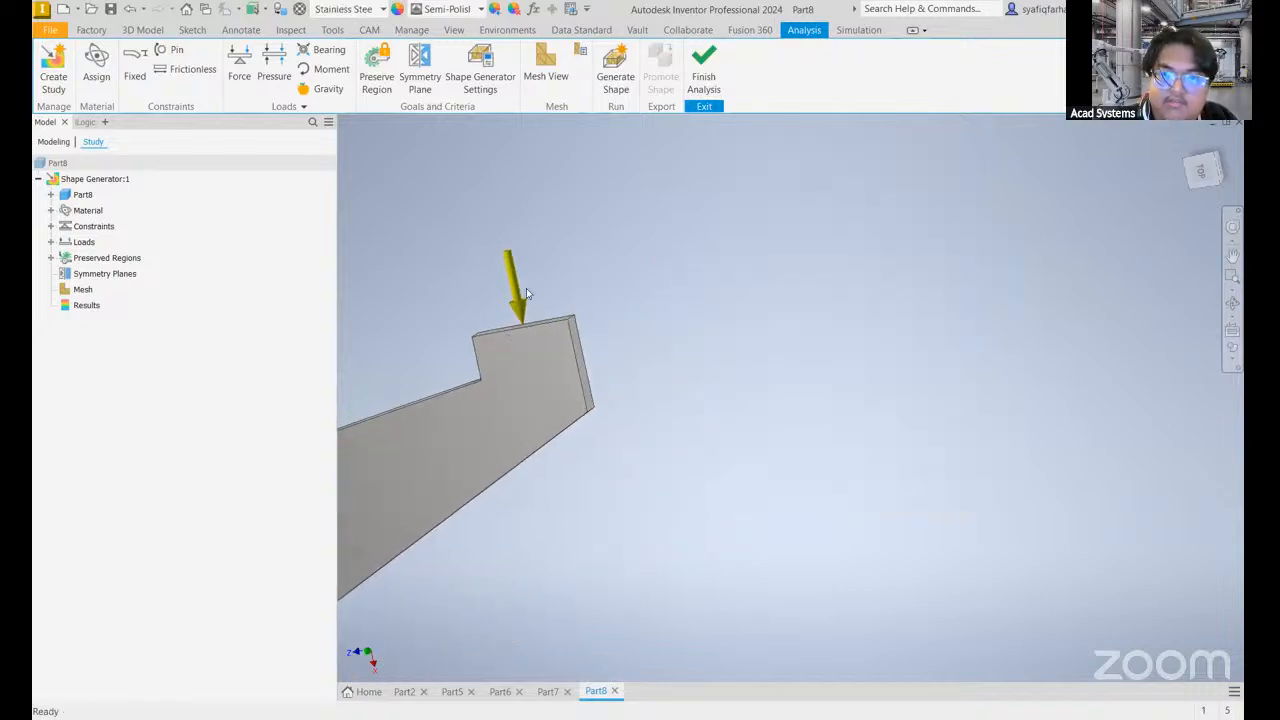
pyautogui.moveTo(526, 288); pyautogui.dragTo(608, 274, button='middle')
pyautogui.click(381, 62)
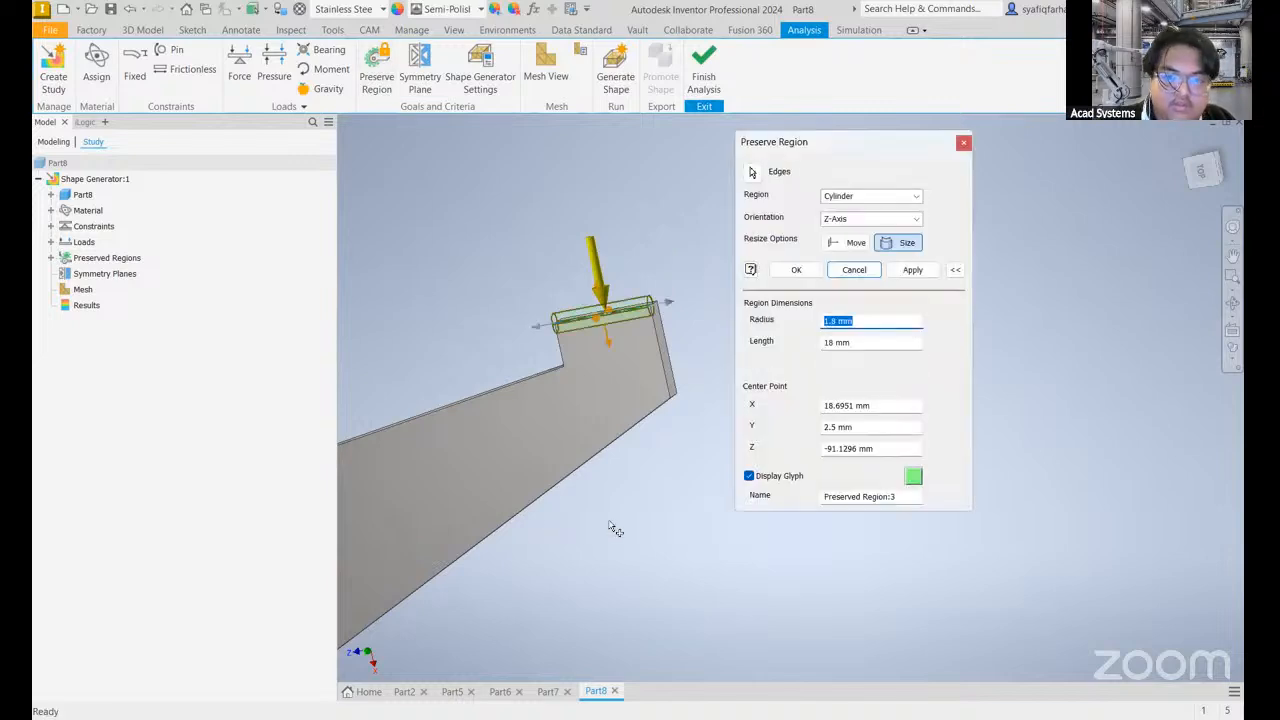
pyautogui.keyDown('shift'); pyautogui.moveTo(723, 517); pyautogui.dragTo(623, 458, button='middle'); pyautogui.keyUp('shift')
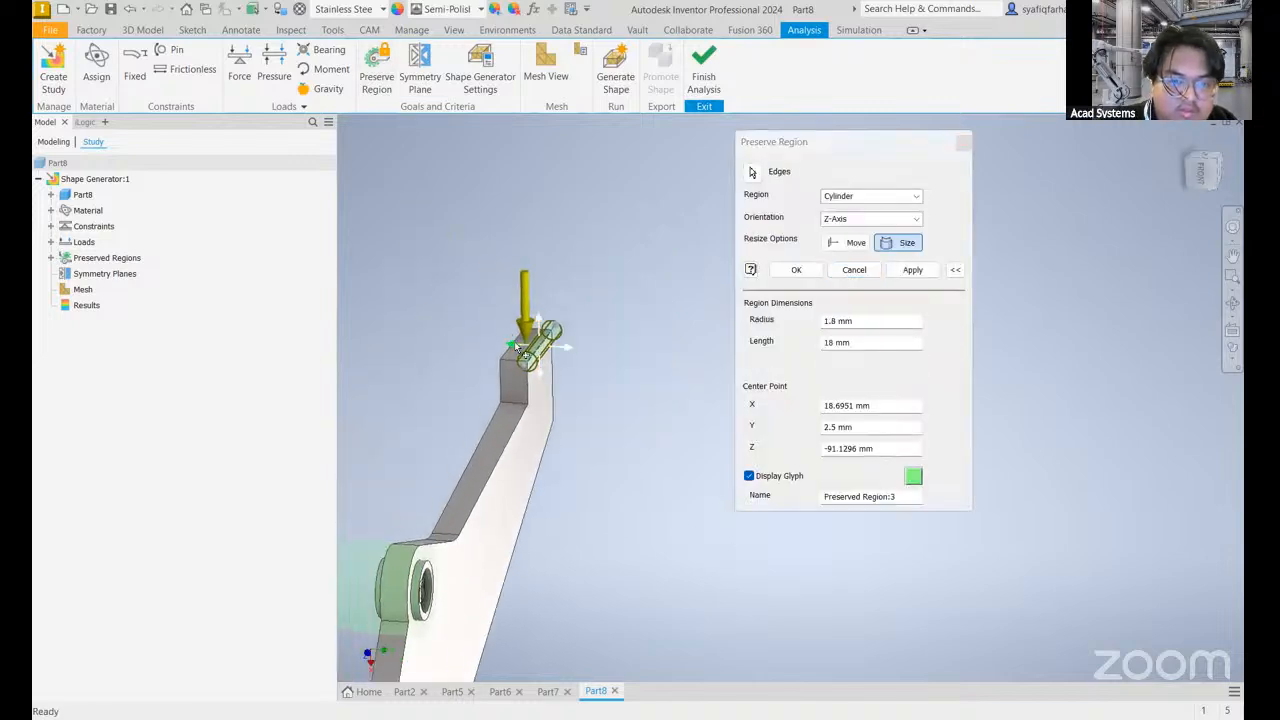
pyautogui.moveTo(511, 344); pyautogui.dragTo(546, 358)
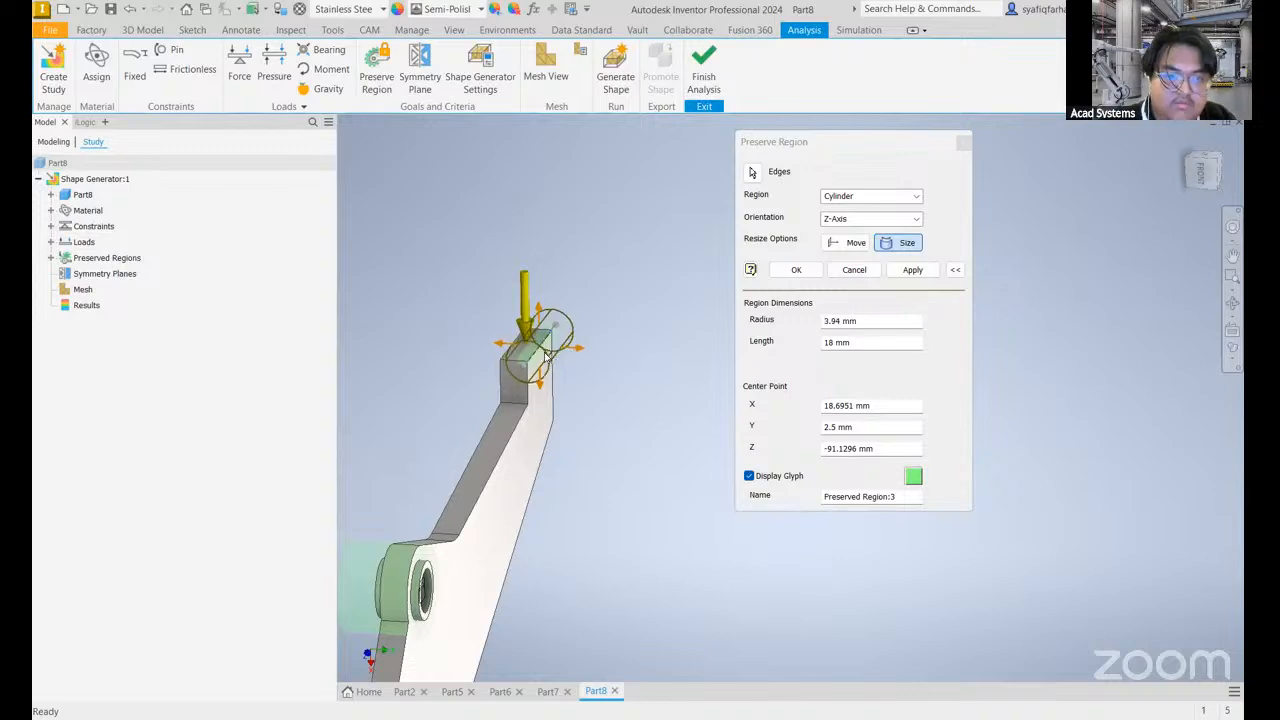
pyautogui.press('Escape')
# - Start a box preserved region on the plate's side face and reduce it to about 6.89 mm high and 10.4 mm long at the tip
pyautogui.moveTo(461, 217); pyautogui.dragTo(394, 227, button='middle')
pyautogui.click(377, 66)
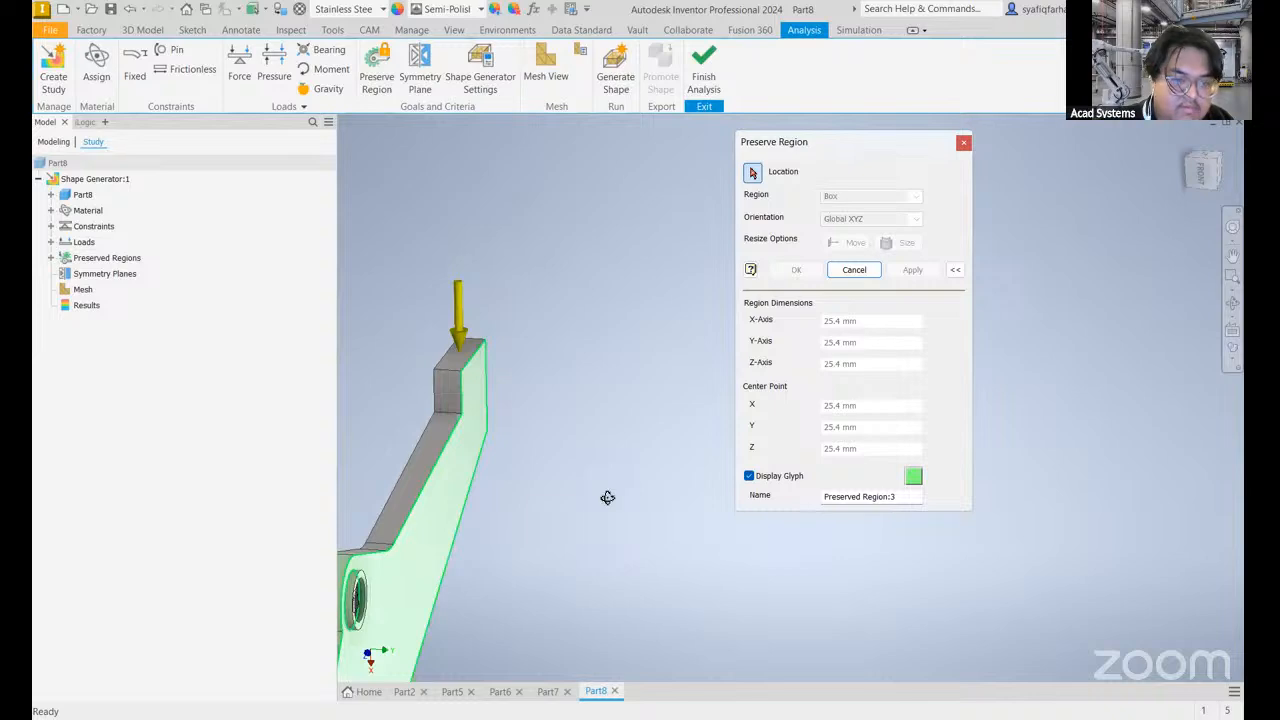
pyautogui.keyDown('shift'); pyautogui.moveTo(534, 476); pyautogui.dragTo(731, 439, button='middle'); pyautogui.keyUp('shift')
pyautogui.moveTo(412, 511); pyautogui.dragTo(712, 315)
pyautogui.moveTo(712, 315); pyautogui.dragTo(336, 375, button='middle')
pyautogui.moveTo(624, 523); pyautogui.dragTo(578, 231)
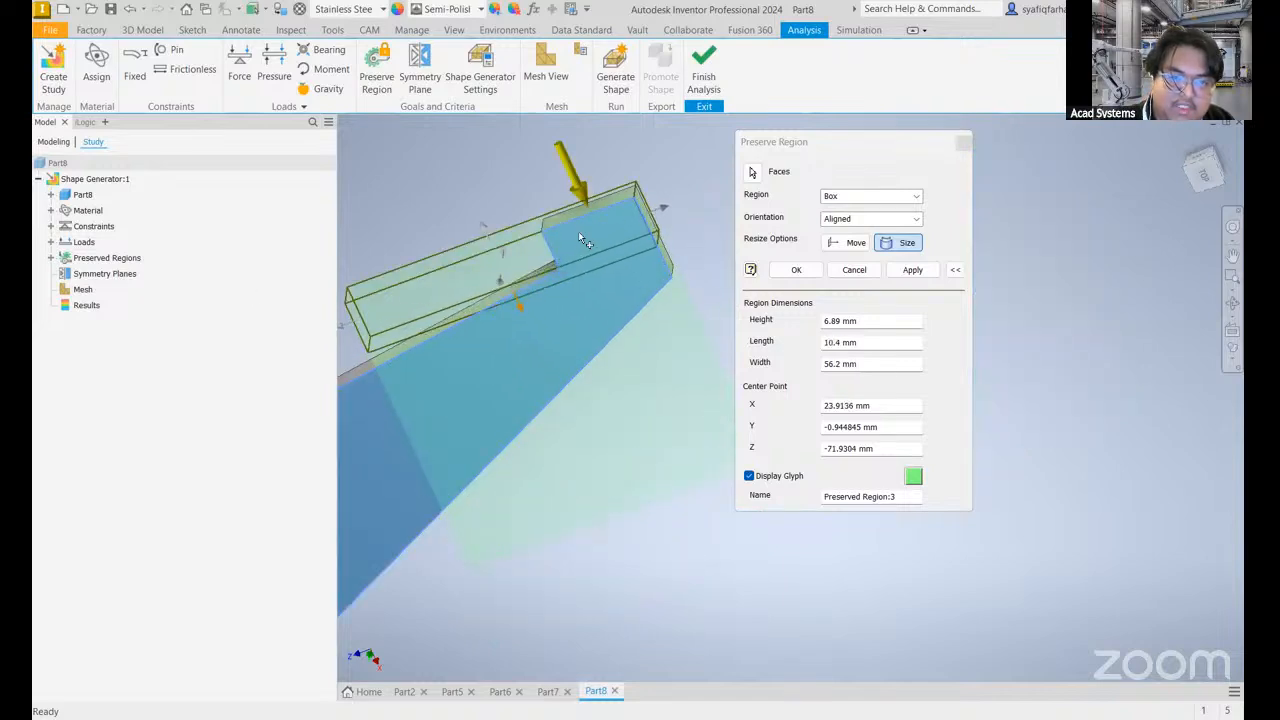
# - Shorten the box's width to about 20.6 mm so it encloses only the loaded tip, and apply the region
pyautogui.moveTo(580, 232); pyautogui.dragTo(610, 227, button='middle')
pyautogui.moveTo(370, 323); pyautogui.dragTo(556, 255)
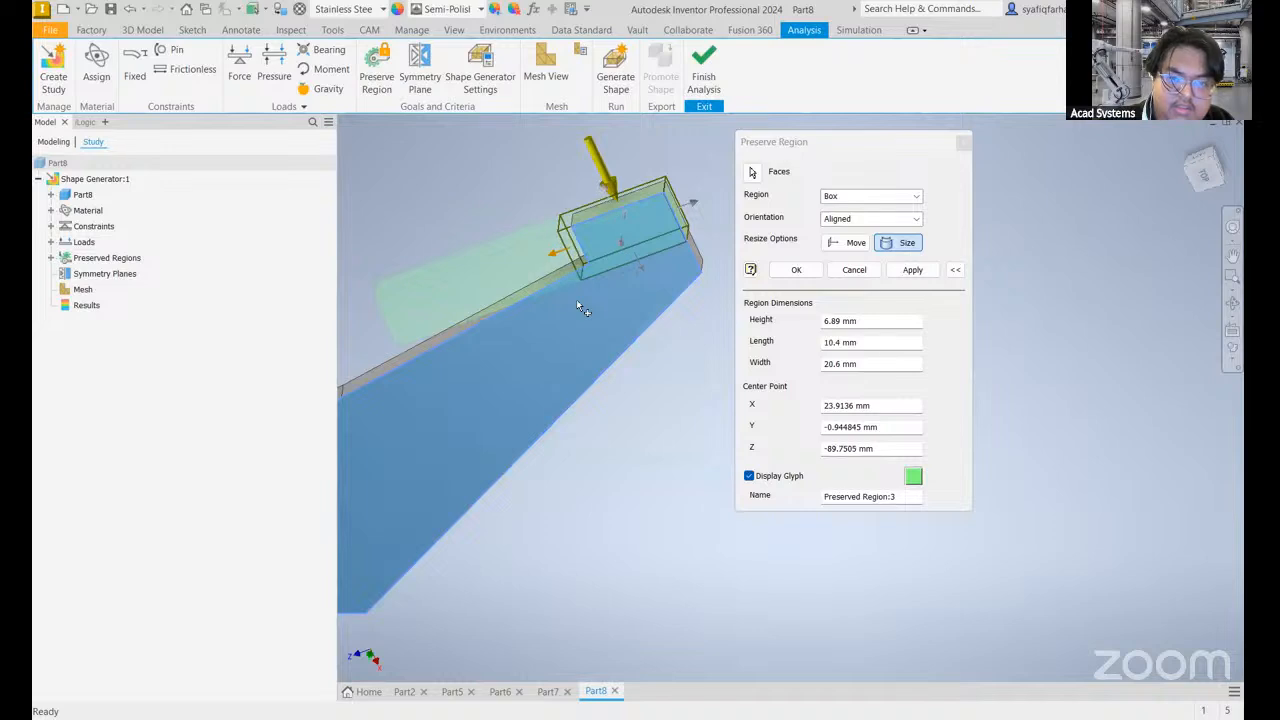
pyautogui.click(912, 269)
pyautogui.click(962, 144)
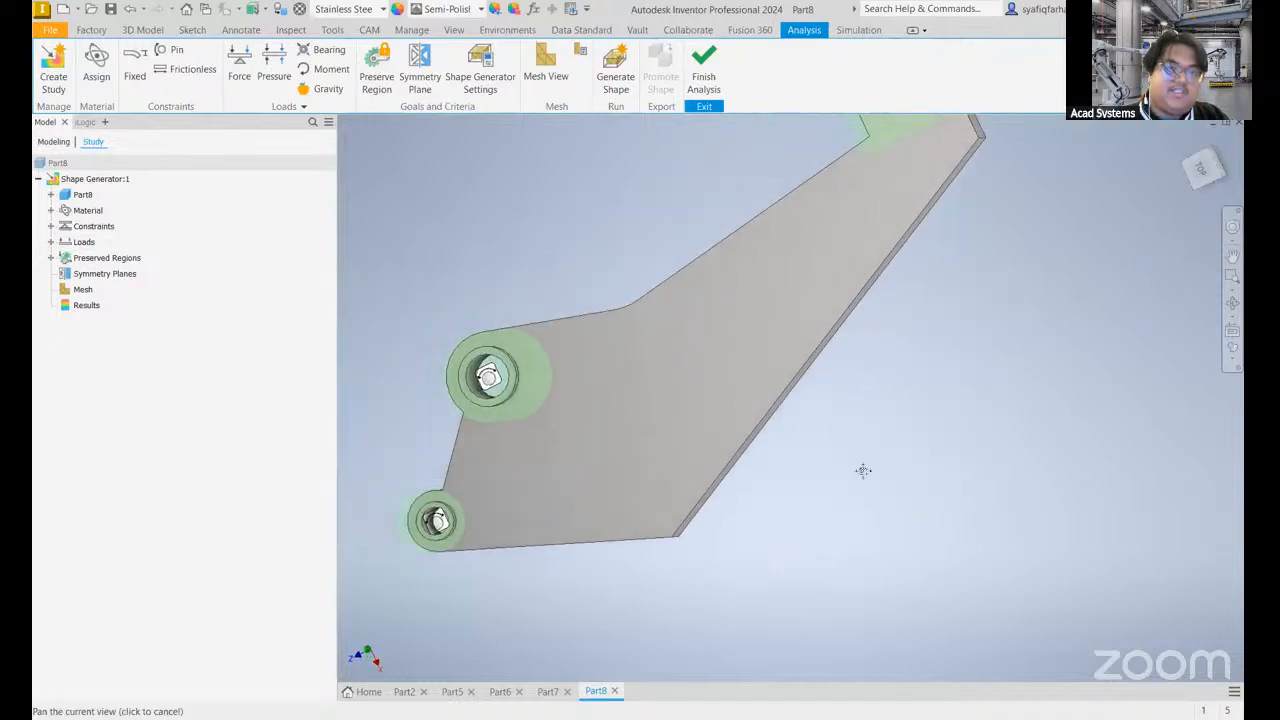
# - Set the Shape Generator mass target to a 50% reduction, keeping the mesh resolution at 3.0
pyautogui.click(497, 72)
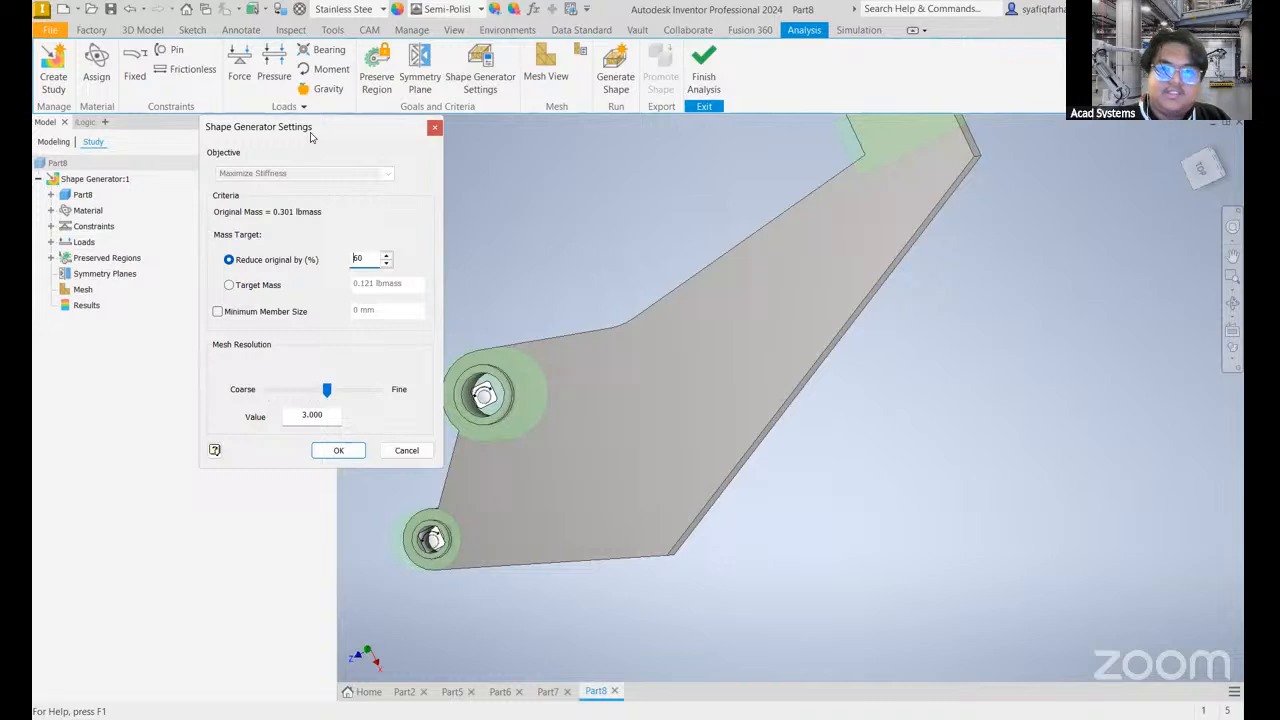
pyautogui.moveTo(794, 122); pyautogui.dragTo(727, 127)
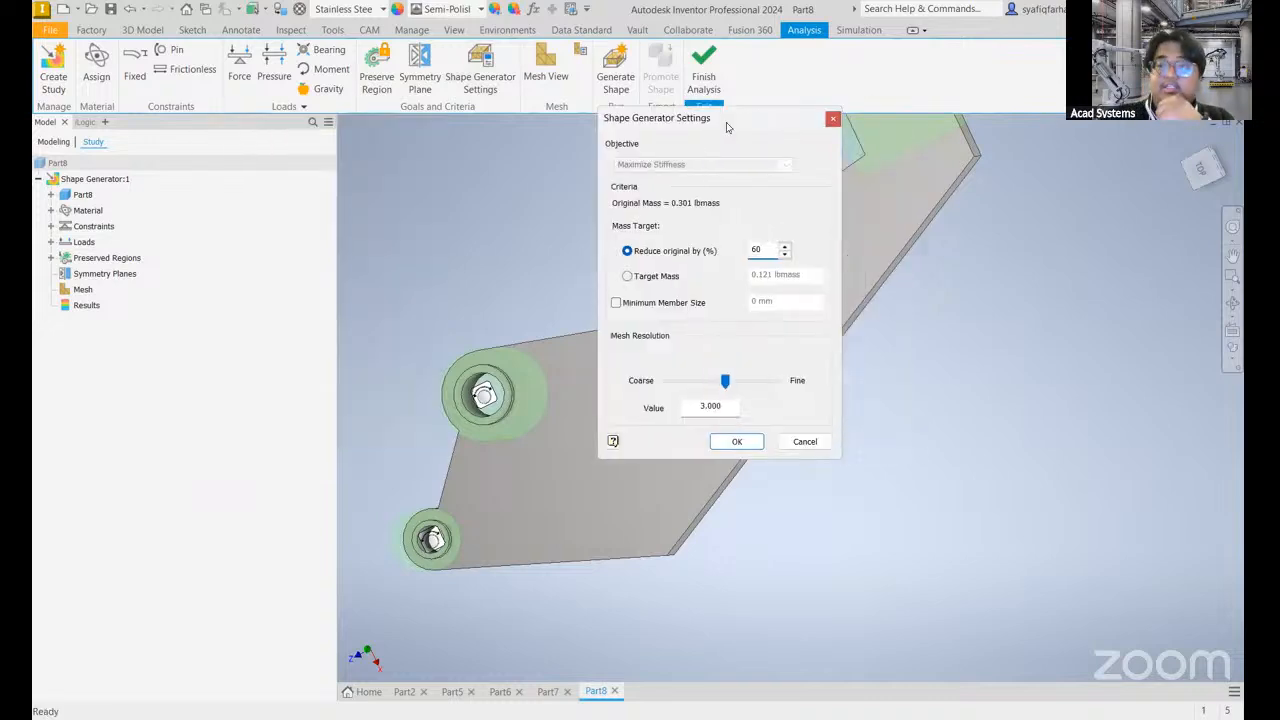
pyautogui.click(786, 256)
pyautogui.click(786, 256)
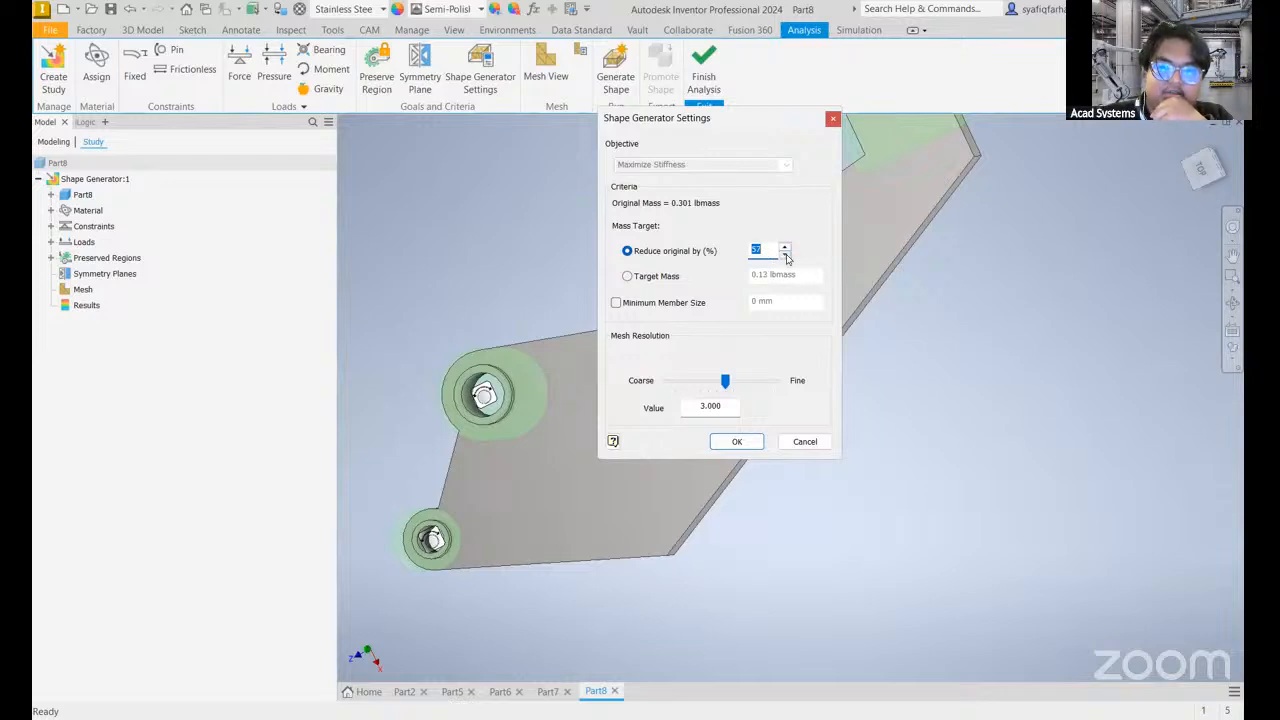
pyautogui.click(786, 256)
pyautogui.click(786, 256)
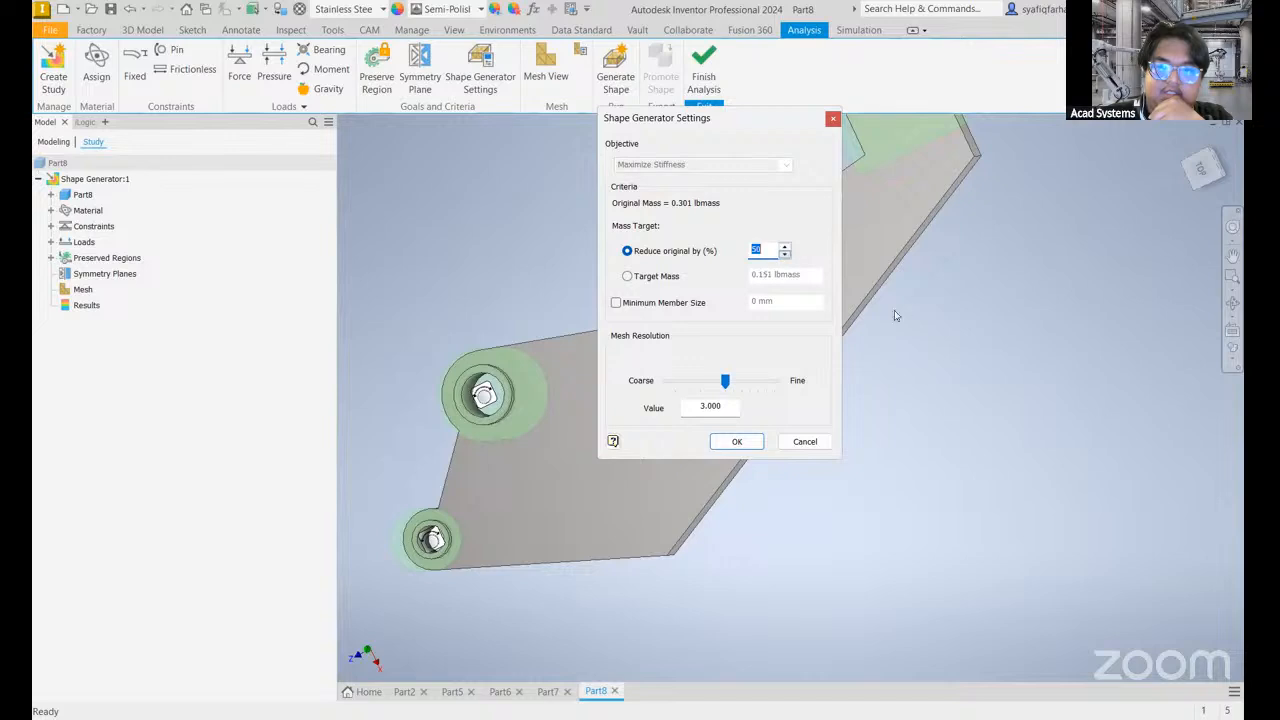
pyautogui.click(725, 381)
pyautogui.moveTo(723, 389)
pyautogui.mouseDown()
pyautogui.moveTo(701, 398)
pyautogui.moveTo(726, 393)
pyautogui.mouseUp()
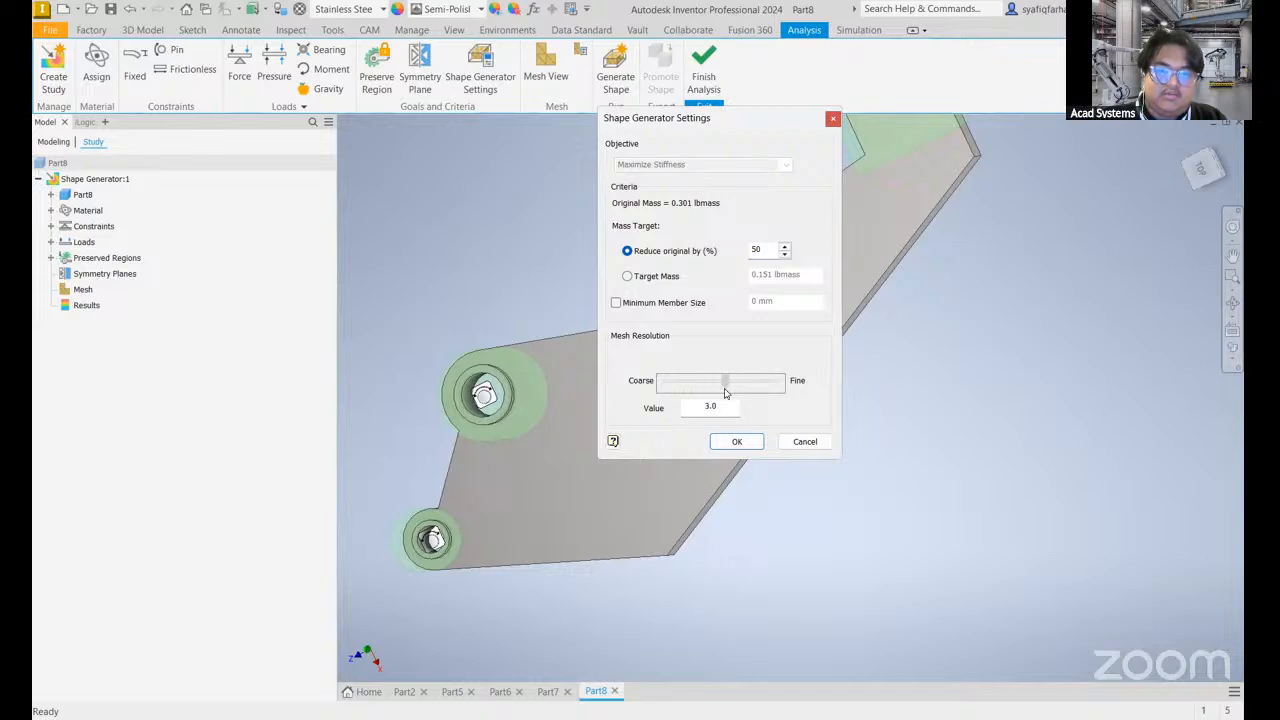
pyautogui.click(737, 441)
# - Run Generate Shape on the study with the current configuration
pyautogui.moveTo(861, 511); pyautogui.dragTo(811, 533, button='middle')
pyautogui.moveTo(778, 431); pyautogui.dragTo(704, 464, button='middle')
pyautogui.moveTo(572, 219); pyautogui.dragTo(624, 207, button='middle')
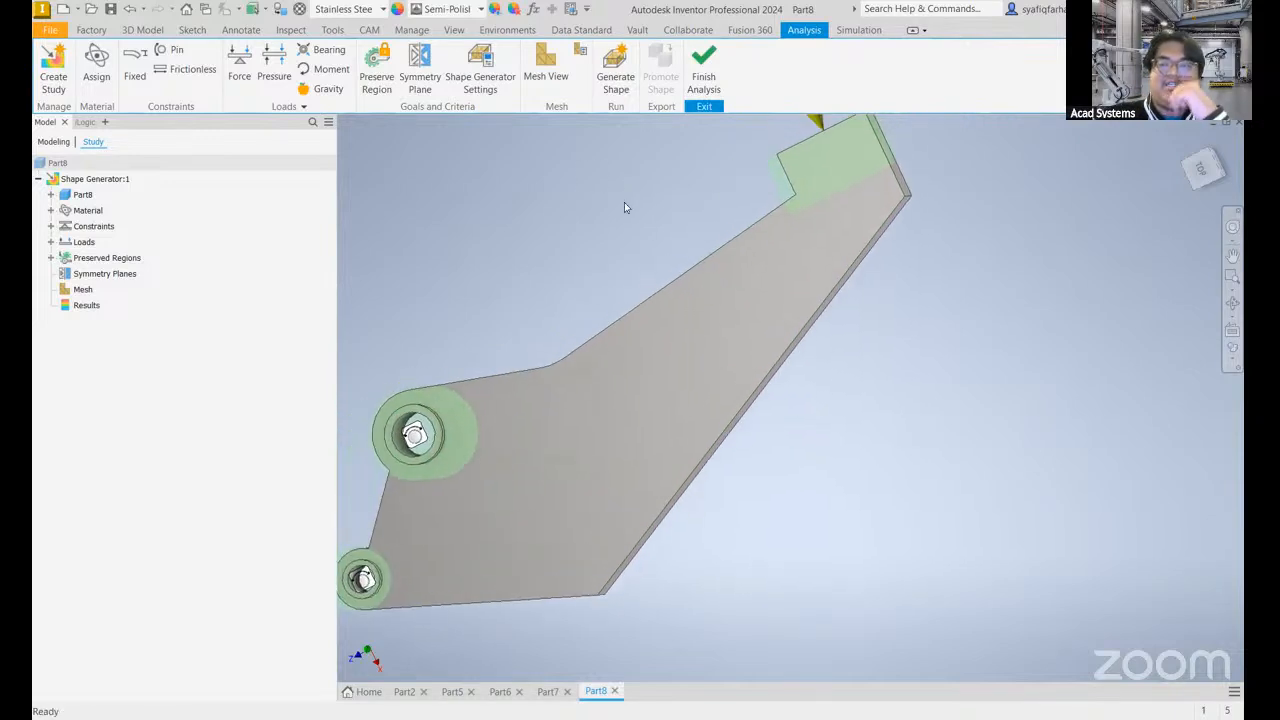
pyautogui.moveTo(591, 277); pyautogui.dragTo(609, 129, button='middle')
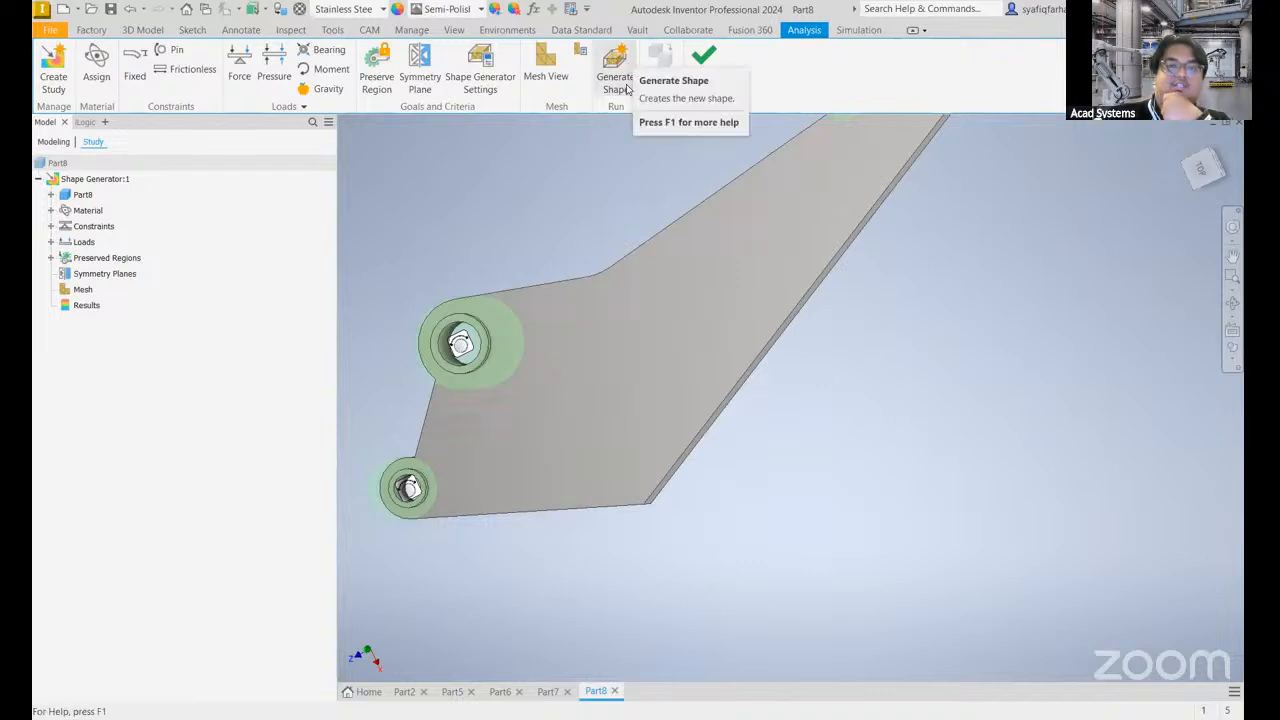
pyautogui.moveTo(620, 230); pyautogui.dragTo(672, 247, button='middle')
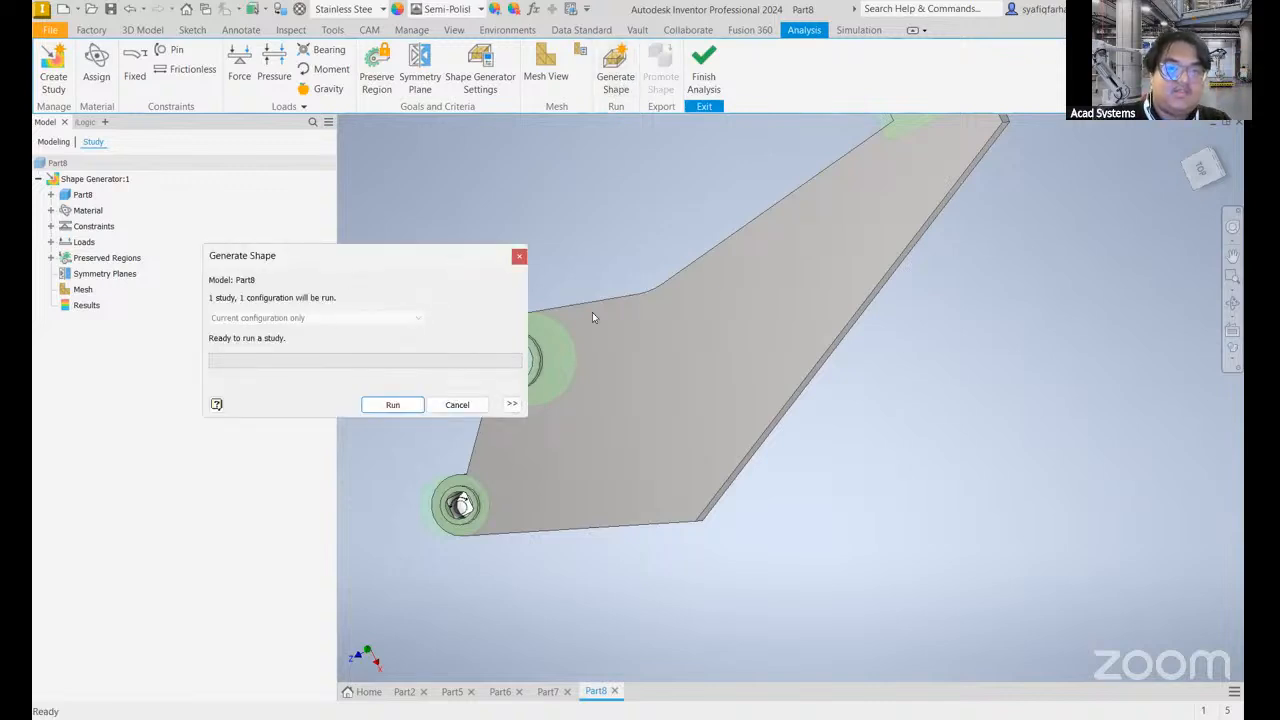
pyautogui.press('Return')
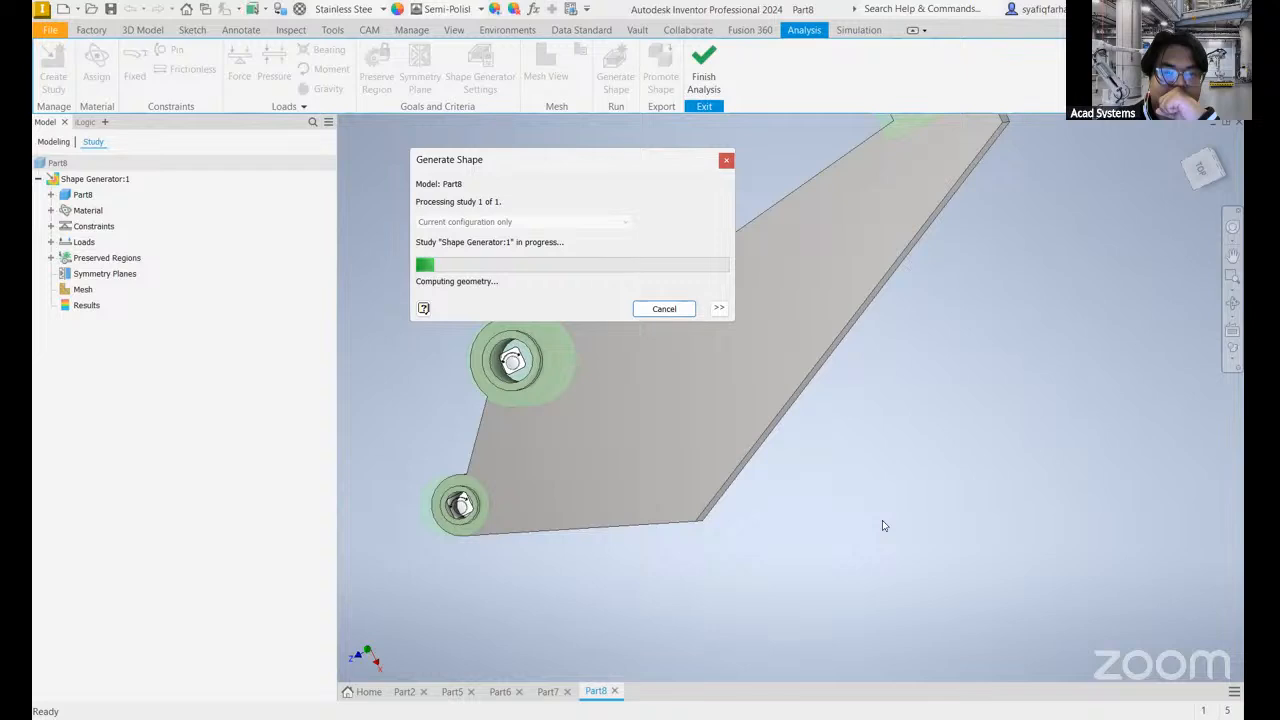
# - Cancel the running shape generation
pyautogui.click(662, 307)
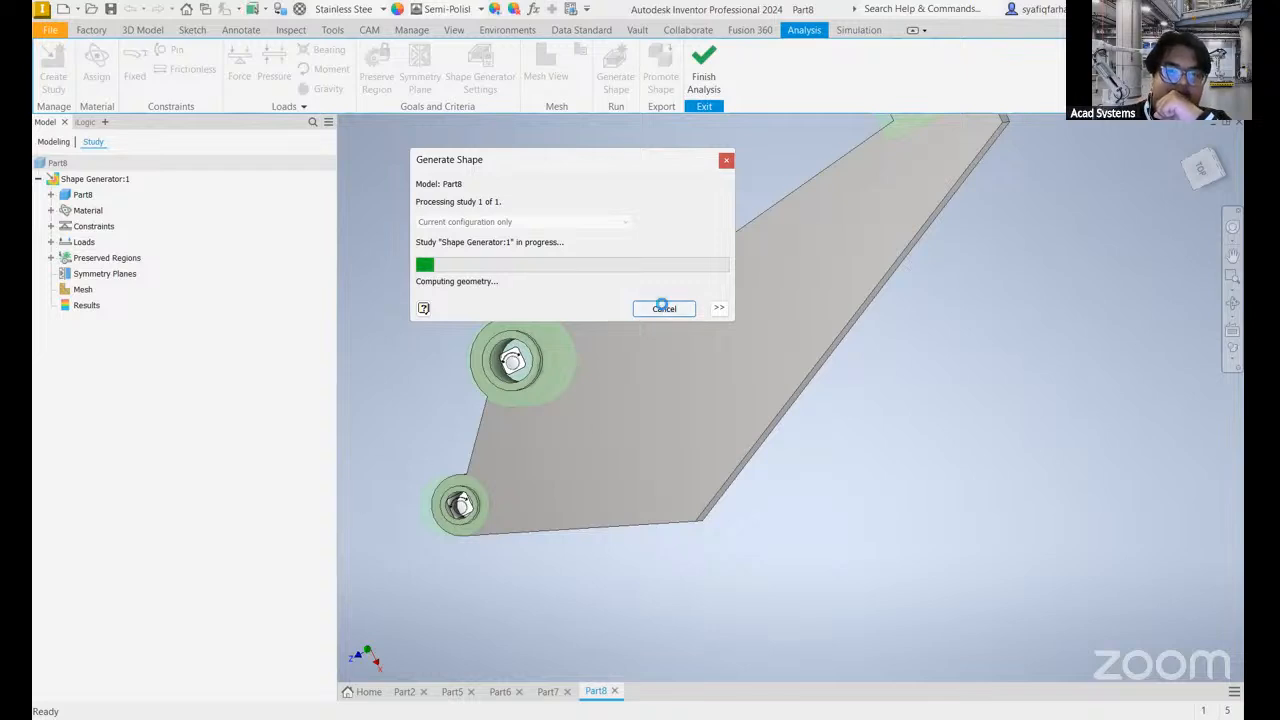
pyautogui.click(672, 310)
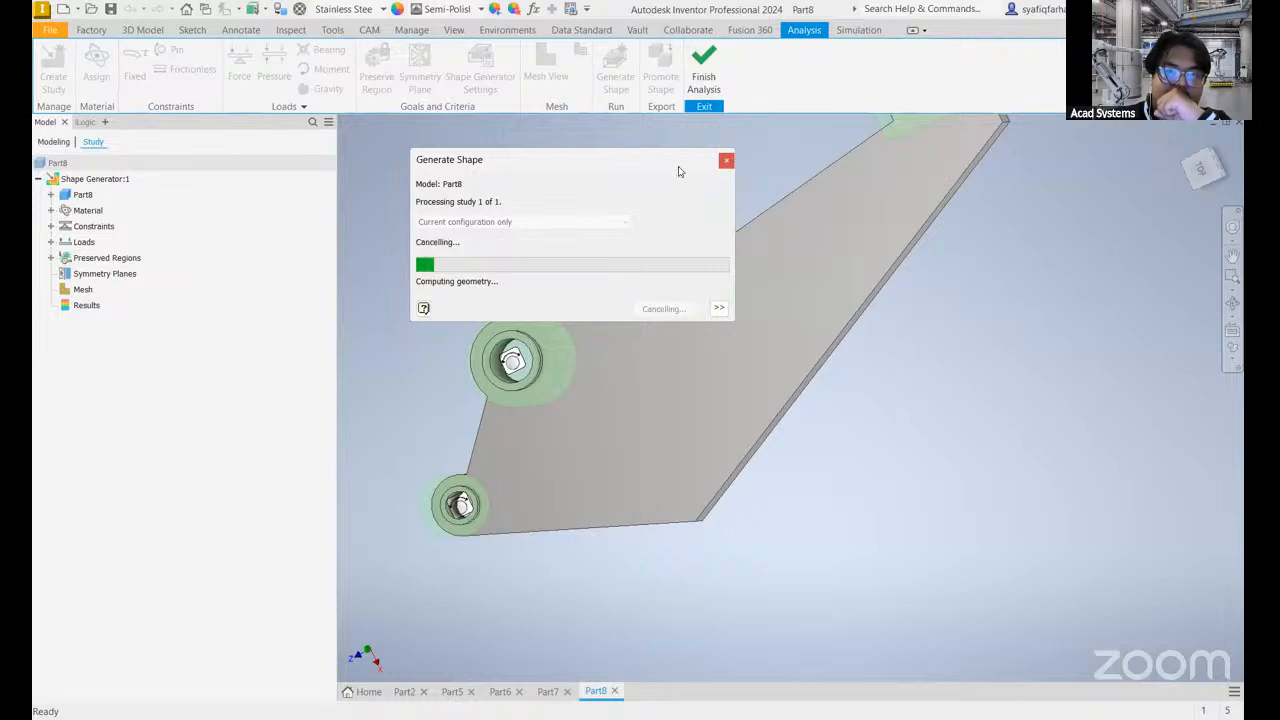
pyautogui.moveTo(712, 161); pyautogui.dragTo(823, 130)
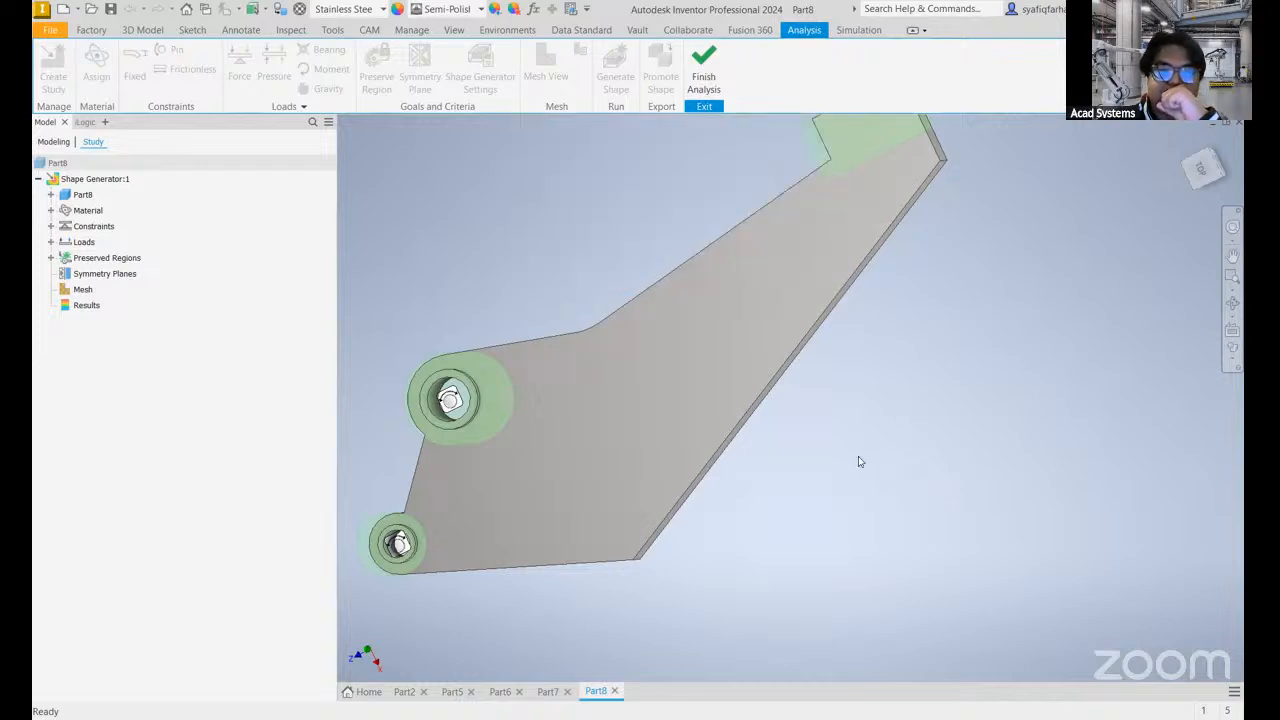
# - Delete both pin constraints from the study
pyautogui.click(50, 226)
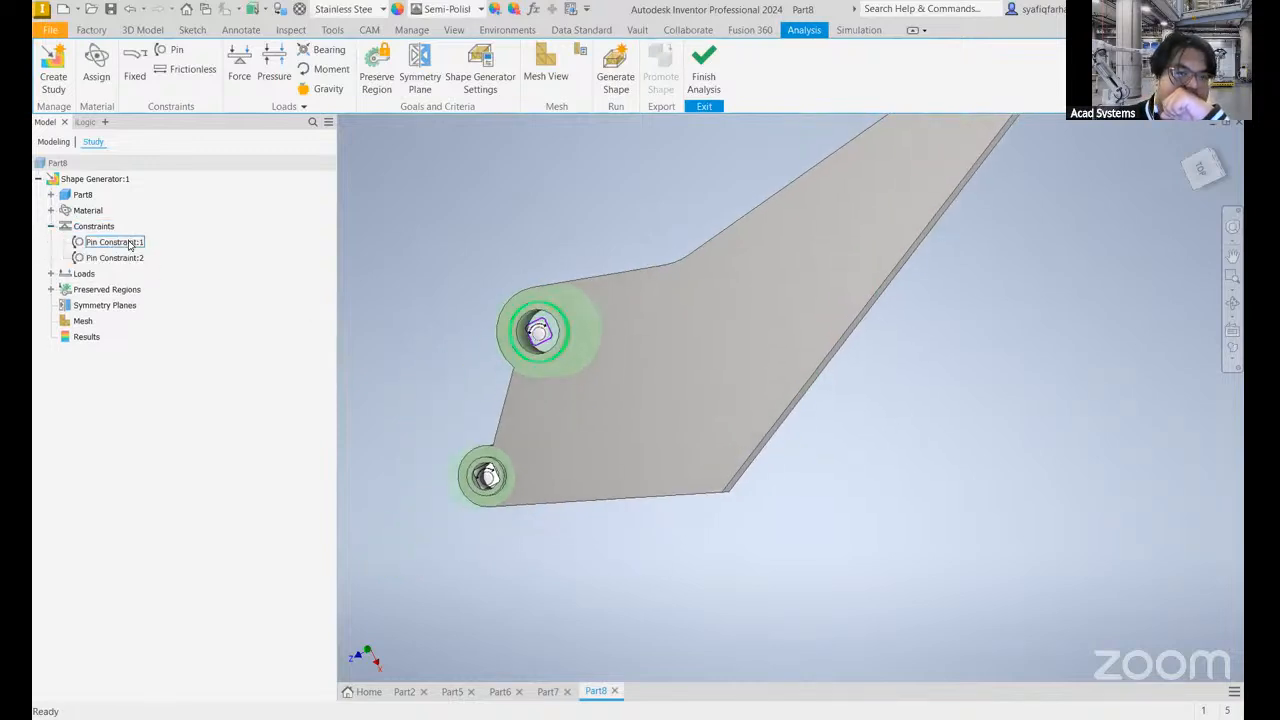
pyautogui.keyDown('shift'); pyautogui.moveTo(909, 549); pyautogui.dragTo(664, 365, button='middle'); pyautogui.keyUp('shift')
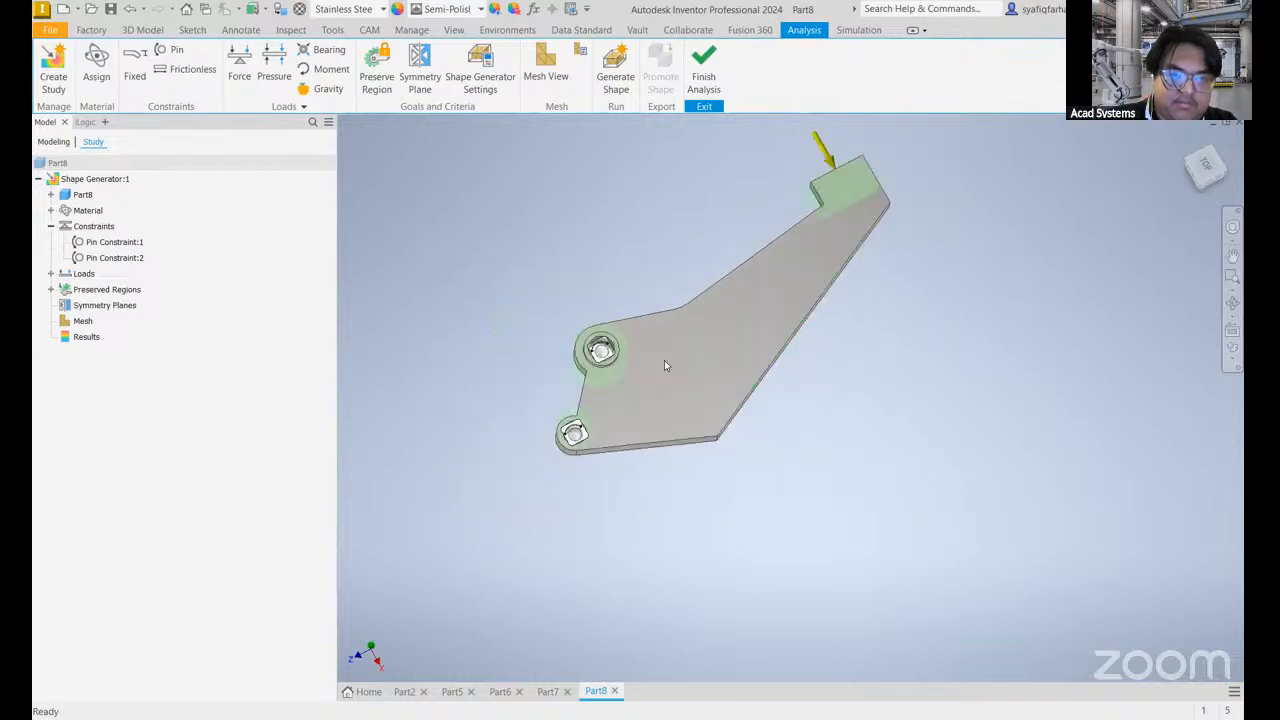
pyautogui.scroll(10, 606, 347)
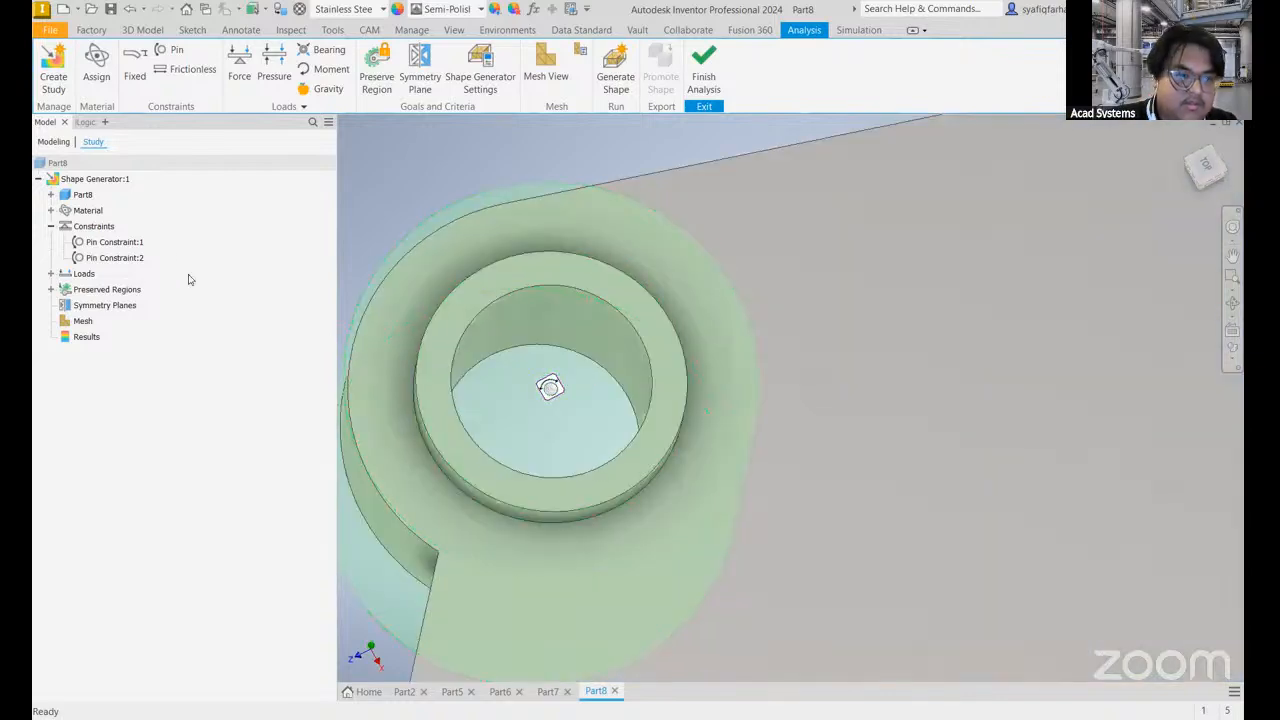
pyautogui.rightClick(122, 243)
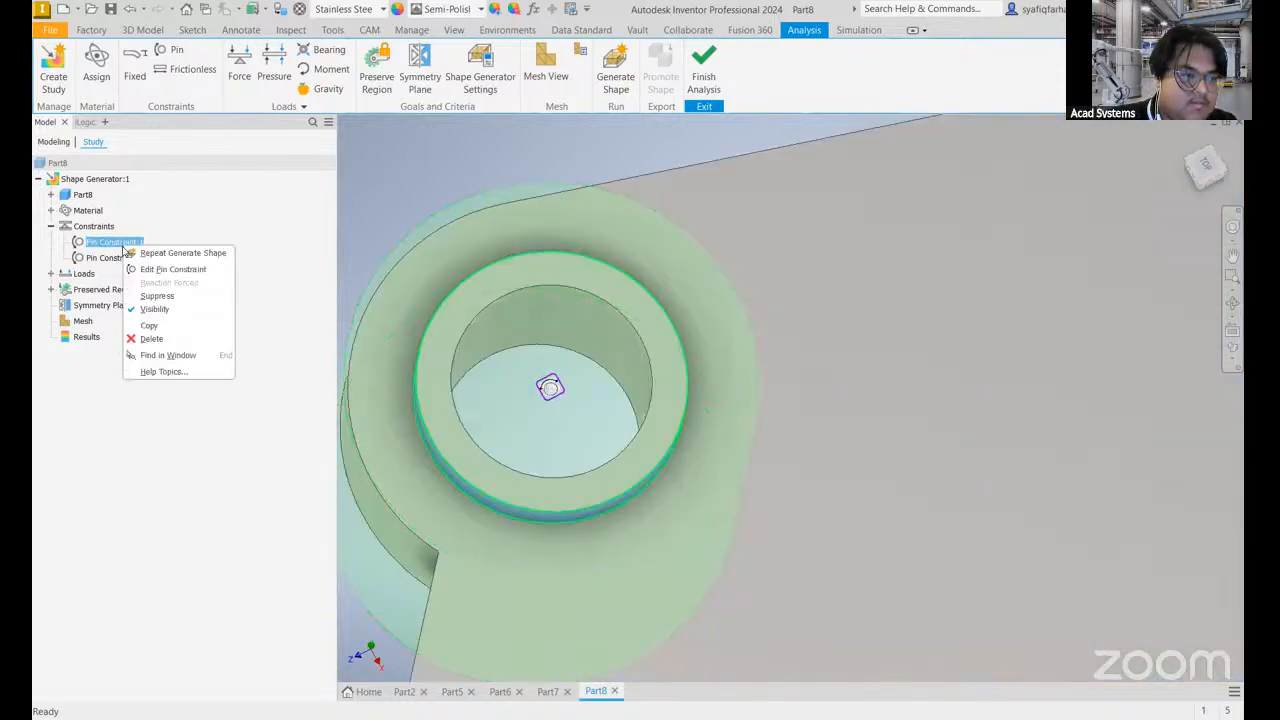
pyautogui.click(184, 340)
pyautogui.rightClick(118, 242)
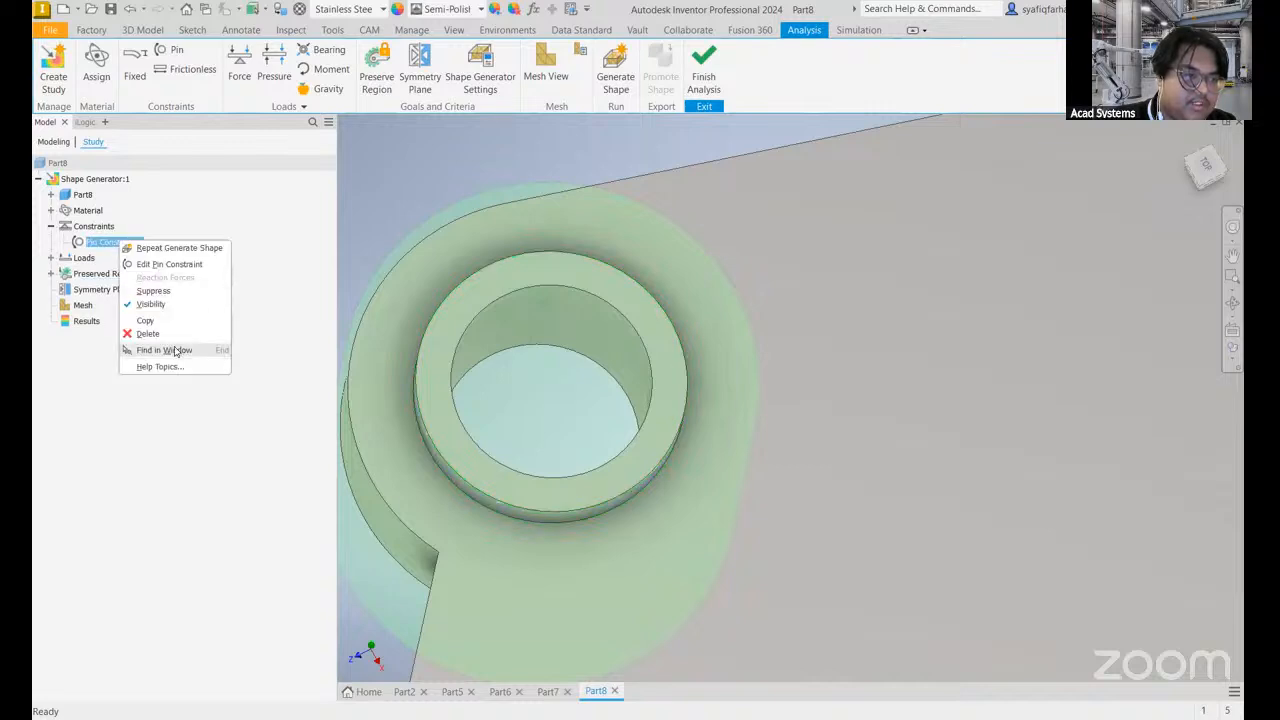
pyautogui.click(147, 333)
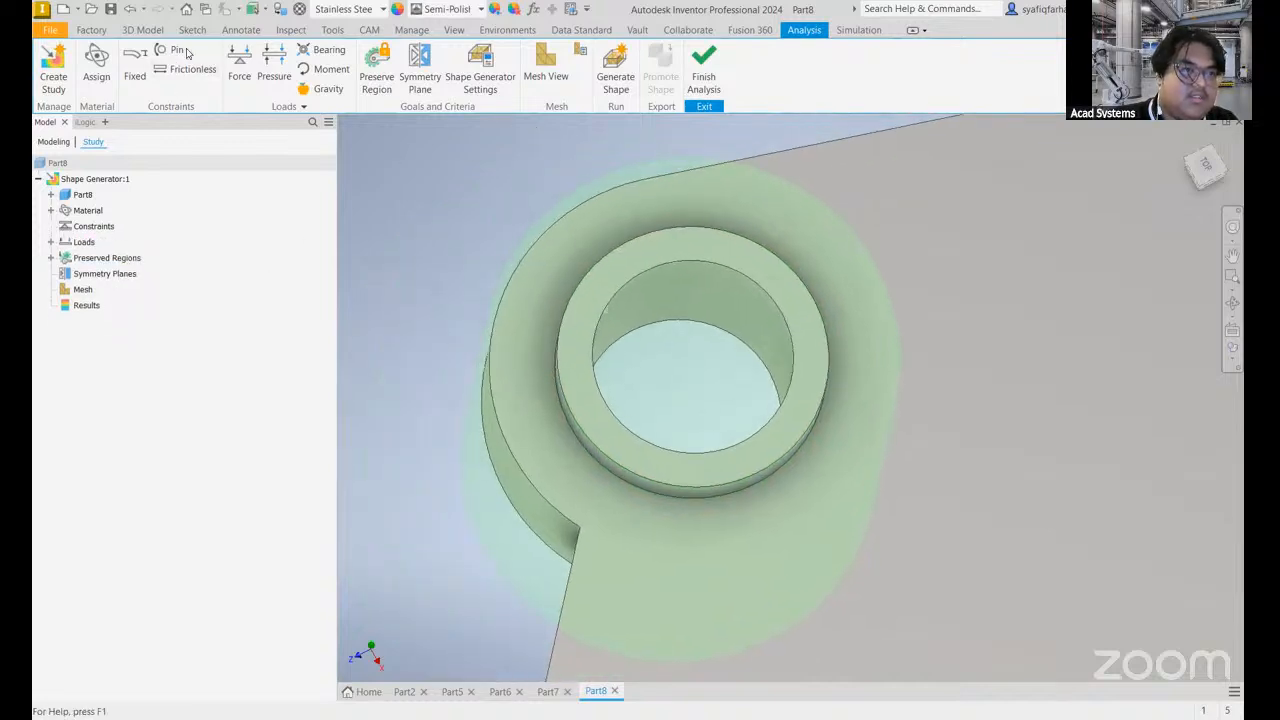
# - Add pin constraints to the outer cylindrical faces of both bosses on the arm
pyautogui.click(180, 51)
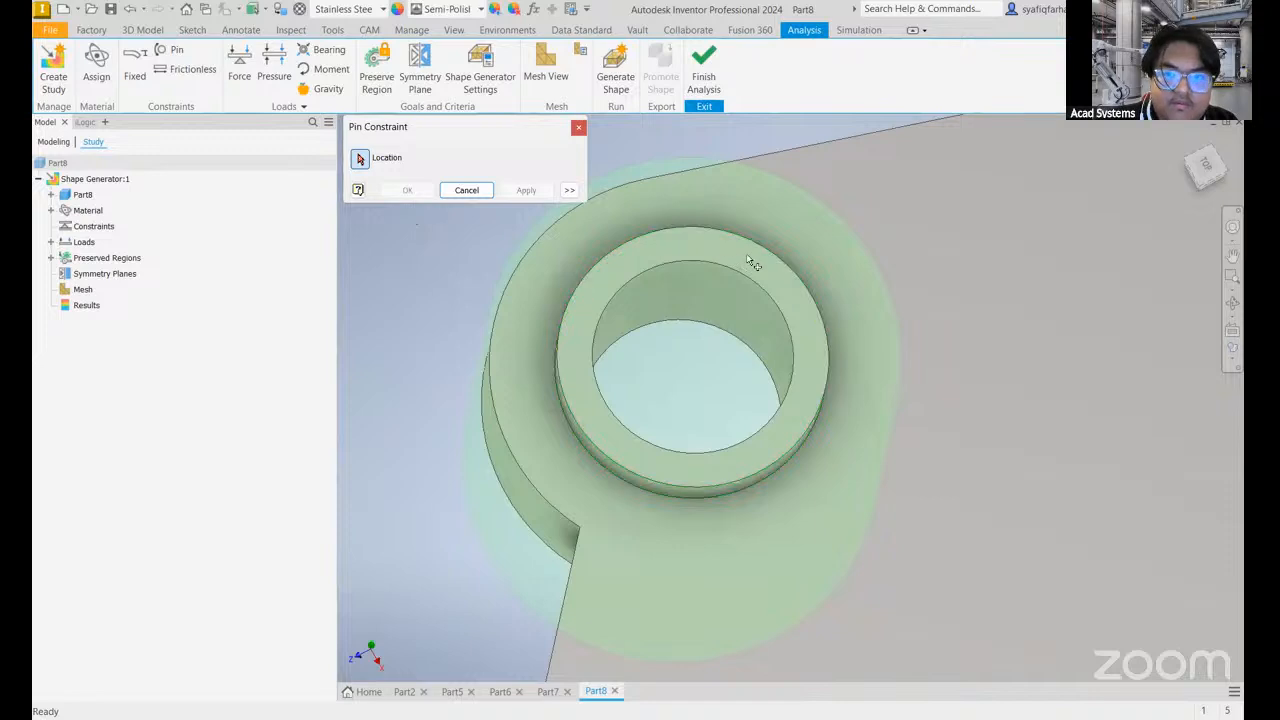
pyautogui.keyDown('shift'); pyautogui.moveTo(831, 409); pyautogui.dragTo(826, 380, button='middle'); pyautogui.keyUp('shift')
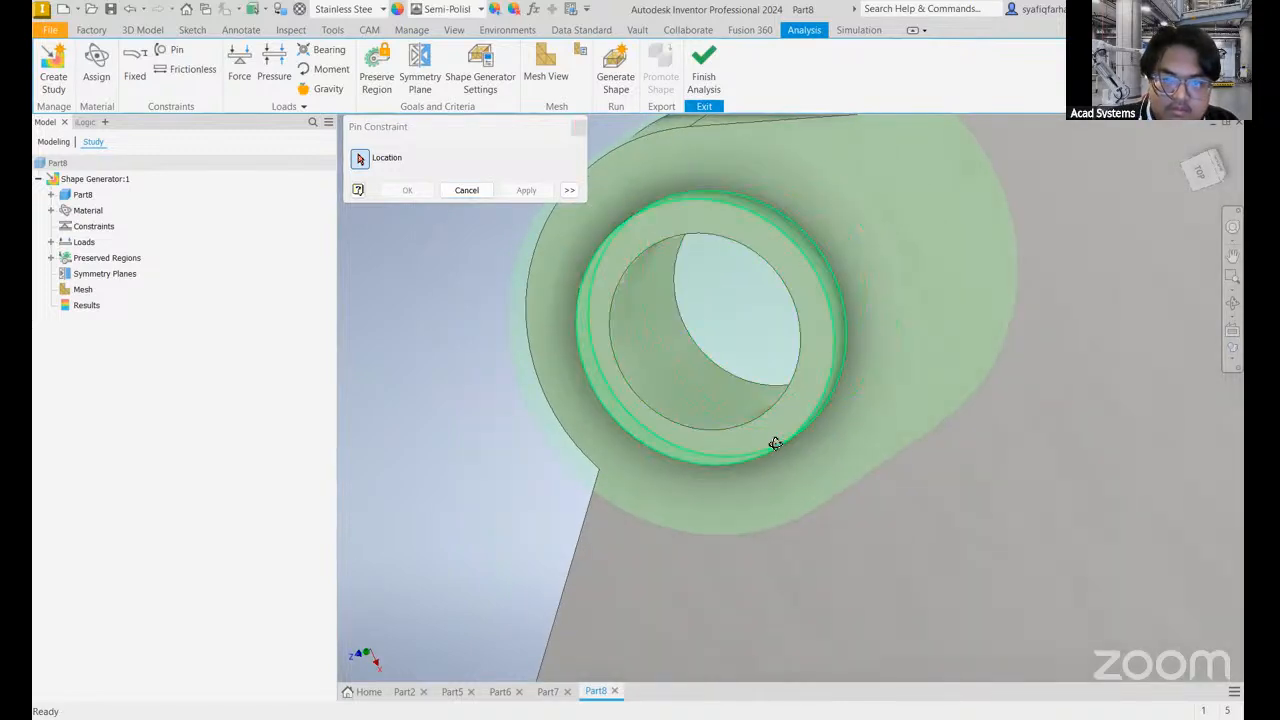
pyautogui.moveTo(776, 443)
pyautogui.keyDown('shift'); pyautogui.mouseDown(button='middle')
pyautogui.moveTo(837, 420)
pyautogui.moveTo(786, 443)
pyautogui.mouseUp(button='middle'); pyautogui.keyUp('shift')
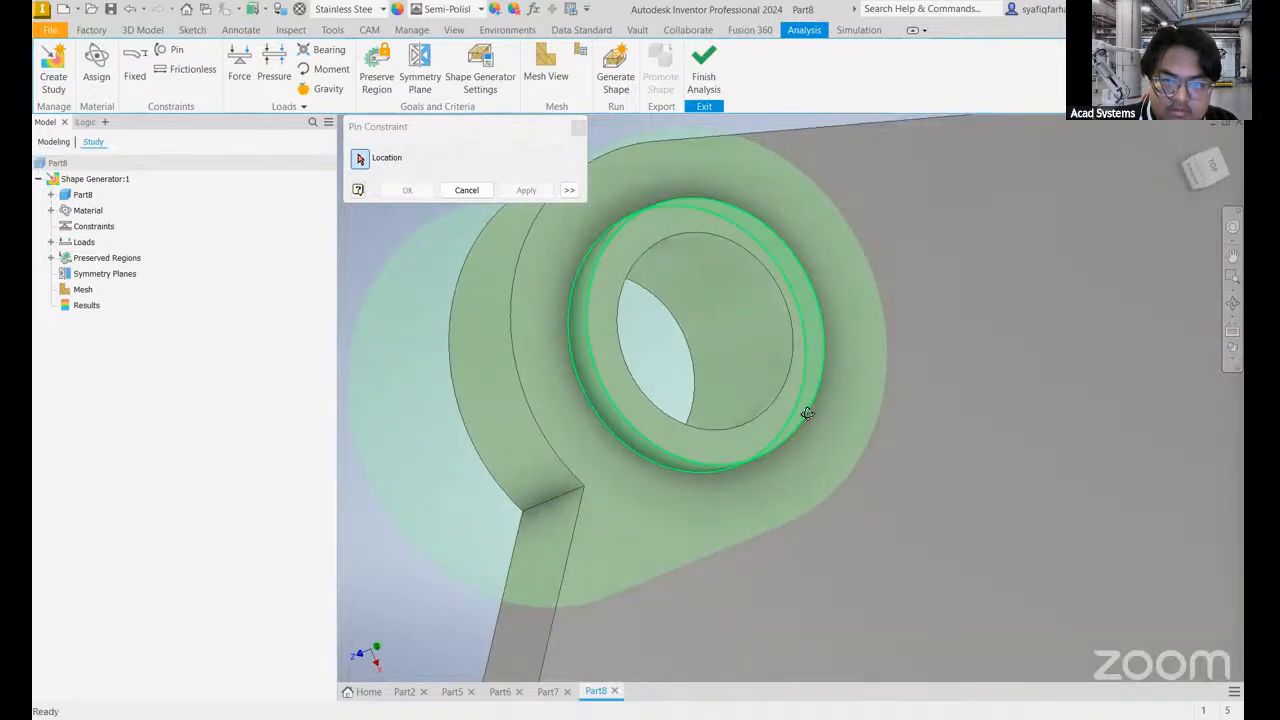
pyautogui.click(807, 413)
pyautogui.press('F5')
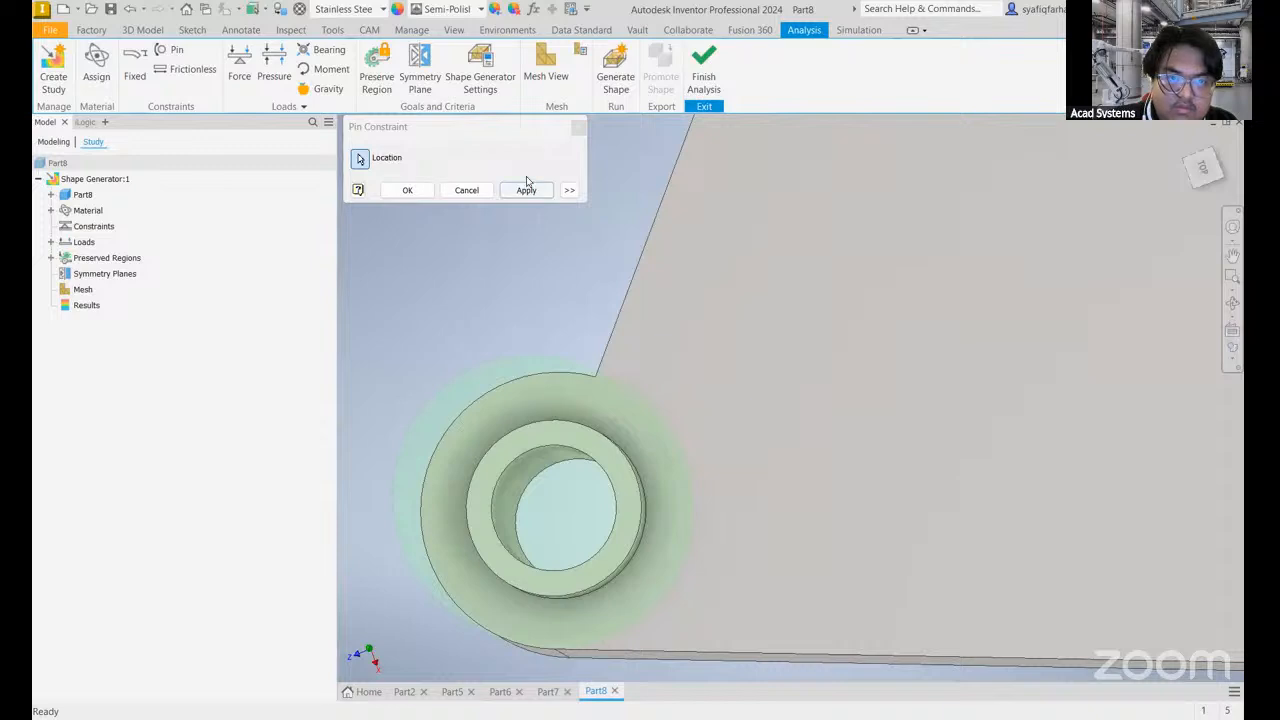
pyautogui.click(526, 188)
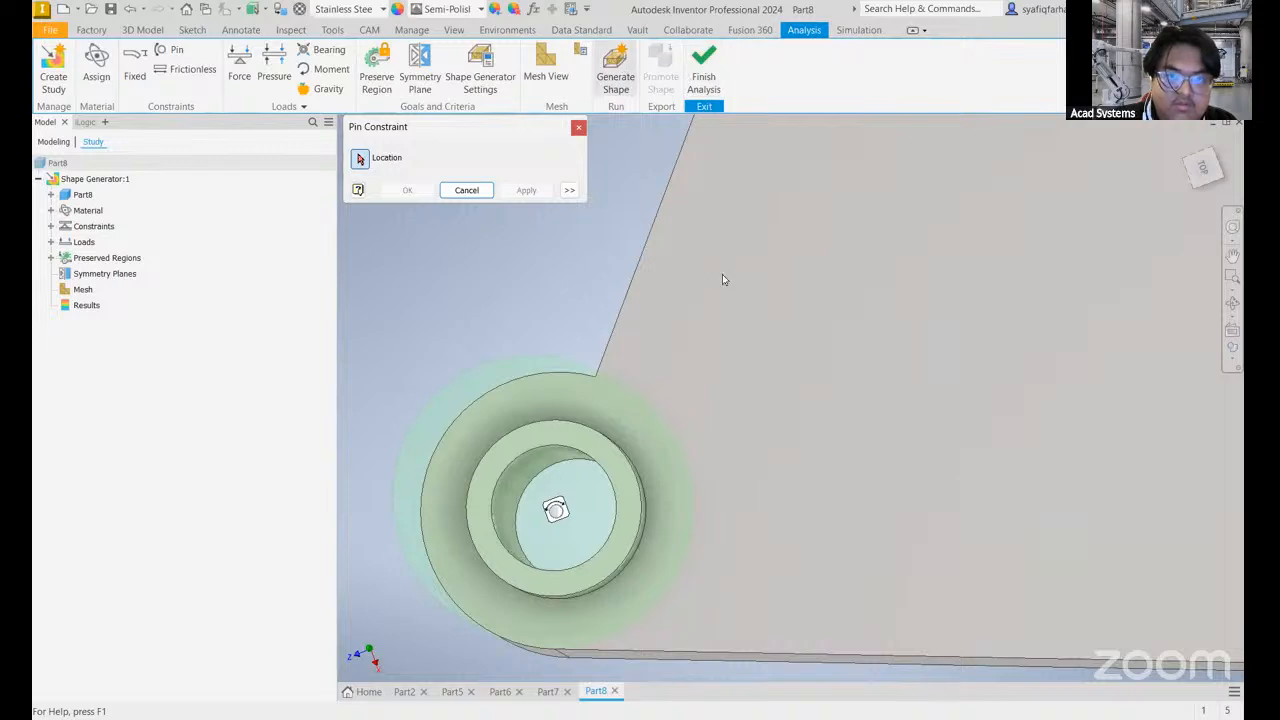
pyautogui.click(837, 131)
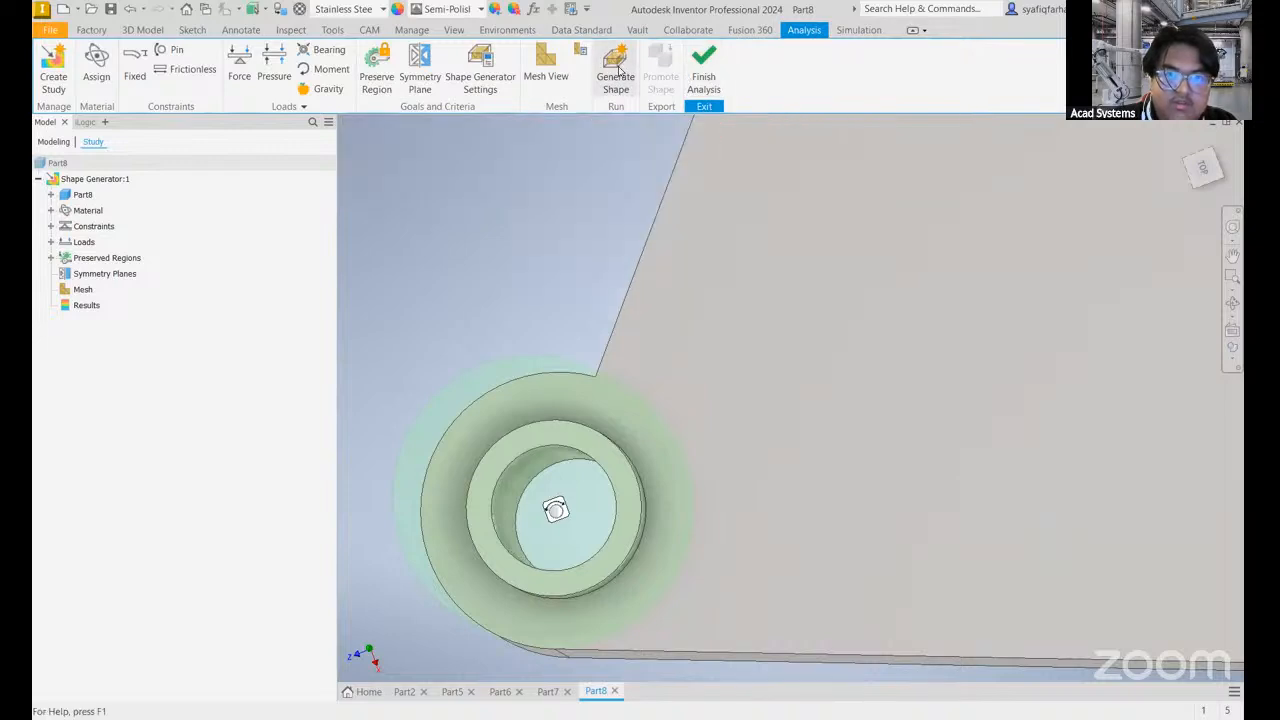
# - Coarsen the Shape Generator mesh resolution to 7.0, keeping the mass target at a 50% reduction
pyautogui.click(617, 80)
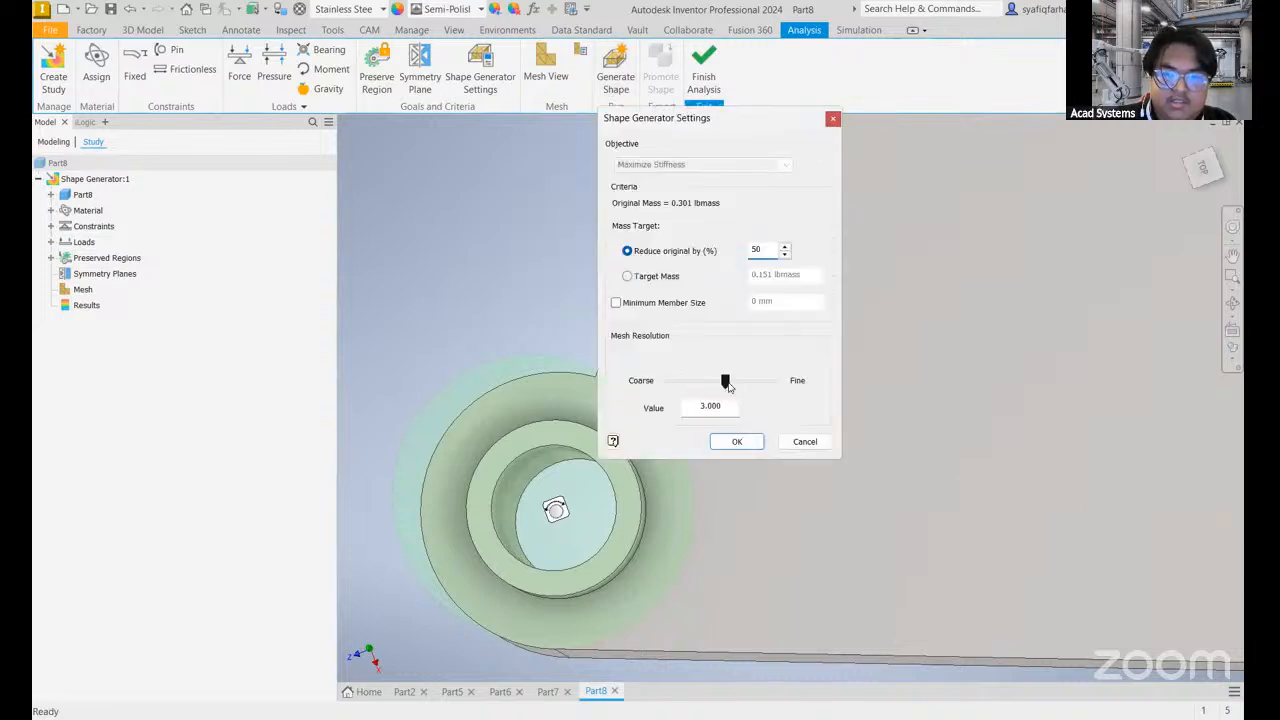
pyautogui.moveTo(724, 382); pyautogui.dragTo(675, 382)
pyautogui.click(736, 442)
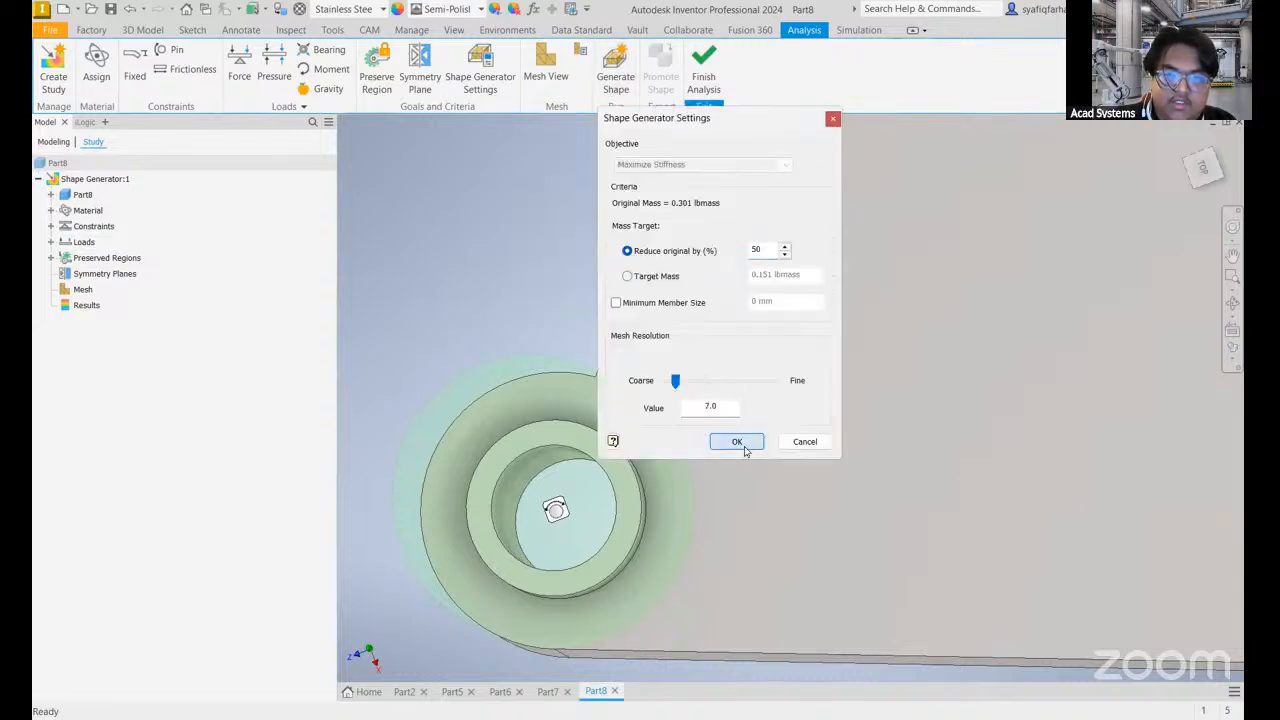
# - Extend the cylindrical preserved region through the smaller boss to a length of 10.7 mm along the Y axis
pyautogui.scroll(-6, 660, 335)
pyautogui.scroll(8, 660, 325)
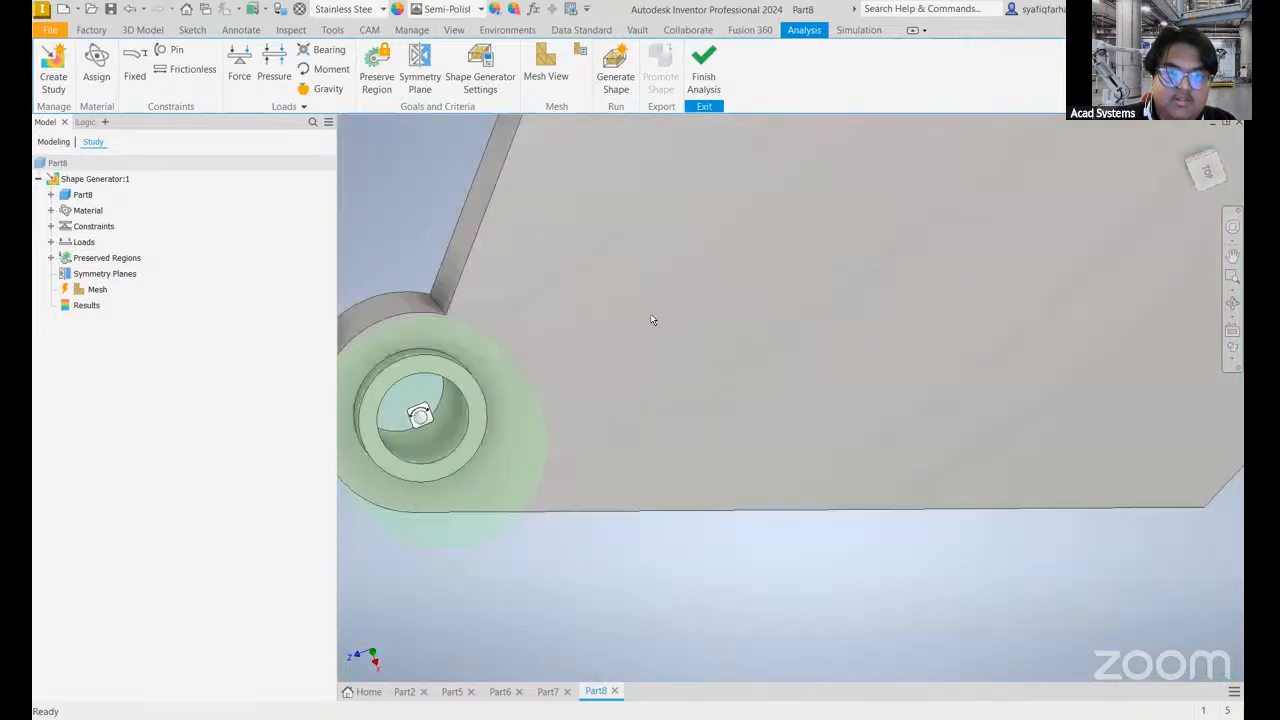
pyautogui.doubleClick(739, 439)
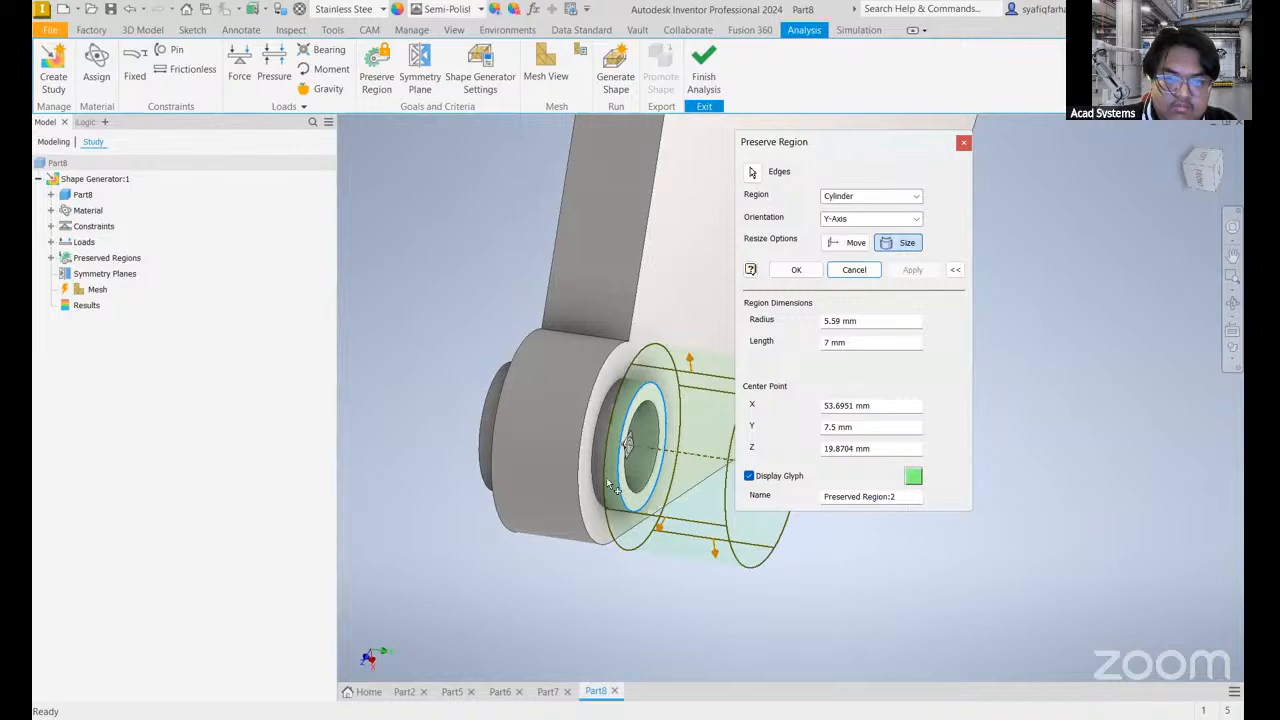
pyautogui.scroll(3, 544, 440)
pyautogui.moveTo(532, 444); pyautogui.dragTo(346, 420)
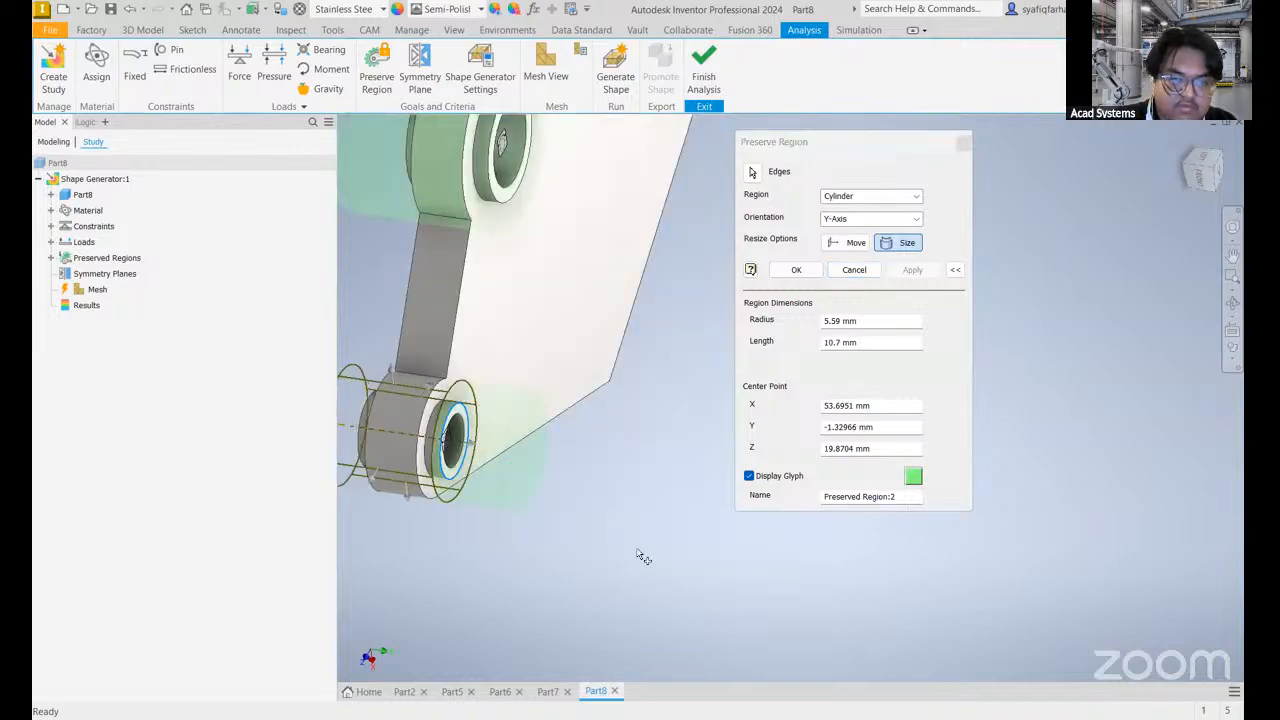
pyautogui.moveTo(648, 551); pyautogui.dragTo(767, 578, button='middle')
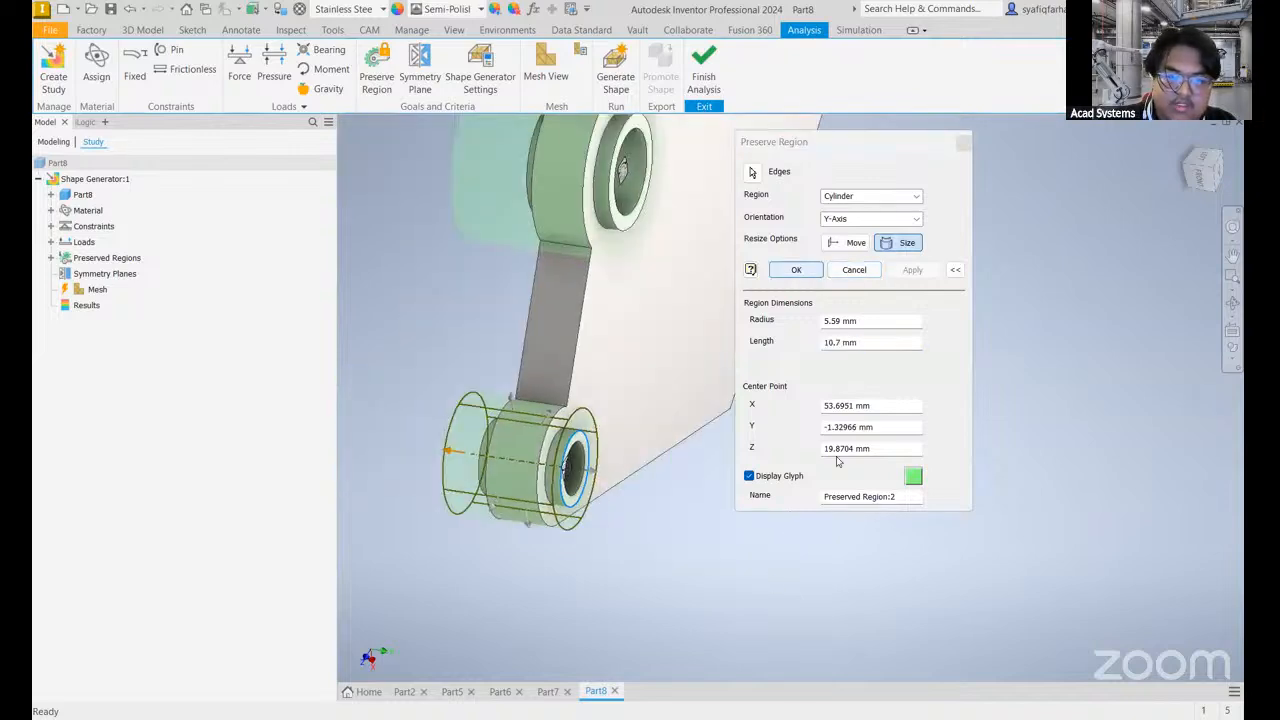
pyautogui.click(797, 270)
# - Try to run Generate Shape on the current configuration, and cancel the study while it is processing
pyautogui.scroll(-6, 766, 443)
pyautogui.scroll(6, 930, 618)
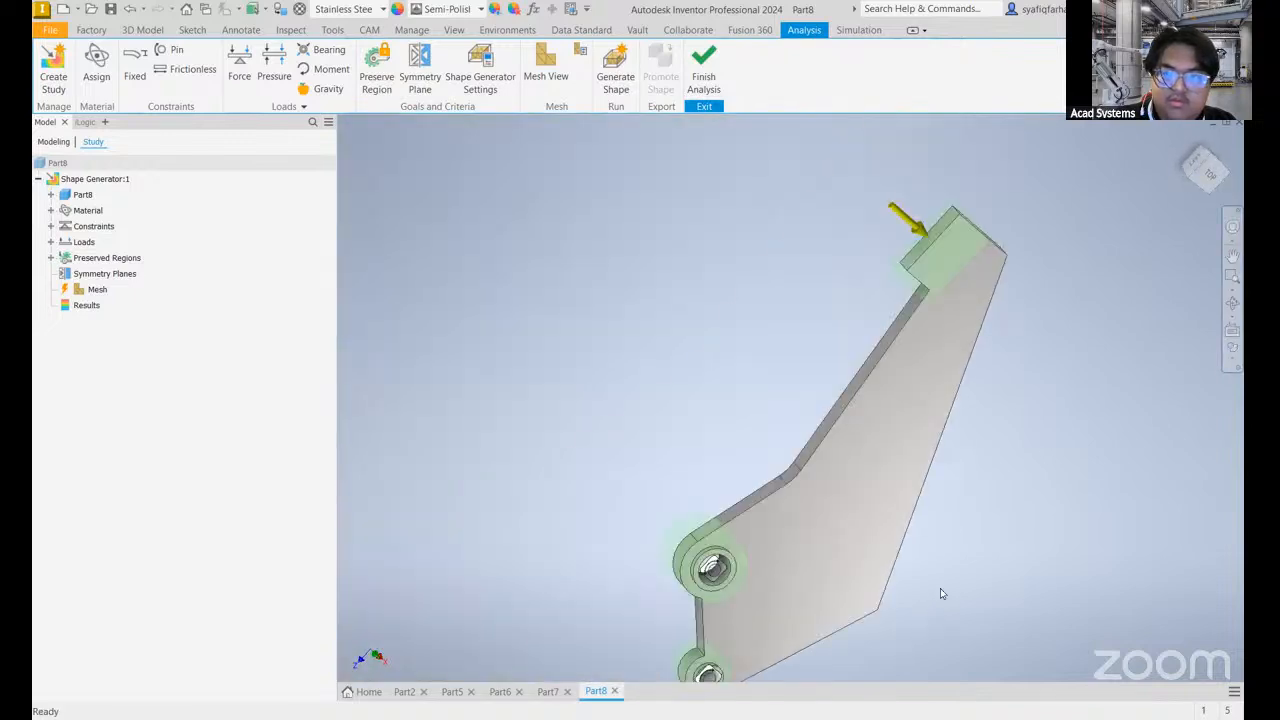
pyautogui.moveTo(806, 506); pyautogui.dragTo(664, 406, button='middle')
pyautogui.scroll(-4, 689, 402)
pyautogui.moveTo(615, 257); pyautogui.dragTo(510, 67, button='middle')
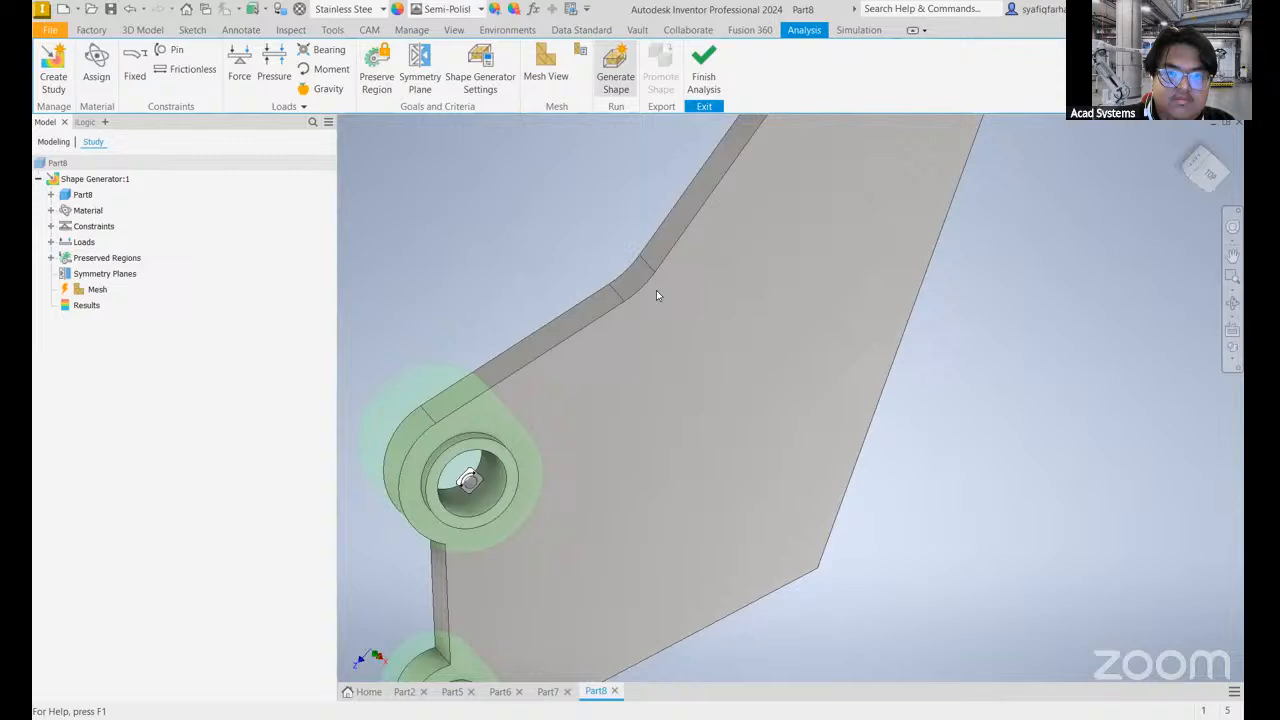
pyautogui.click(716, 277)
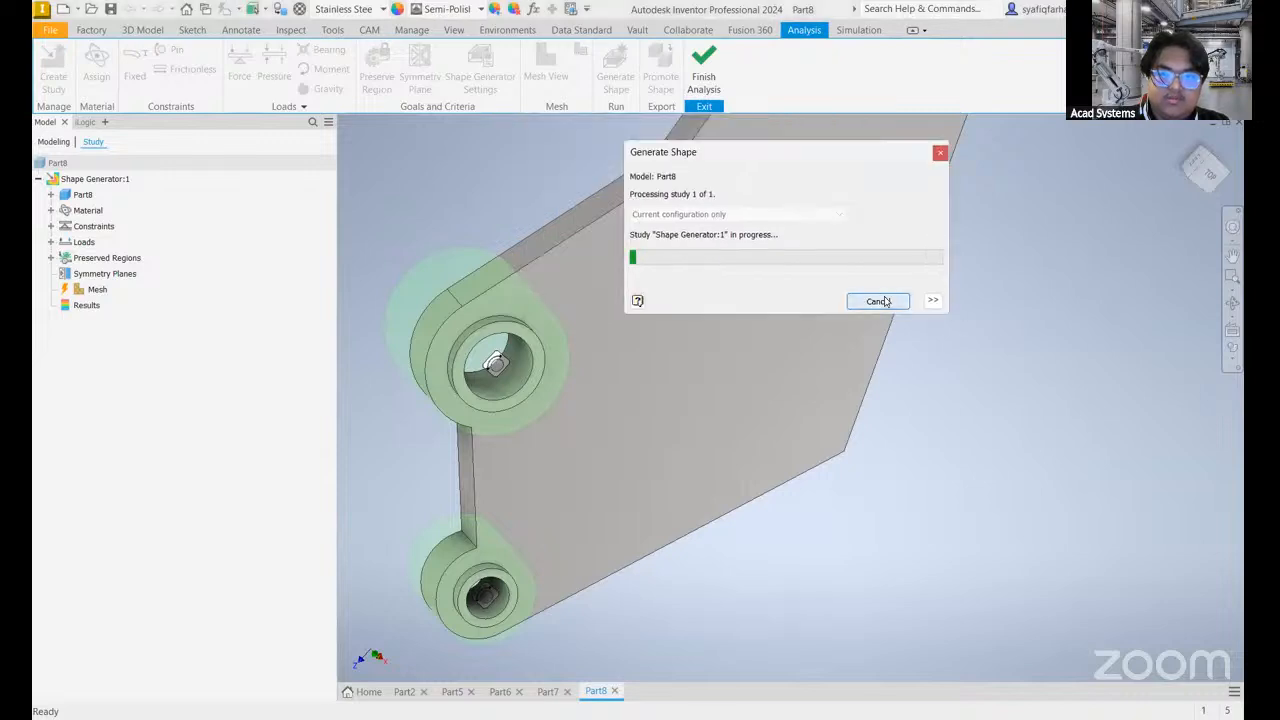
pyautogui.click(878, 301)
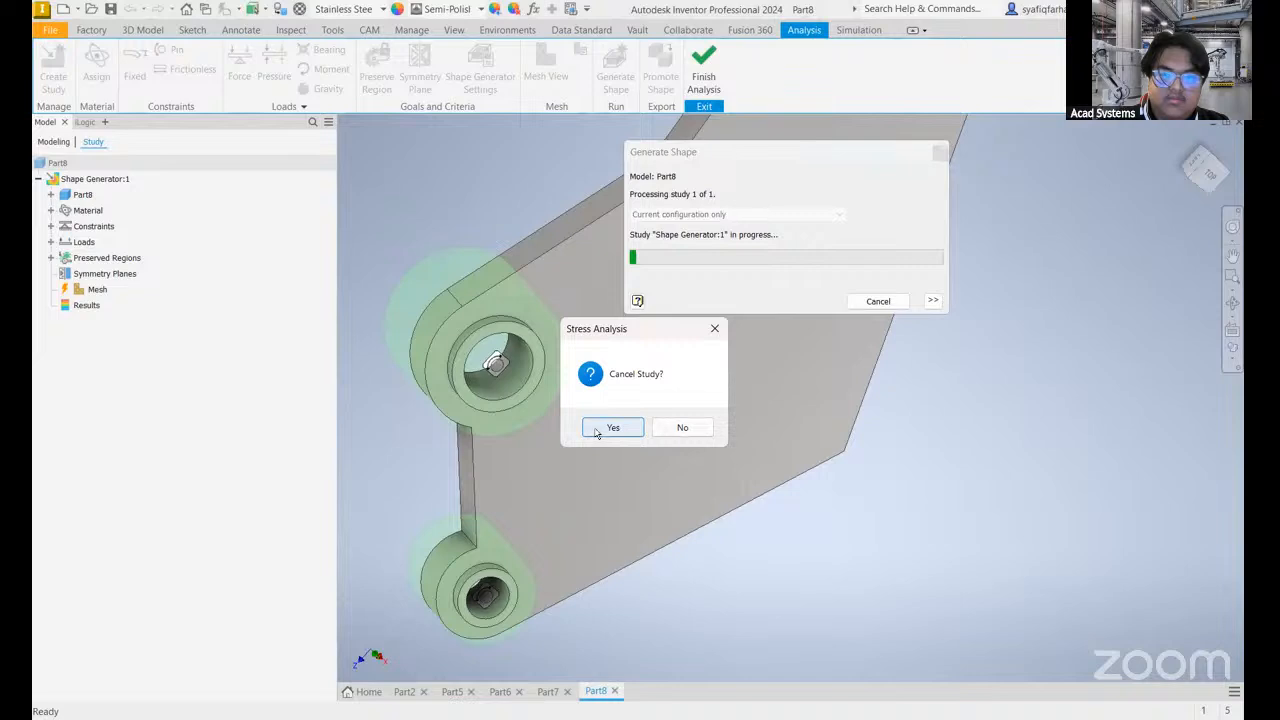
pyautogui.click(596, 429)
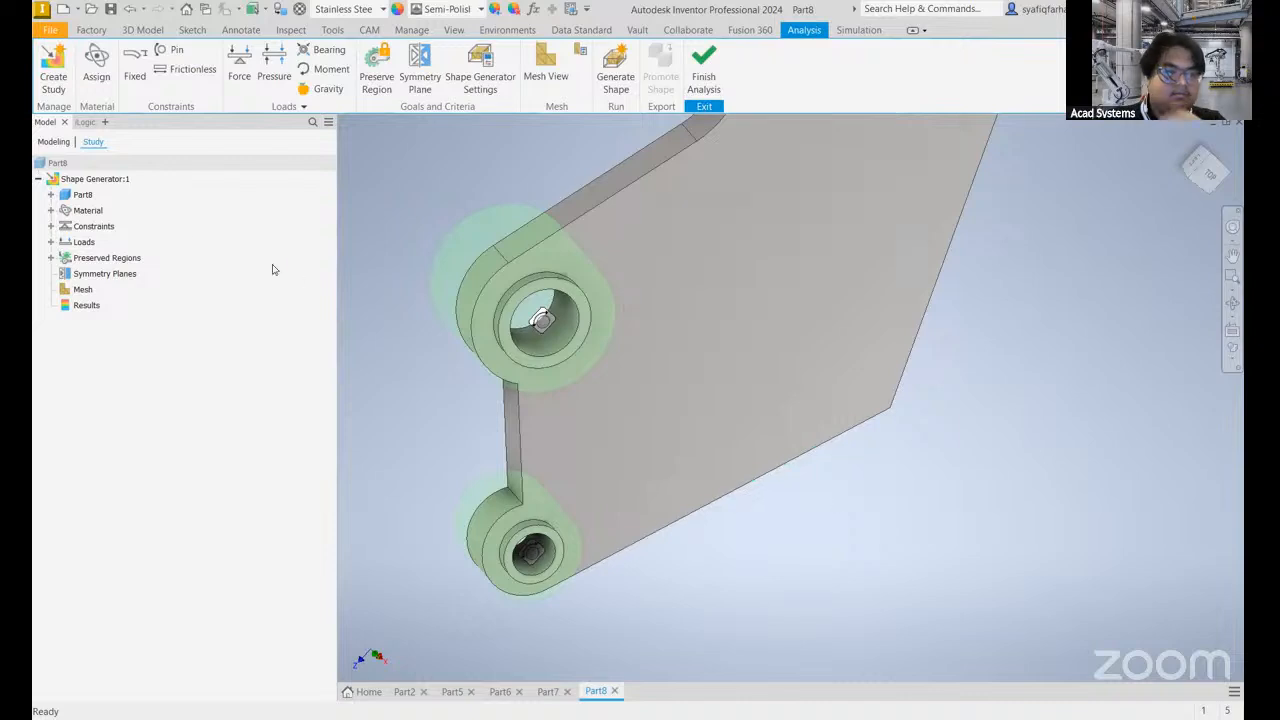
# - Delete both pin constraints on the outer boss faces from the study
pyautogui.click(51, 210)
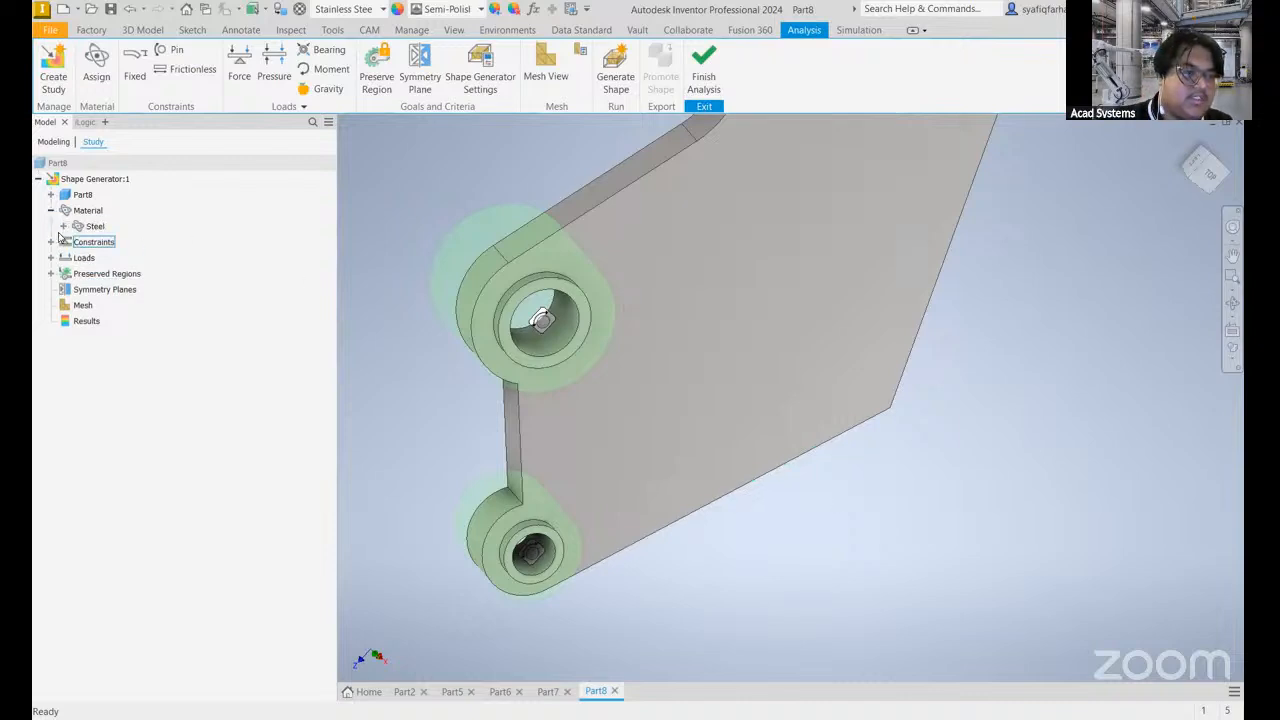
pyautogui.click(51, 258)
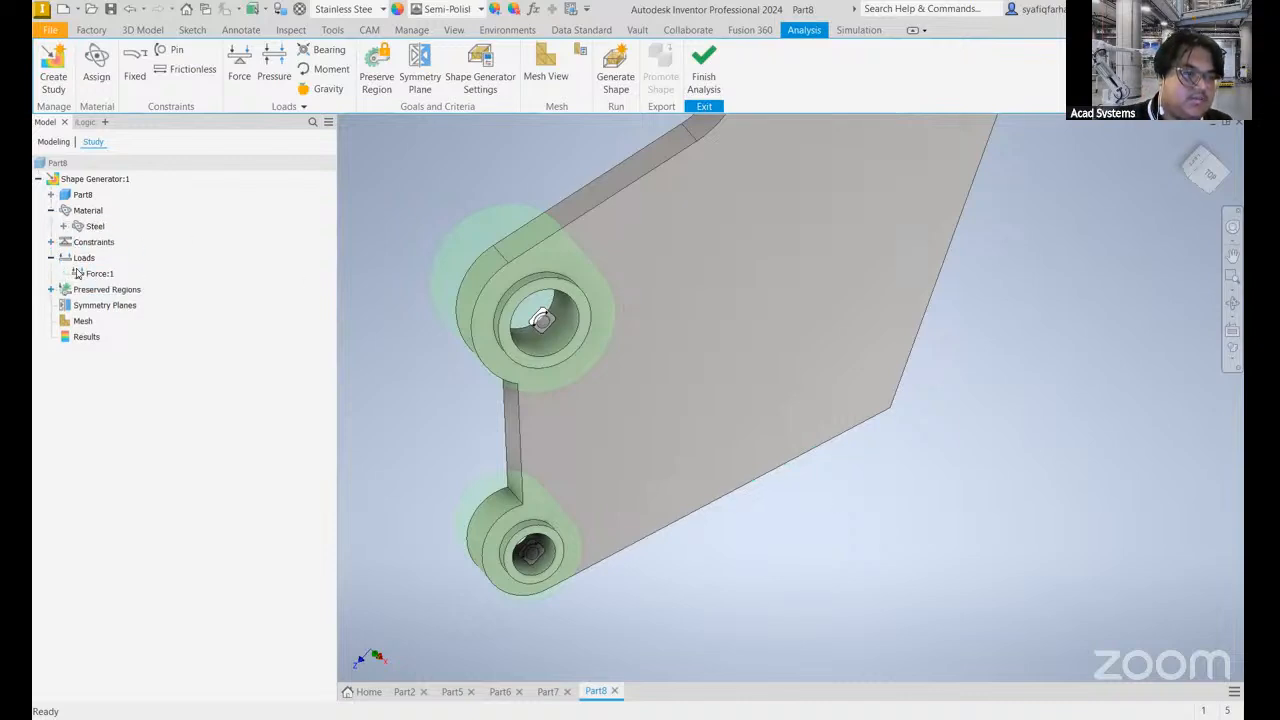
pyautogui.click(51, 242)
pyautogui.rightClick(112, 259)
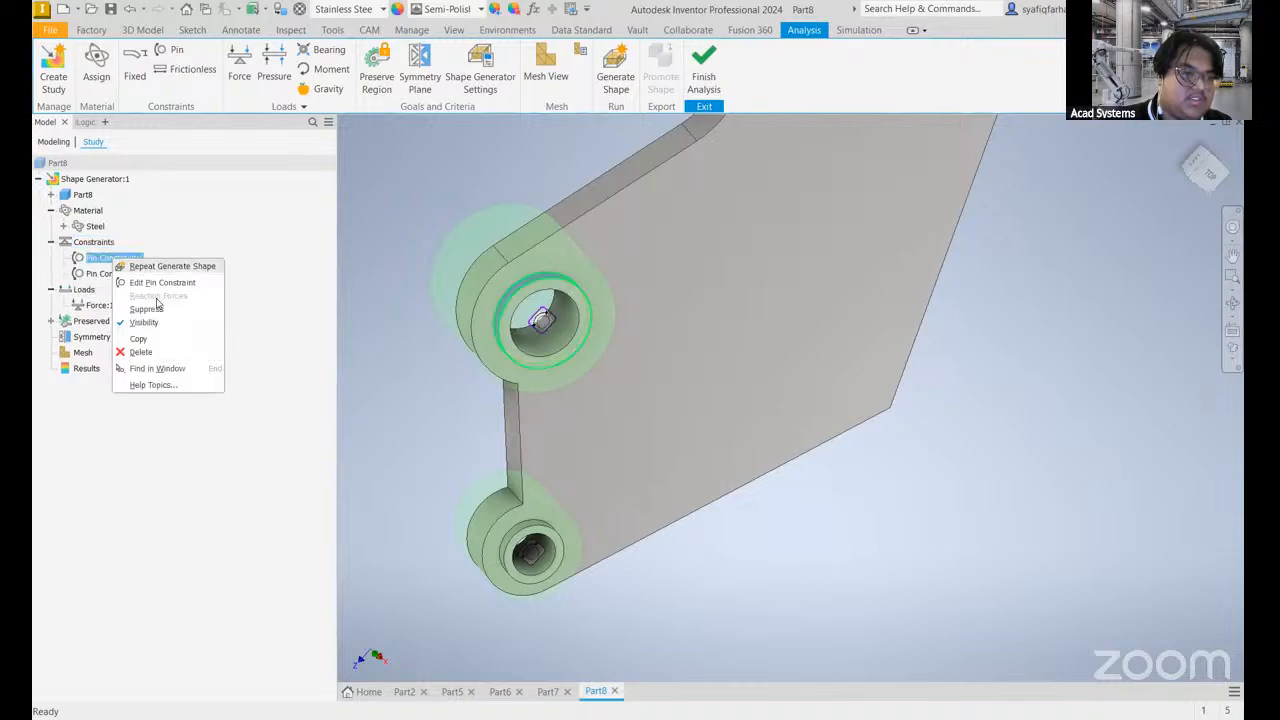
pyautogui.click(156, 356)
pyautogui.click(112, 258)
pyautogui.rightClick(112, 258)
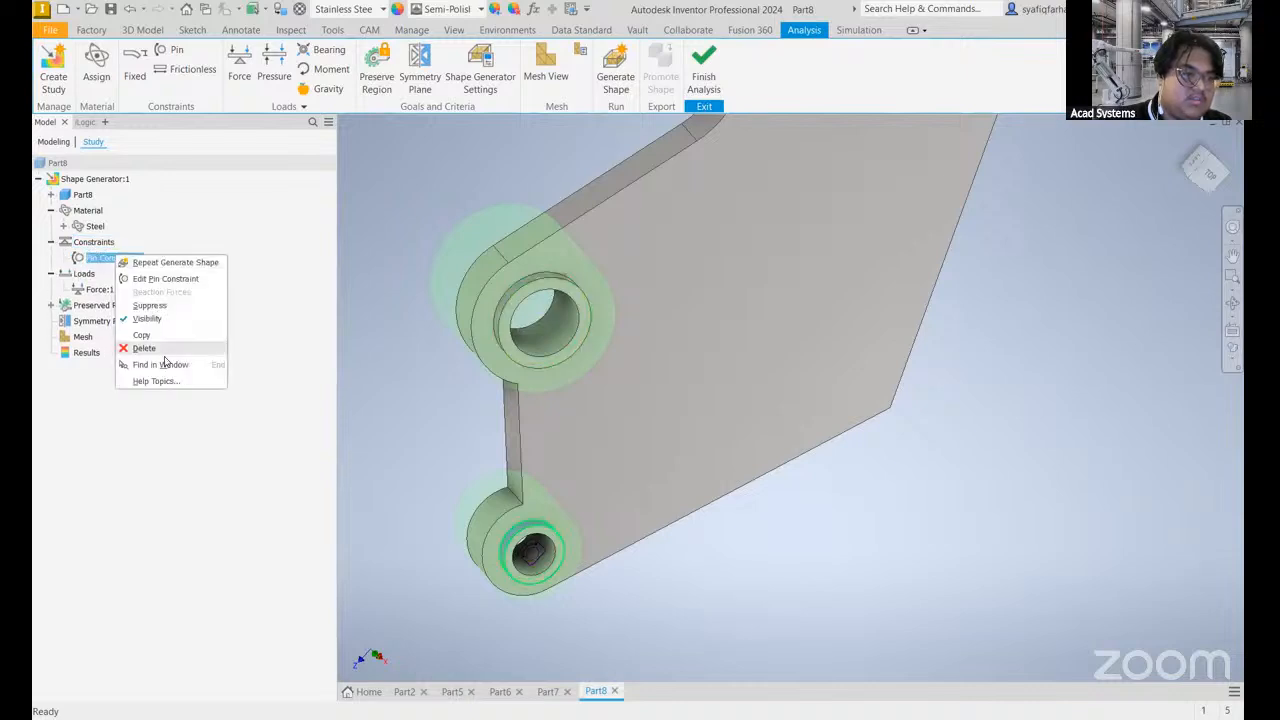
pyautogui.click(572, 495)
# - Add pin constraints to the inner hole faces of both bosses on the arm
pyautogui.moveTo(751, 583)
pyautogui.mouseDown(button='middle')
pyautogui.moveTo(703, 576)
pyautogui.moveTo(722, 531)
pyautogui.moveTo(738, 582)
pyautogui.mouseUp(button='middle')
pyautogui.click(170, 50)
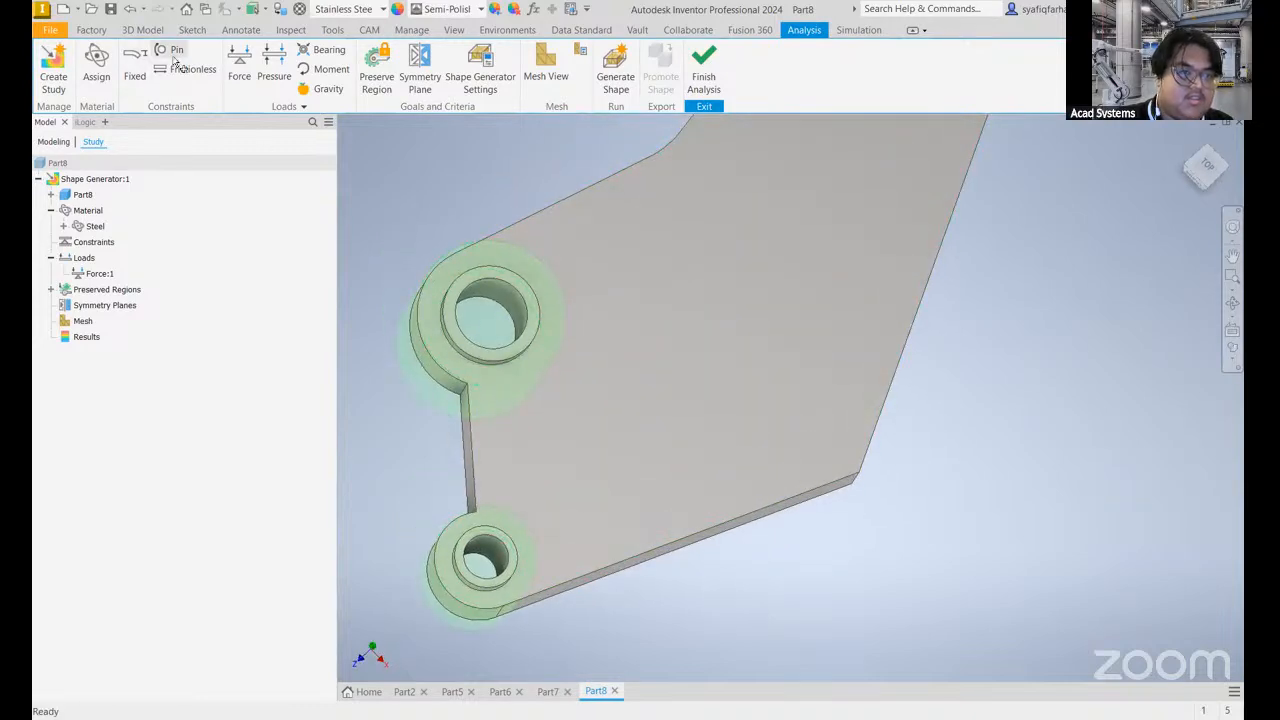
pyautogui.scroll(-1, 541, 352)
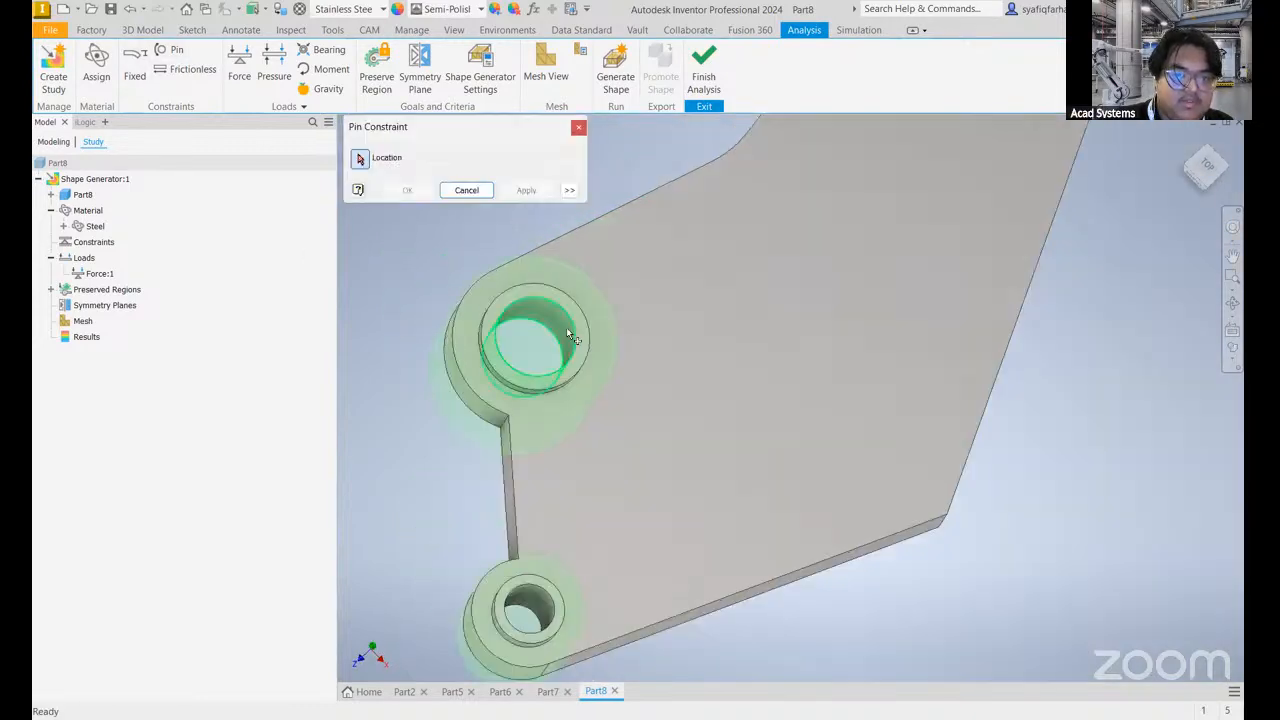
pyautogui.click(541, 350)
pyautogui.click(527, 190)
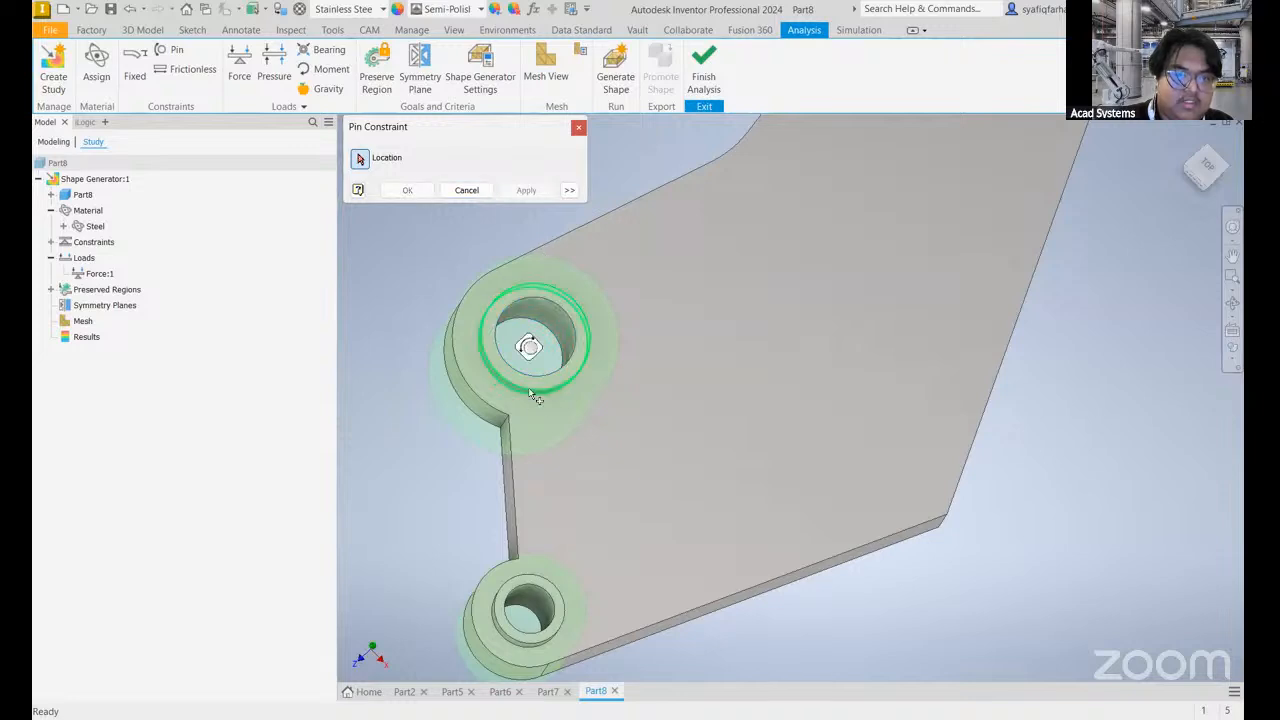
pyautogui.moveTo(528, 621); pyautogui.dragTo(507, 493, button='middle')
pyautogui.click(506, 491)
pyautogui.click(526, 190)
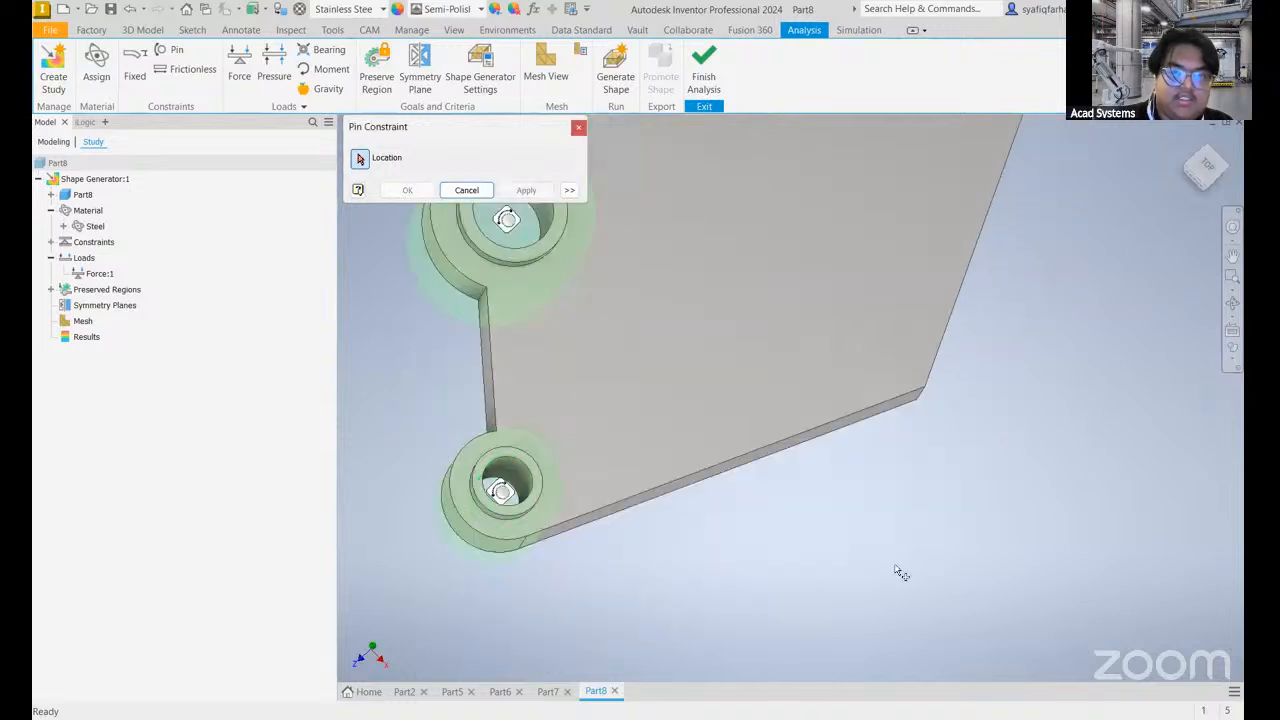
pyautogui.moveTo(640, 143); pyautogui.dragTo(487, 205, button='middle')
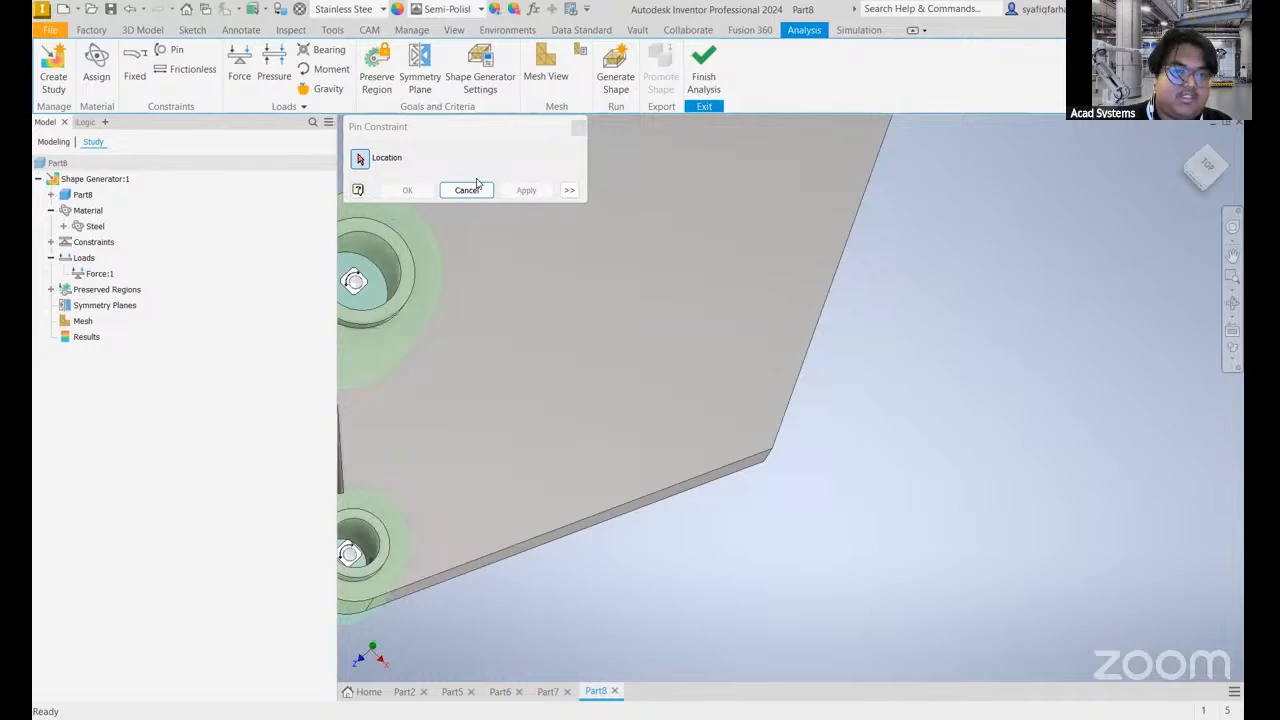
# - Run Generate Shape for the current configuration with the pins applied to the inner hole faces
pyautogui.moveTo(700, 421); pyautogui.dragTo(821, 535, button='middle')
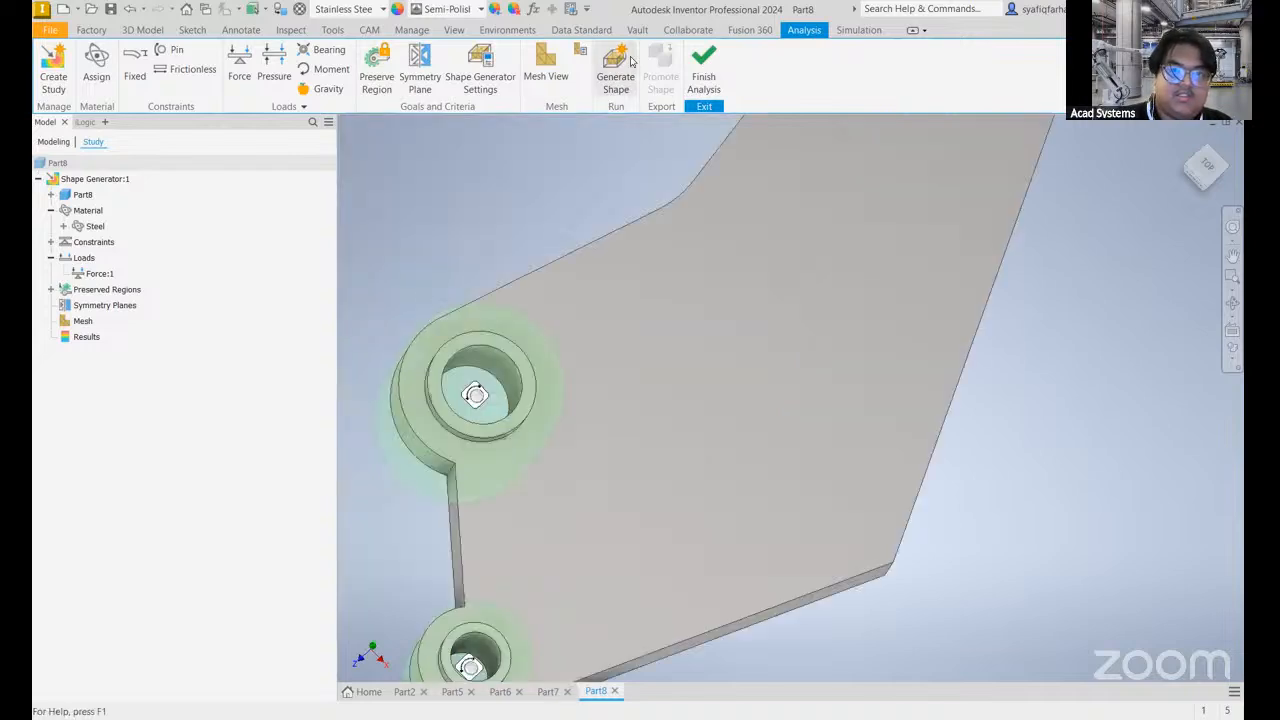
pyautogui.click(826, 295)
pyautogui.moveTo(1042, 596); pyautogui.dragTo(886, 540, button='middle')
pyautogui.scroll(-3, 962, 576)
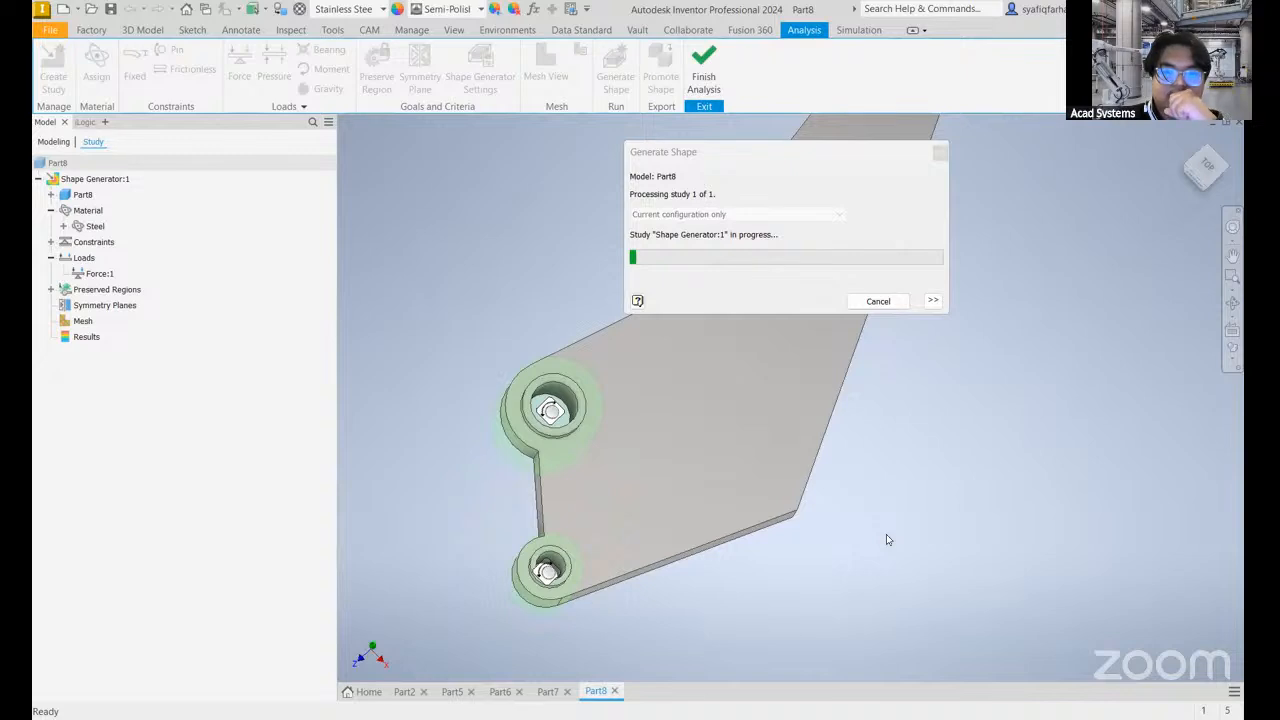
pyautogui.moveTo(905, 510); pyautogui.dragTo(893, 538, button='middle')
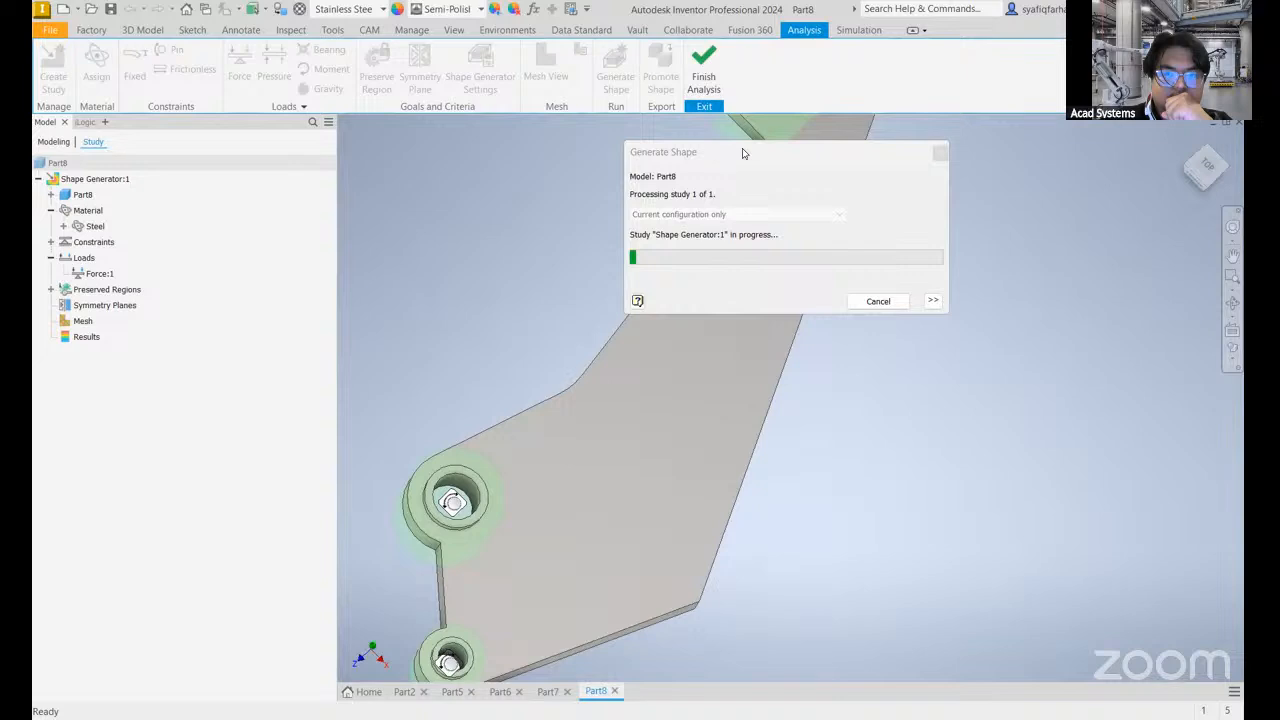
pyautogui.moveTo(743, 153); pyautogui.dragTo(800, 147)
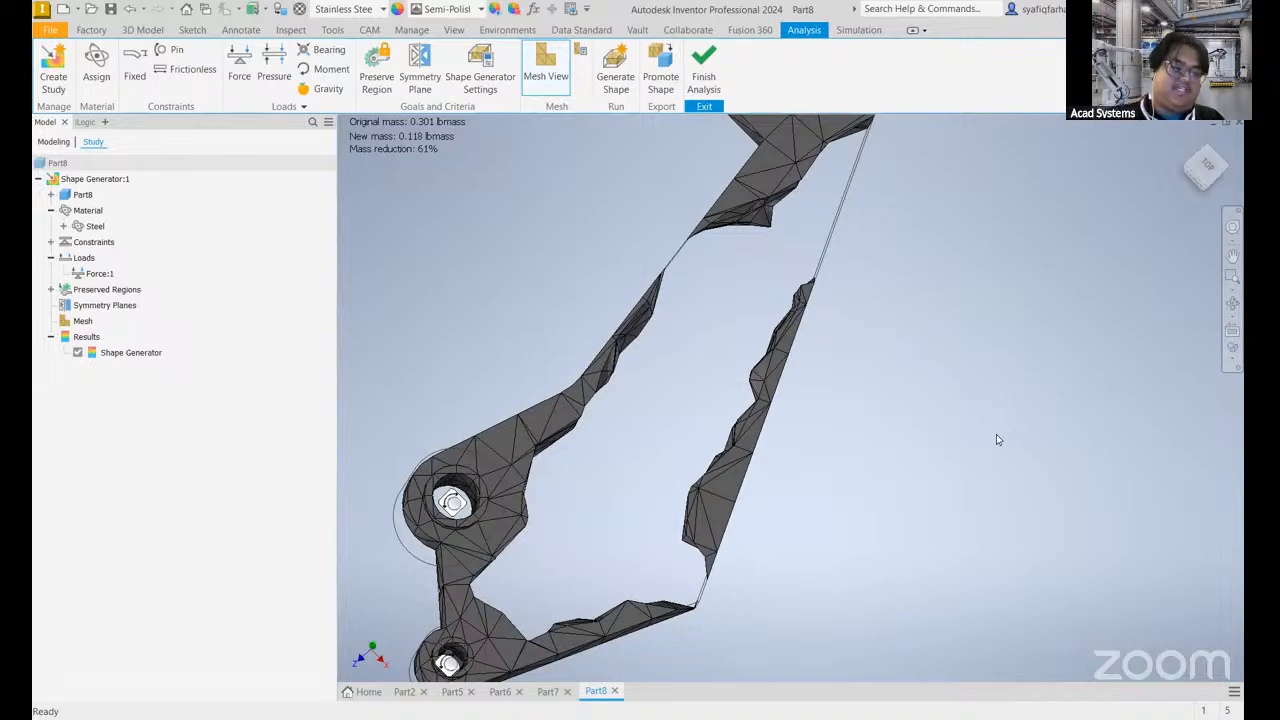
# - Examine the generated mesh from the loaded end down to both bosses, checking how the material is distributed
pyautogui.moveTo(750, 478)
pyautogui.keyDown('shift'); pyautogui.mouseDown(button='middle')
pyautogui.moveTo(709, 473)
pyautogui.moveTo(771, 480)
pyautogui.moveTo(909, 437)
pyautogui.moveTo(860, 449)
pyautogui.moveTo(853, 548)
pyautogui.moveTo(849, 343)
pyautogui.moveTo(743, 363)
pyautogui.moveTo(846, 323)
pyautogui.mouseUp(button='middle'); pyautogui.keyUp('shift')
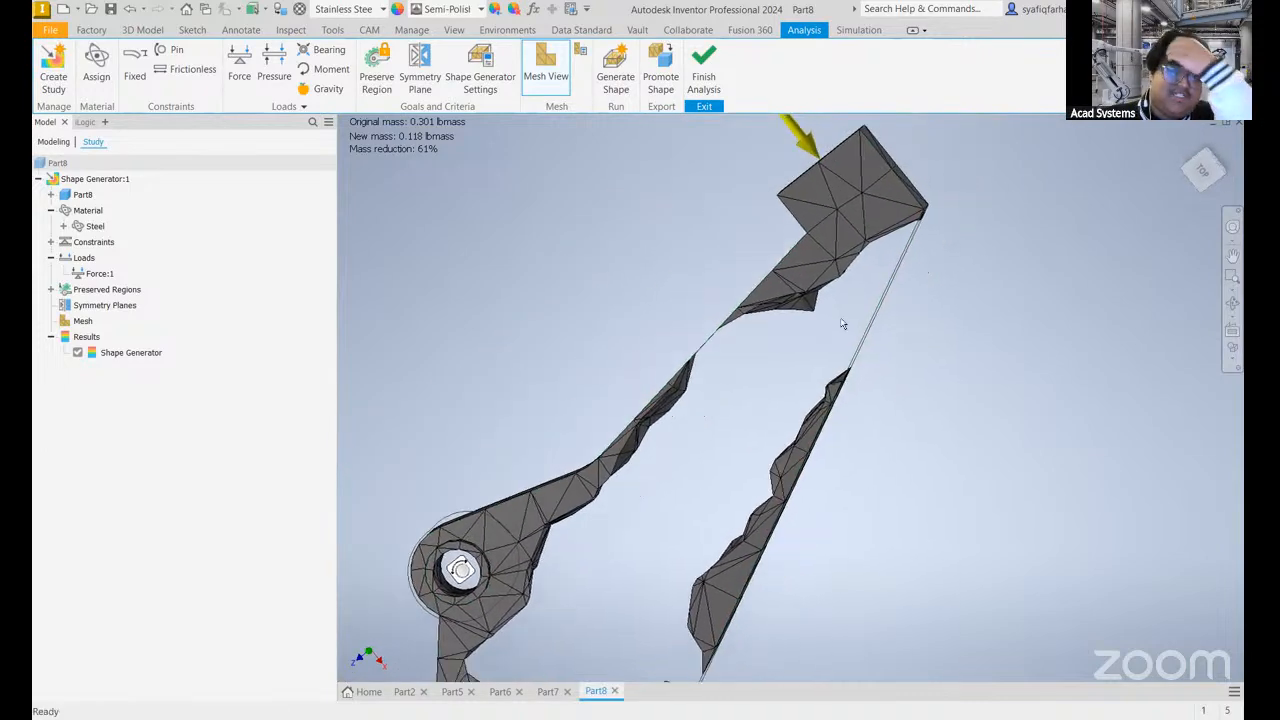
pyautogui.keyDown('shift'); pyautogui.moveTo(781, 347); pyautogui.dragTo(827, 430, button='middle'); pyautogui.keyUp('shift')
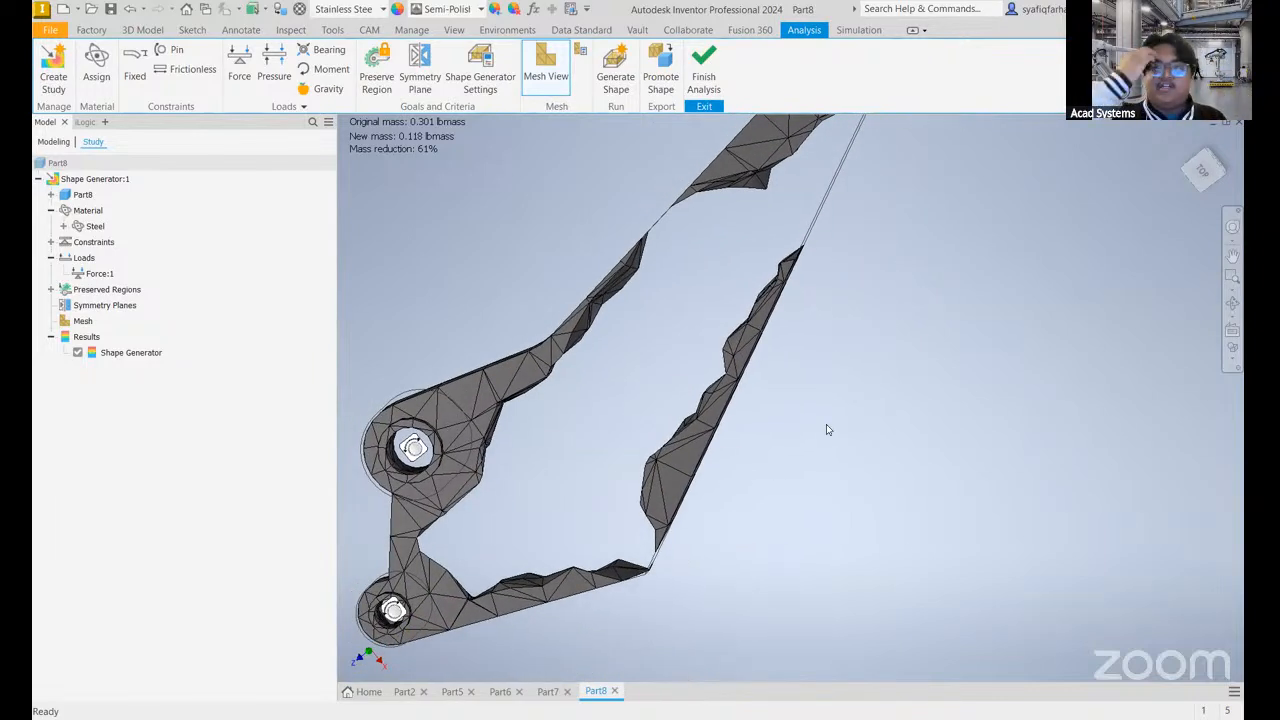
pyautogui.keyDown('shift'); pyautogui.moveTo(580, 420); pyautogui.dragTo(581, 370, button='middle'); pyautogui.keyUp('shift')
# - Reactivate the Shape Generator result to display the generated mesh of the arm again
pyautogui.click(377, 75)
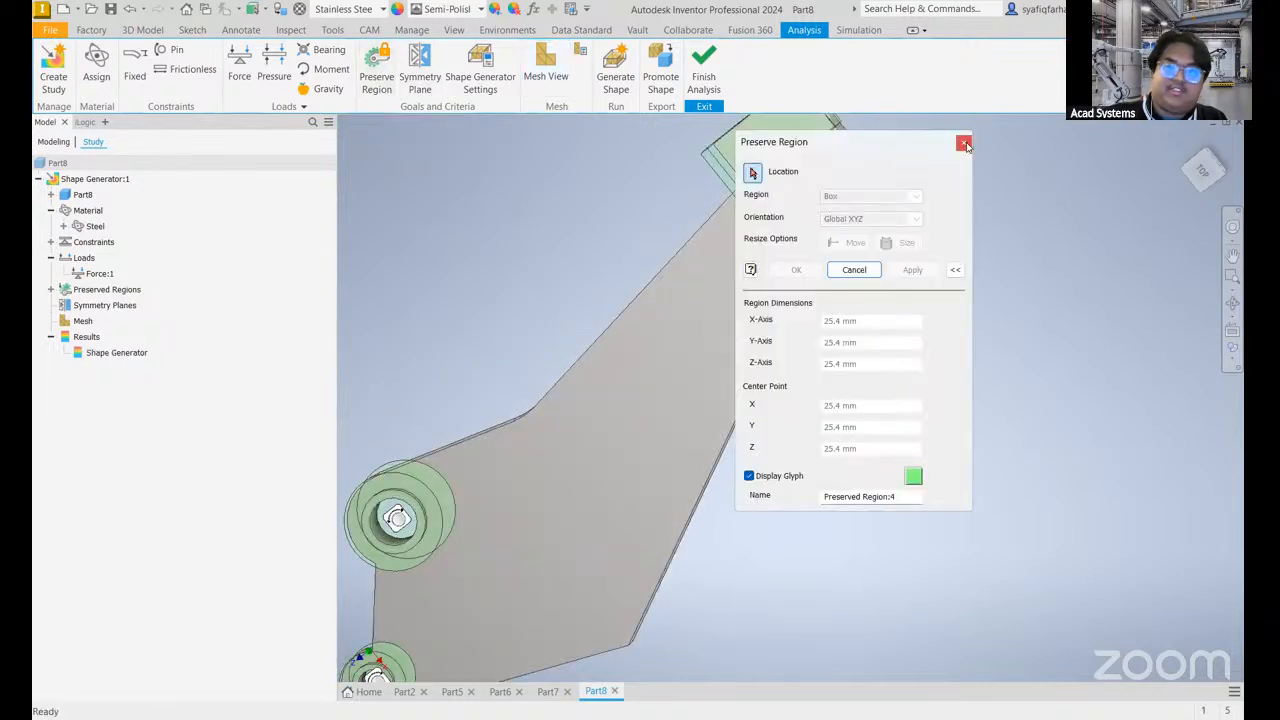
pyautogui.click(964, 143)
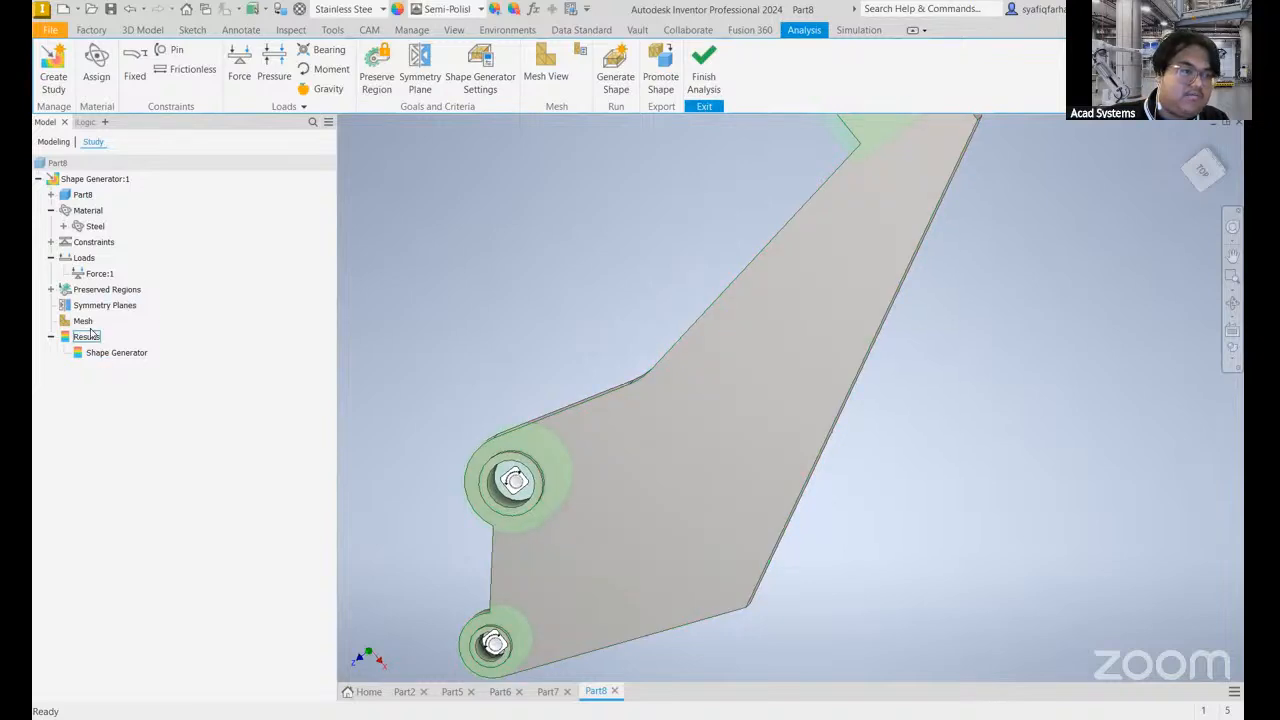
pyautogui.click(117, 354)
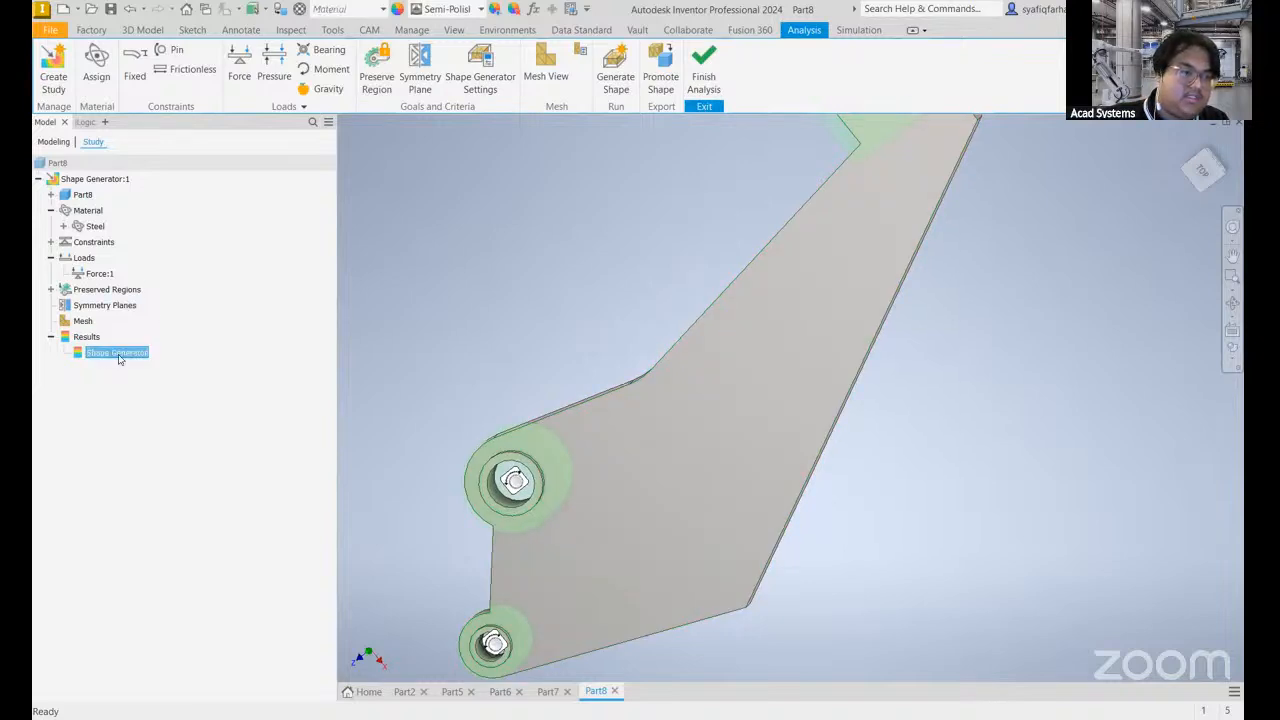
pyautogui.doubleClick(117, 354)
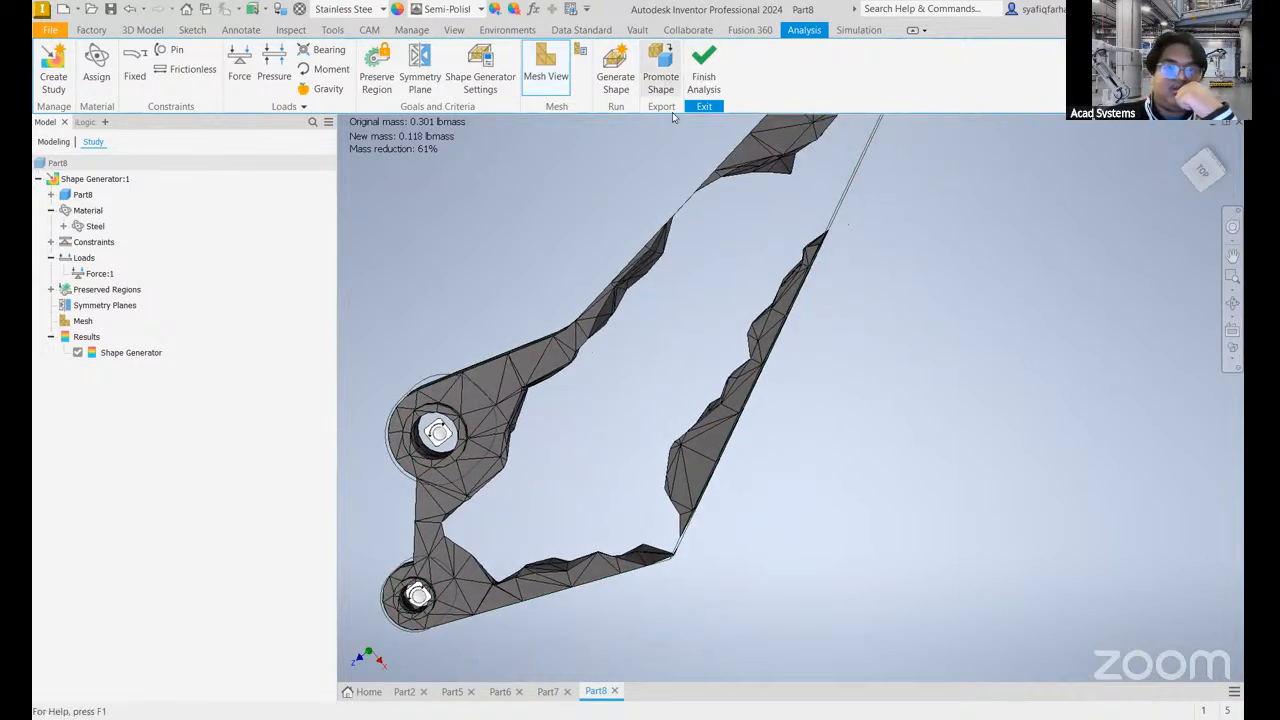
# - Promote the generated shape to the current part file
pyautogui.scroll(-3, 714, 241)
pyautogui.scroll(-3, 790, 272)
pyautogui.moveTo(700, 222); pyautogui.dragTo(694, 286, button='middle')
pyautogui.scroll(3, 672, 302)
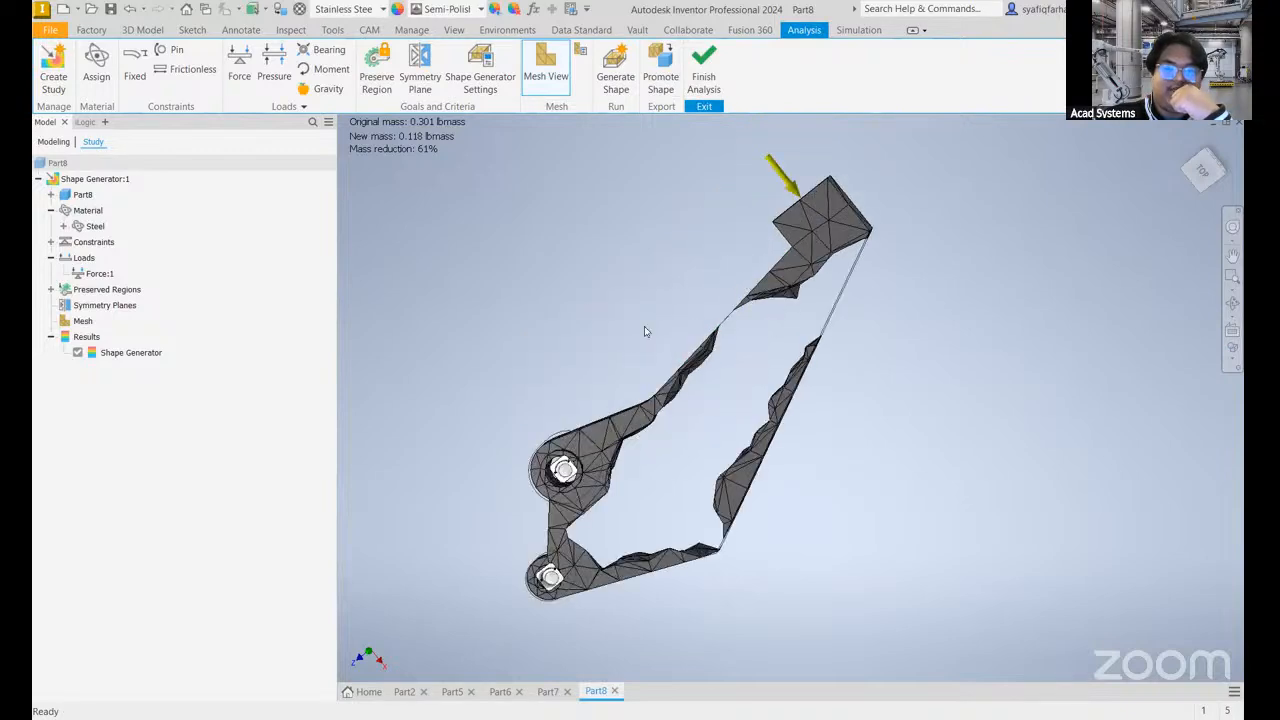
pyautogui.moveTo(608, 345); pyautogui.dragTo(537, 275, button='middle')
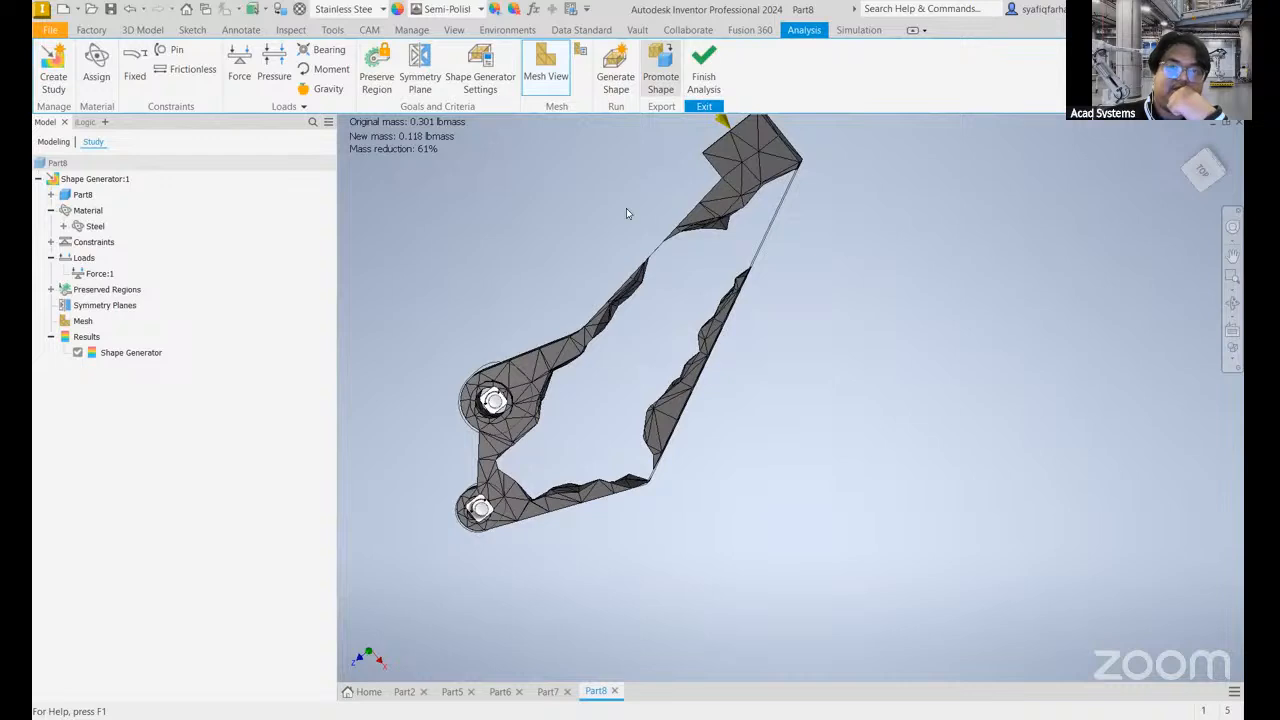
pyautogui.click(660, 72)
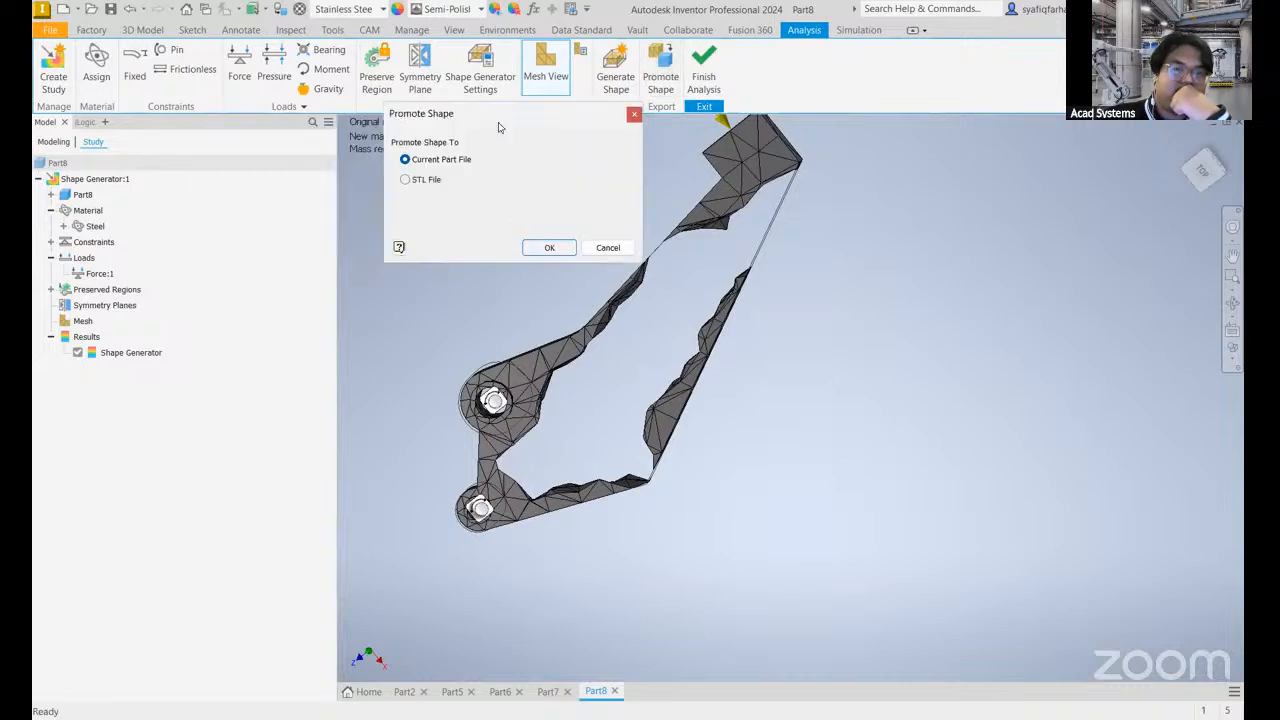
pyautogui.click(550, 248)
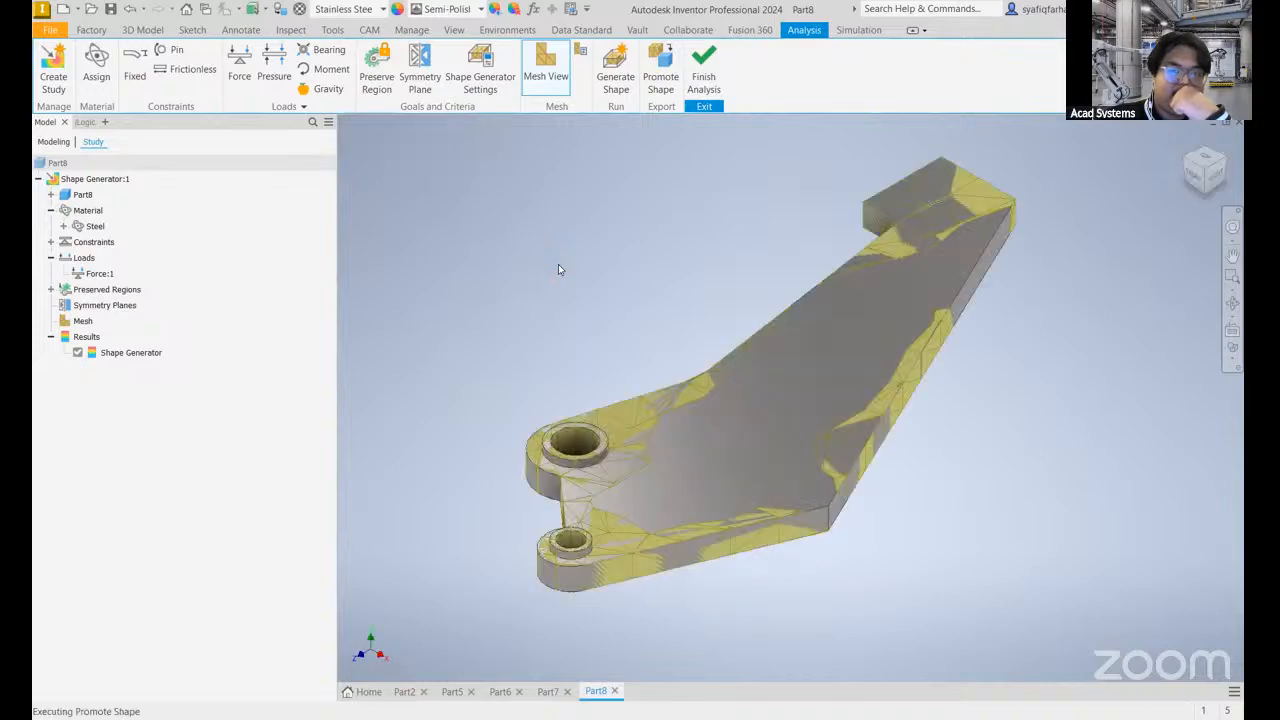
pyautogui.click(596, 408)
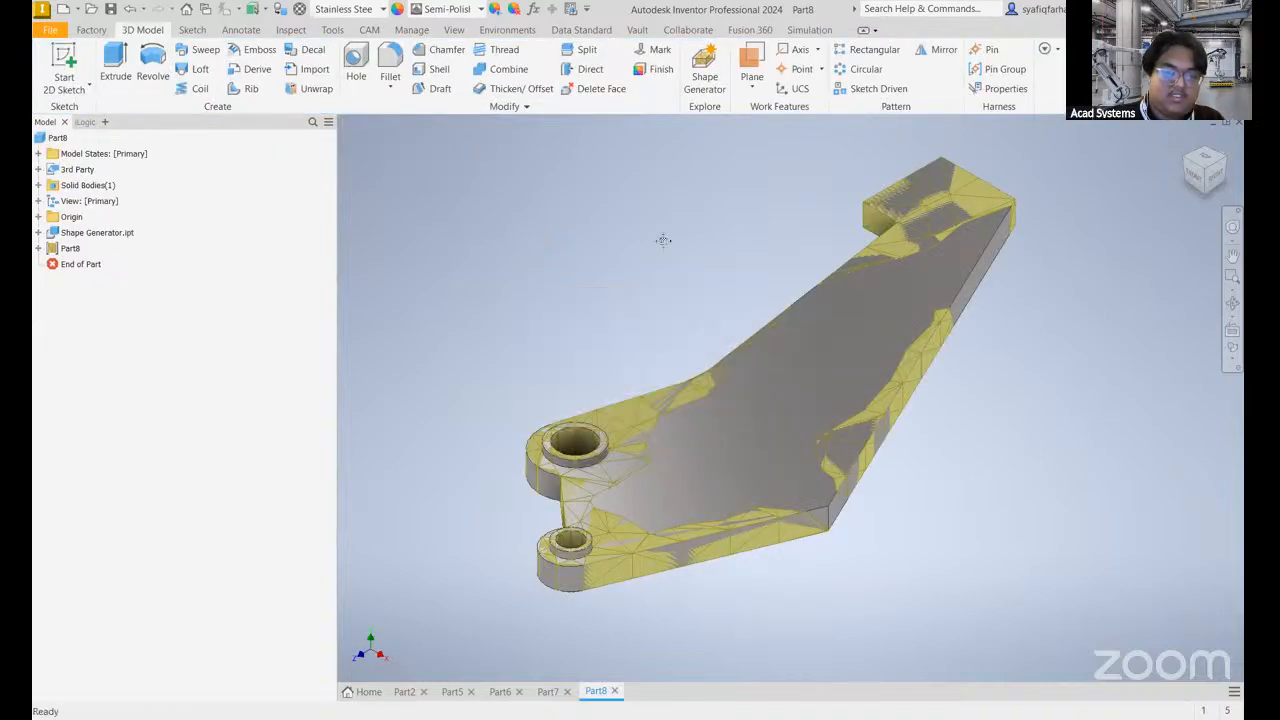
# - Start a 2D sketch on the arm's large flat face, with the promoted mesh as a guide
pyautogui.scroll(-5, 574, 240)
pyautogui.keyDown('shift'); pyautogui.moveTo(534, 235); pyautogui.dragTo(566, 312, button='middle'); pyautogui.keyUp('shift')
pyautogui.moveTo(566, 312)
pyautogui.mouseDown(button='middle')
pyautogui.moveTo(534, 397)
pyautogui.moveTo(545, 423)
pyautogui.mouseUp(button='middle')
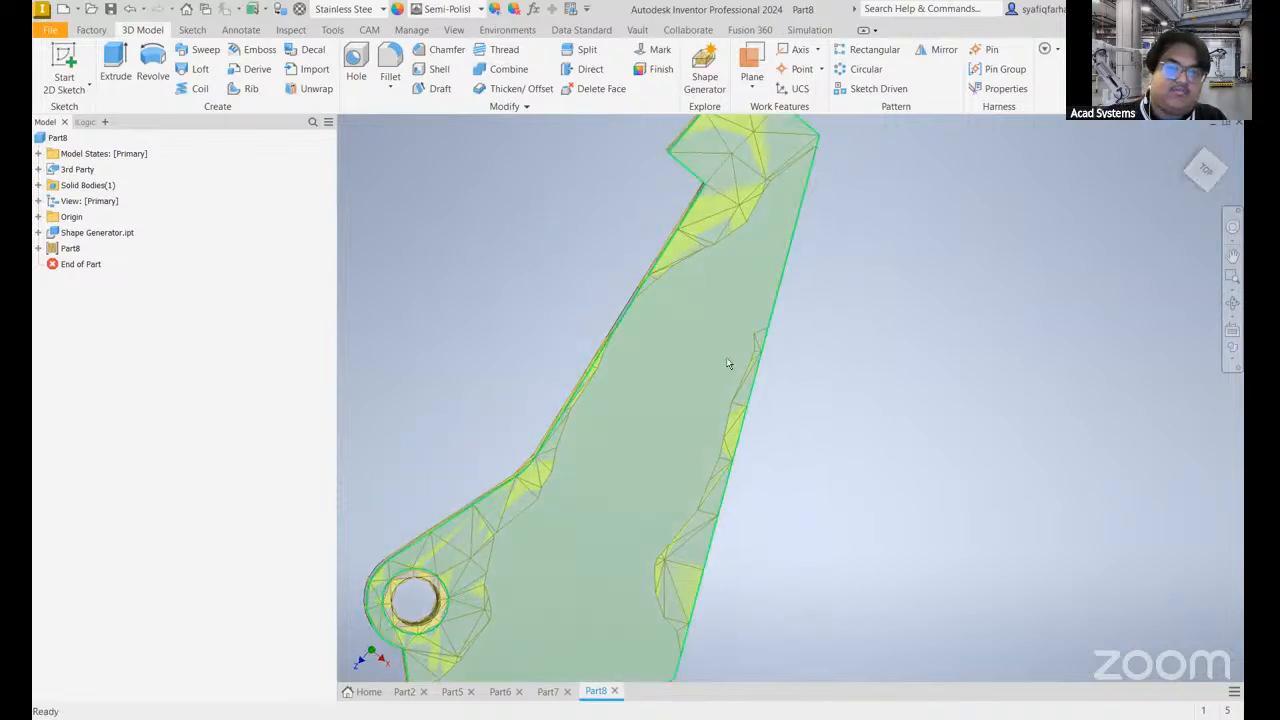
pyautogui.keyDown('shift'); pyautogui.moveTo(903, 391); pyautogui.dragTo(666, 397, button='middle'); pyautogui.keyUp('shift')
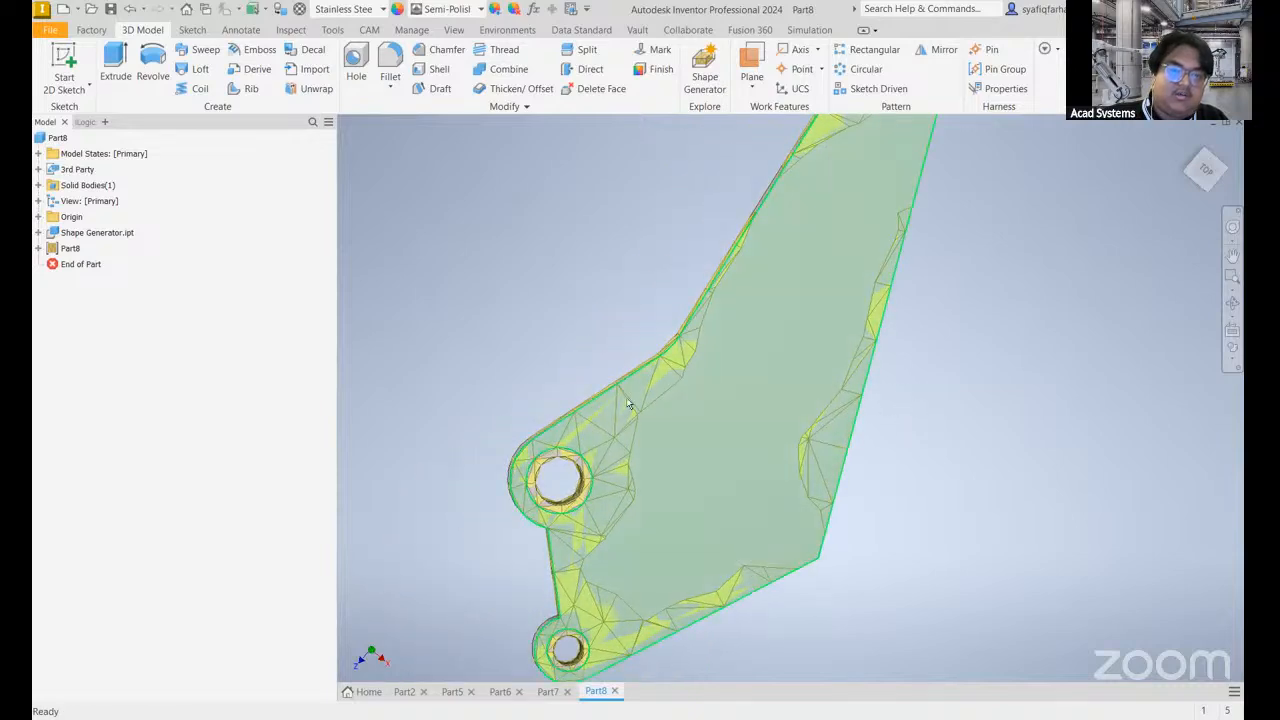
pyautogui.moveTo(582, 364)
pyautogui.mouseDown(button='middle')
pyautogui.moveTo(548, 270)
pyautogui.moveTo(536, 314)
pyautogui.mouseUp(button='middle')
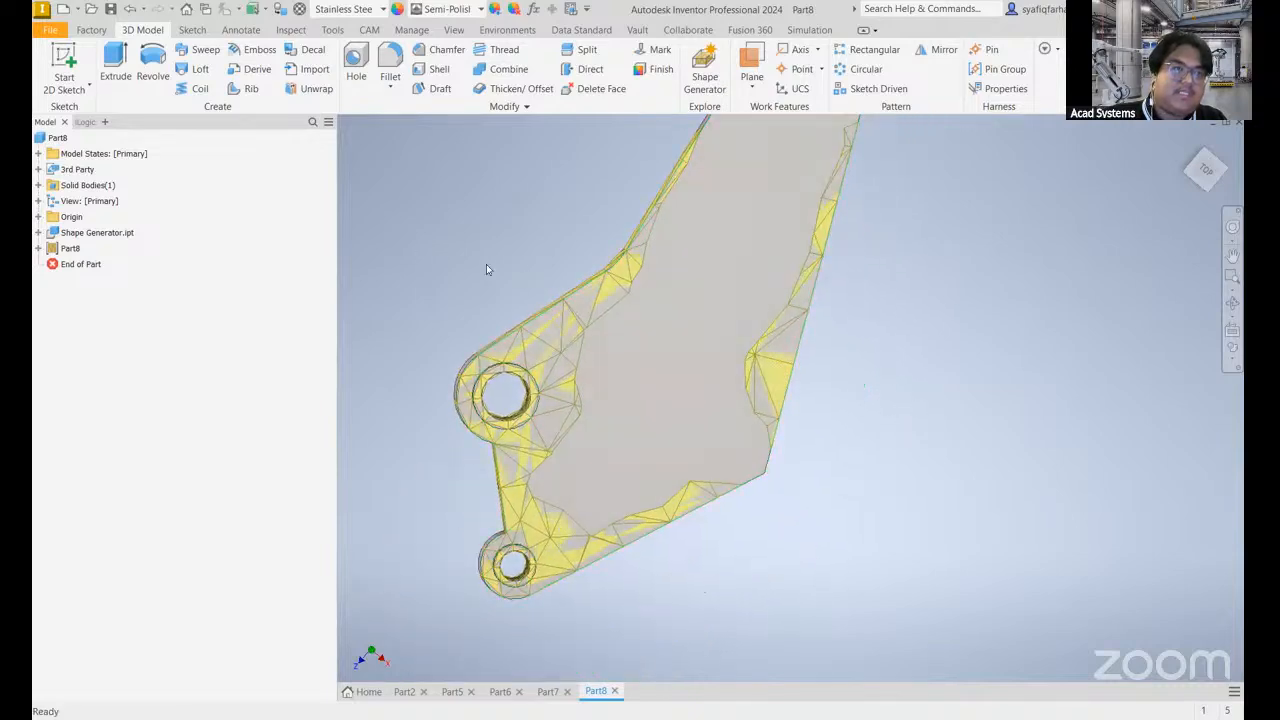
pyautogui.click(58, 60)
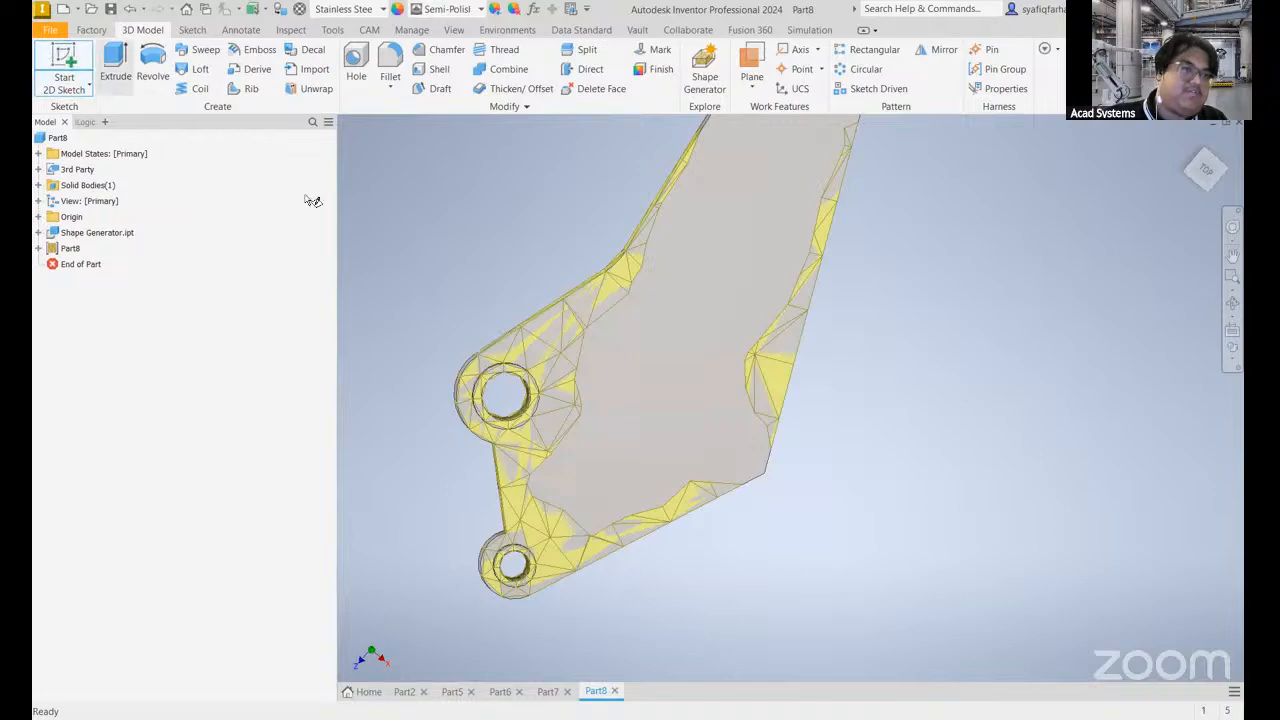
pyautogui.click(710, 331)
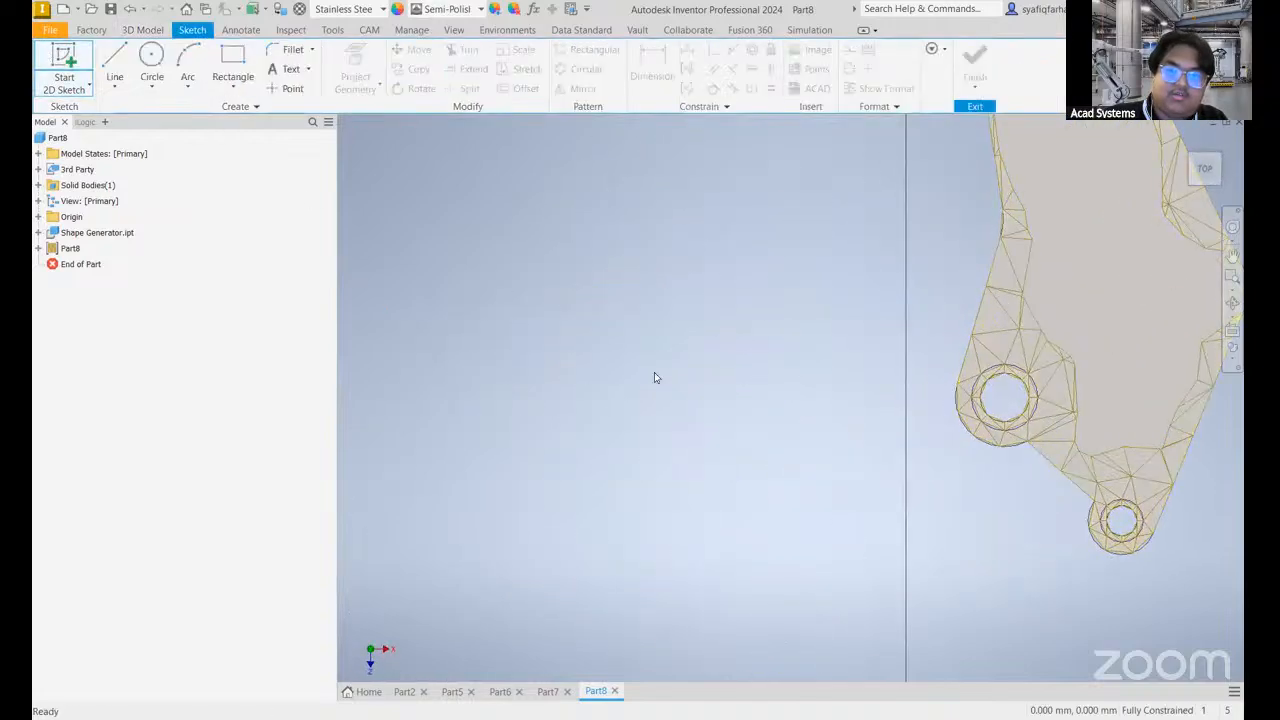
pyautogui.moveTo(689, 381); pyautogui.dragTo(538, 453, button='middle')
pyautogui.moveTo(566, 343); pyautogui.dragTo(605, 469, button='middle')
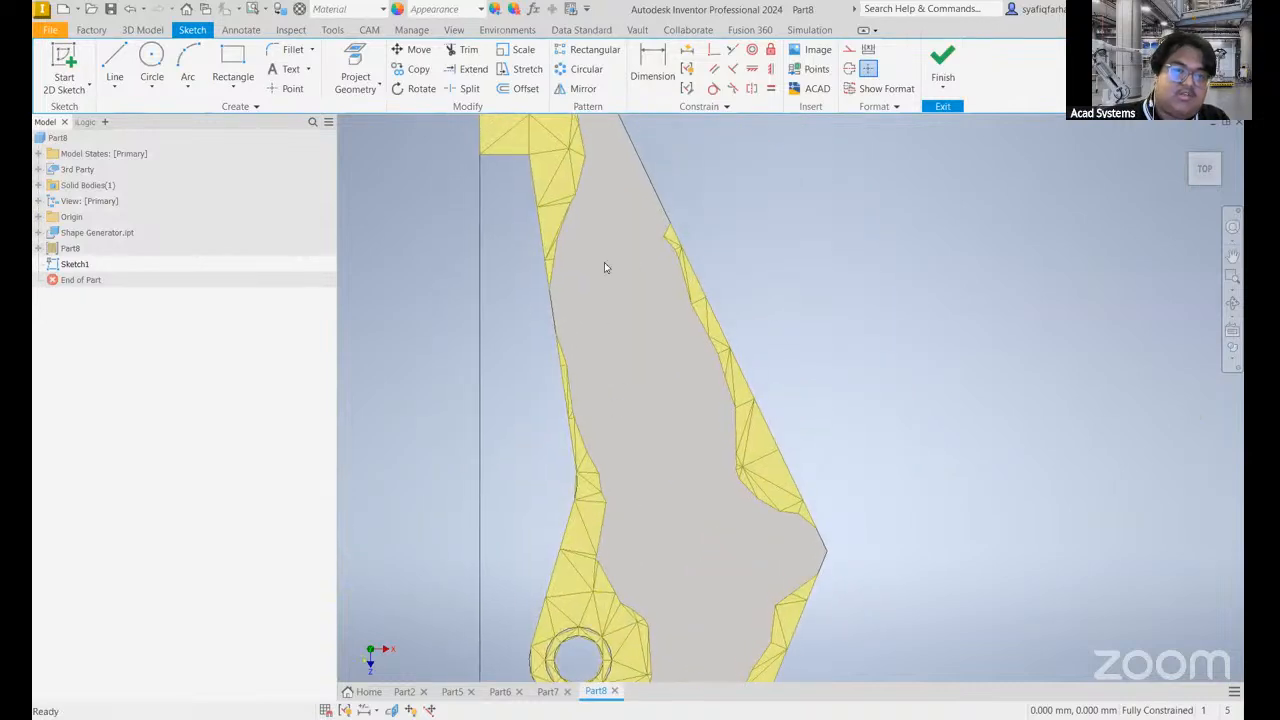
pyautogui.moveTo(605, 257); pyautogui.dragTo(604, 372, button='middle')
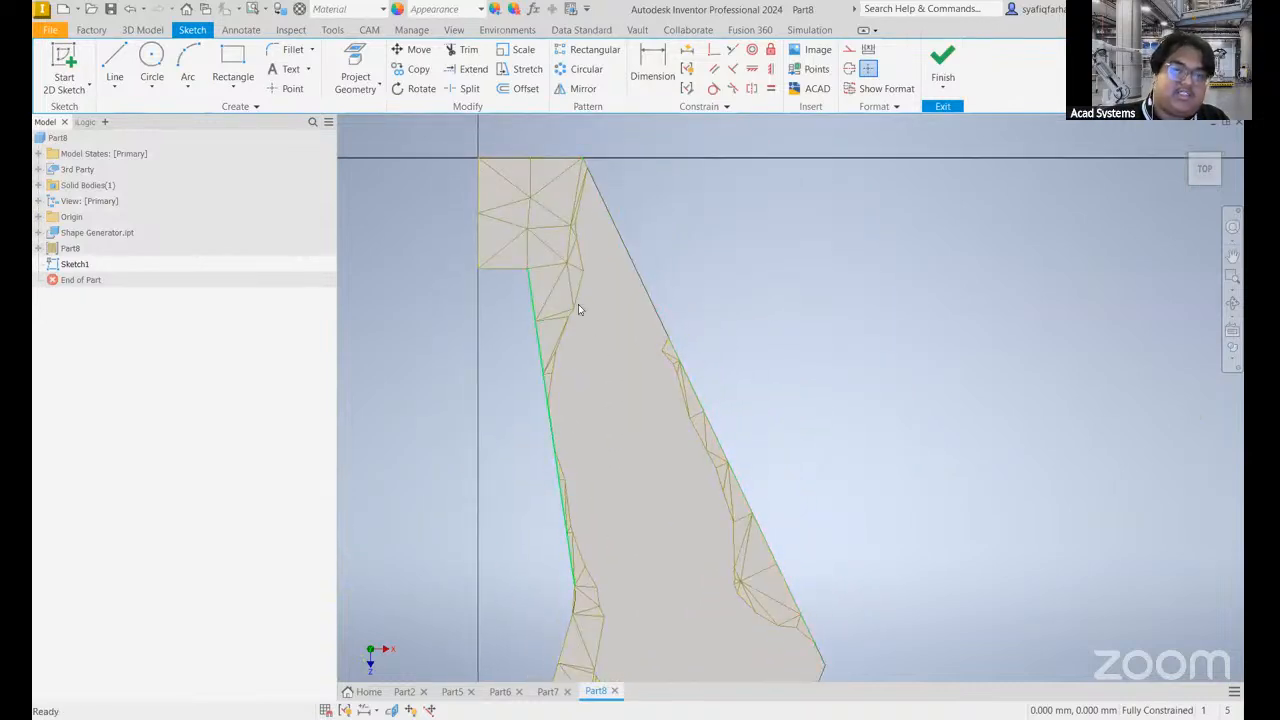
# - Sketch a closed seven-sided line outline inside the arm, following the inner edges of the promoted mesh, and finish the sketch
pyautogui.click(238, 89)
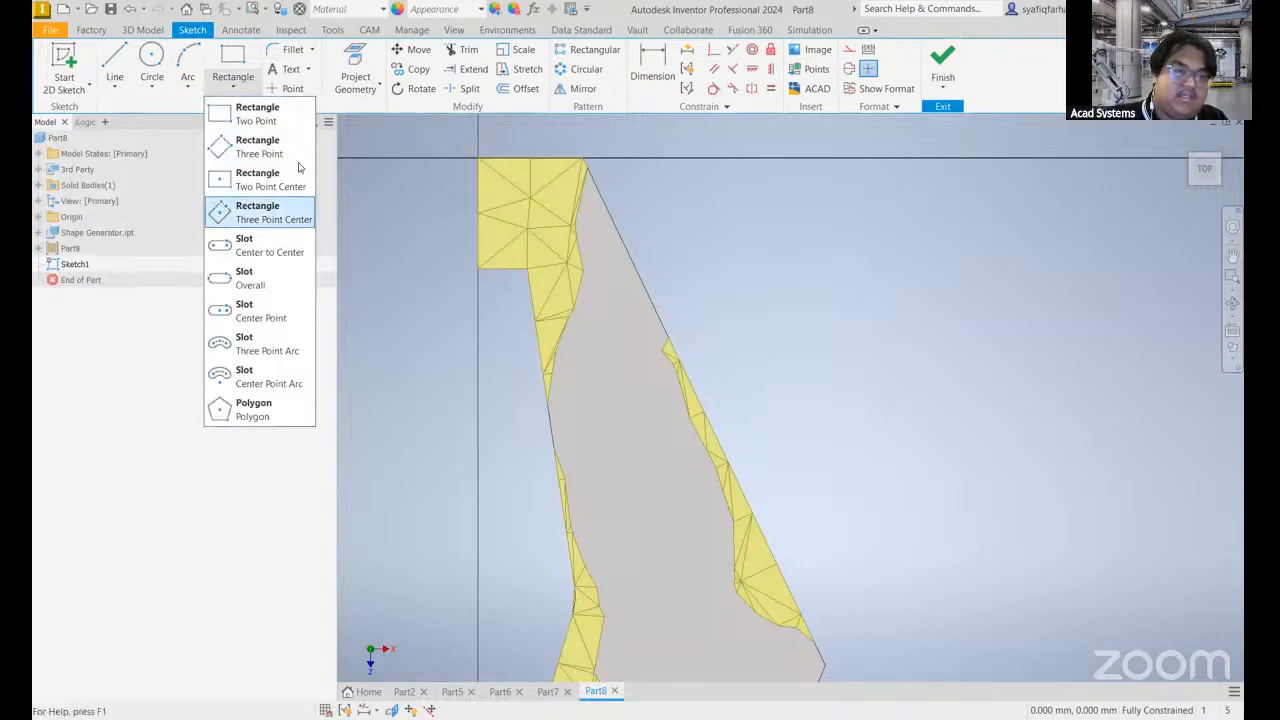
pyautogui.click(262, 147)
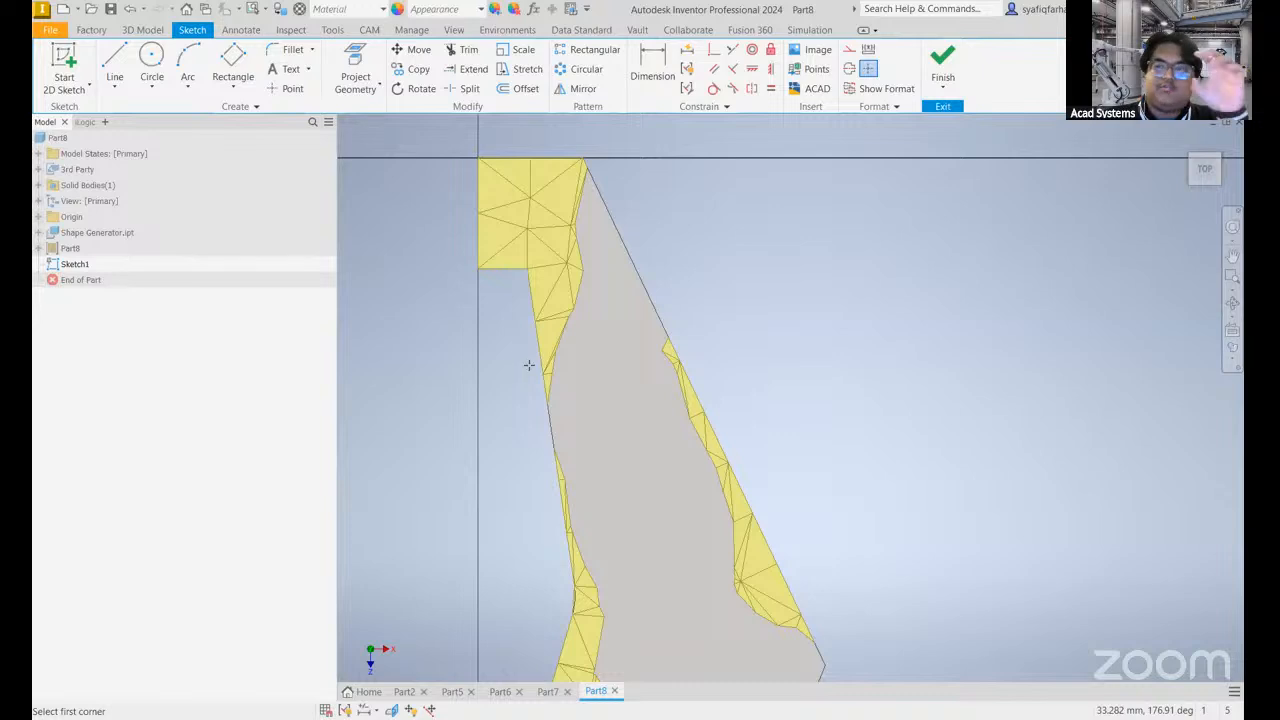
pyautogui.scroll(-5, 525, 367)
pyautogui.press('l')
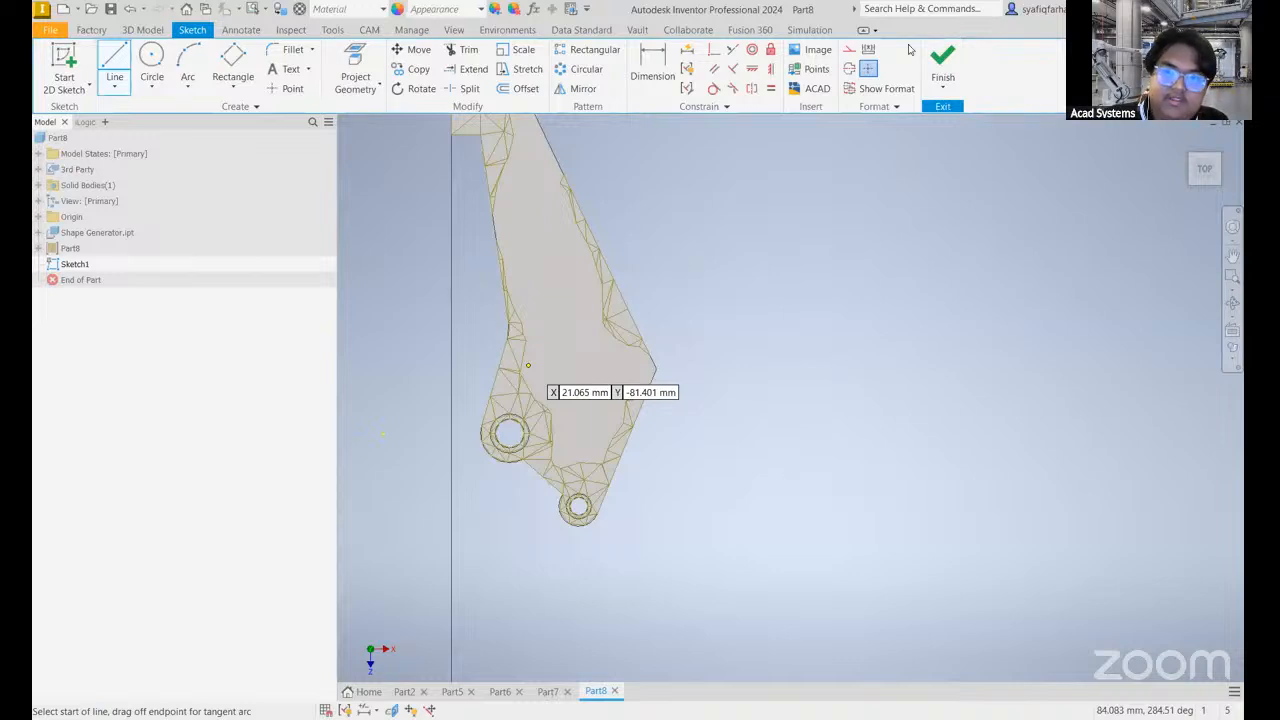
pyautogui.click(940, 62)
# - Extrude the seven-sided profile as a 10 mm cut, flipped into the arm
pyautogui.scroll(-3, 878, 451)
pyautogui.moveTo(846, 450)
pyautogui.mouseDown(button='middle')
pyautogui.moveTo(733, 485)
pyautogui.moveTo(557, 464)
pyautogui.mouseUp(button='middle')
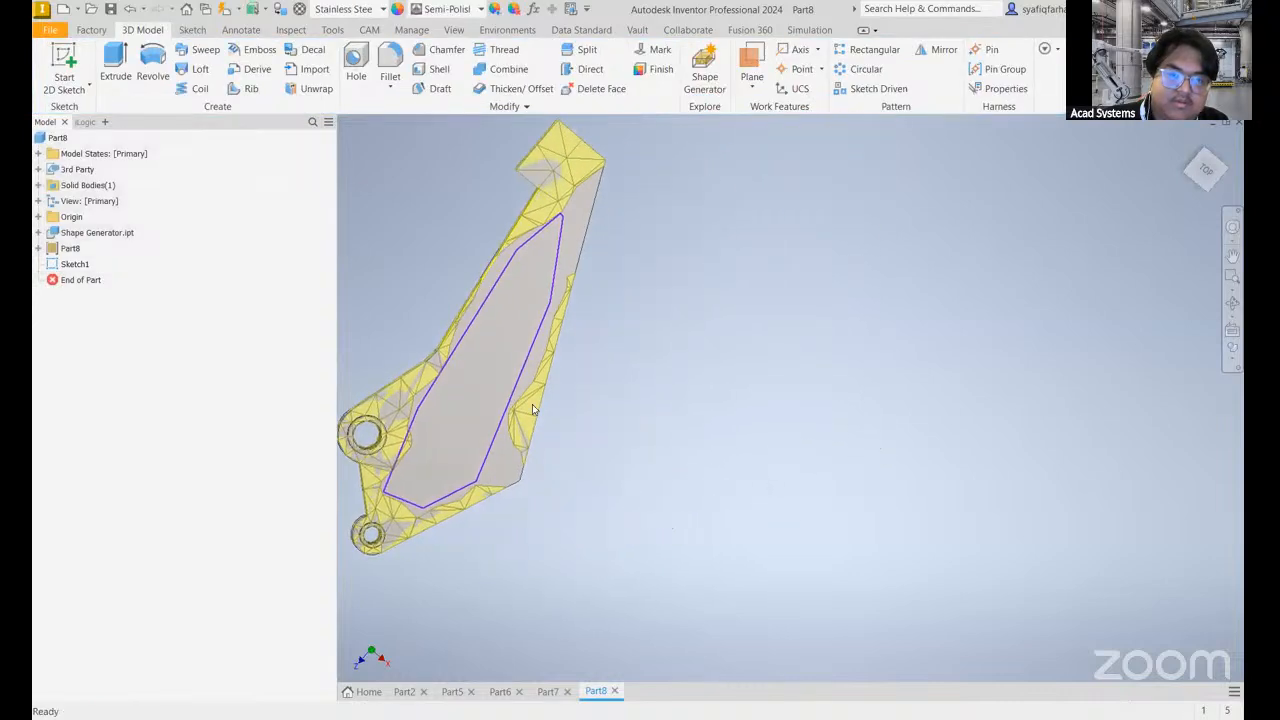
pyautogui.moveTo(687, 438); pyautogui.dragTo(776, 444, button='middle')
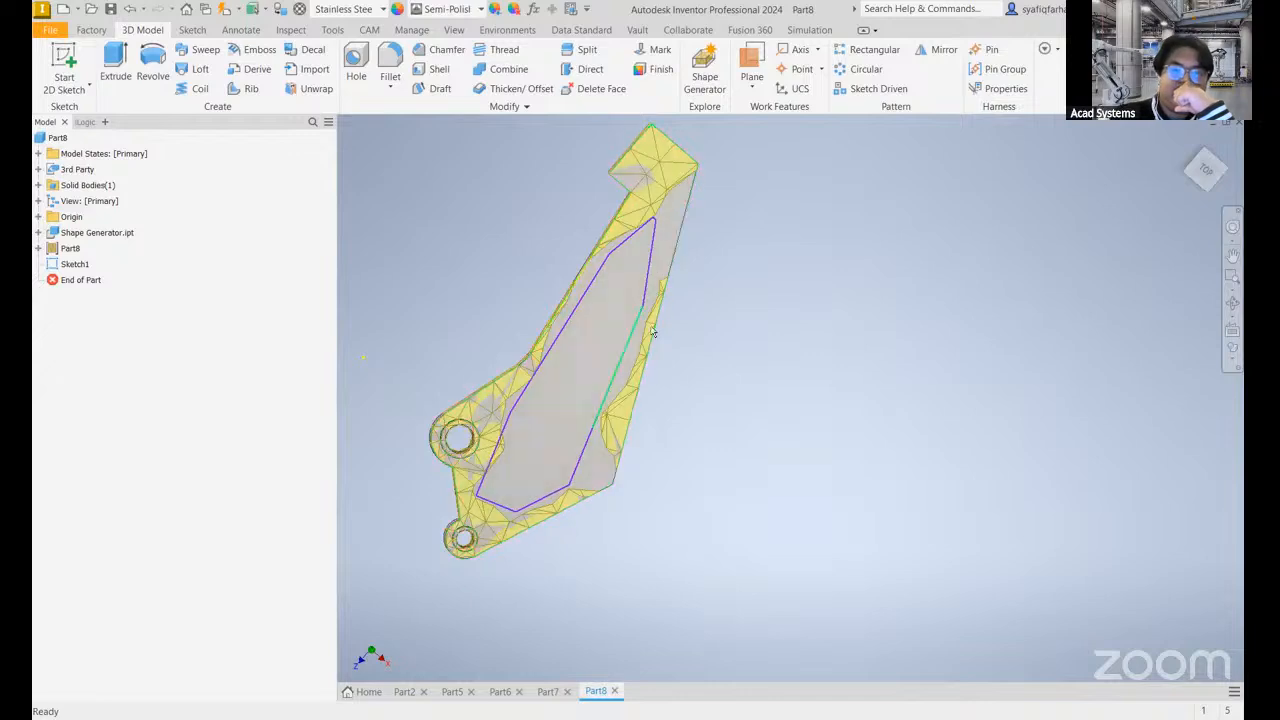
pyautogui.moveTo(853, 359); pyautogui.dragTo(820, 405, button='middle')
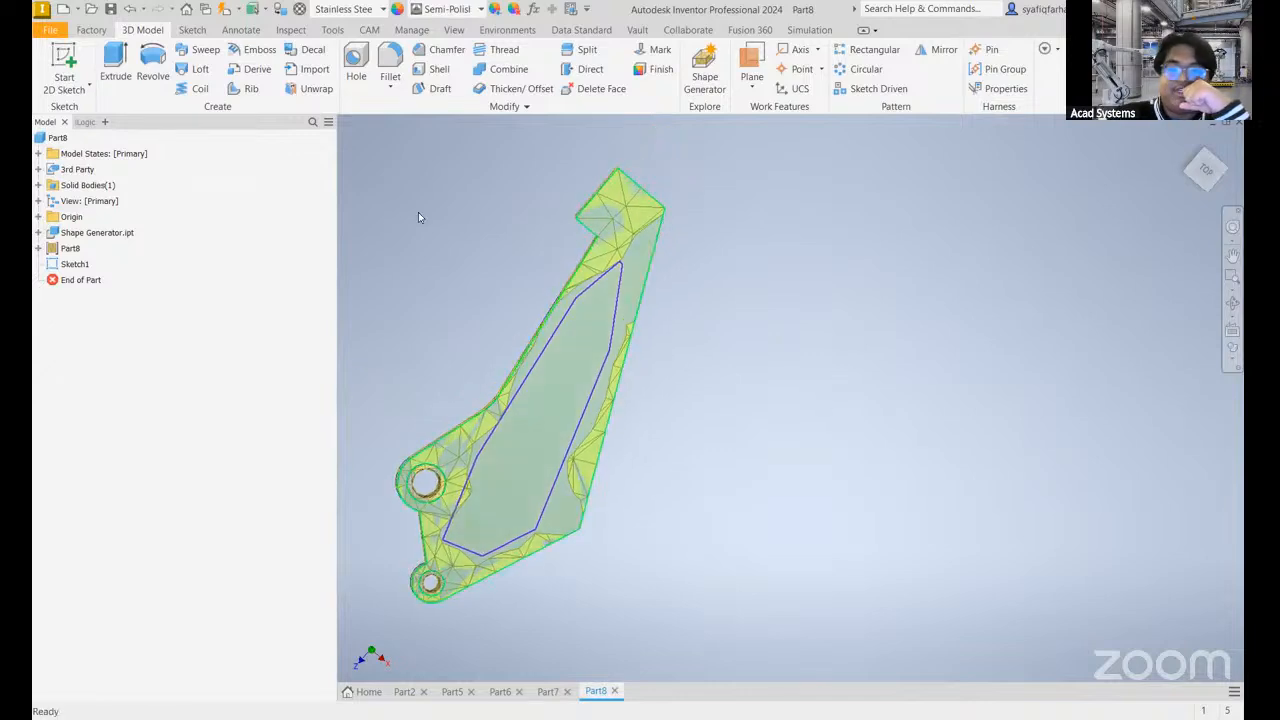
pyautogui.moveTo(511, 284); pyautogui.dragTo(530, 215, button='middle')
pyautogui.click(116, 58)
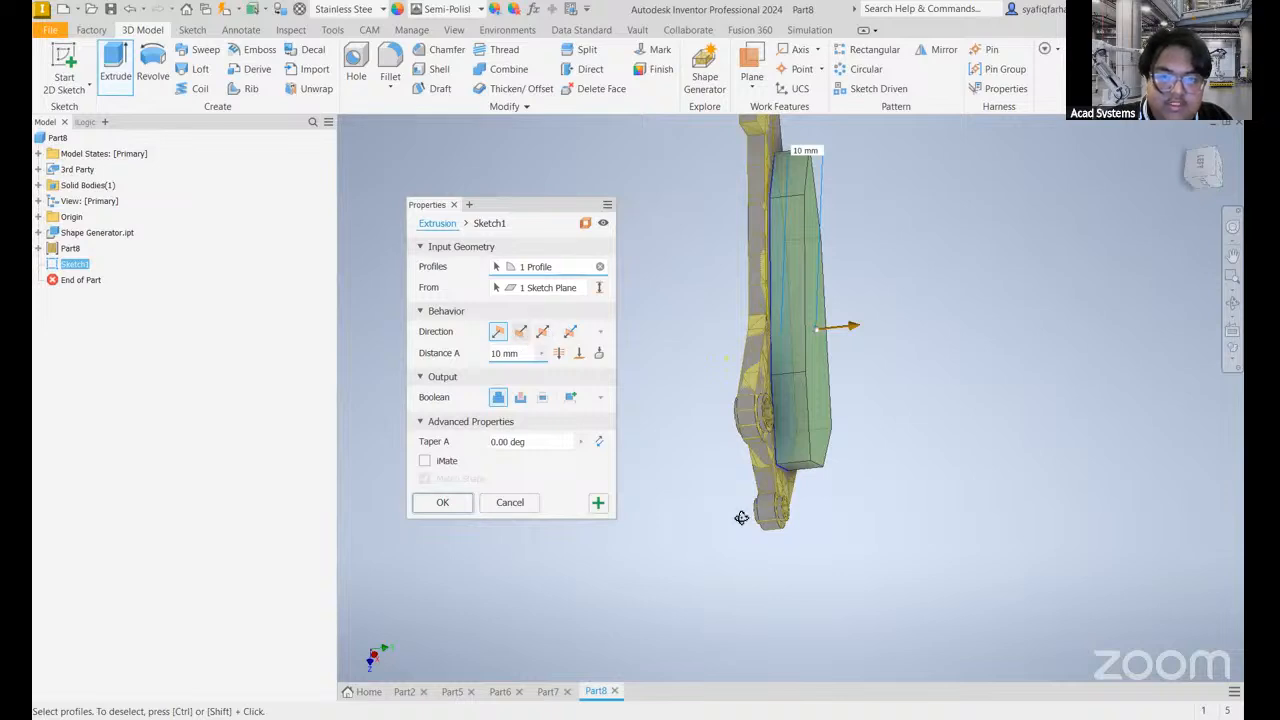
pyautogui.keyDown('shift'); pyautogui.moveTo(741, 517); pyautogui.dragTo(660, 533, button='middle'); pyautogui.keyUp('shift')
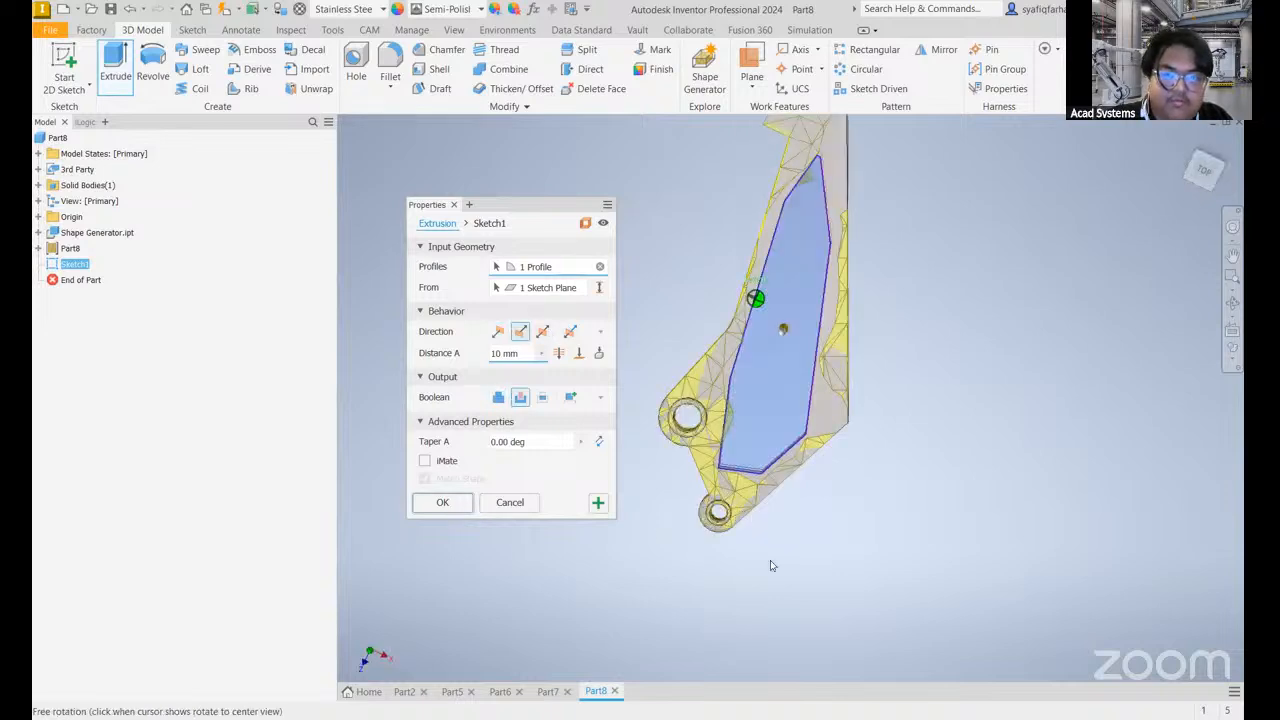
pyautogui.press('Return')
pyautogui.keyDown('shift'); pyautogui.moveTo(730, 487); pyautogui.dragTo(550, 506, button='middle'); pyautogui.keyUp('shift')
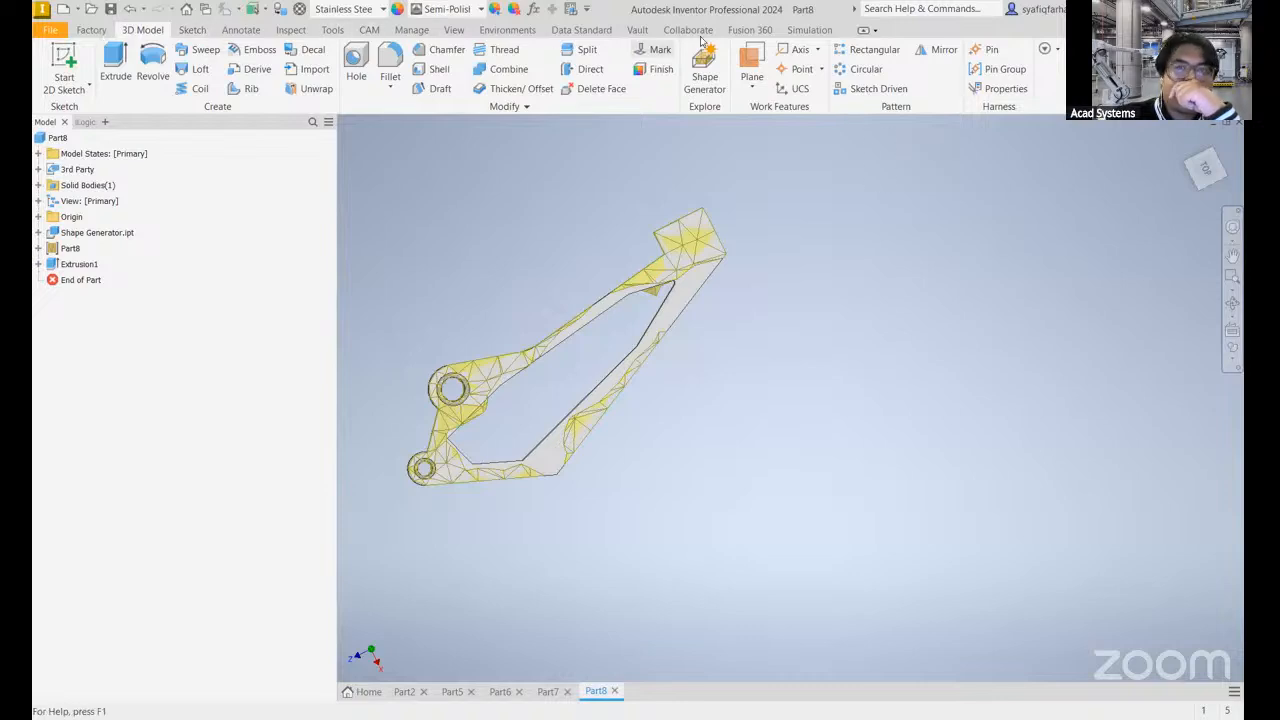
# - Open the Stress Analysis environment for the cut arm
pyautogui.click(519, 31)
pyautogui.moveTo(511, 253); pyautogui.dragTo(423, 223, button='middle')
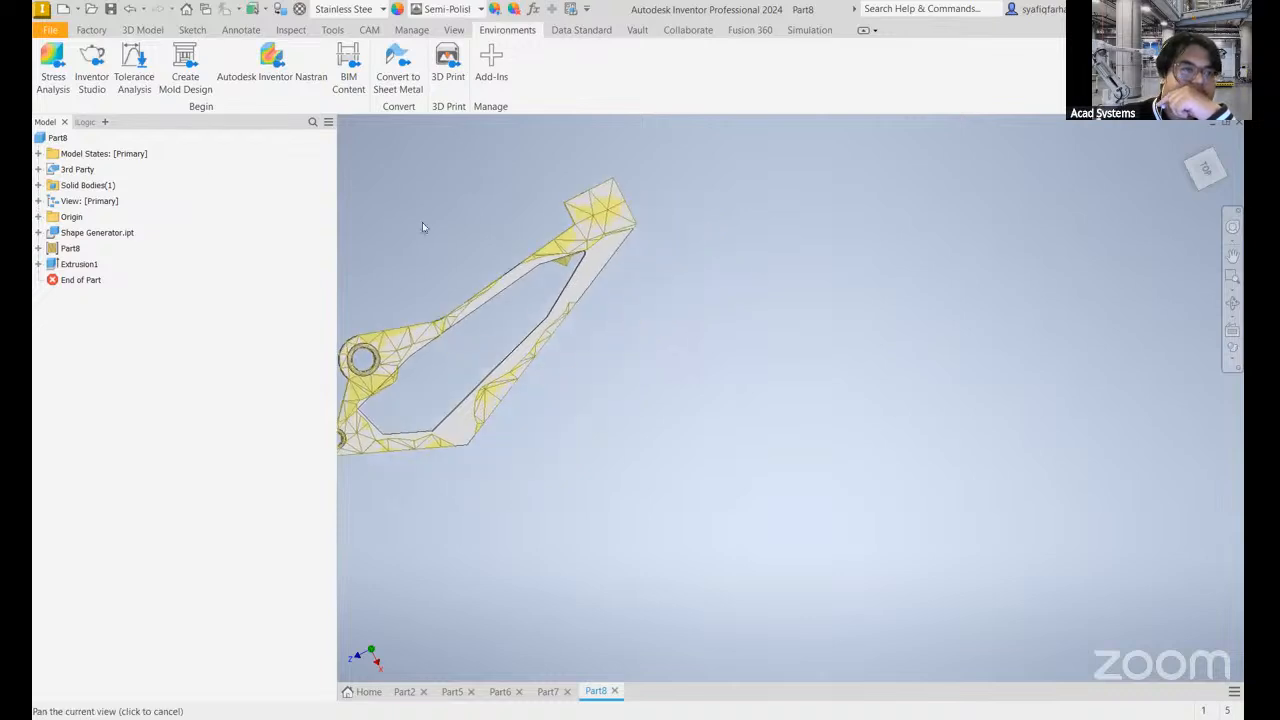
pyautogui.click(55, 70)
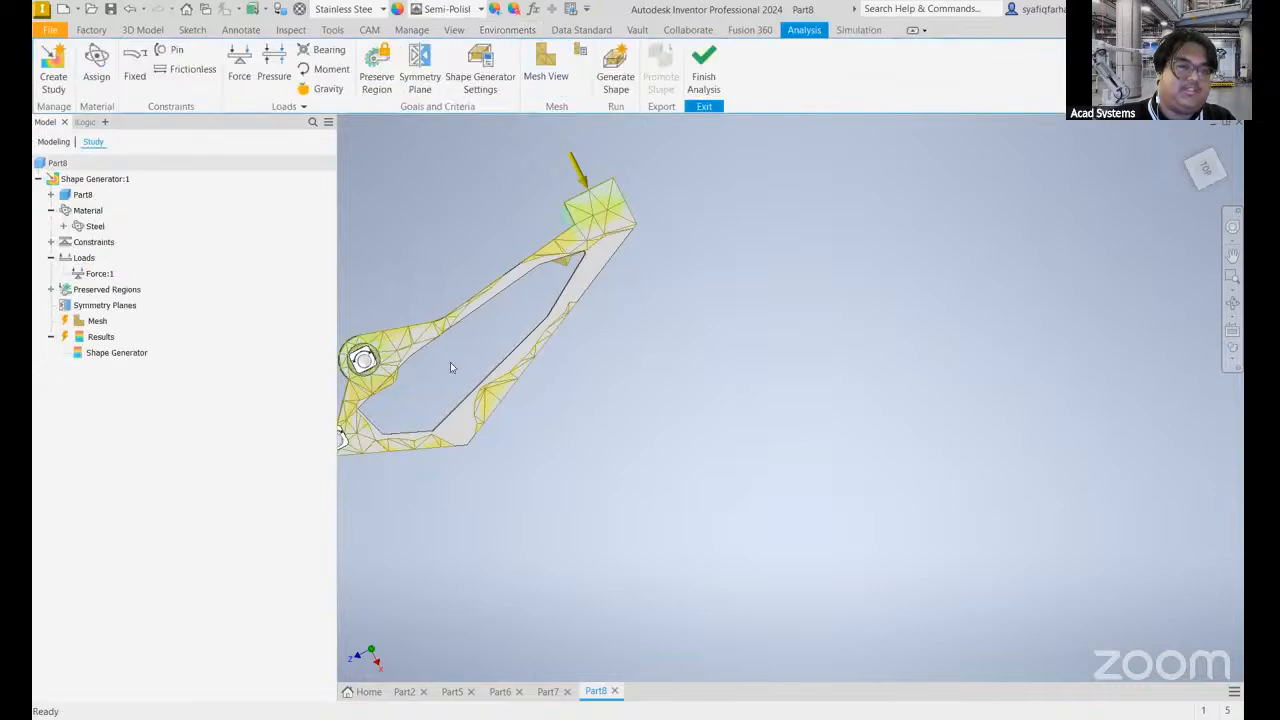
# - Examine the cut arm from the loaded end to both bosses, comparing the remaining material with the promoted mesh
pyautogui.moveTo(589, 372); pyautogui.dragTo(638, 382)
pyautogui.scroll(3, 644, 372)
pyautogui.scroll(-8, 644, 372)
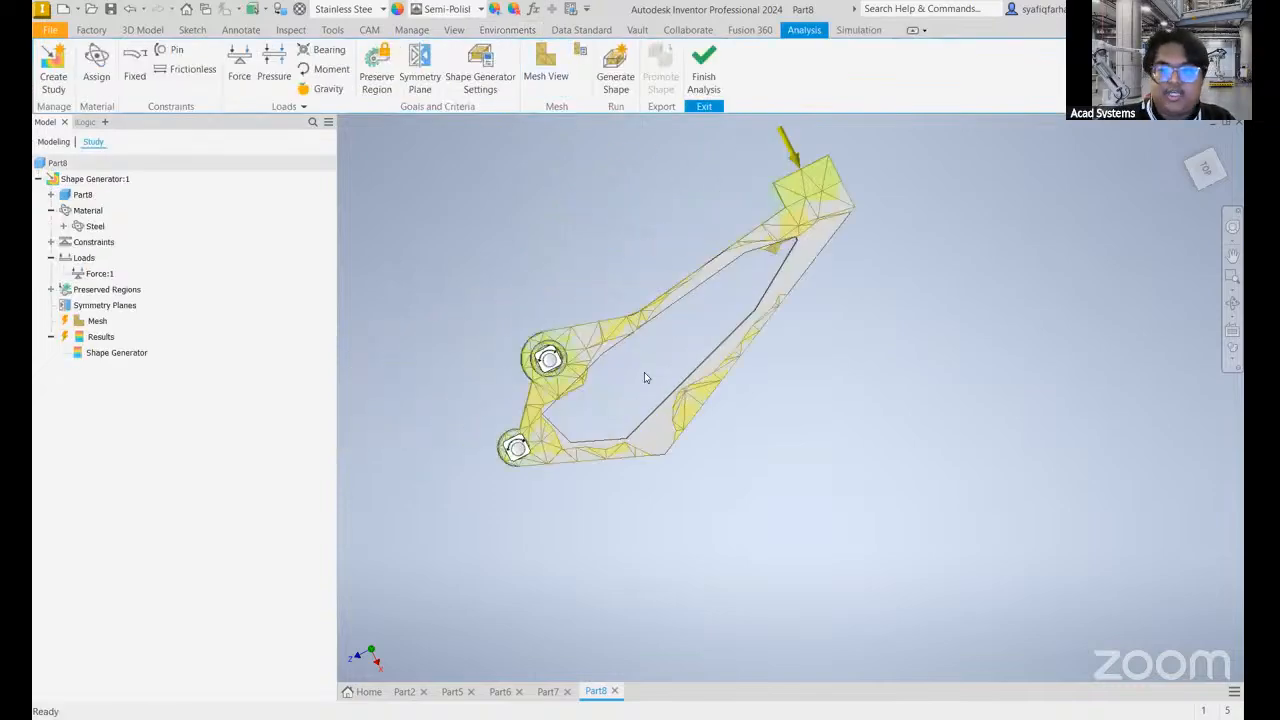
pyautogui.scroll(-3, 610, 362)
pyautogui.scroll(5, 760, 407)
pyautogui.moveTo(800, 365); pyautogui.dragTo(643, 429, button='middle')
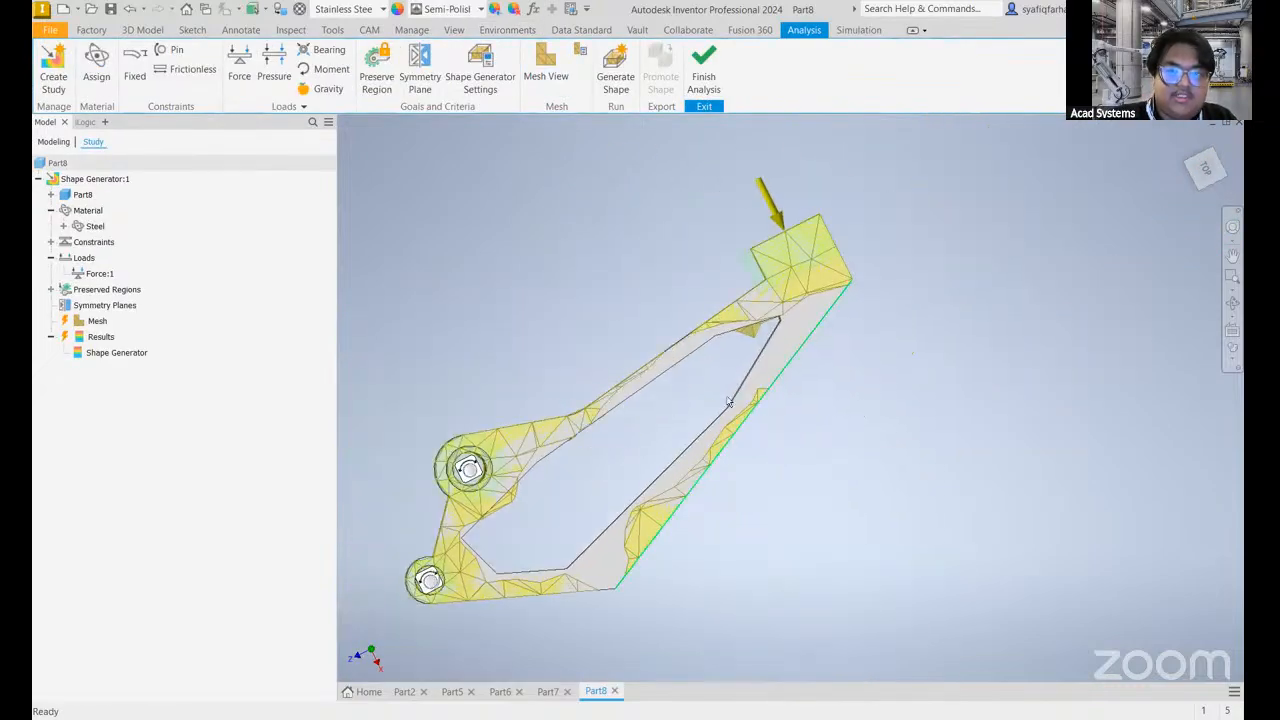
pyautogui.moveTo(689, 351); pyautogui.dragTo(689, 351, button='middle')
pyautogui.scroll(5, 645, 387)
pyautogui.scroll(-10, 648, 389)
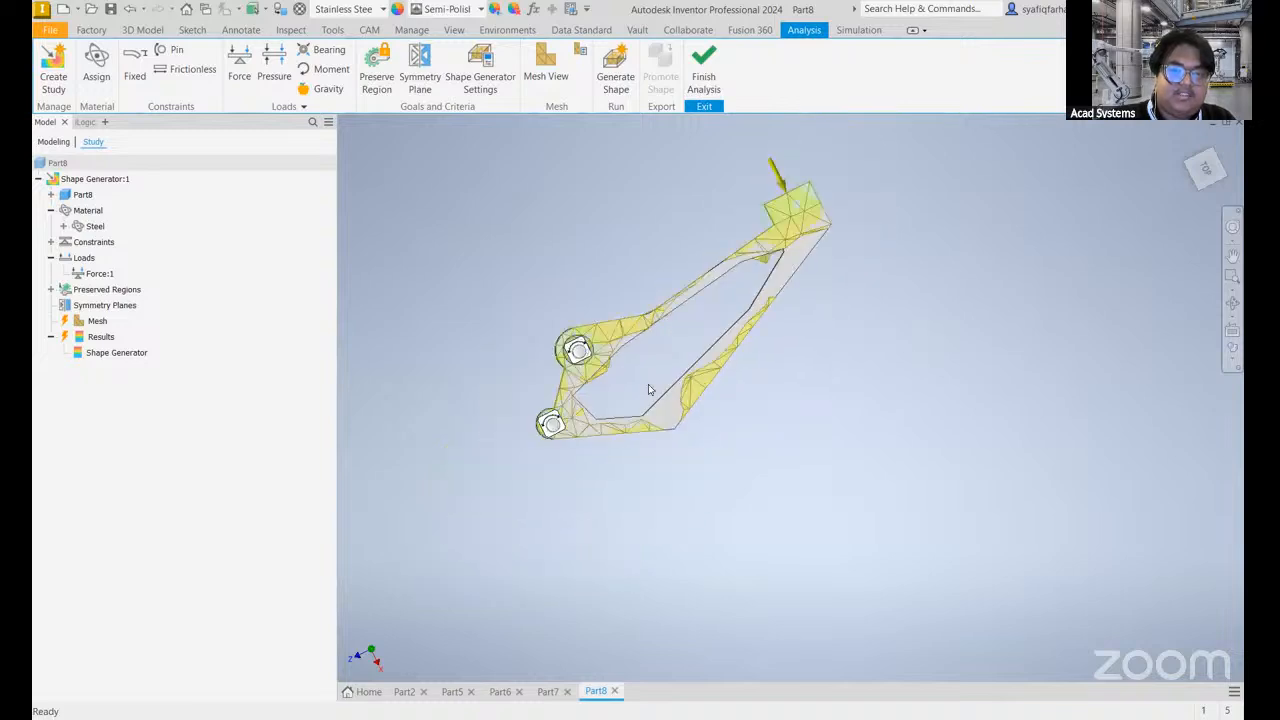
pyautogui.scroll(2, 615, 388)
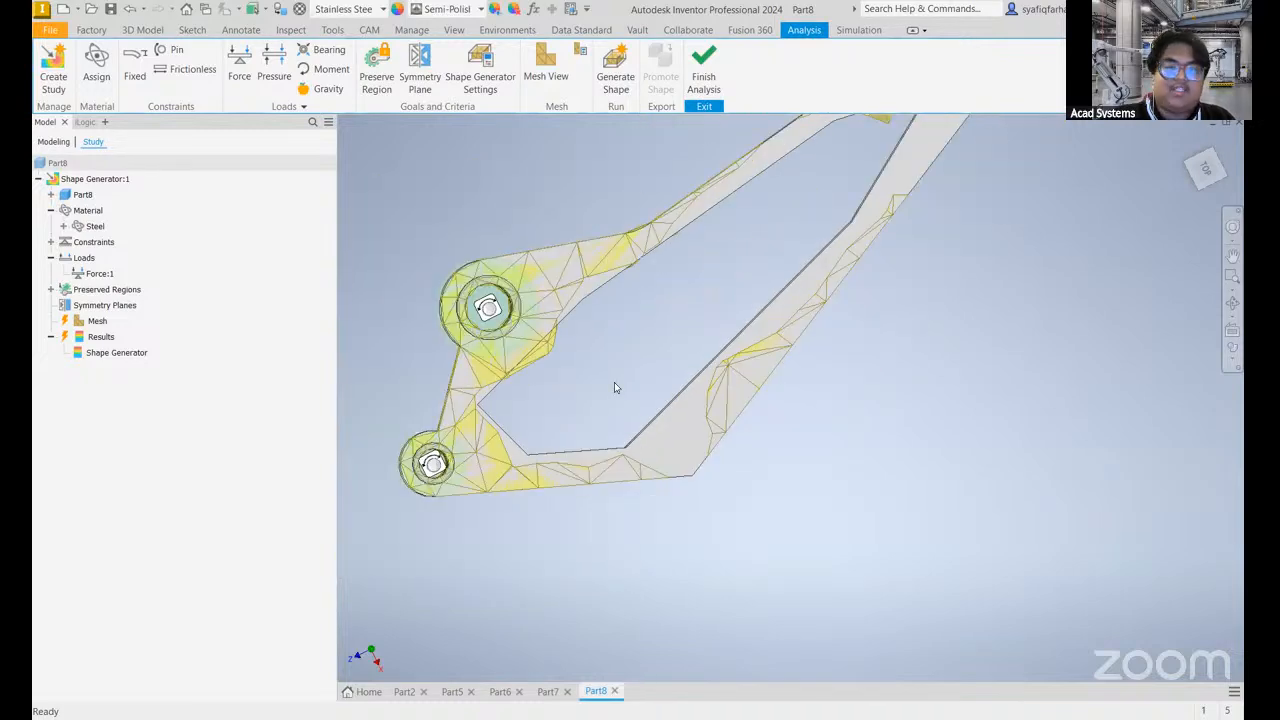
pyautogui.moveTo(634, 386); pyautogui.dragTo(532, 511, button='middle')
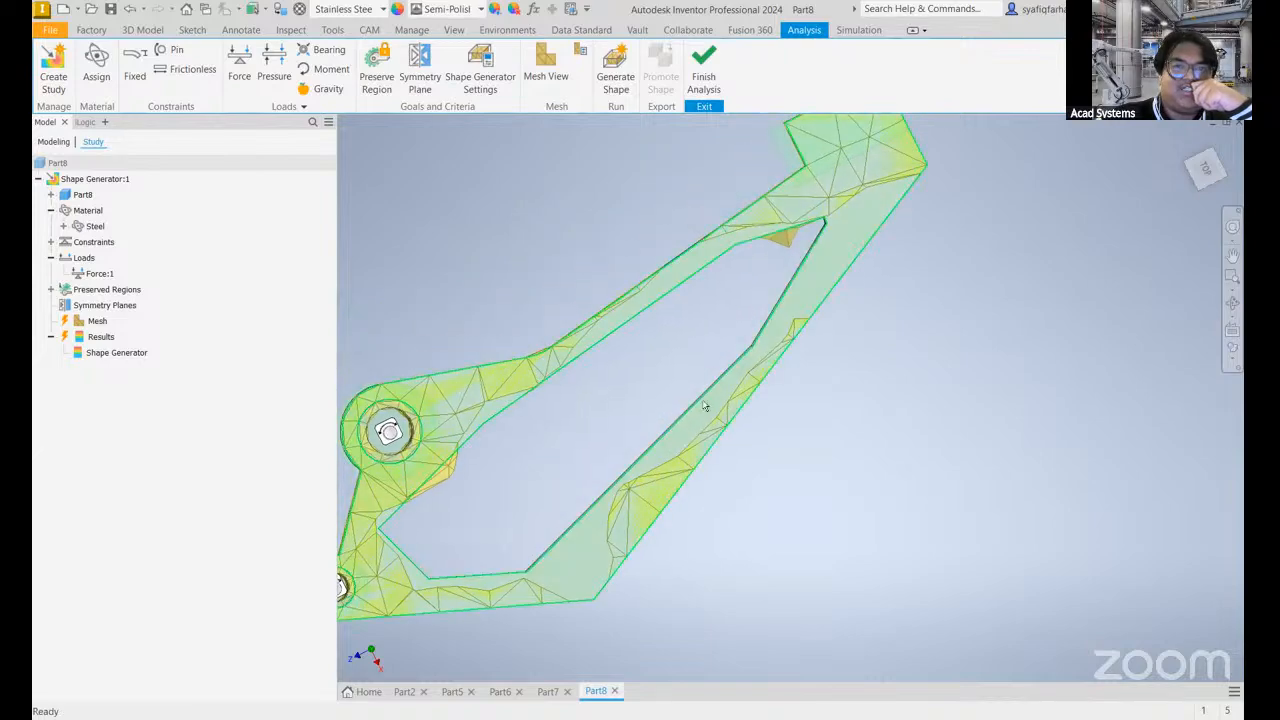
pyautogui.moveTo(618, 519); pyautogui.dragTo(535, 680, button='middle')
pyautogui.moveTo(577, 451); pyautogui.dragTo(734, 227, button='middle')
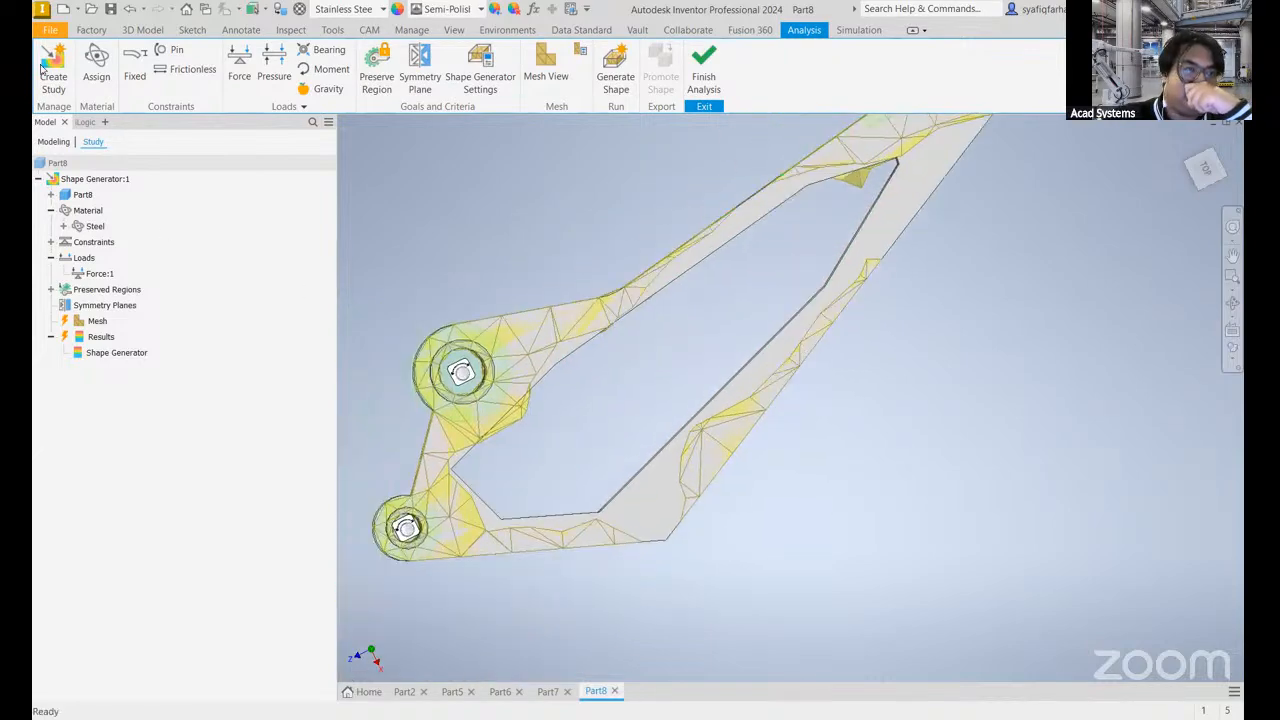
# - Create a single-point Static Analysis study with bonded contacts and a 0.100 mm contact tolerance
pyautogui.click(45, 80)
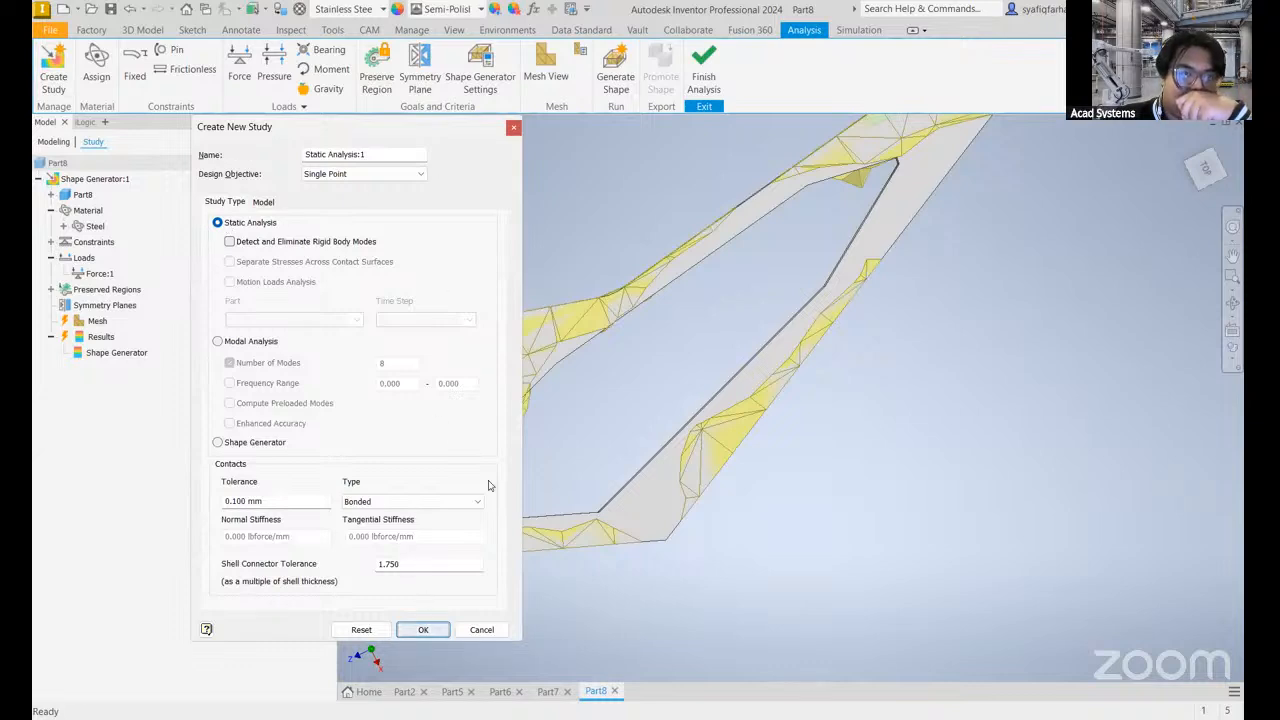
pyautogui.press('Return')
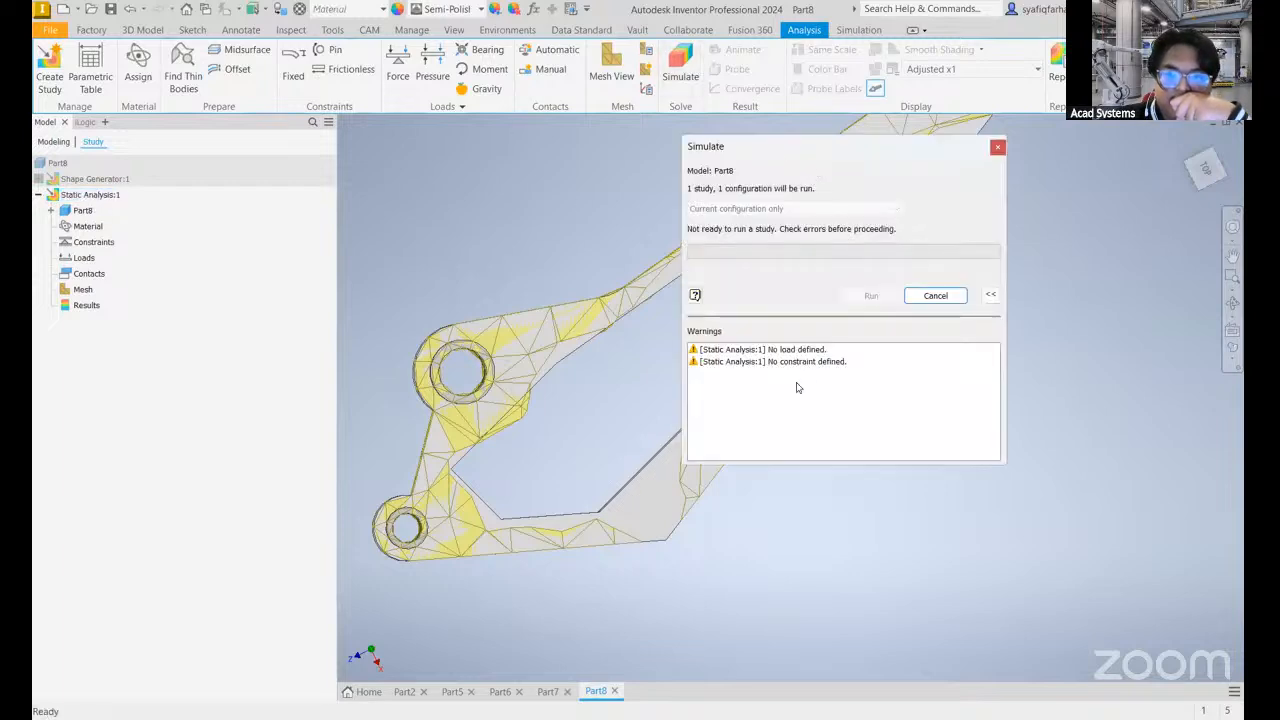
# - Add separate pin constraints to the inner cylindrical faces of the larger and smaller boss holes
pyautogui.click(997, 147)
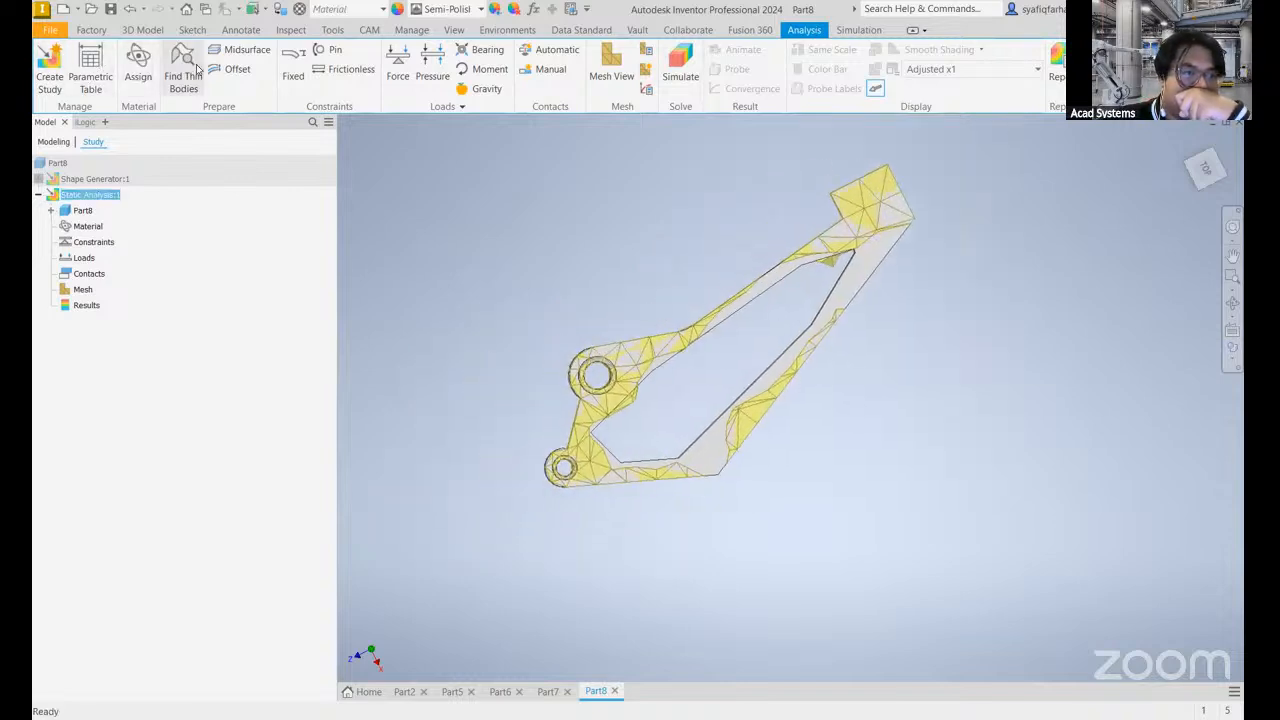
pyautogui.click(327, 58)
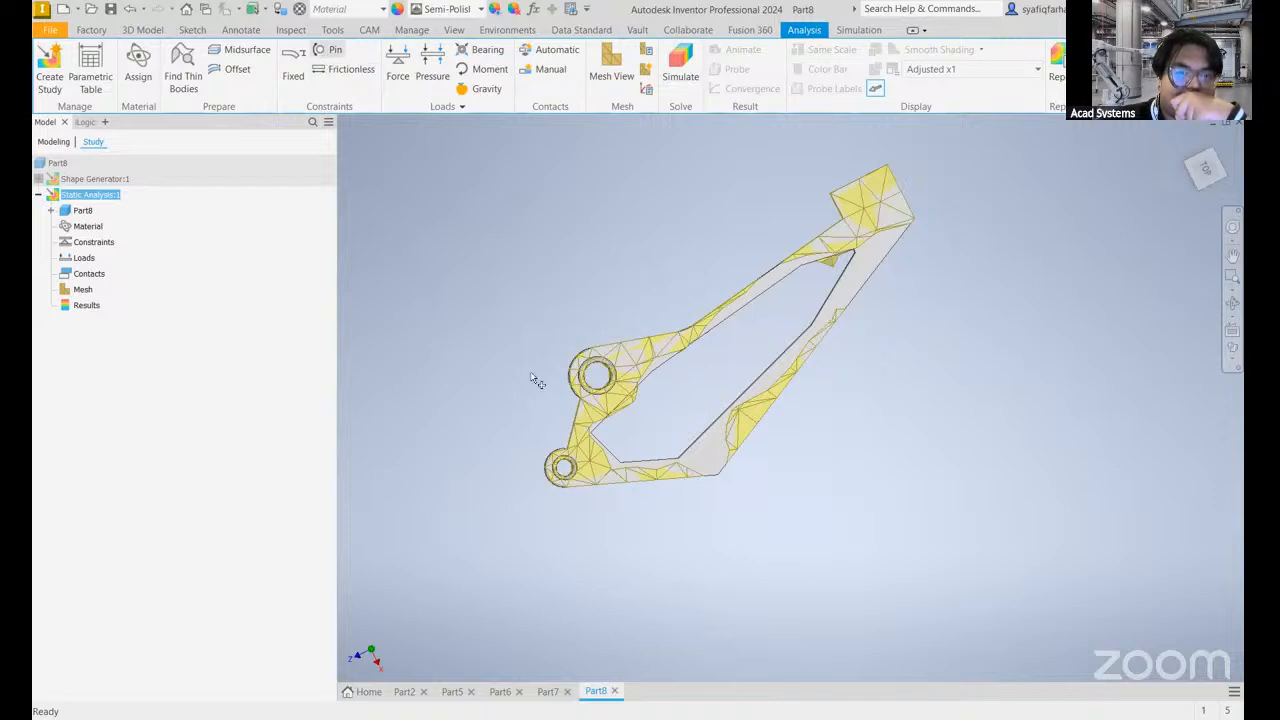
pyautogui.scroll(-4, 652, 318)
pyautogui.click(652, 318)
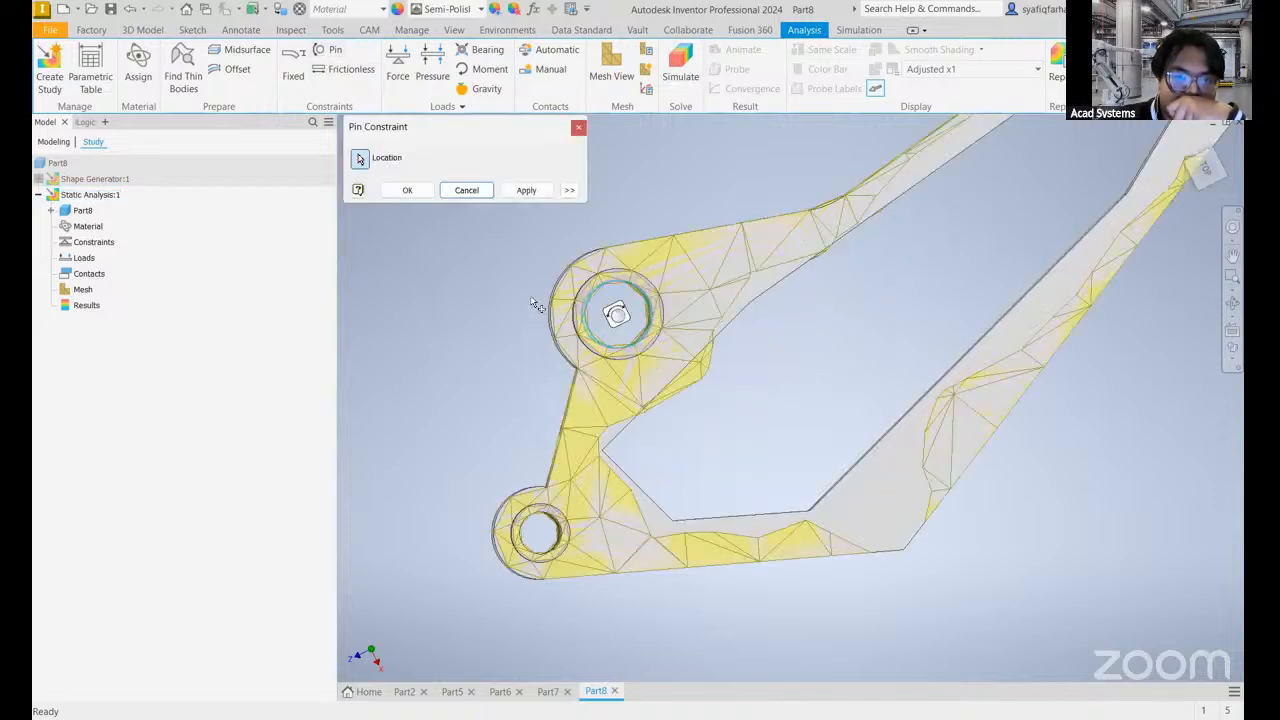
pyautogui.click(560, 534)
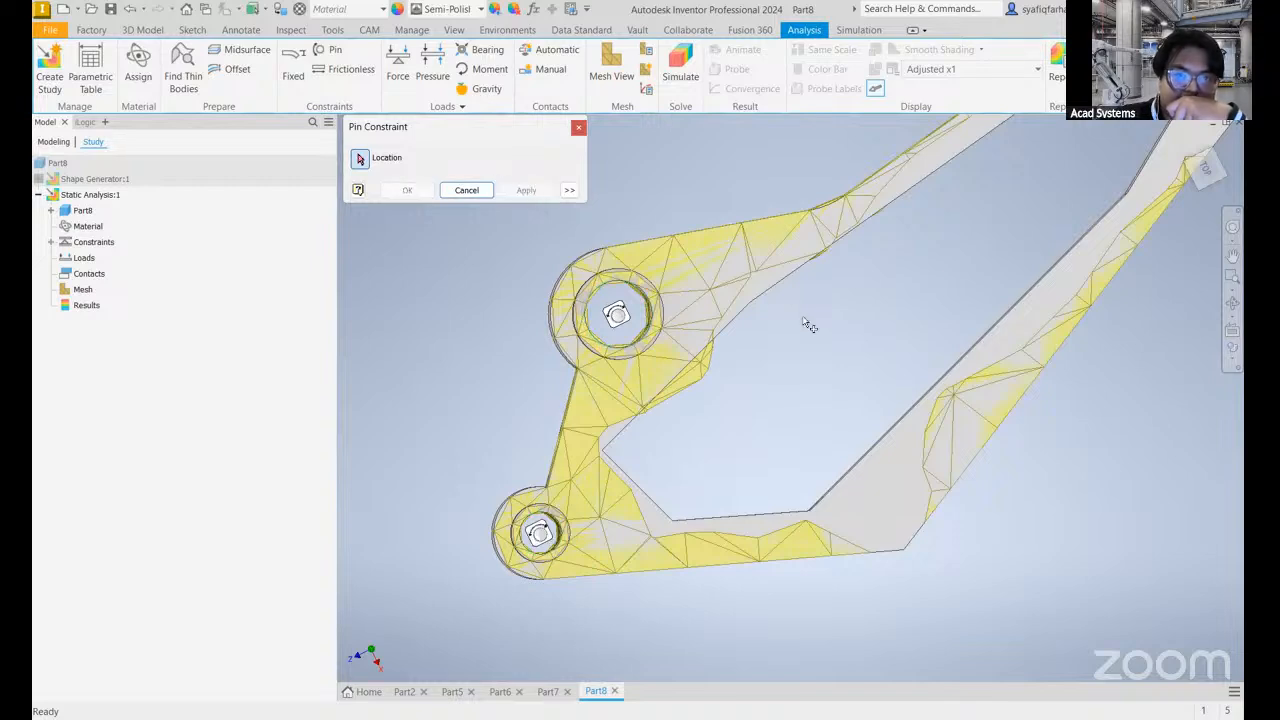
pyautogui.click(466, 190)
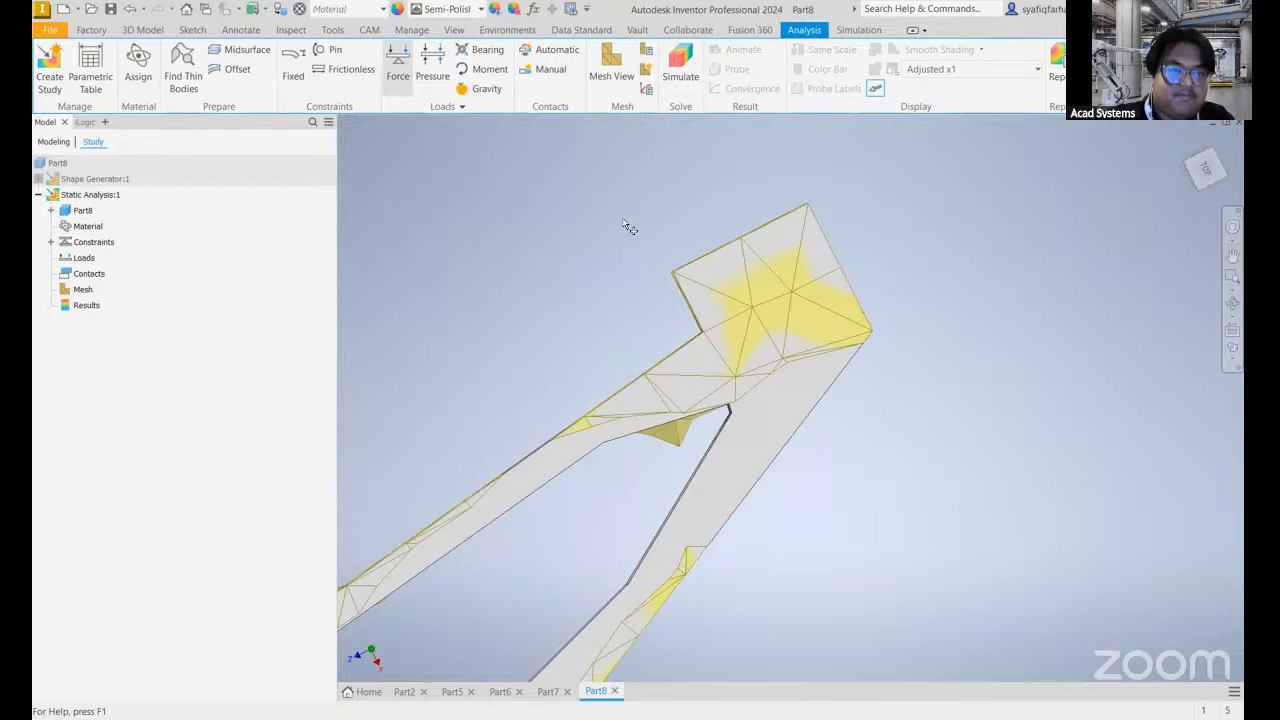
# - Apply a 500 N force to the upper side face of the end block, directed into the arm
pyautogui.keyDown('shift'); pyautogui.moveTo(712, 319); pyautogui.dragTo(736, 369, button='middle'); pyautogui.keyUp('shift')
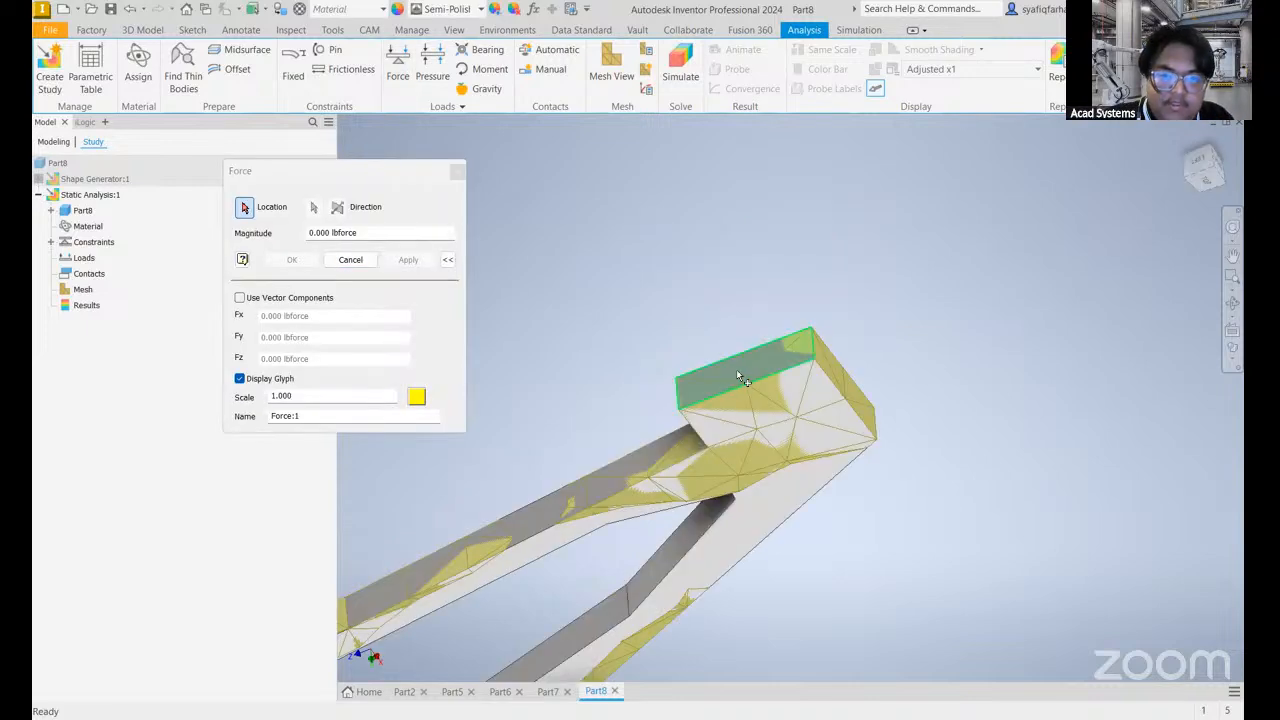
pyautogui.click(736, 369)
pyautogui.click(402, 230)
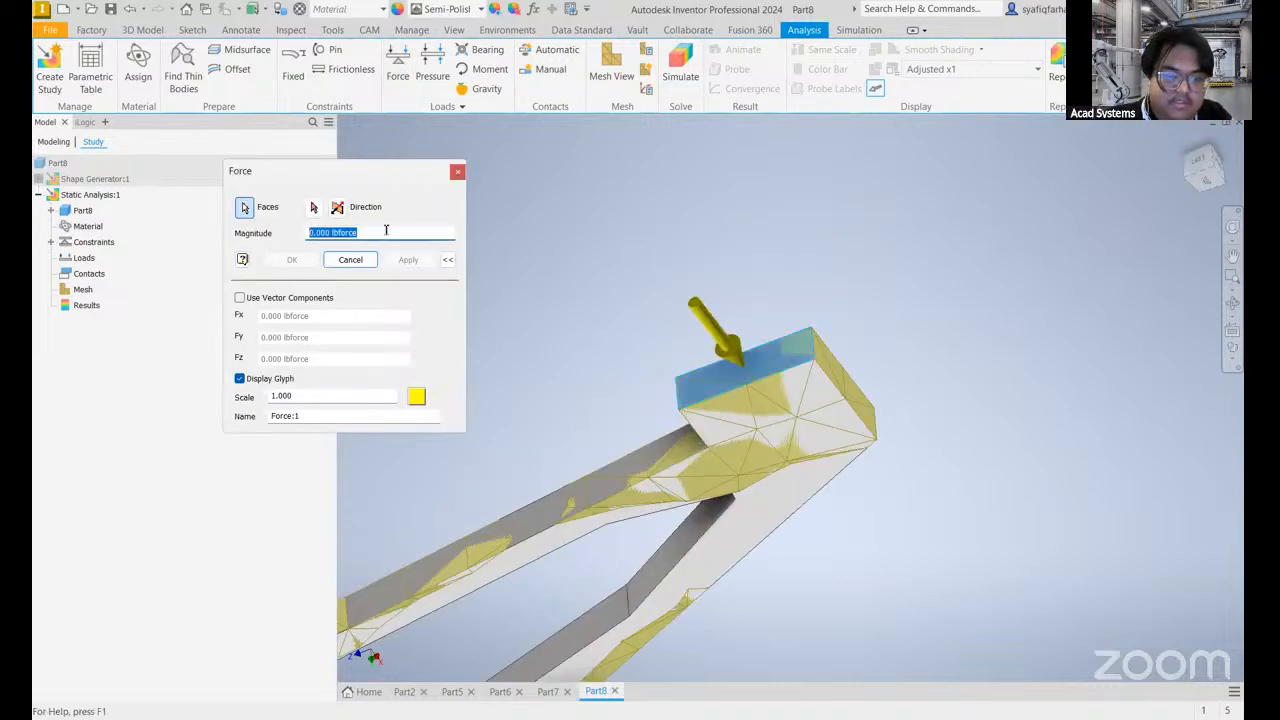
pyautogui.write('500N')
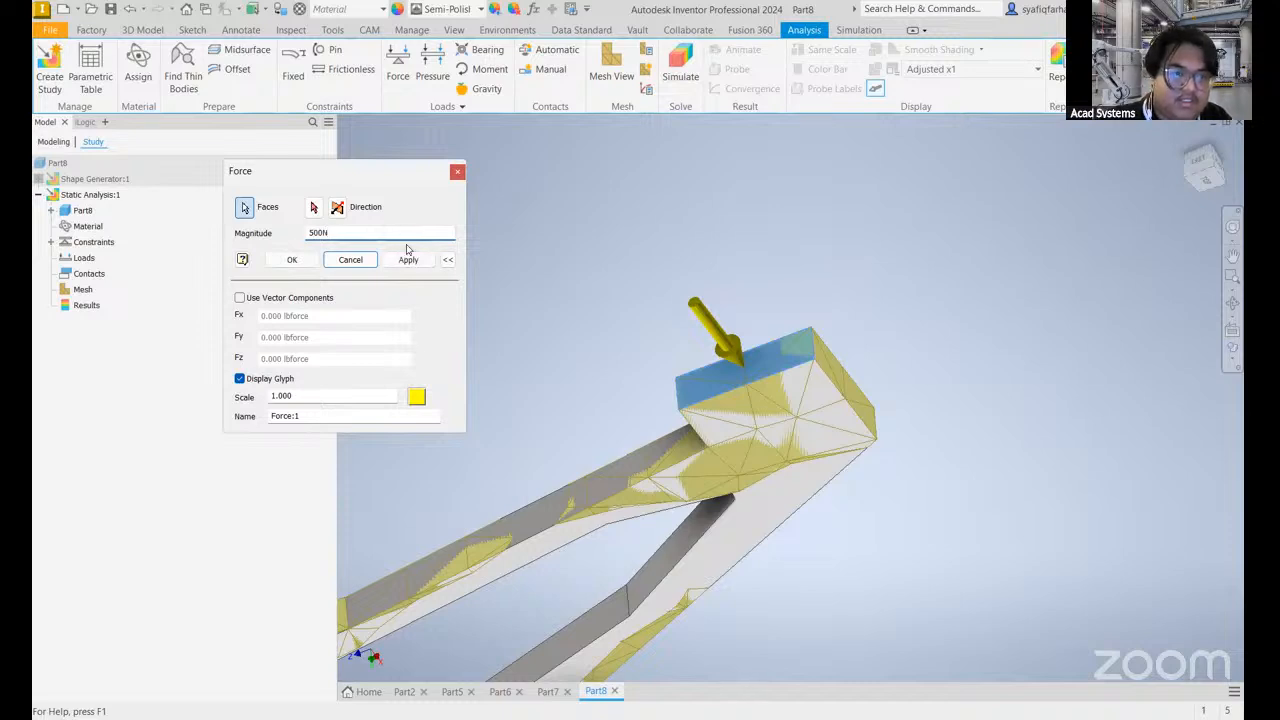
pyautogui.click(408, 259)
pyautogui.keyDown('shift'); pyautogui.moveTo(514, 471); pyautogui.dragTo(463, 193, button='middle'); pyautogui.keyUp('shift')
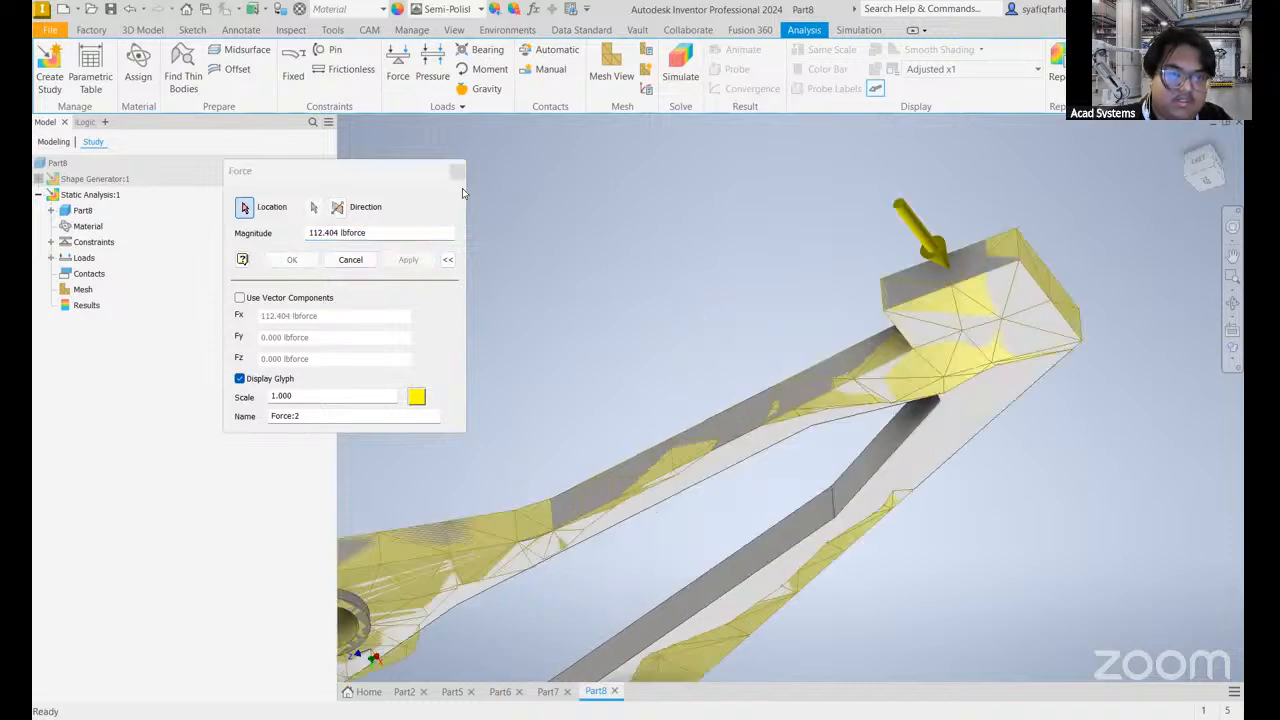
pyautogui.click(457, 172)
# - Run the static analysis of the cut arm with the pin constraints and force applied
pyautogui.scroll(-3, 698, 478)
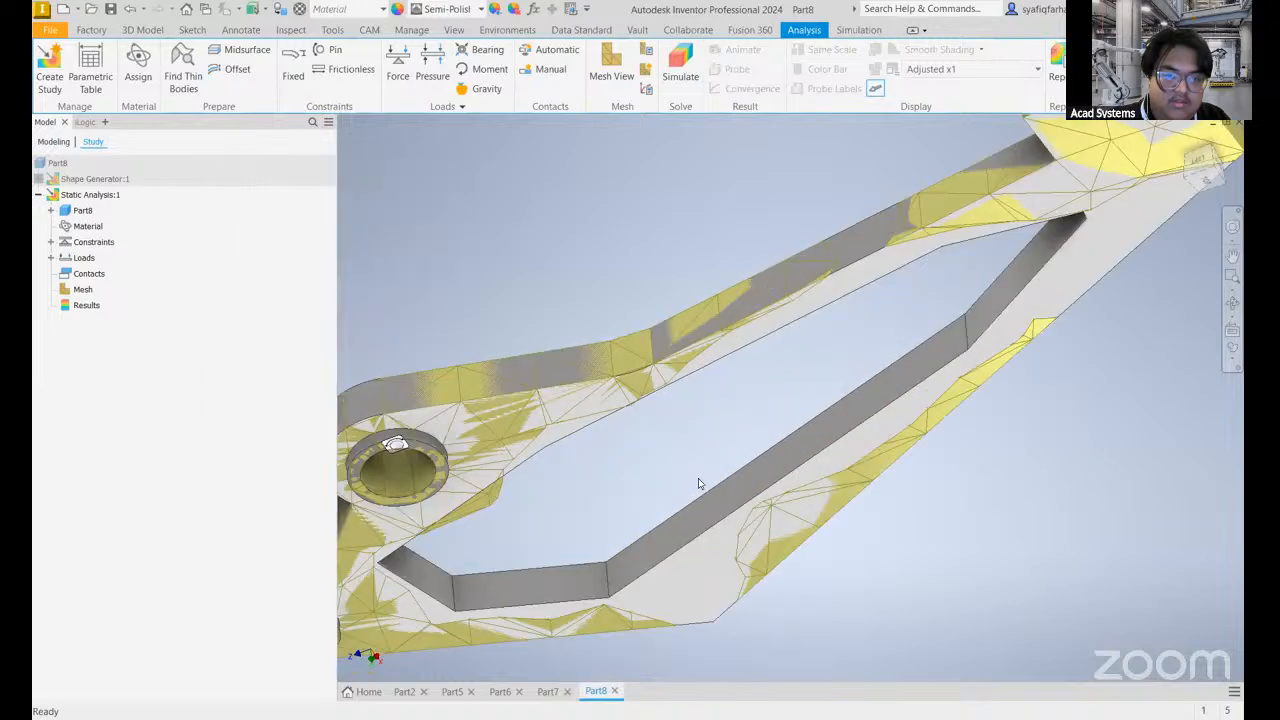
pyautogui.keyDown('shift'); pyautogui.moveTo(705, 468); pyautogui.dragTo(538, 326, button='middle'); pyautogui.keyUp('shift')
pyautogui.scroll(-3, 540, 326)
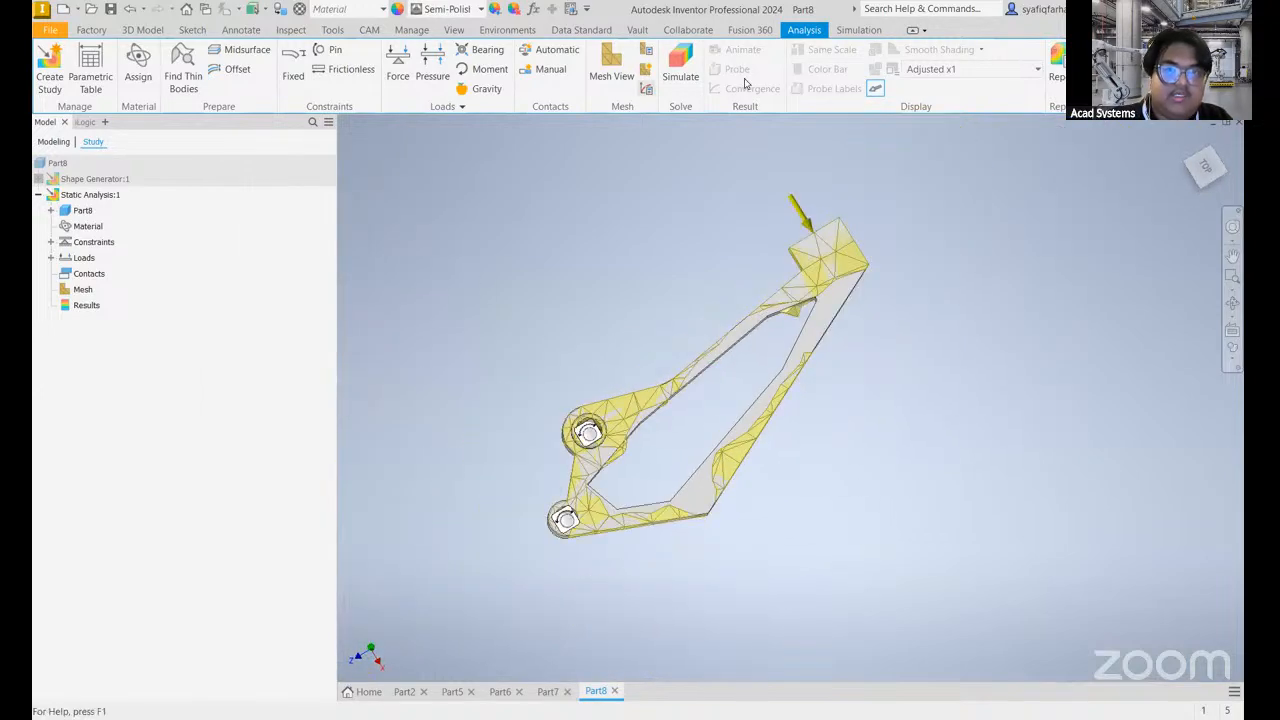
pyautogui.click(695, 69)
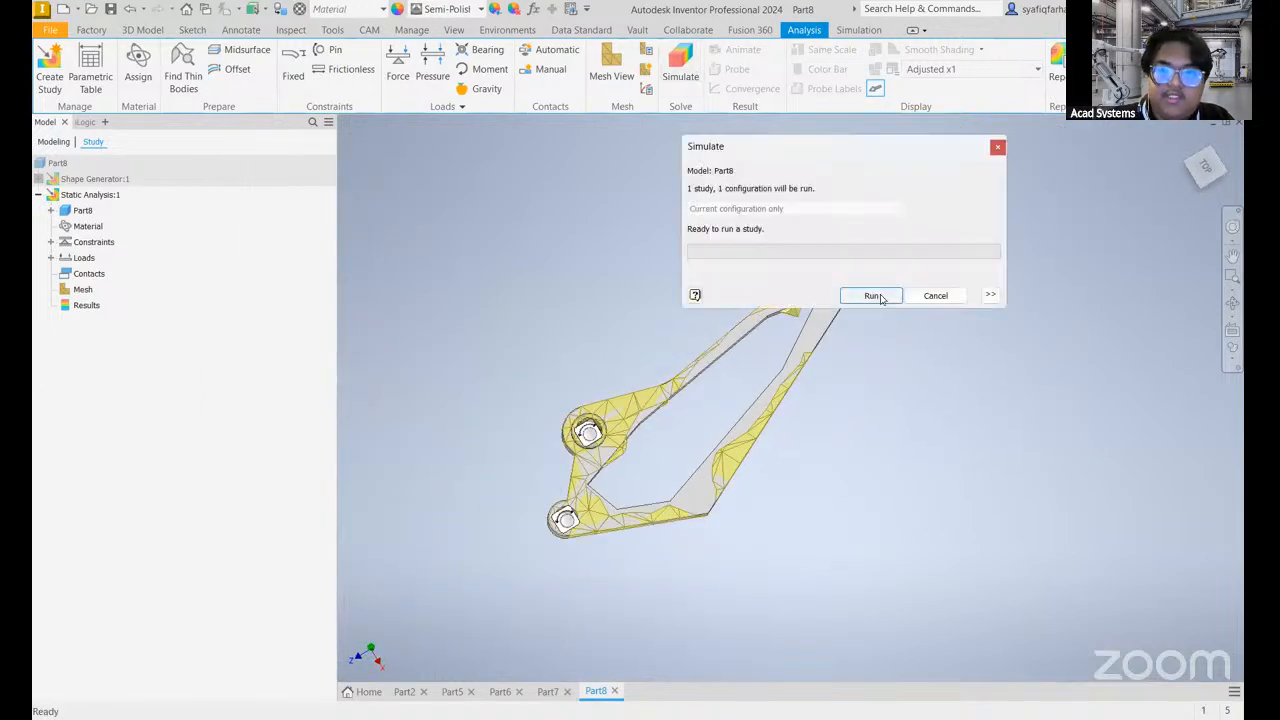
pyautogui.click(871, 295)
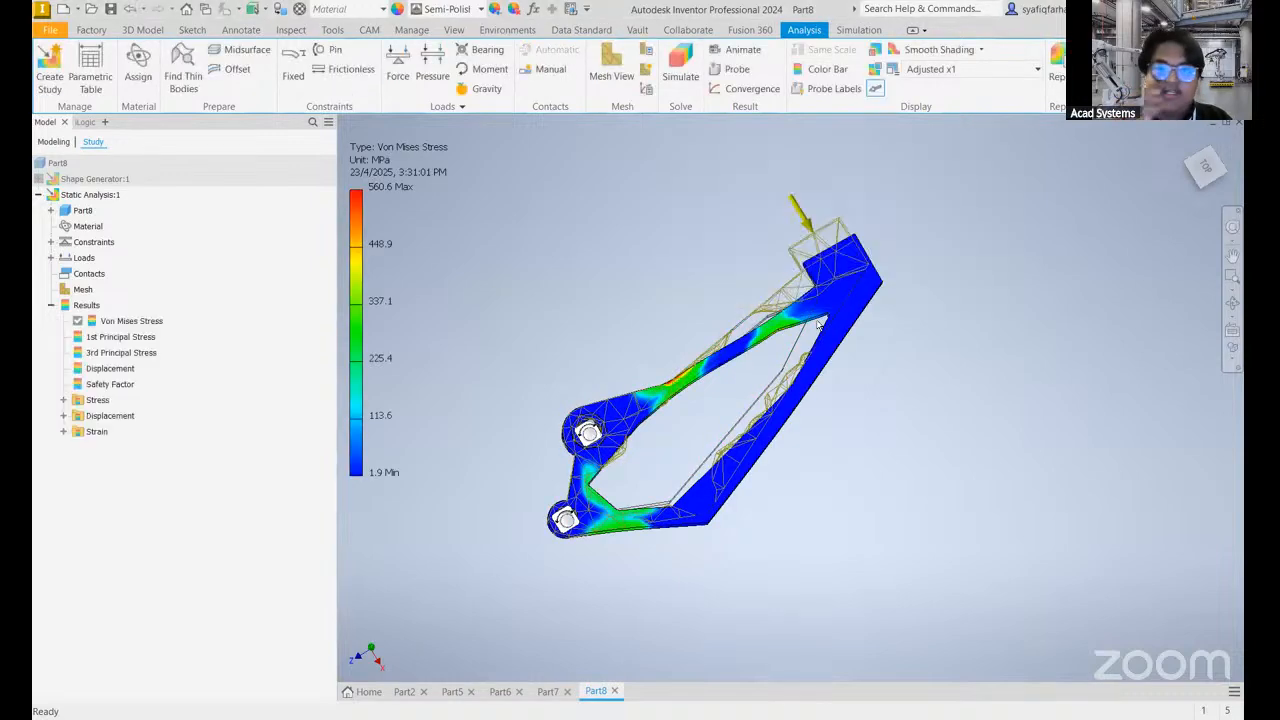
# - Examine the Von Mises stress distribution around both bosses, the cutout corners and the upper strut
pyautogui.keyDown('shift'); pyautogui.moveTo(740, 516); pyautogui.dragTo(617, 485, button='middle'); pyautogui.keyUp('shift')
pyautogui.moveTo(500, 460); pyautogui.dragTo(714, 314, button='middle')
pyautogui.scroll(-3, 660, 340)
pyautogui.scroll(8, 660, 340)
pyautogui.scroll(-2, 714, 314)
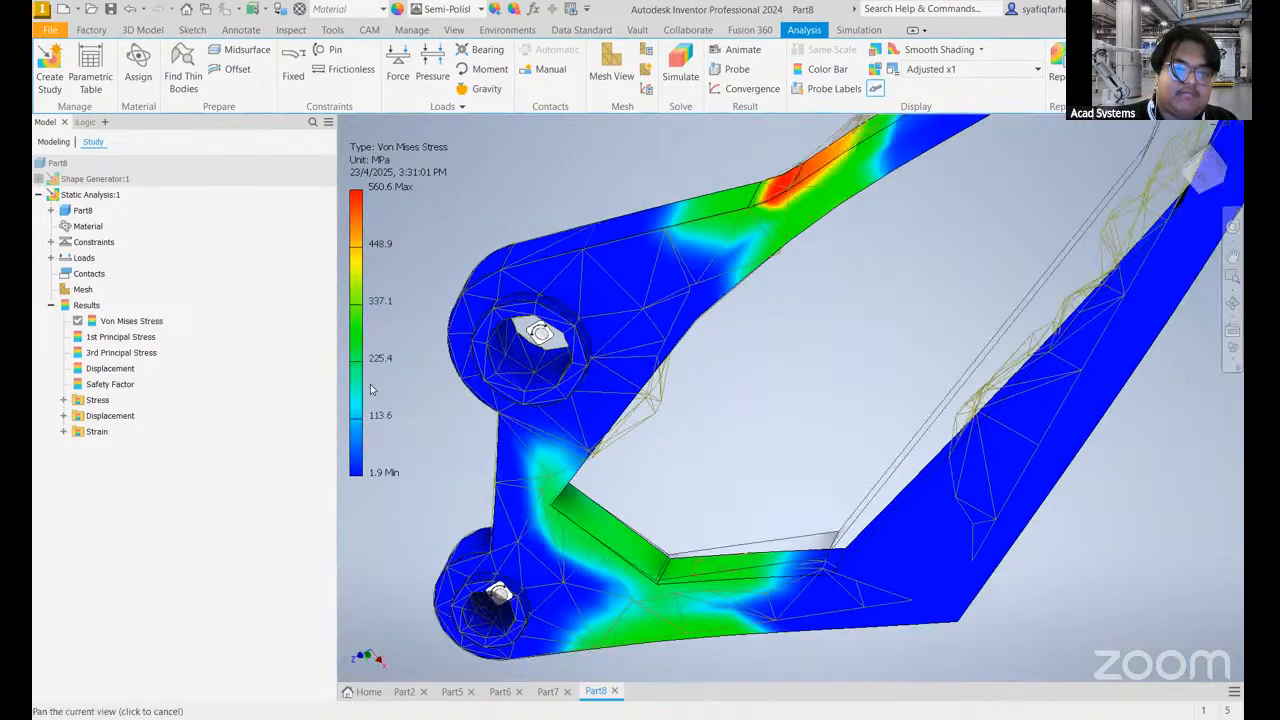
pyautogui.moveTo(663, 440); pyautogui.dragTo(559, 558, button='middle')
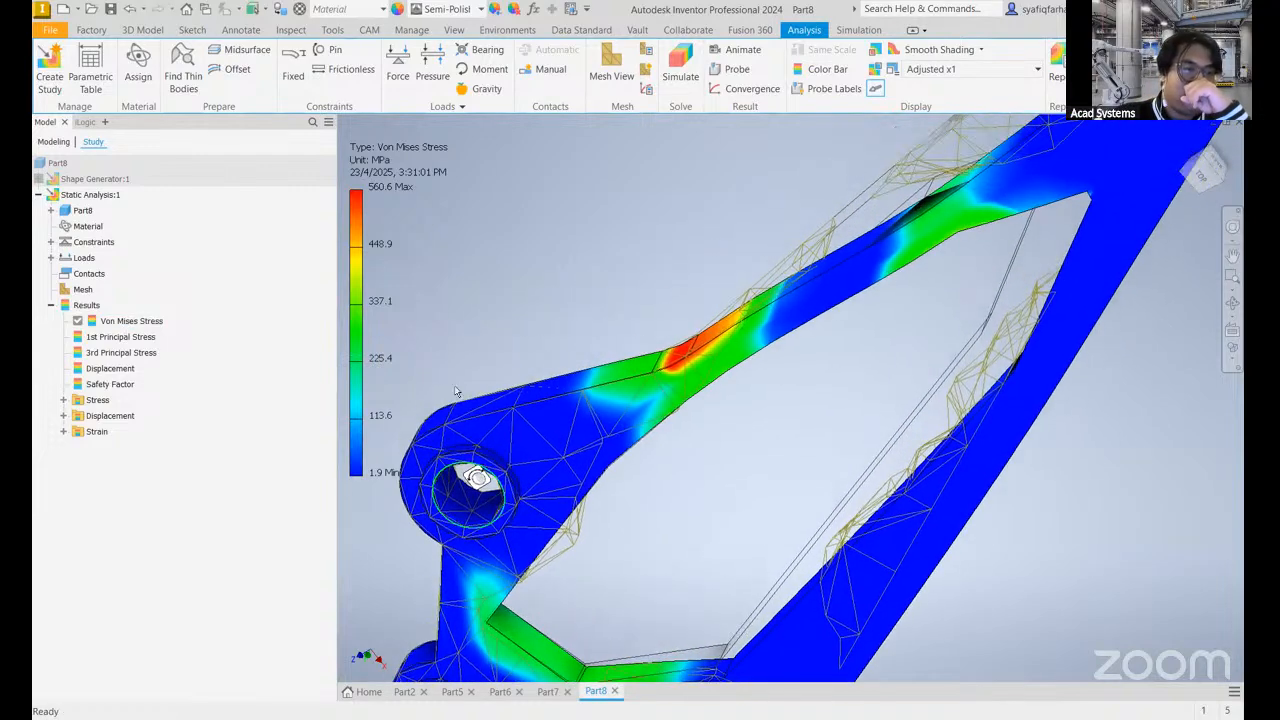
# - Display the Safety Factor result and examine it along both struts, around the bosses and at the loaded end
pyautogui.doubleClick(119, 390)
pyautogui.moveTo(685, 594); pyautogui.dragTo(659, 484, button='middle')
pyautogui.scroll(-3, 658, 487)
pyautogui.moveTo(732, 452); pyautogui.dragTo(638, 509, button='middle')
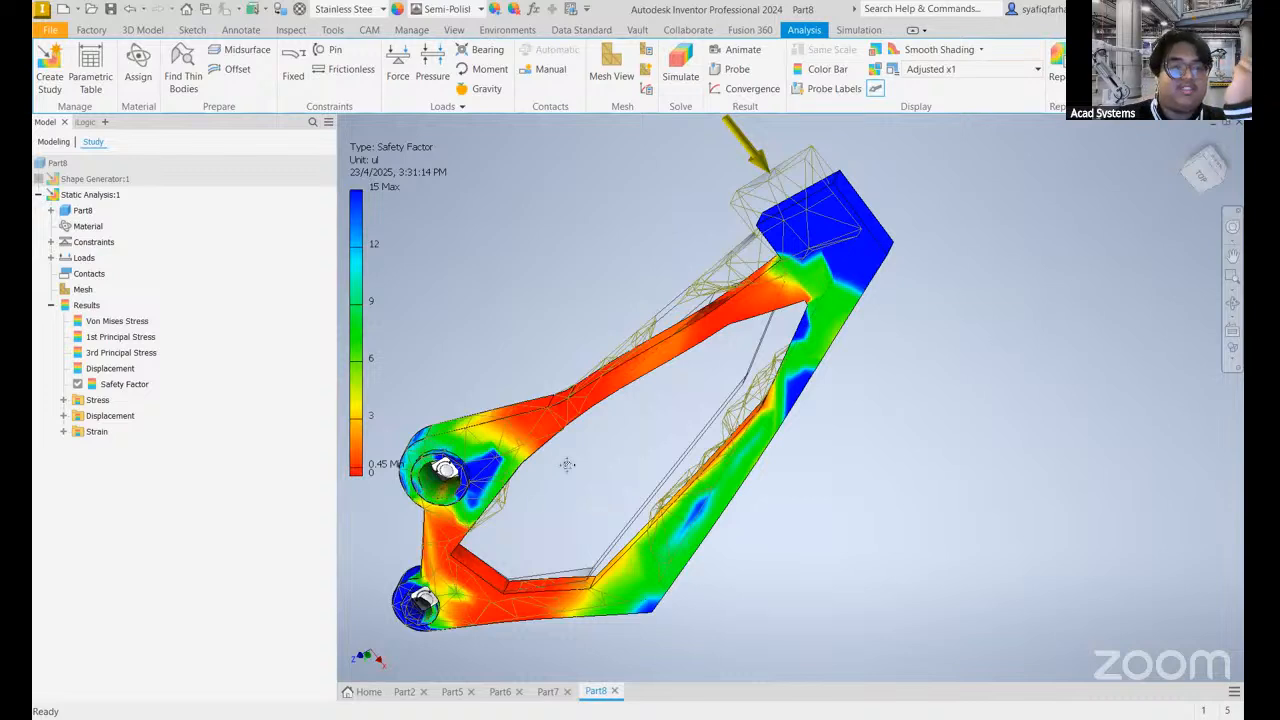
pyautogui.moveTo(566, 464); pyautogui.dragTo(596, 414, button='middle')
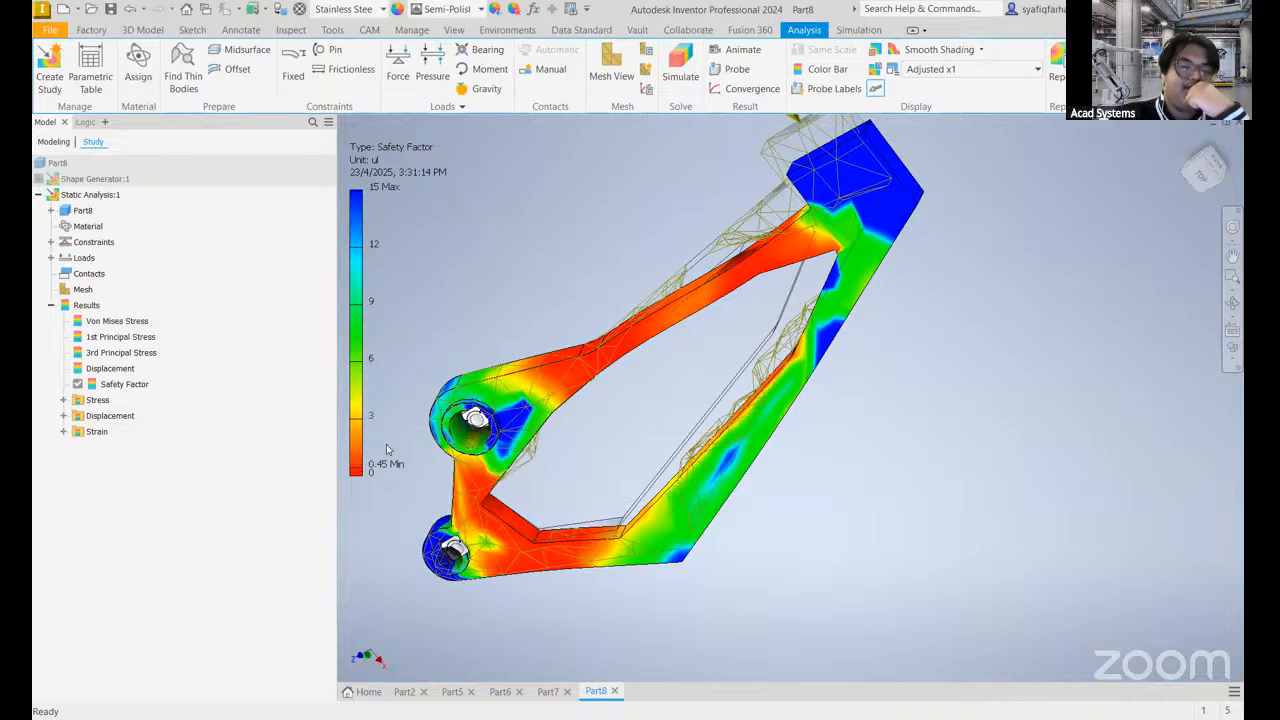
pyautogui.moveTo(581, 303); pyautogui.dragTo(506, 251, button='middle')
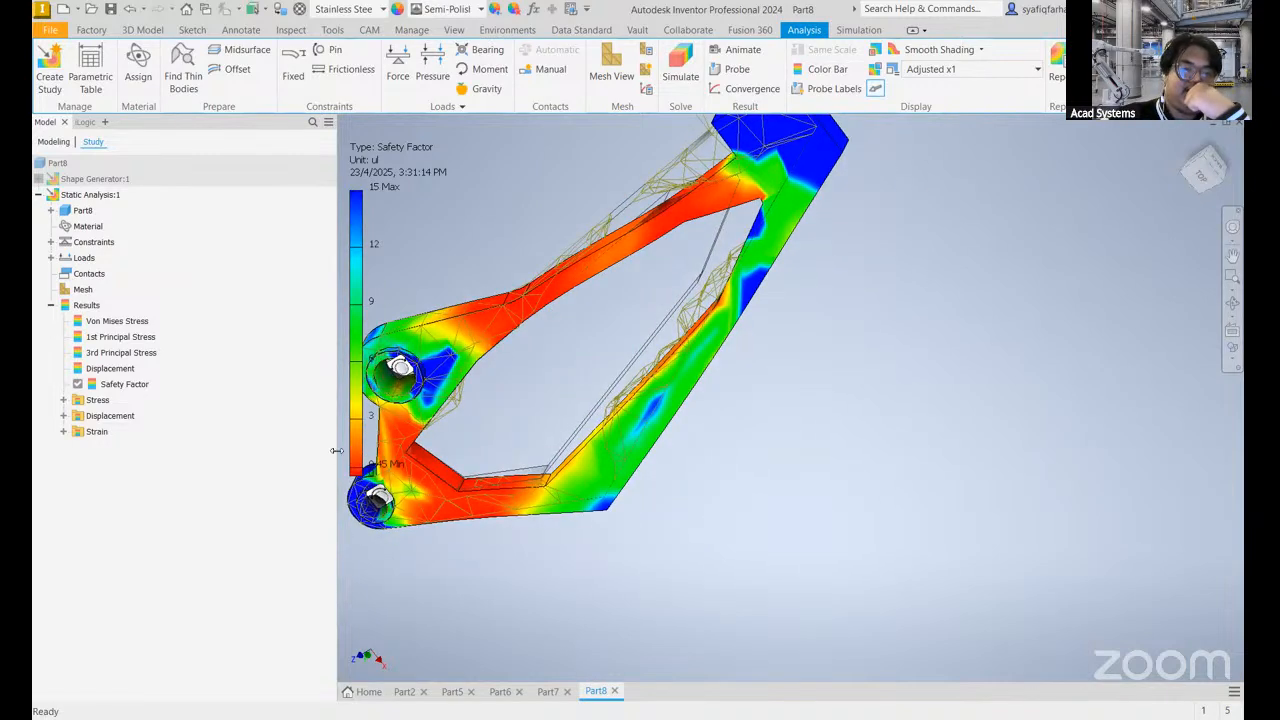
pyautogui.scroll(-3, 520, 451)
pyautogui.scroll(5, 560, 452)
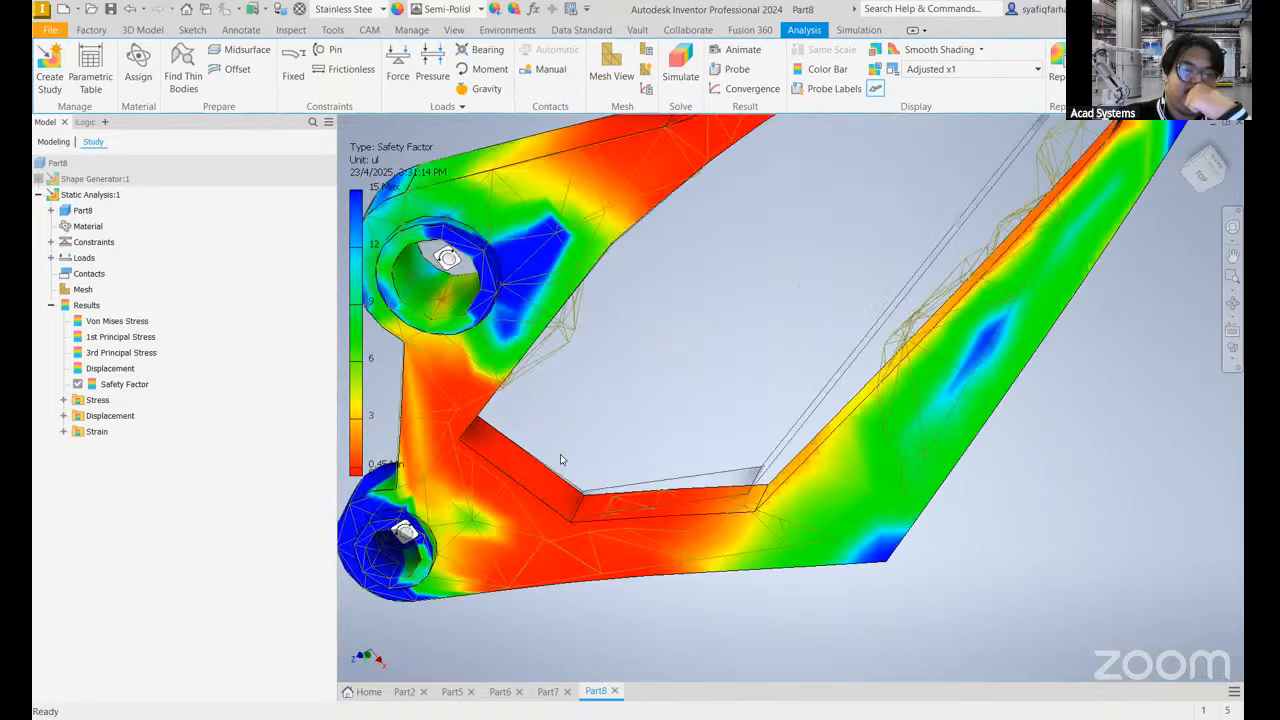
pyautogui.scroll(-3, 600, 424)
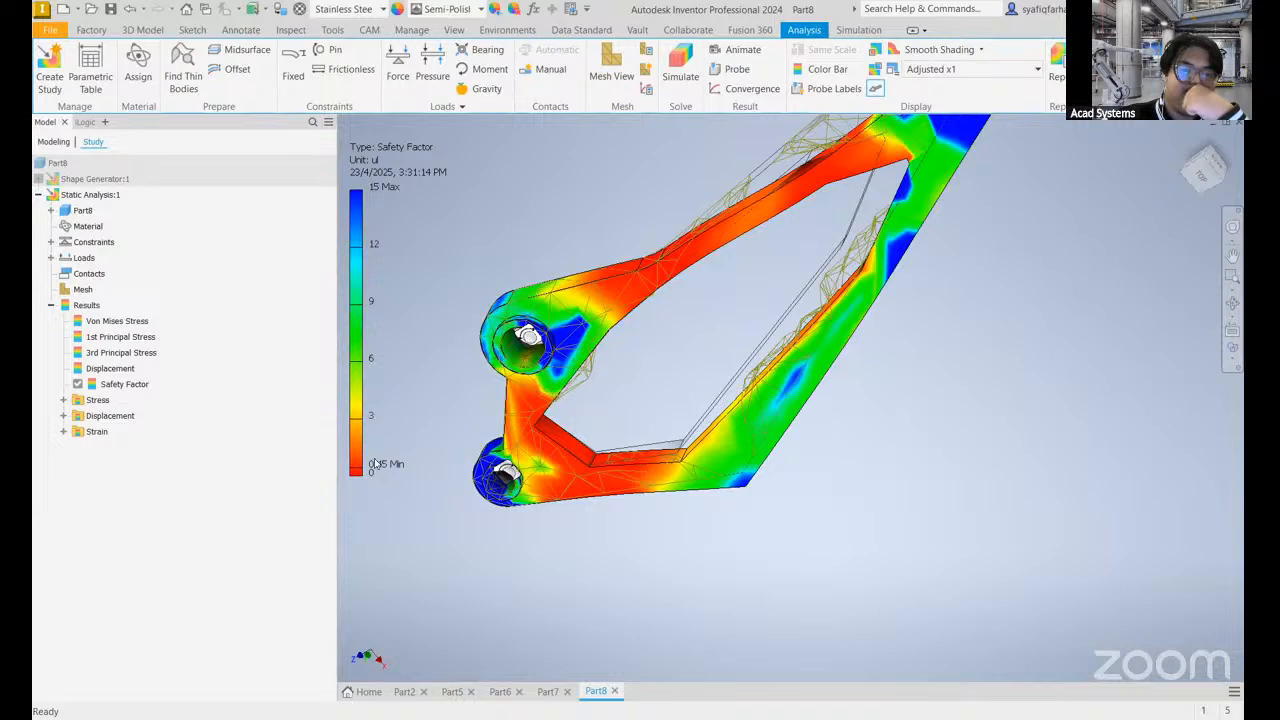
pyautogui.moveTo(701, 412); pyautogui.dragTo(626, 494, button='middle')
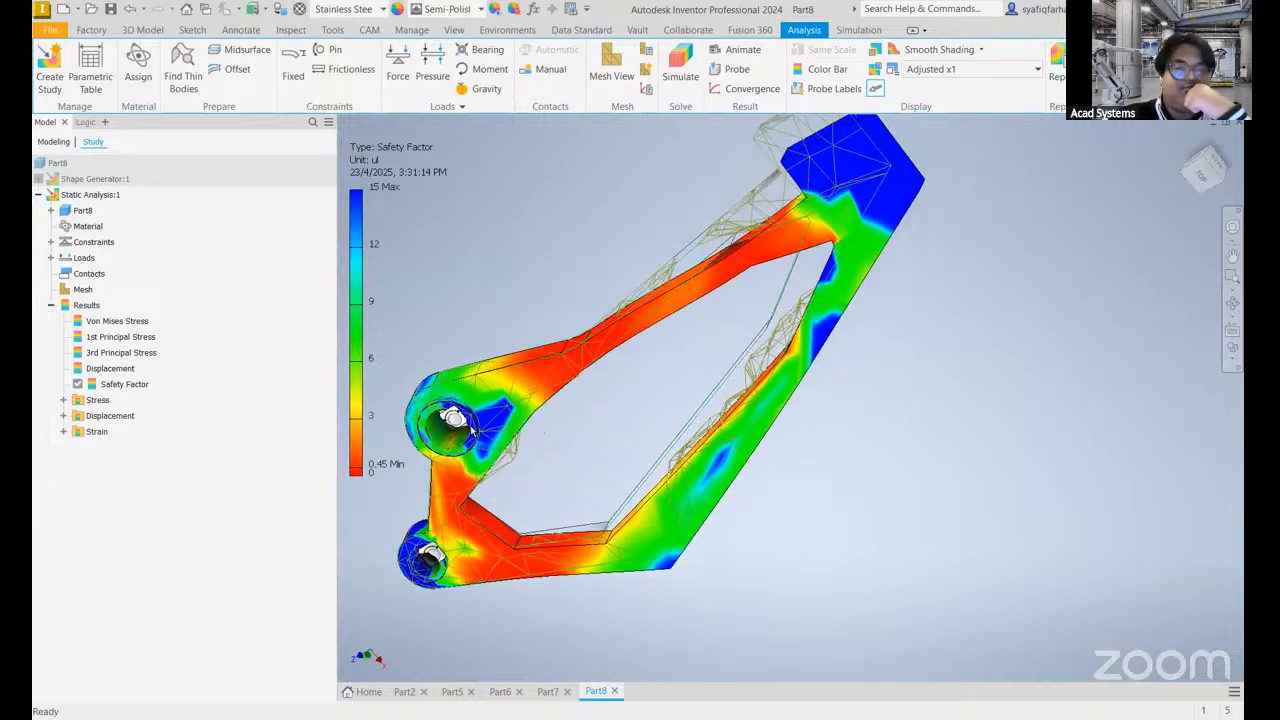
pyautogui.moveTo(602, 419); pyautogui.dragTo(552, 506, button='middle')
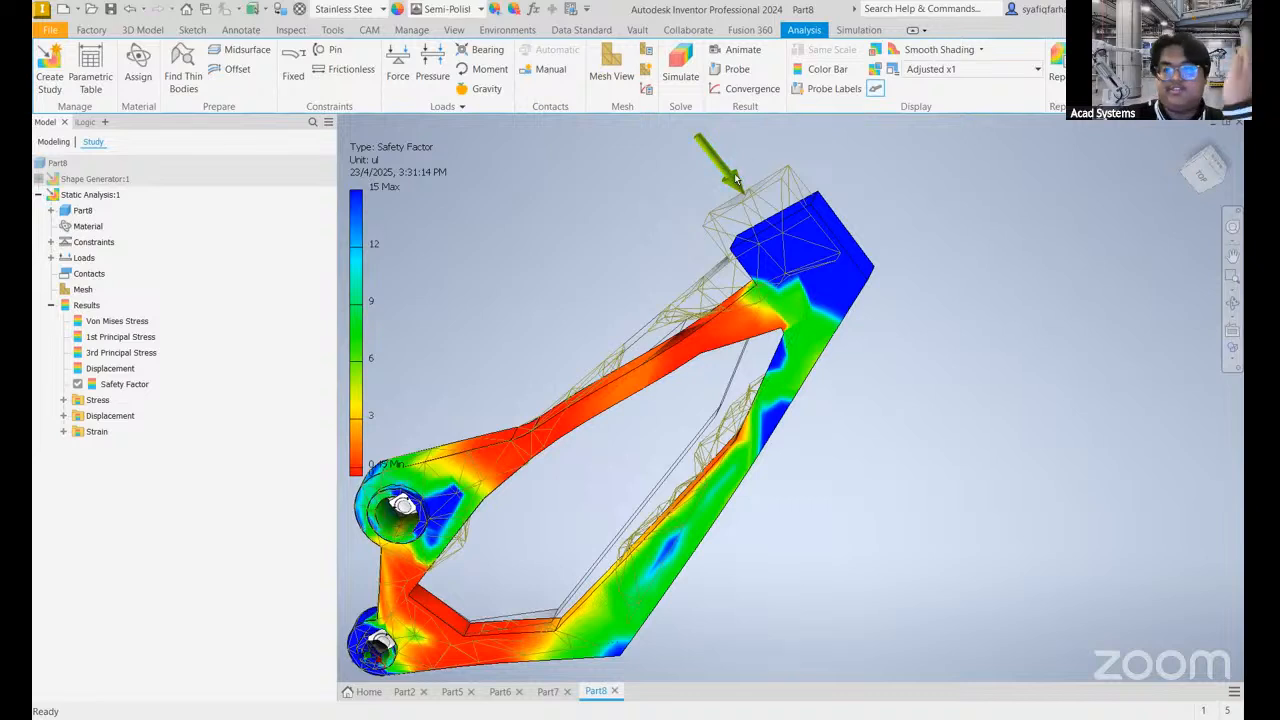
pyautogui.moveTo(652, 275); pyautogui.dragTo(722, 182, button='middle')
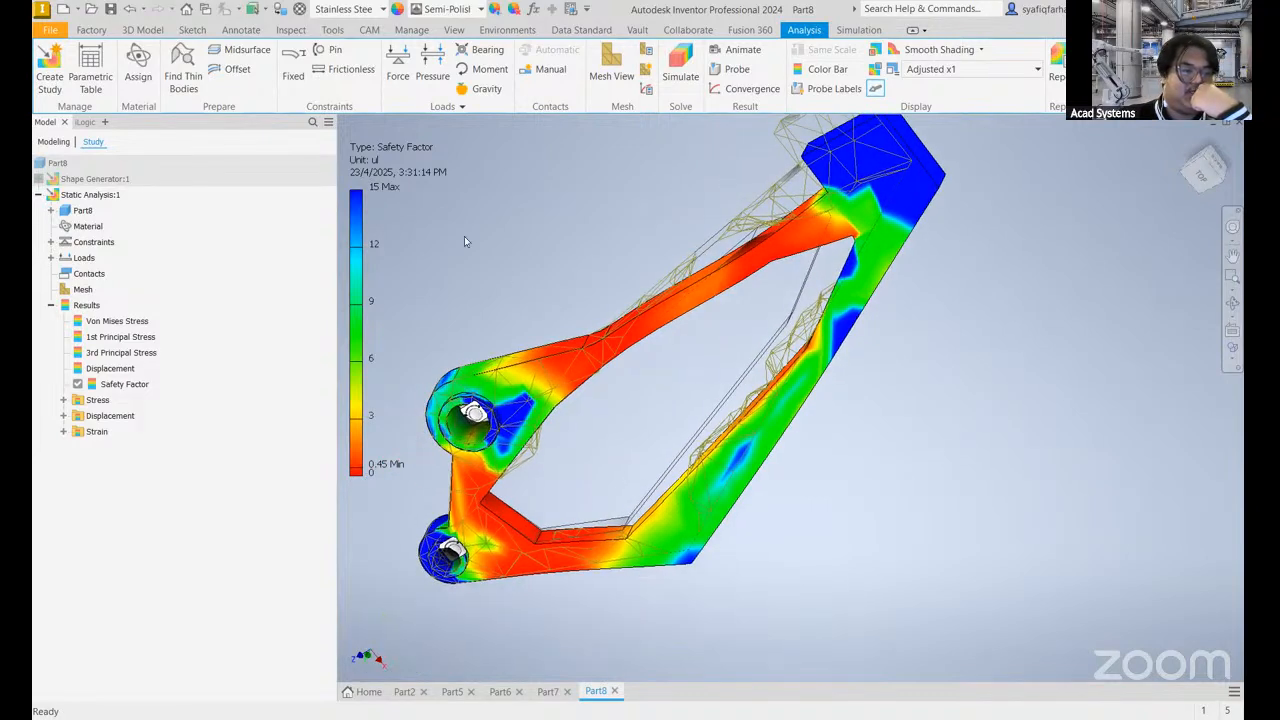
pyautogui.moveTo(578, 499); pyautogui.dragTo(513, 437, button='middle')
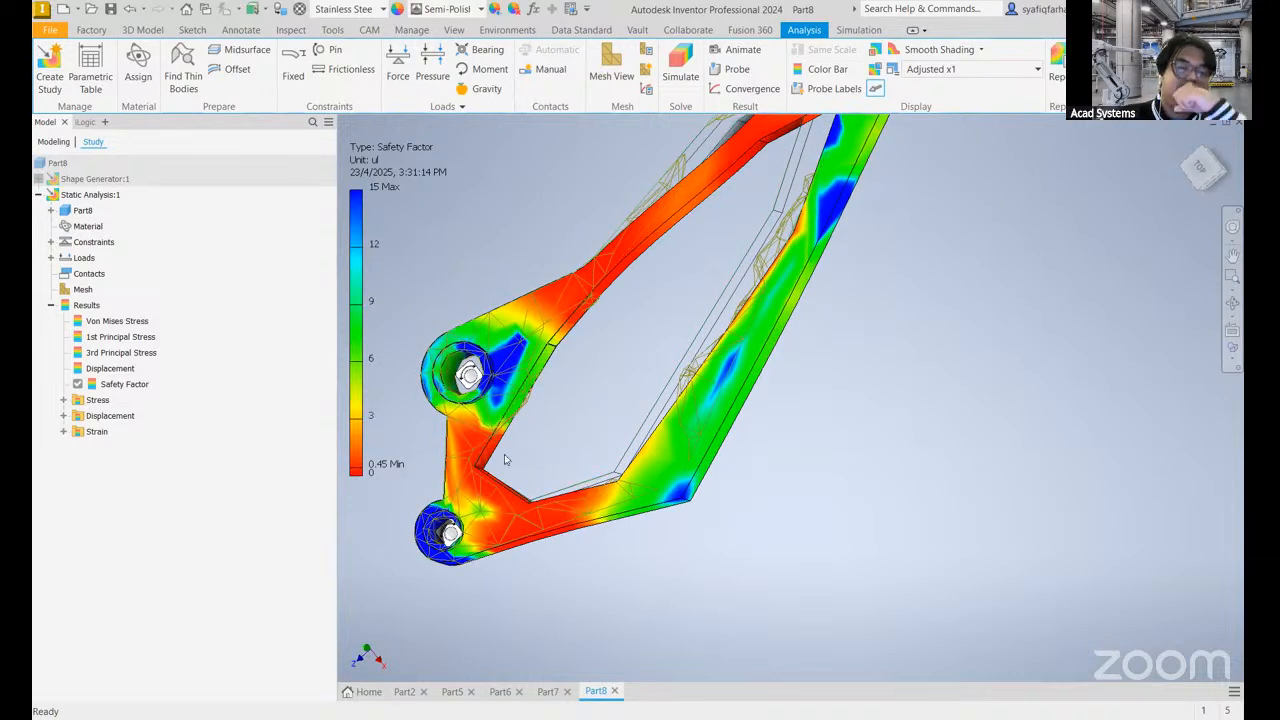
pyautogui.scroll(-3, 597, 443)
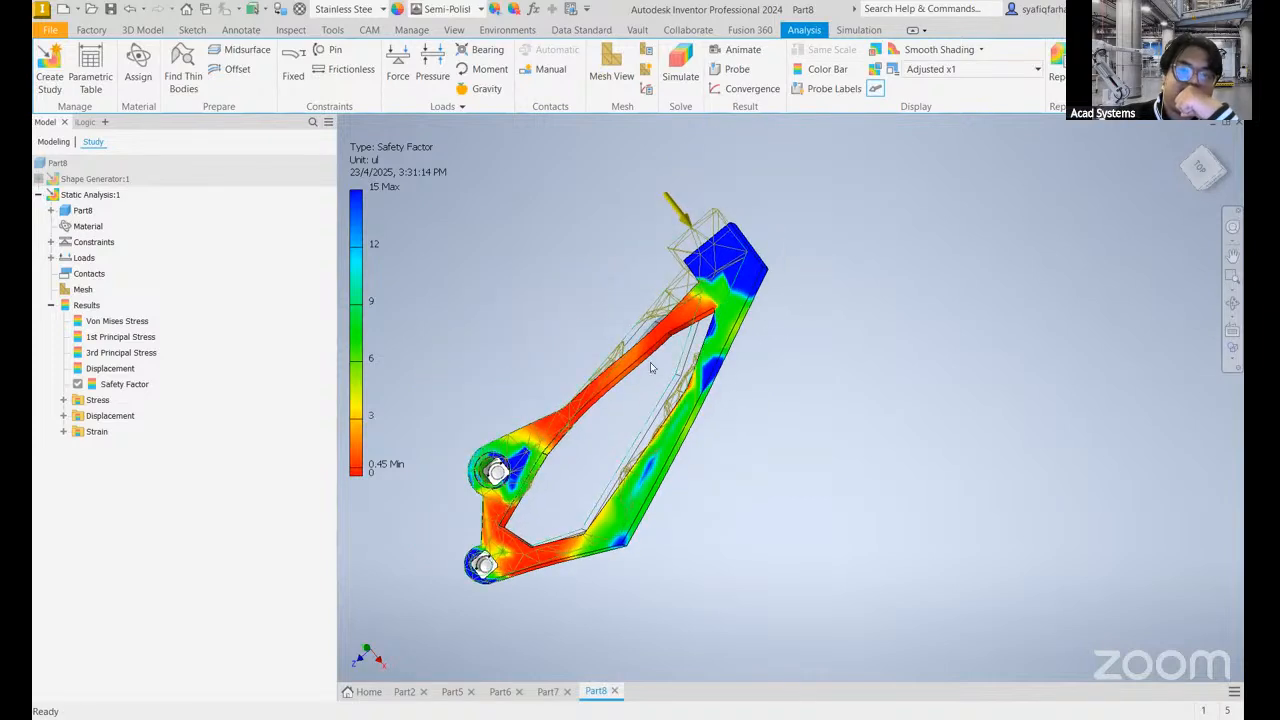
# - Edit the cut extrusion's sketch: draw a line closing off the profile's corner near the bosses and trim the outer edges beyond it
pyautogui.click(77, 265)
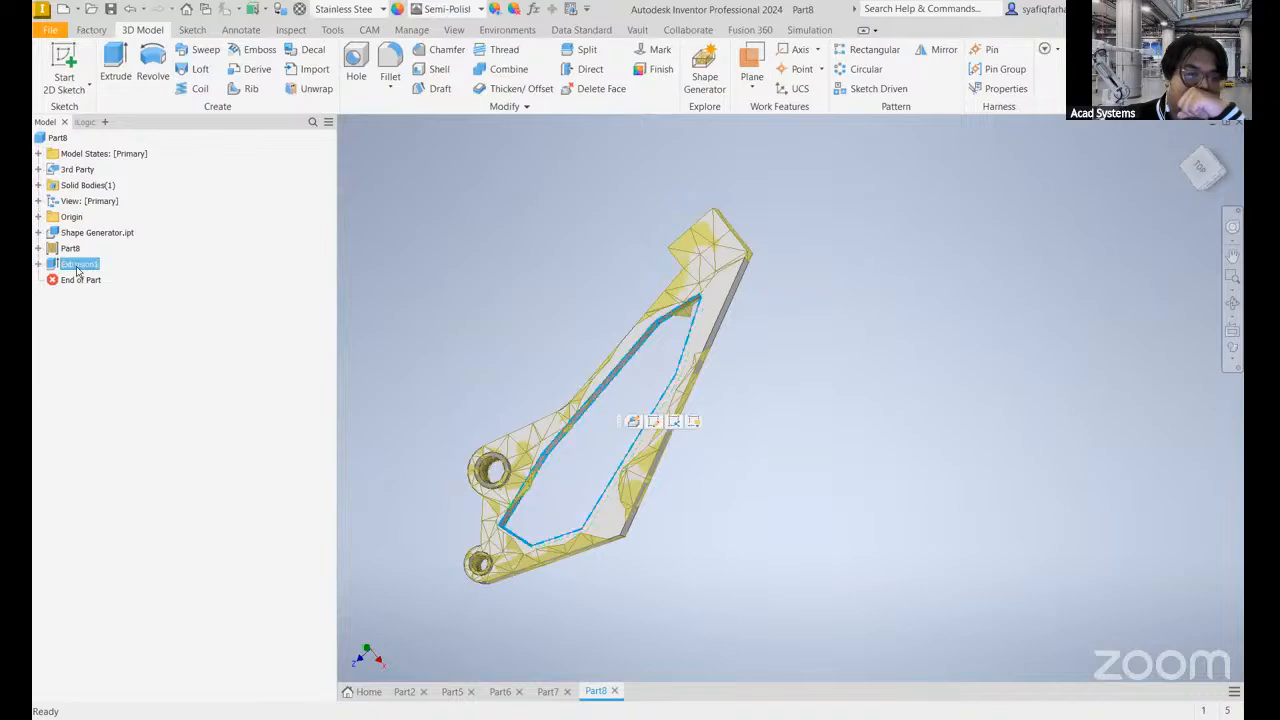
pyautogui.press('Right')
pyautogui.doubleClick(88, 280)
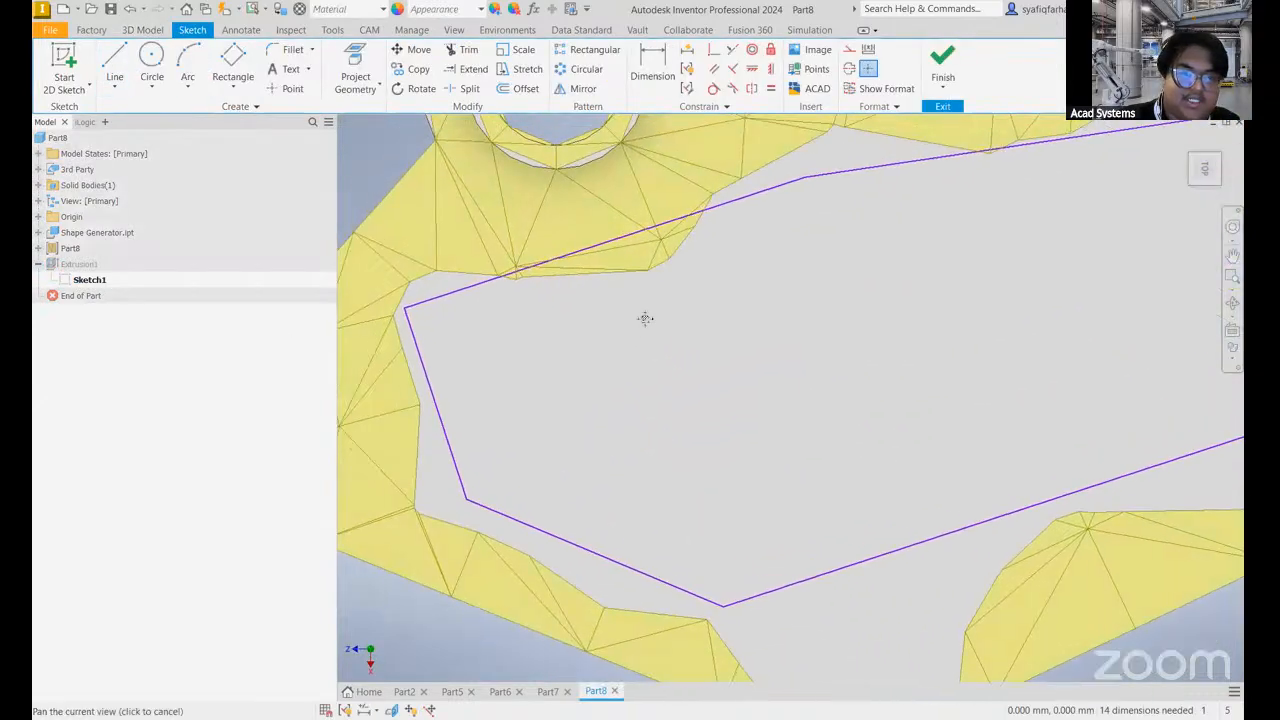
pyautogui.click(114, 66)
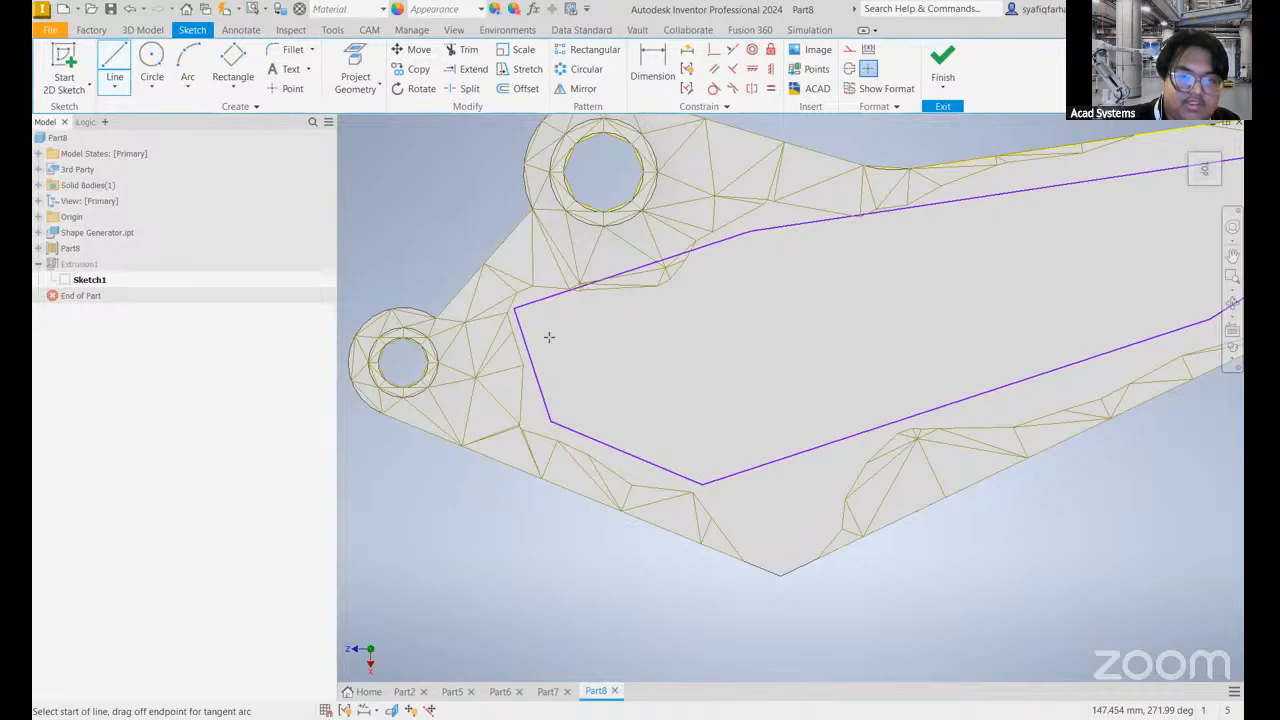
pyautogui.click(550, 421)
pyautogui.click(566, 291)
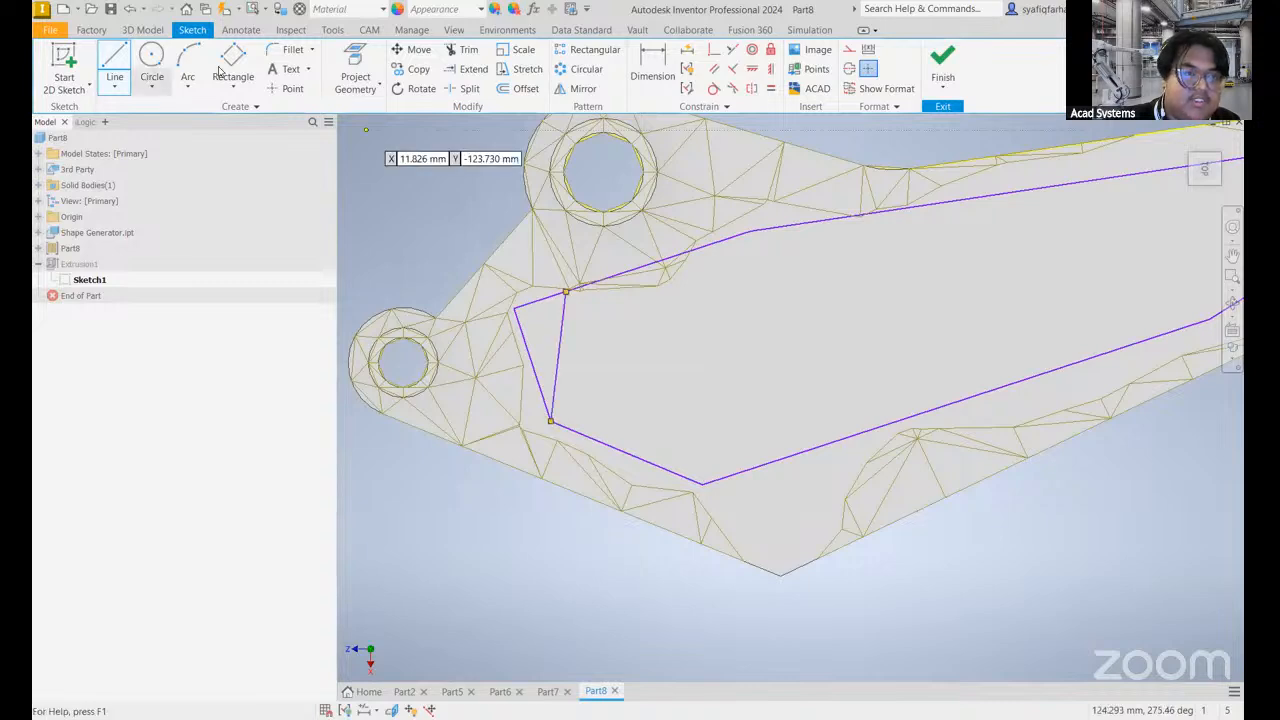
pyautogui.click(484, 50)
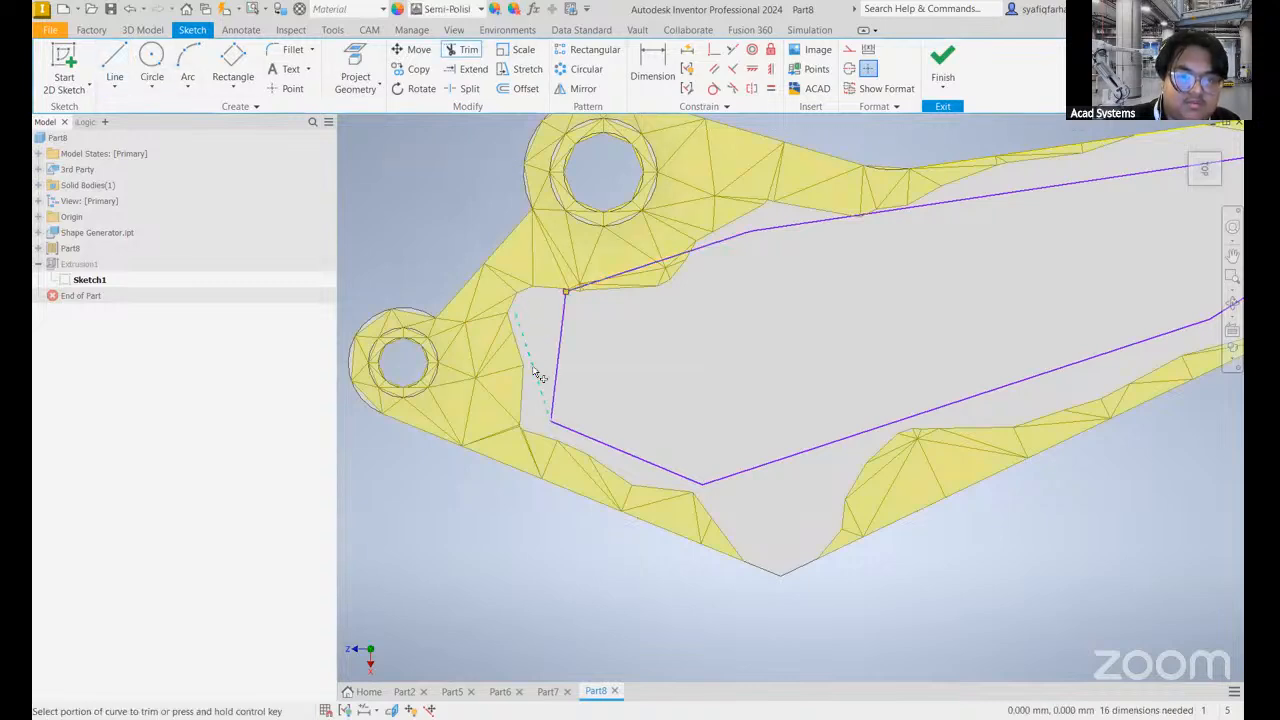
pyautogui.click(943, 60)
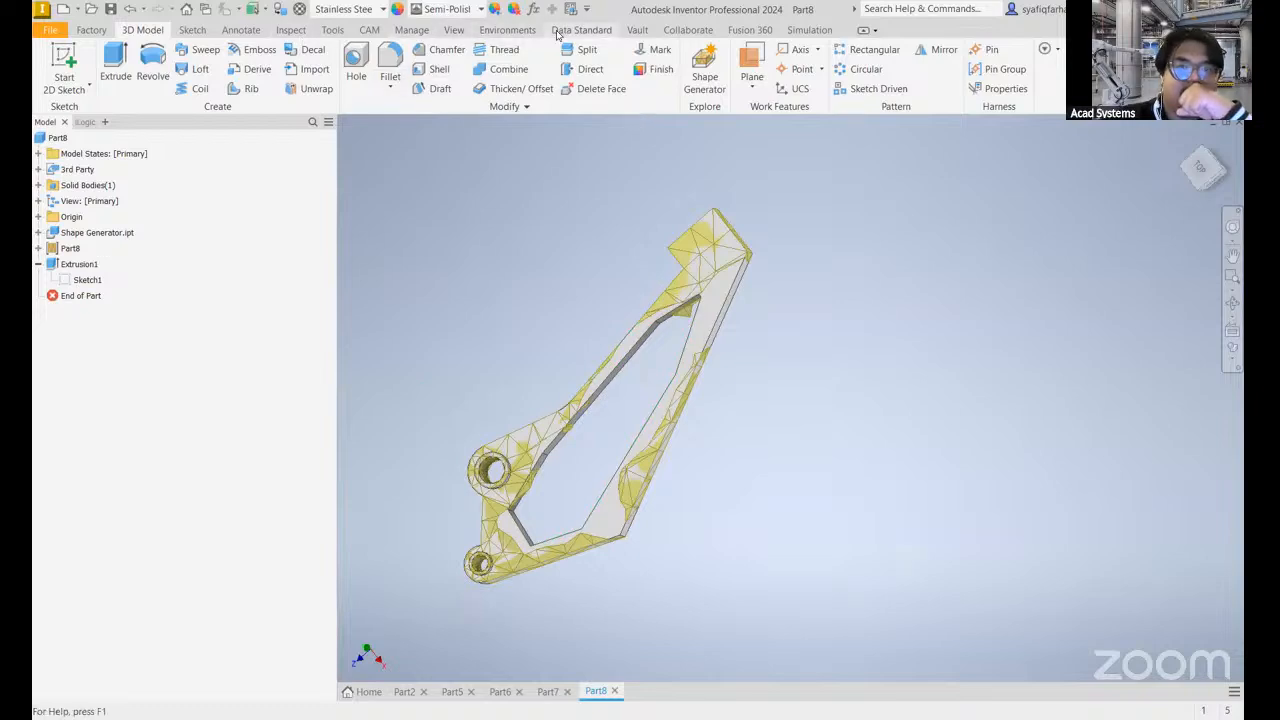
# - Return to the Stress Analysis environment and rerun the static analysis on the arm with the reduced cutout
pyautogui.click(526, 30)
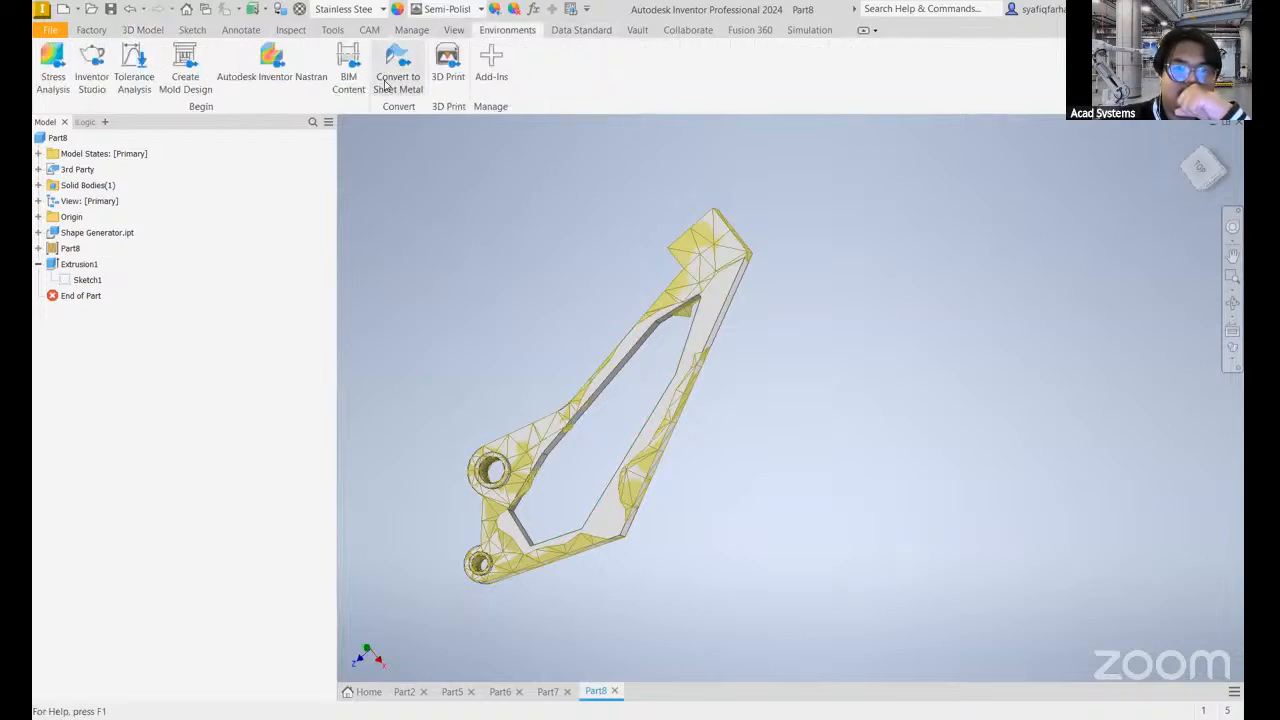
pyautogui.click(53, 70)
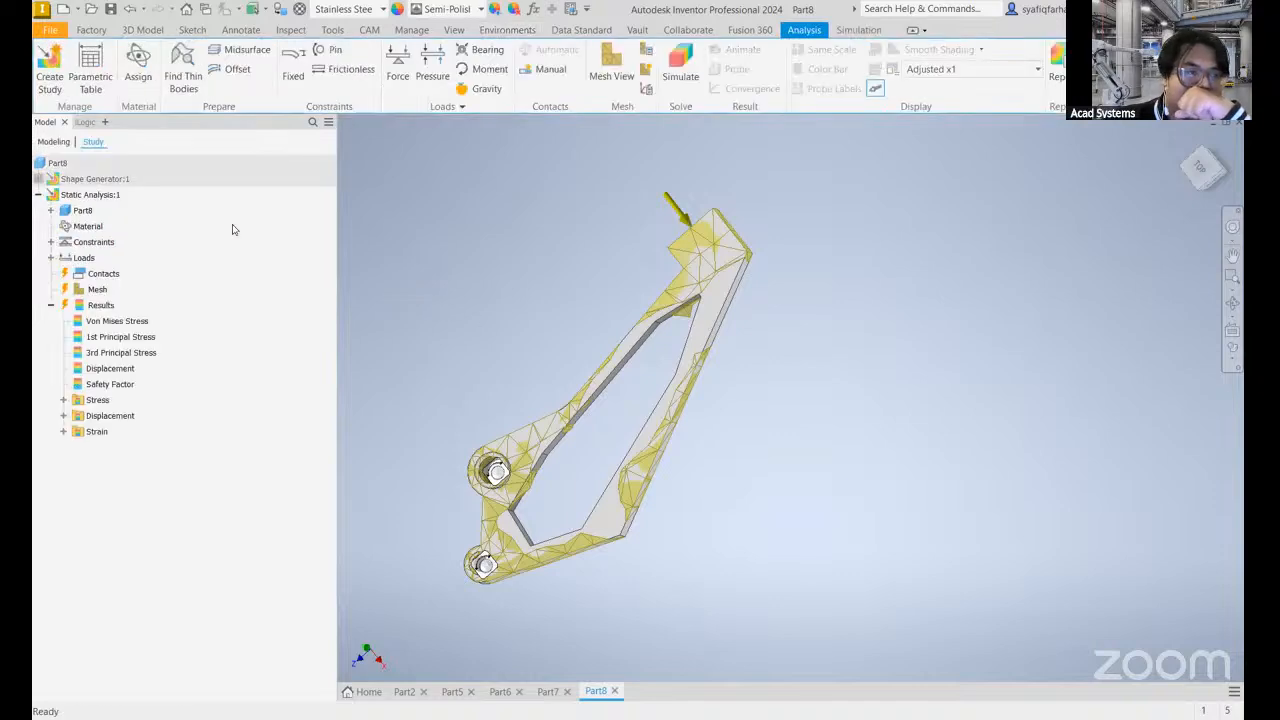
pyautogui.click(689, 55)
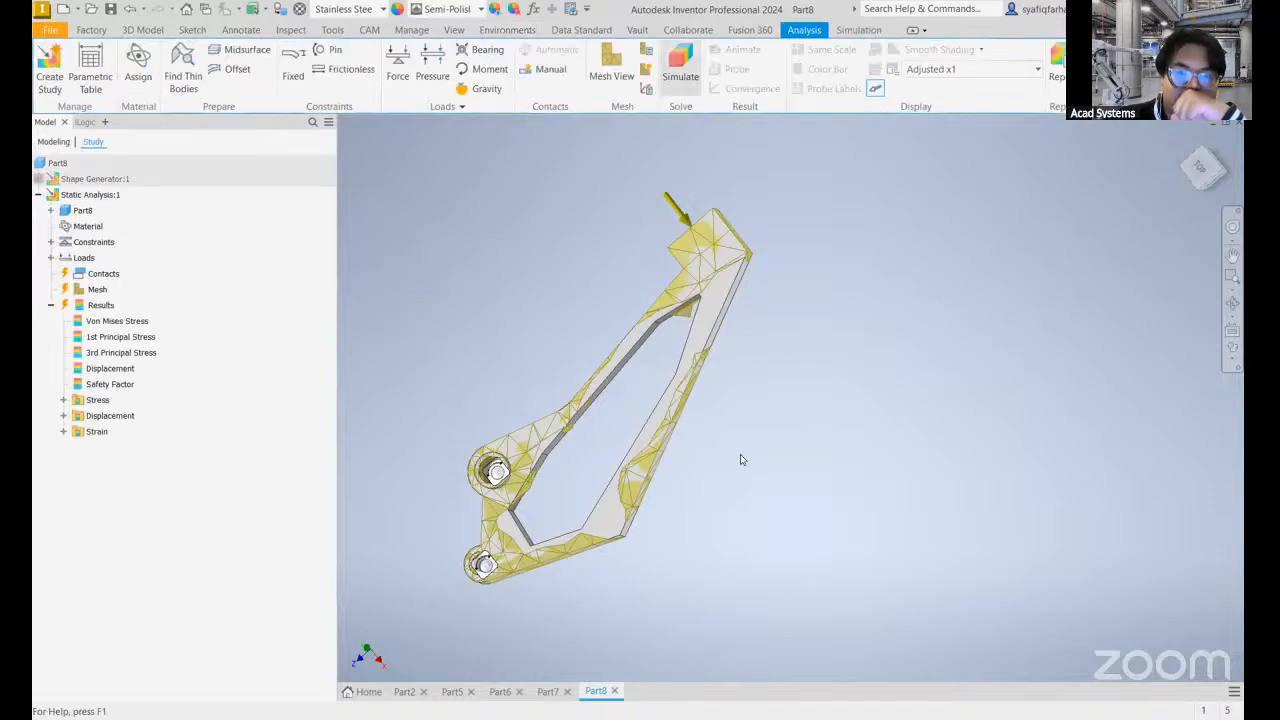
pyautogui.press('Return')
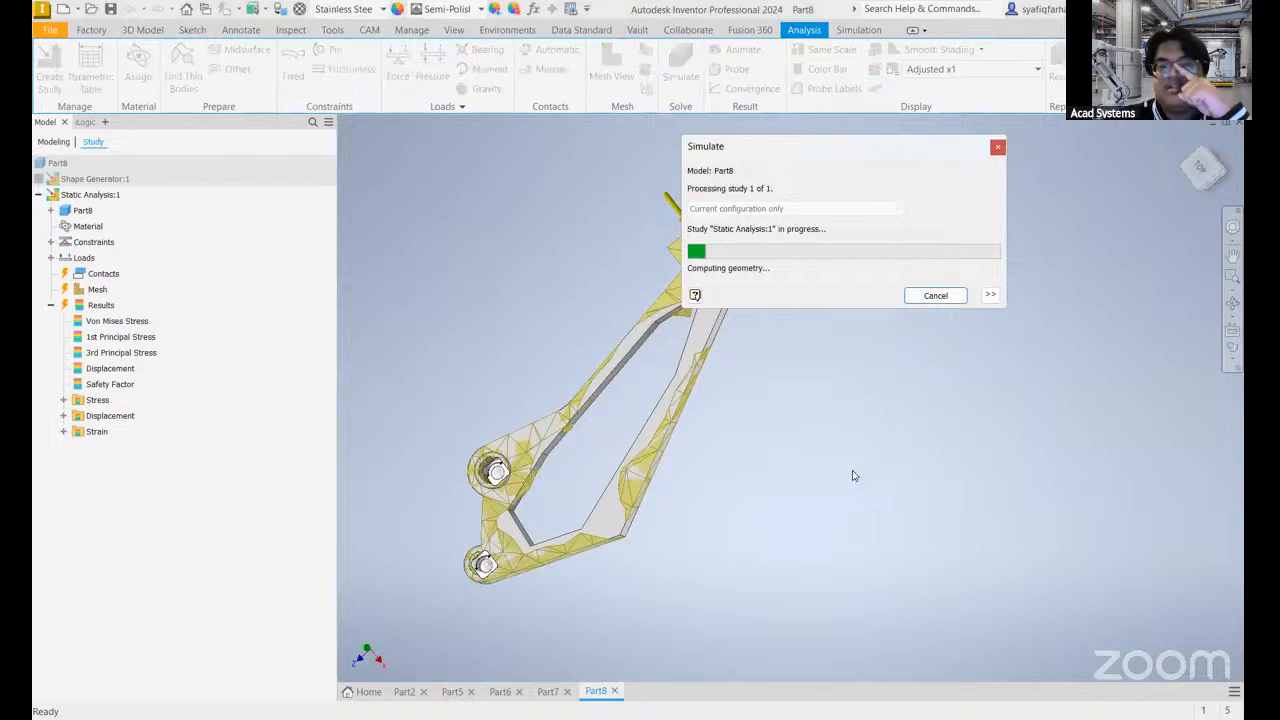
# - Display the Safety Factor result of the rerun analysis and examine the bosses, the cutout's lower corner and both struts
pyautogui.click(106, 385)
pyautogui.doubleClick(105, 388)
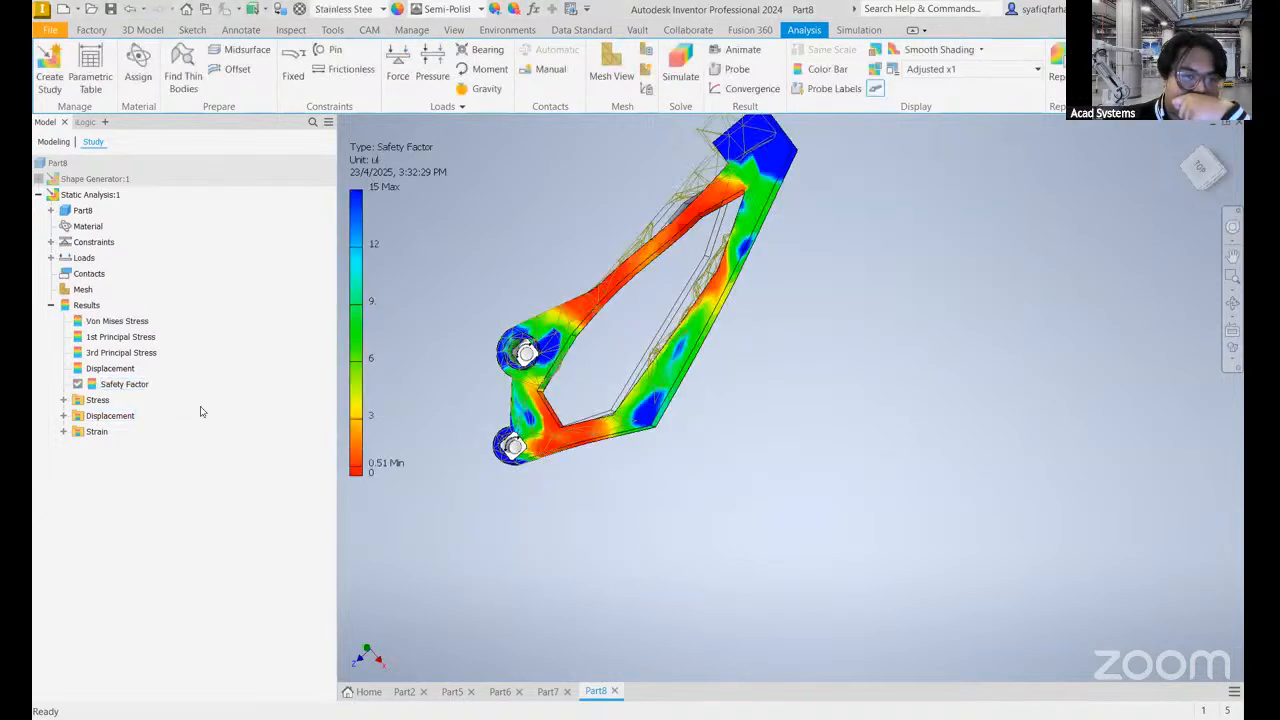
pyautogui.scroll(5, 600, 482)
pyautogui.scroll(-3, 620, 470)
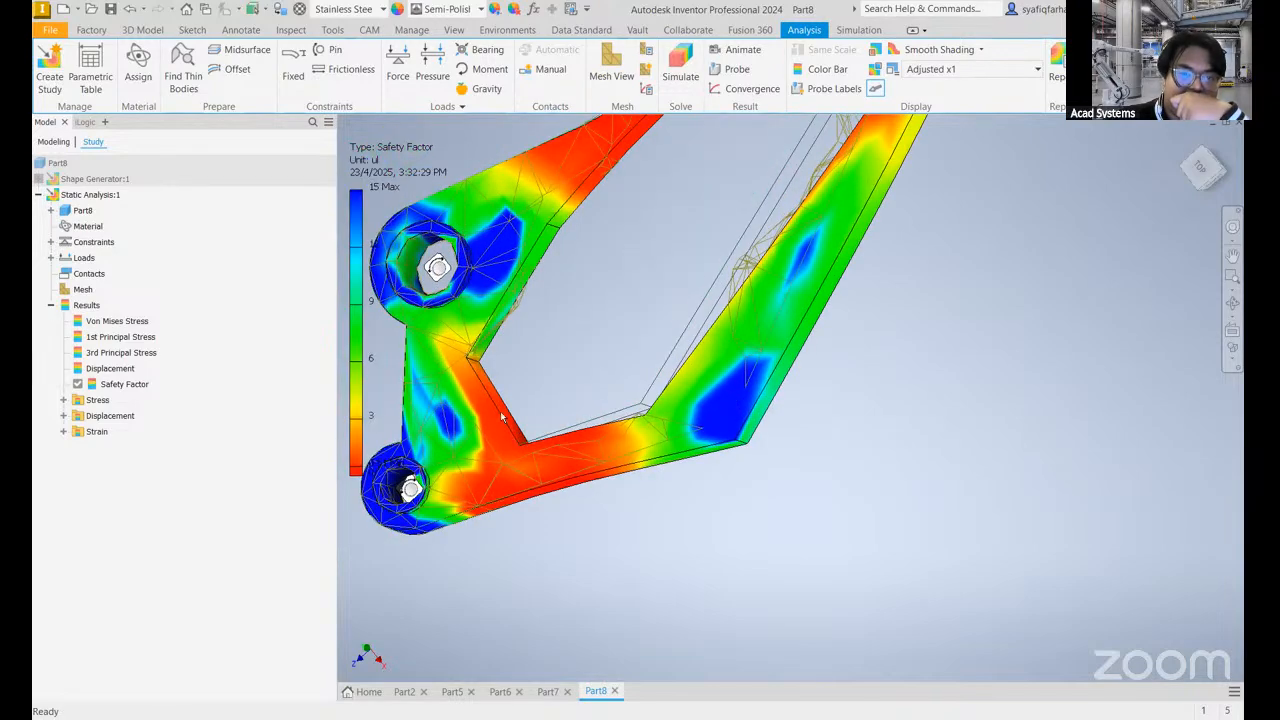
pyautogui.scroll(-3, 583, 509)
pyautogui.moveTo(586, 510); pyautogui.dragTo(685, 505, button='middle')
pyautogui.scroll(3, 641, 503)
pyautogui.scroll(-4, 686, 490)
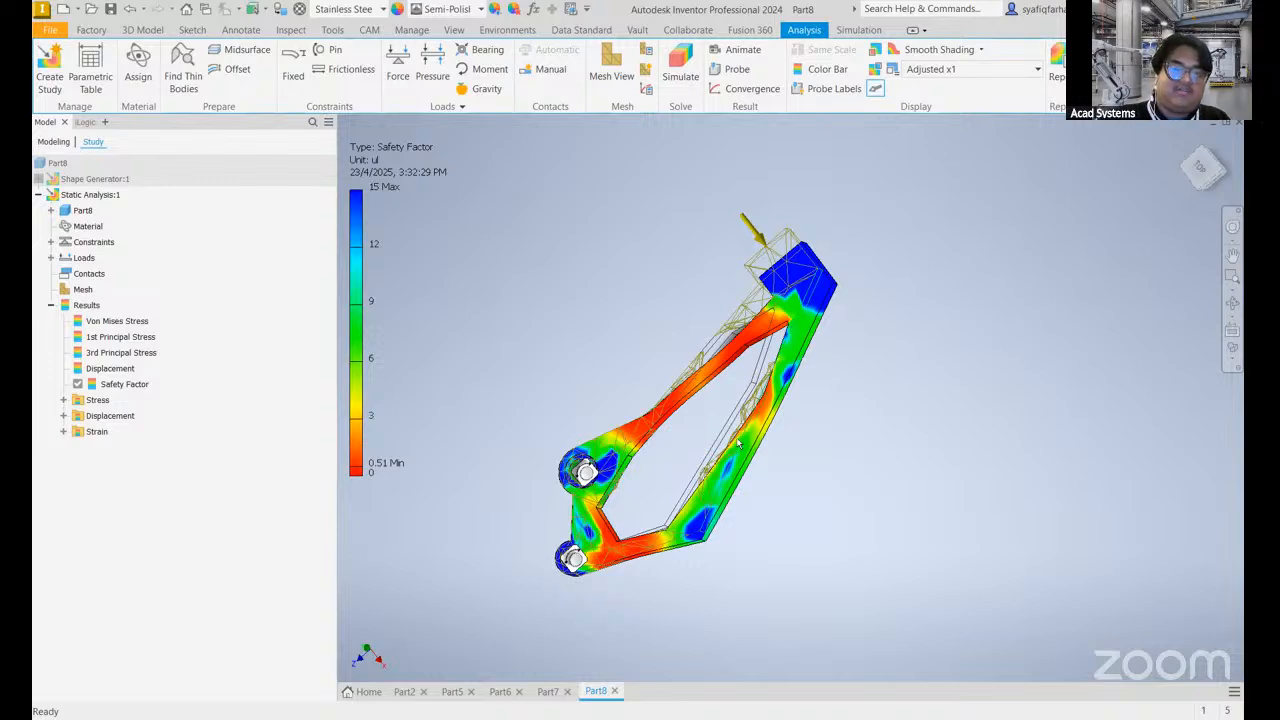
pyautogui.moveTo(855, 404); pyautogui.dragTo(765, 437, button='middle')
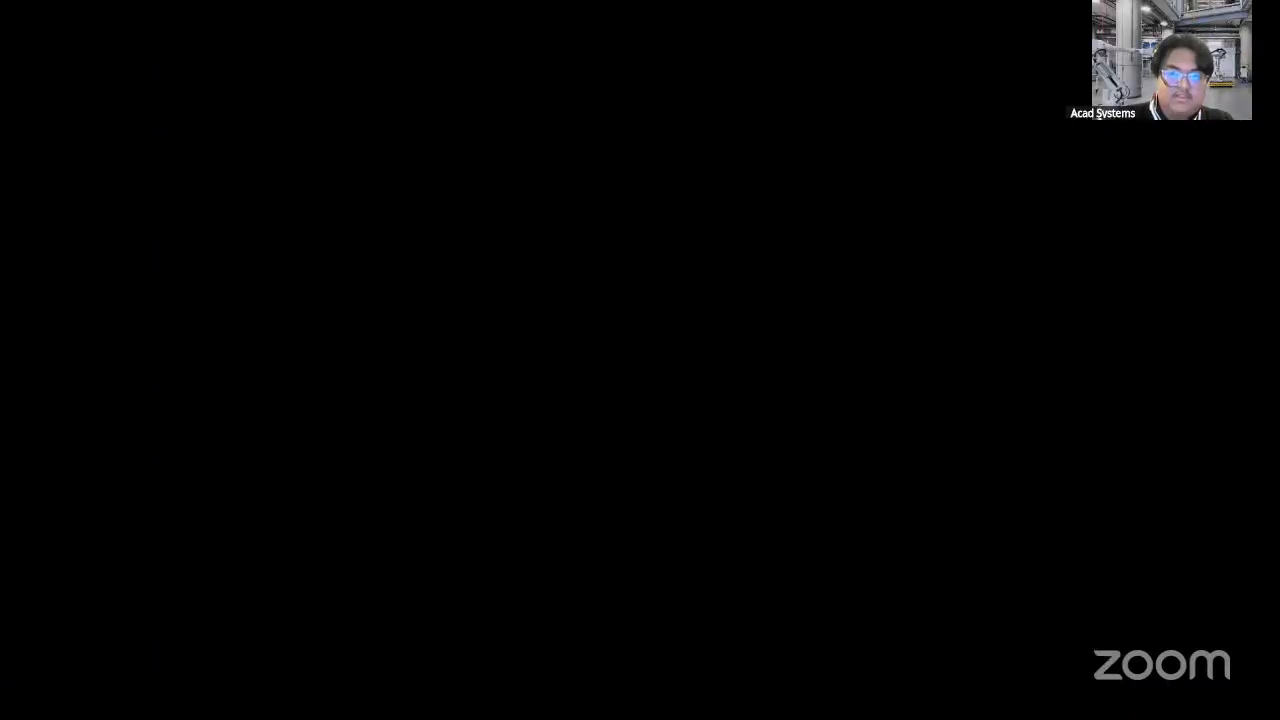
# - Switch to the web browser and look through the Acad Systems home page down to the Latest Autodesk Promotions & News section
pyautogui.scroll(15, 705, 334)
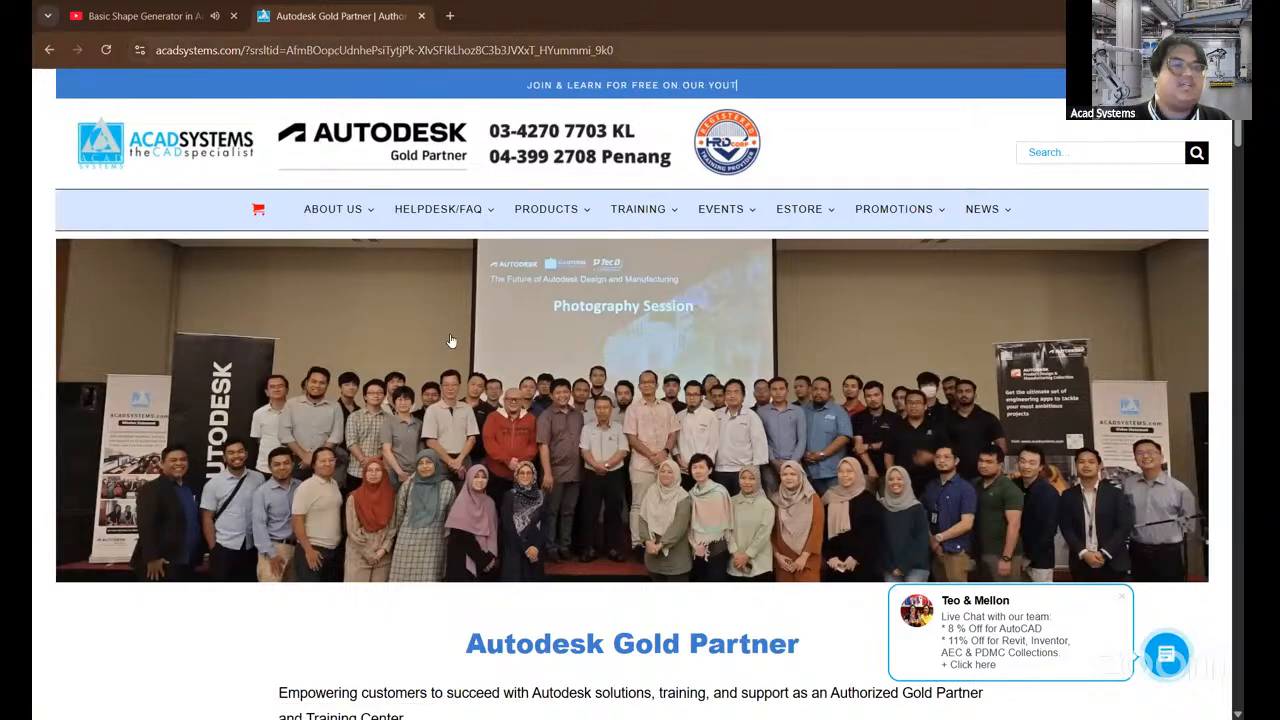
pyautogui.scroll(-1, 451, 341)
pyautogui.scroll(1, 359, 470)
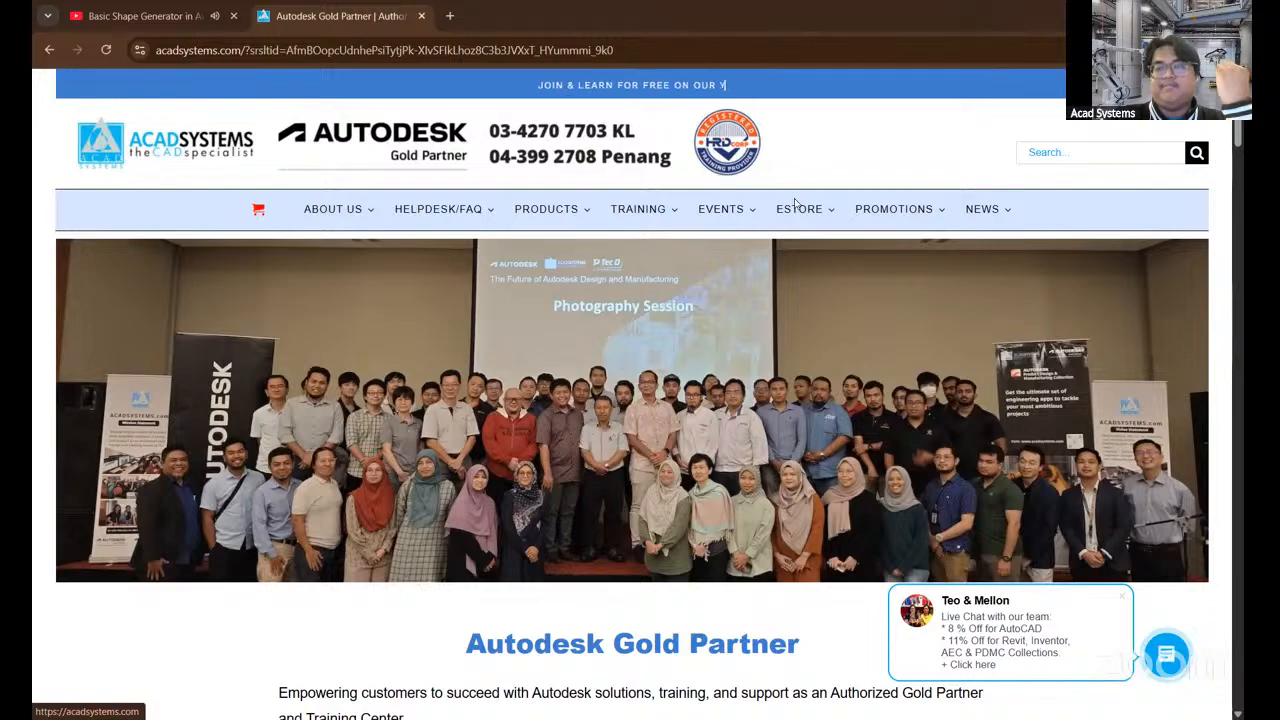
pyautogui.scroll(-4, 643, 340)
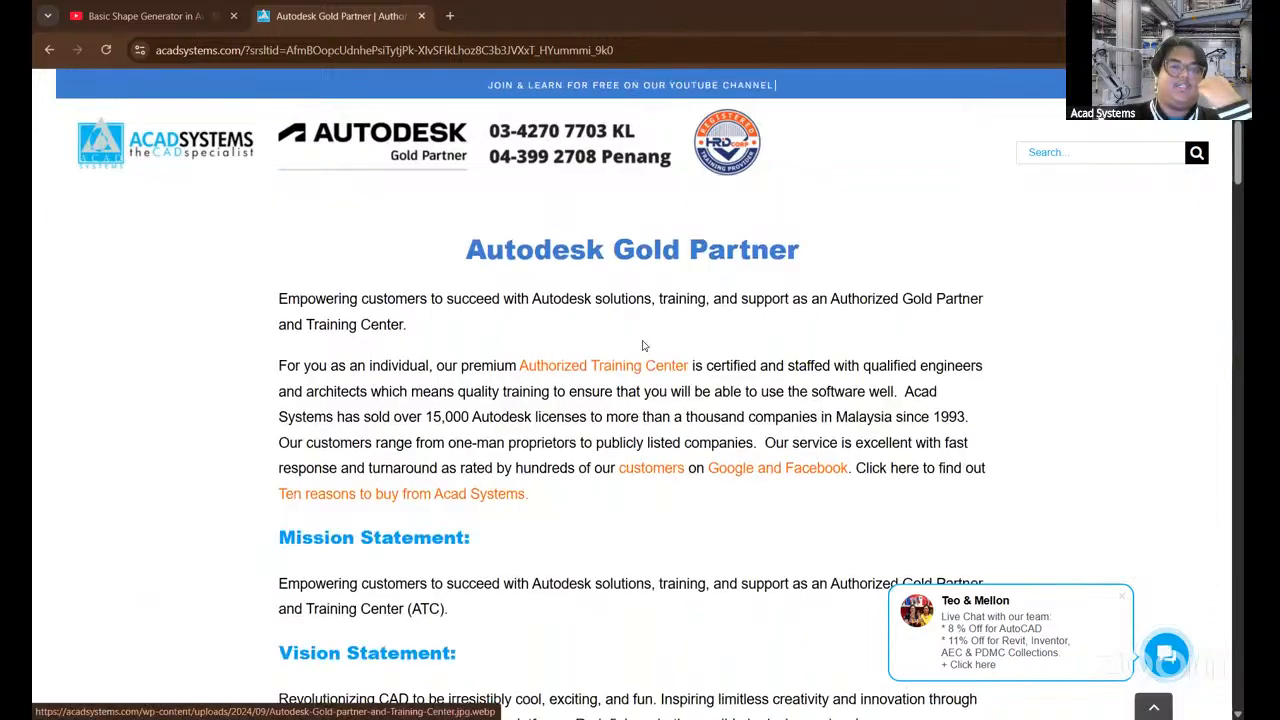
pyautogui.scroll(4, 640, 300)
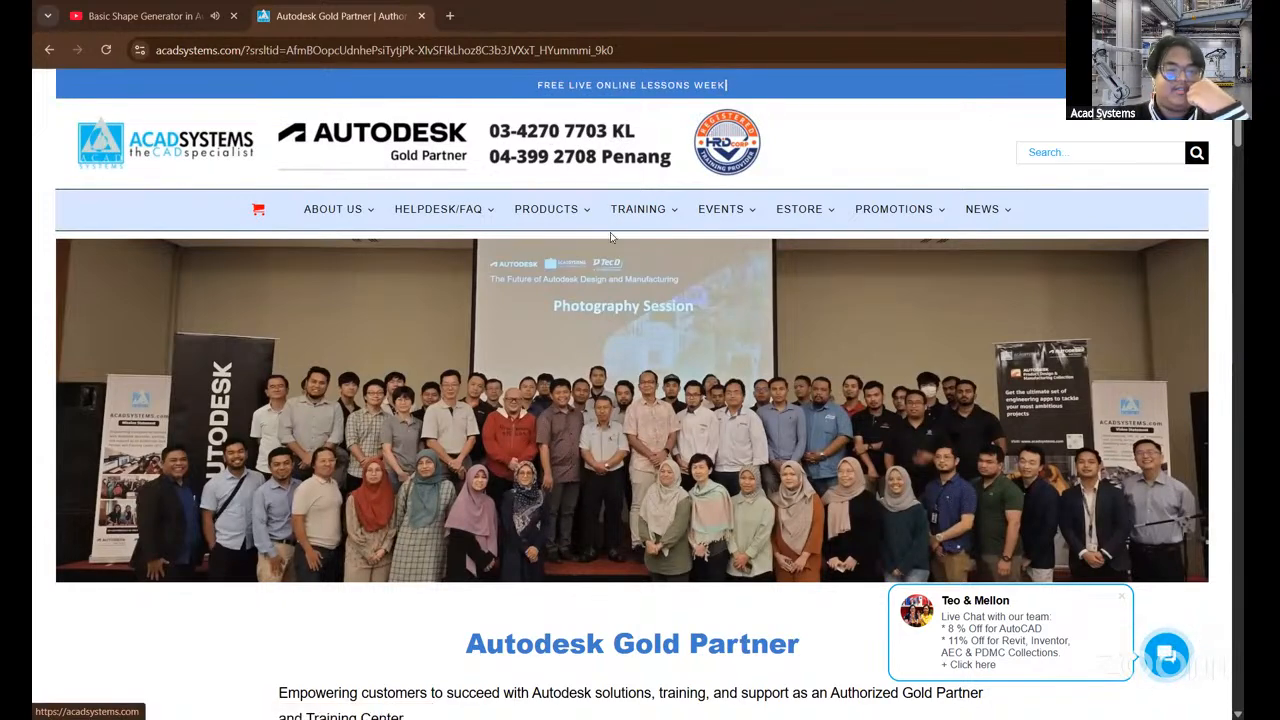
pyautogui.scroll(-10, 607, 335)
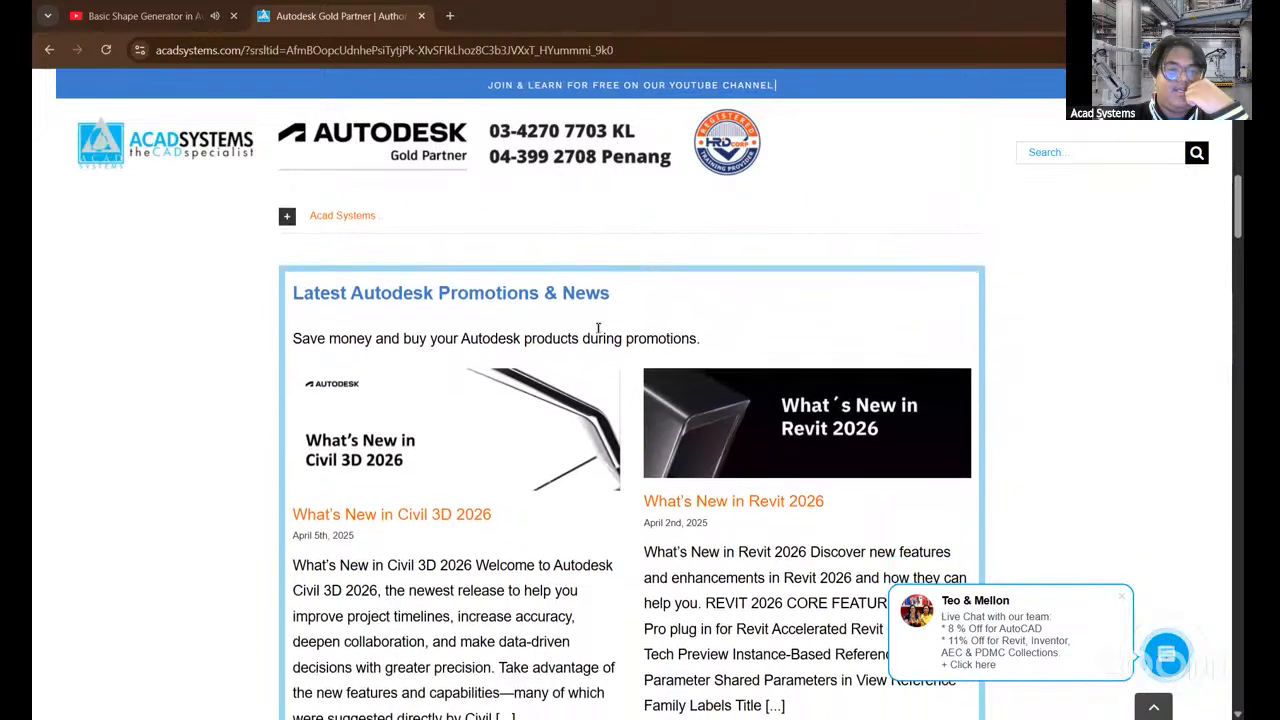
pyautogui.scroll(2, 607, 338)
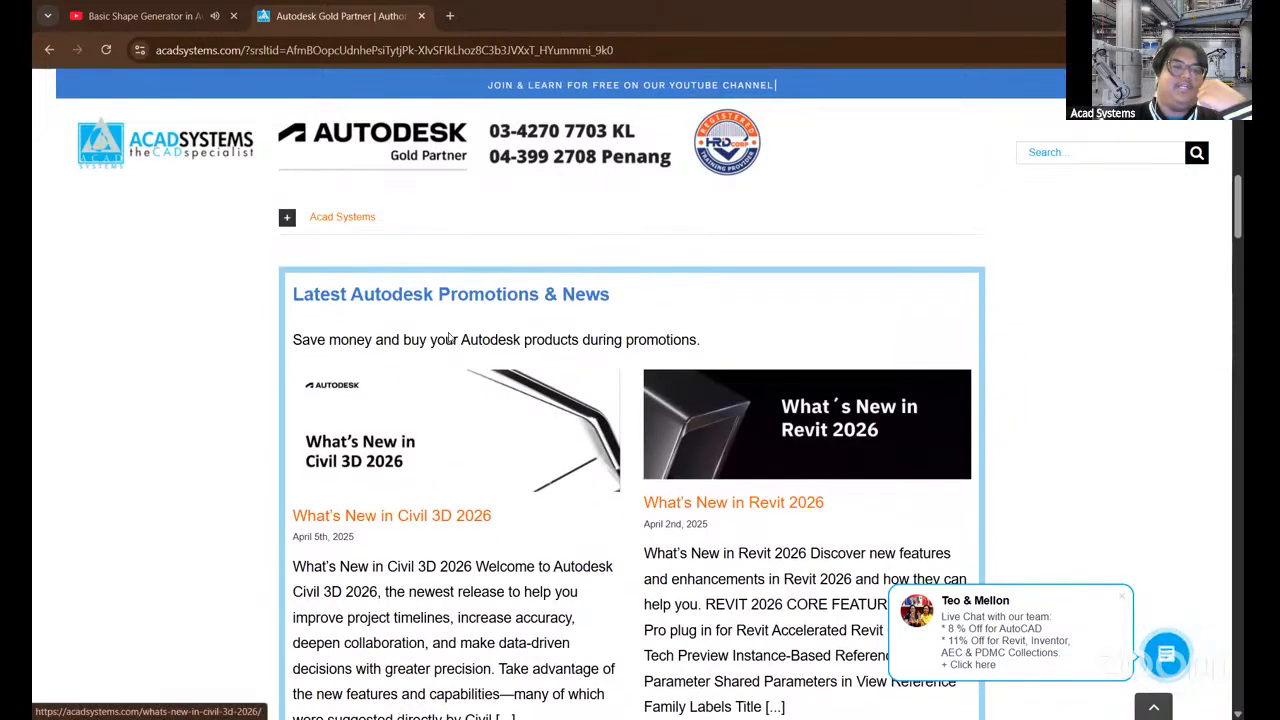
pyautogui.scroll(-1, 592, 382)
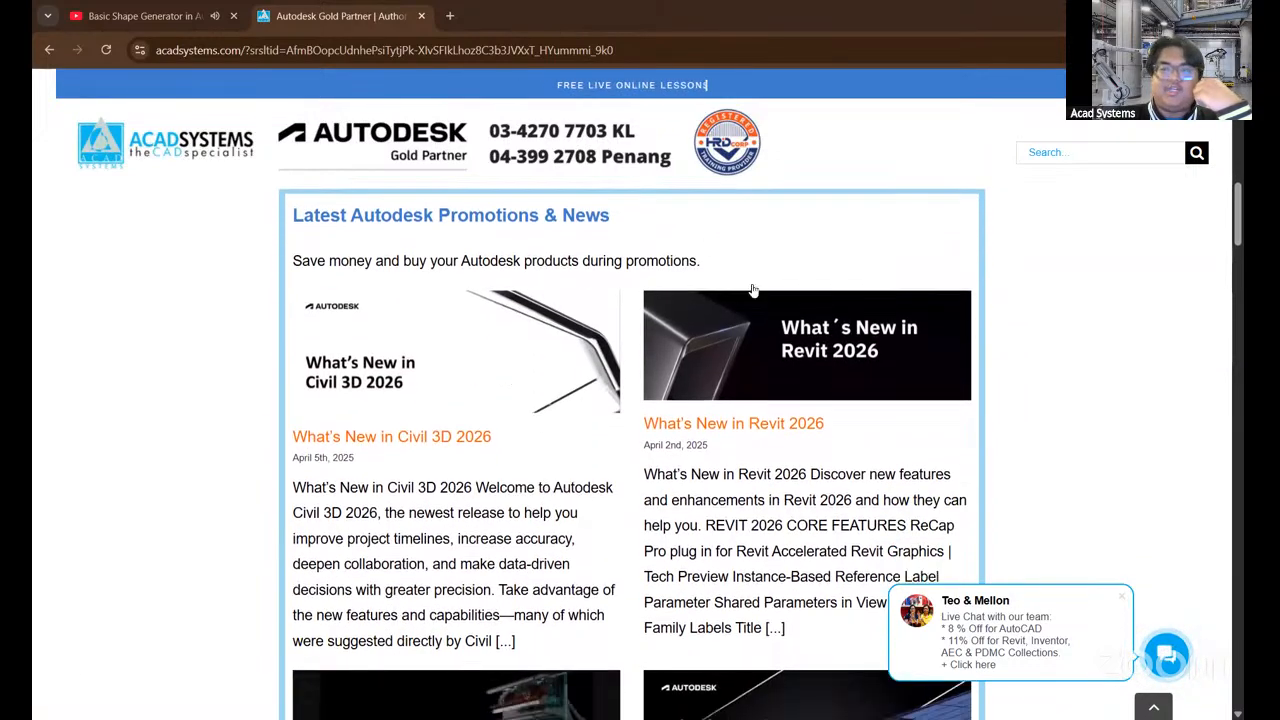
pyautogui.scroll(-1, 737, 437)
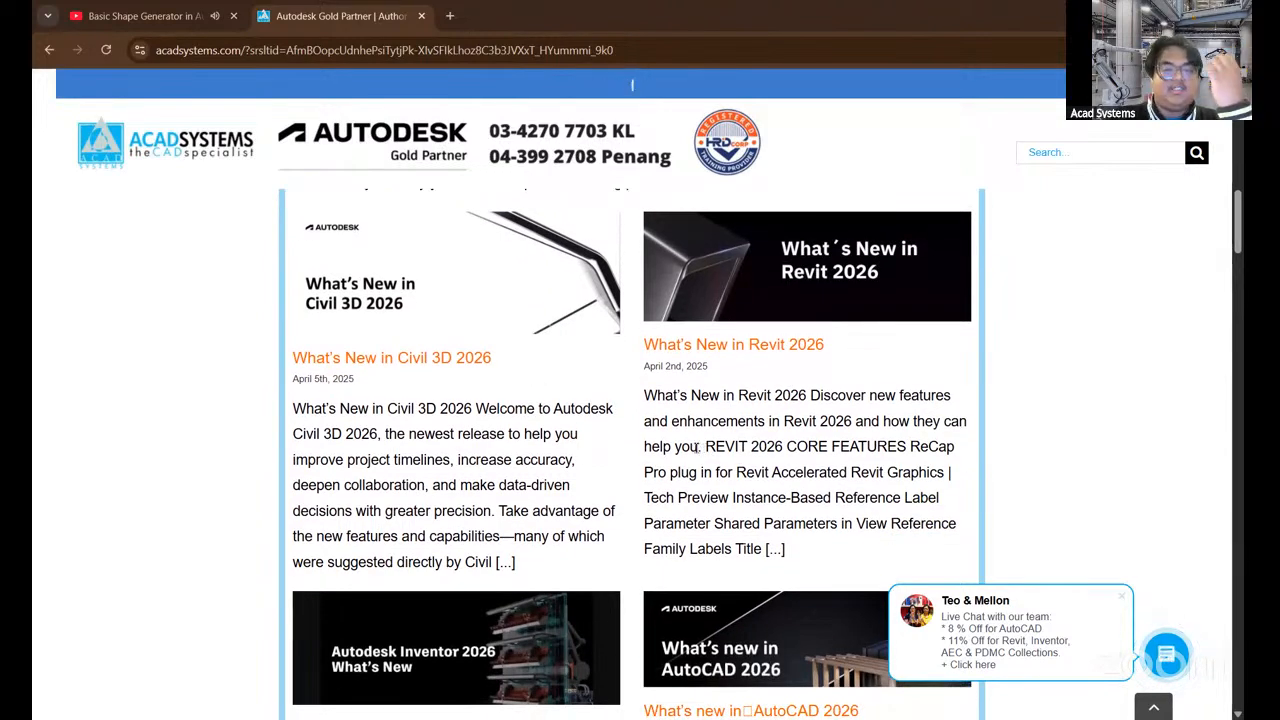
pyautogui.scroll(1, 570, 426)
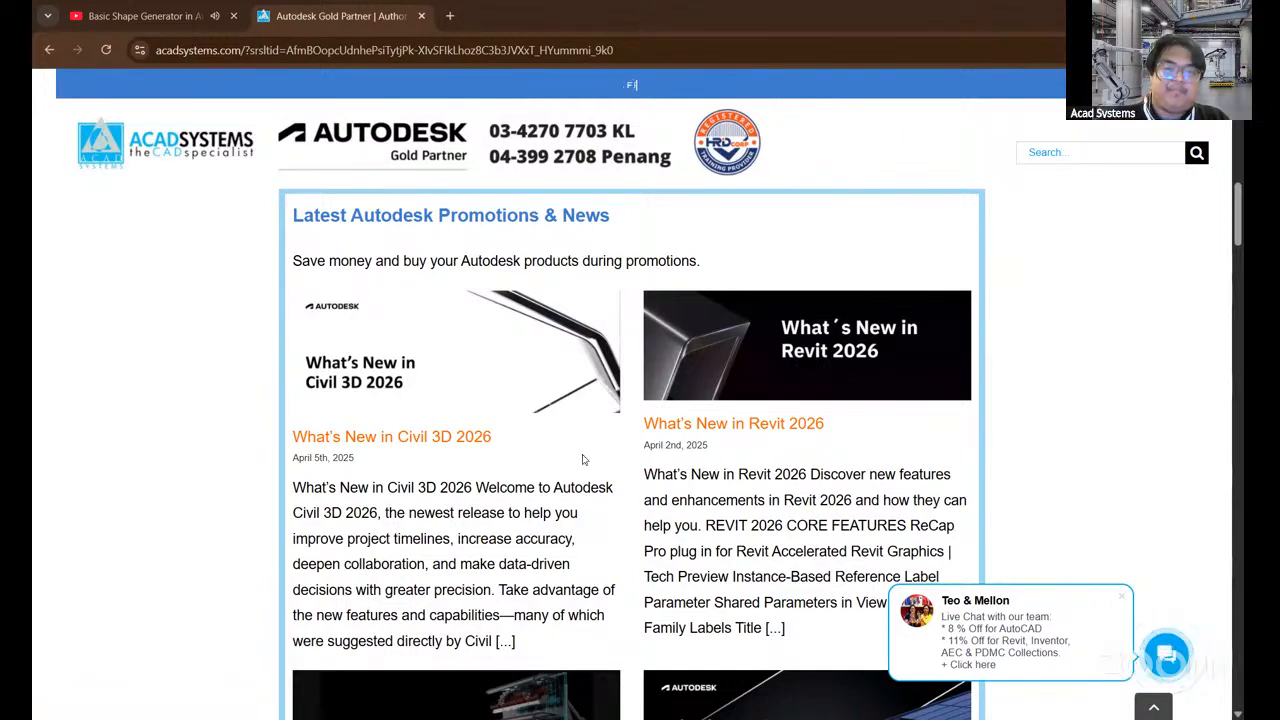
# - Find the free online courses on the home page and view the Custom Profile View in Autodesk Civil 3D event page
pyautogui.scroll(-10, 585, 459)
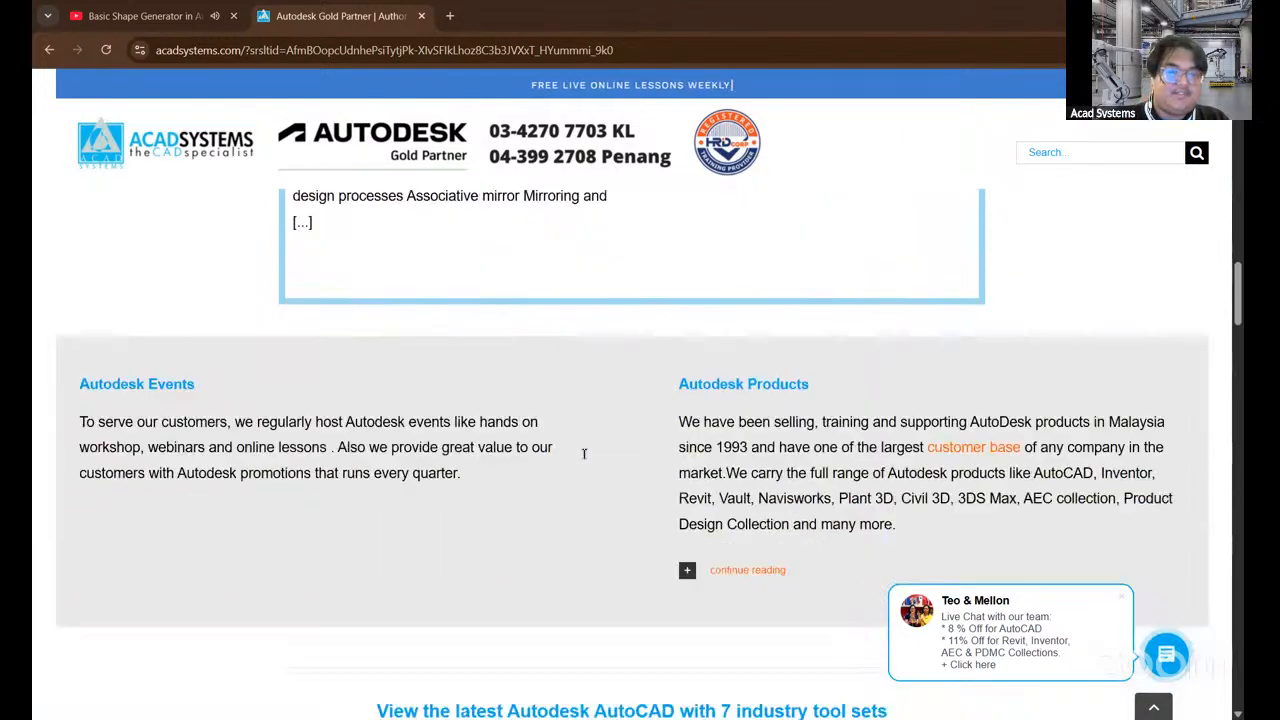
pyautogui.scroll(-5, 584, 453)
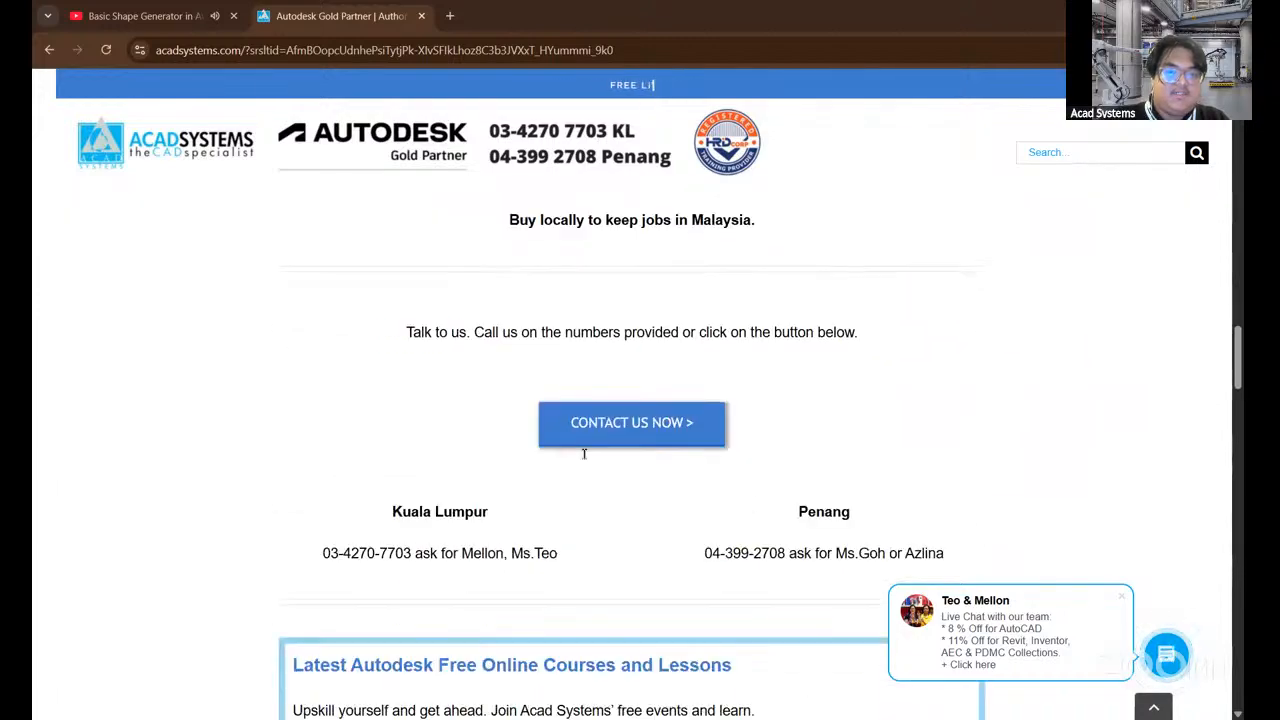
pyautogui.scroll(-3, 584, 453)
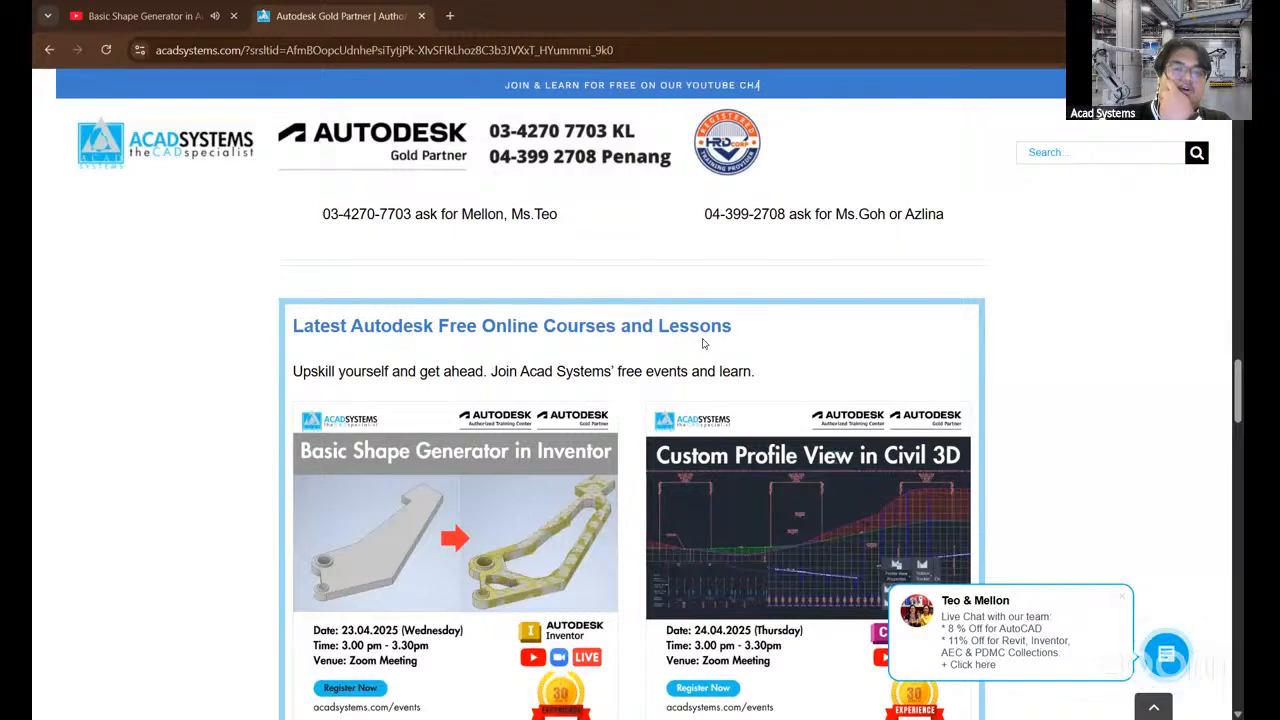
pyautogui.scroll(-4, 730, 378)
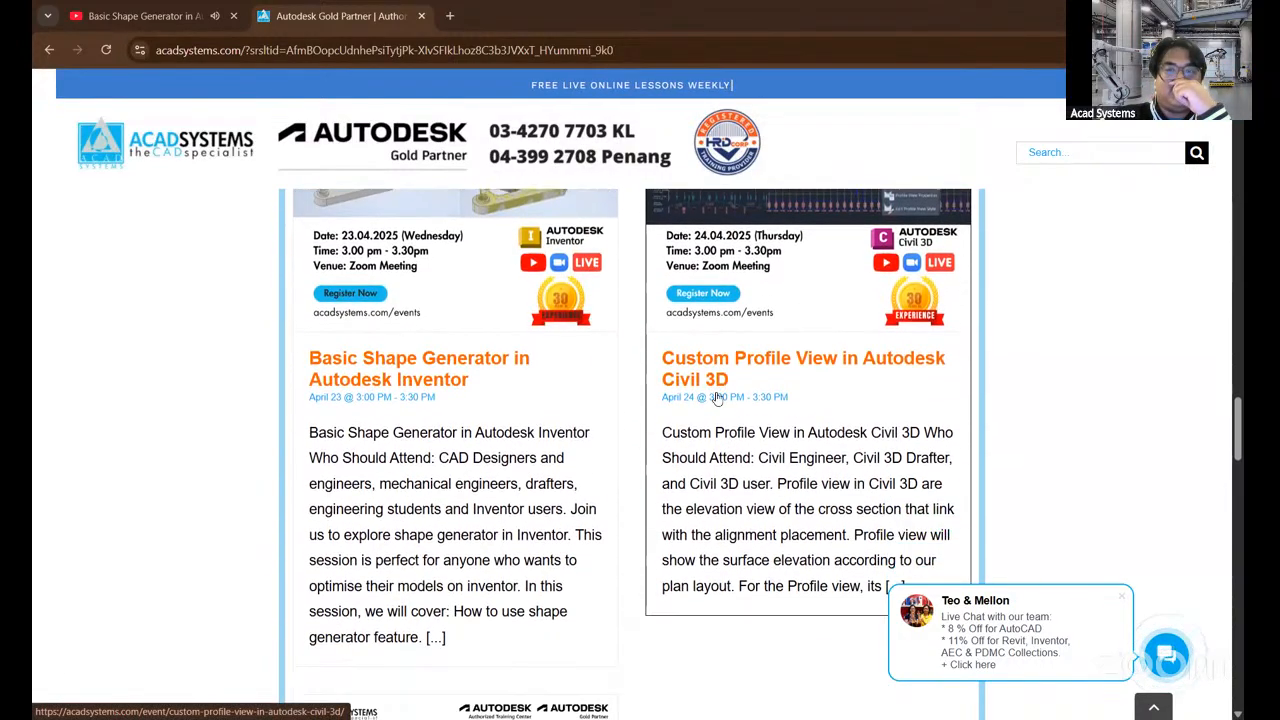
pyautogui.scroll(2, 715, 398)
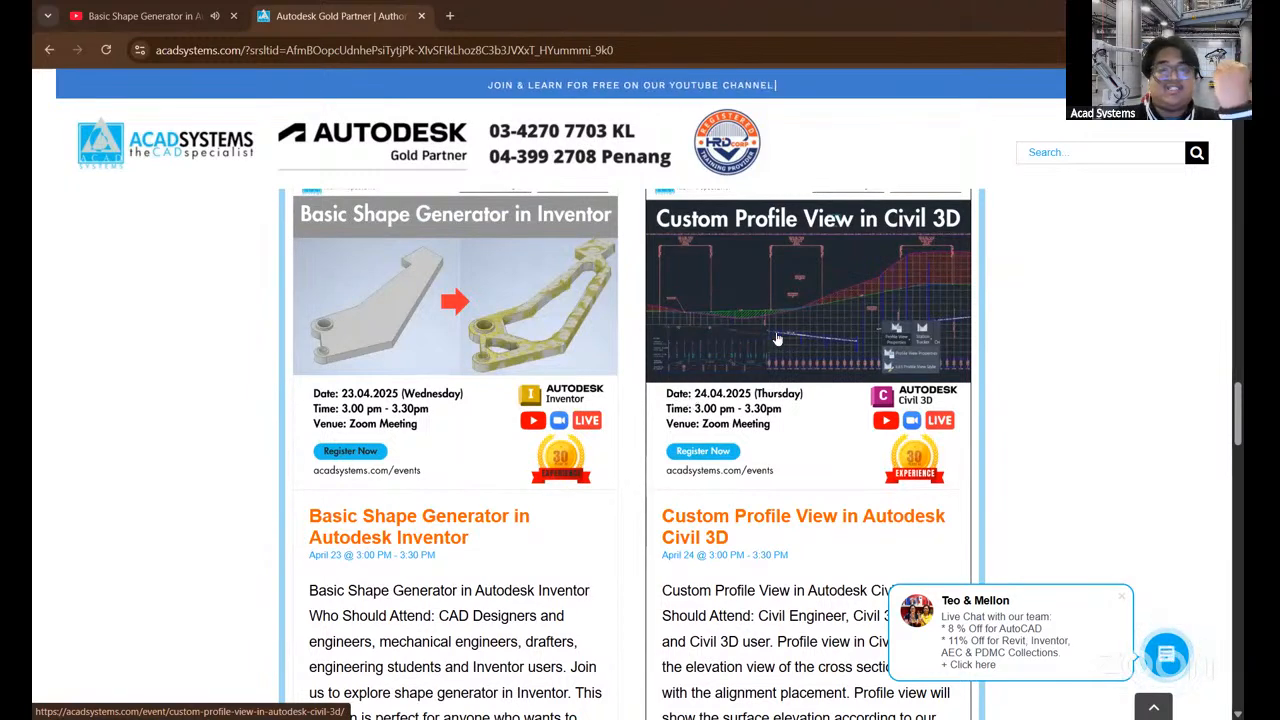
pyautogui.scroll(-1, 797, 403)
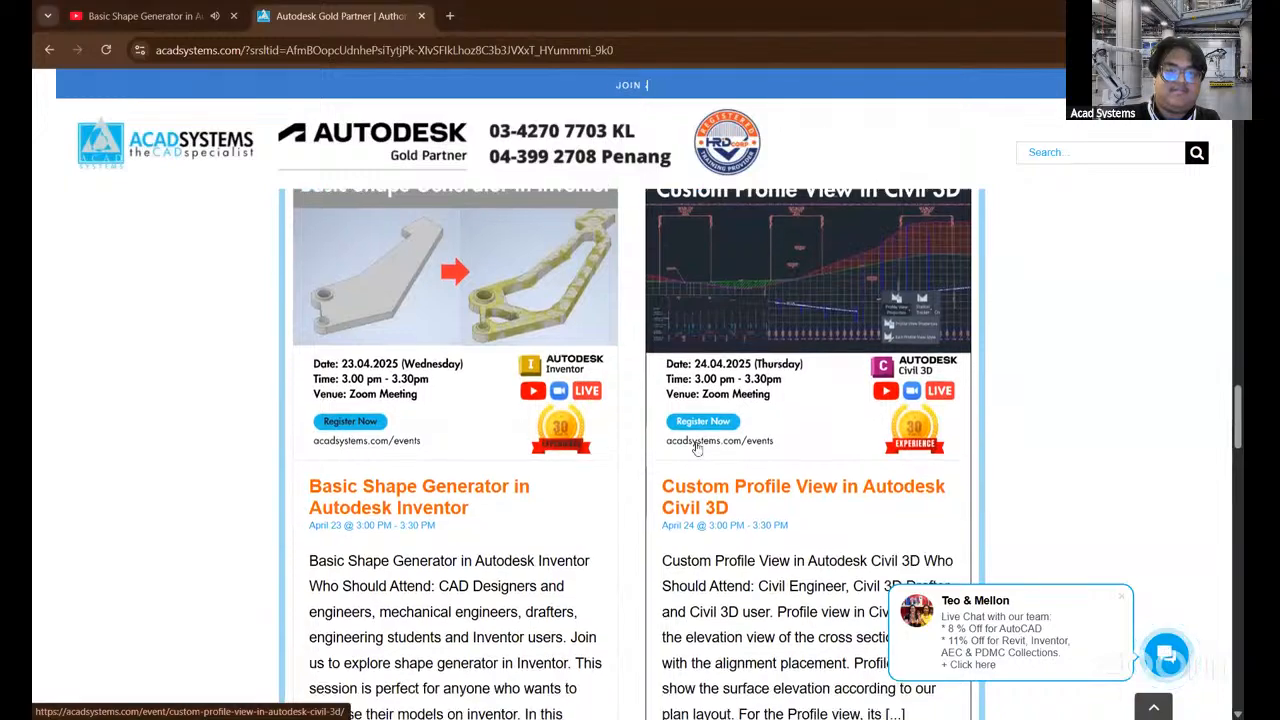
pyautogui.click(694, 440)
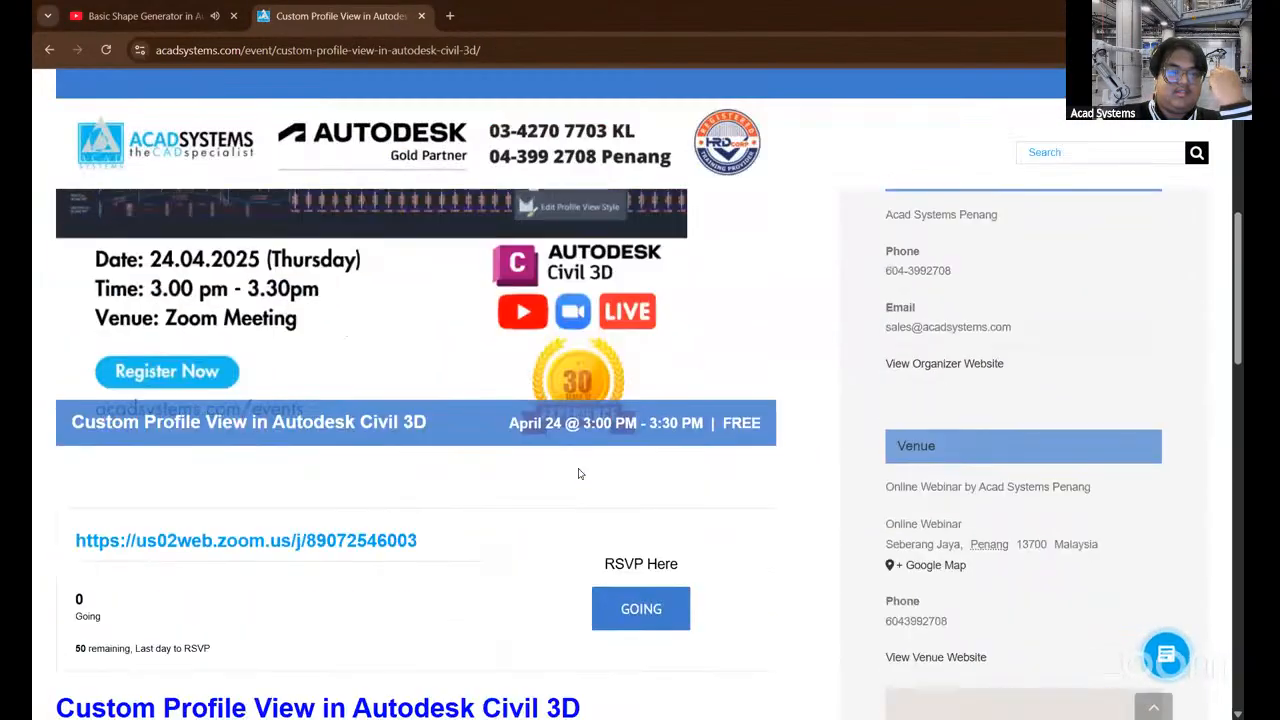
pyautogui.scroll(-2, 580, 471)
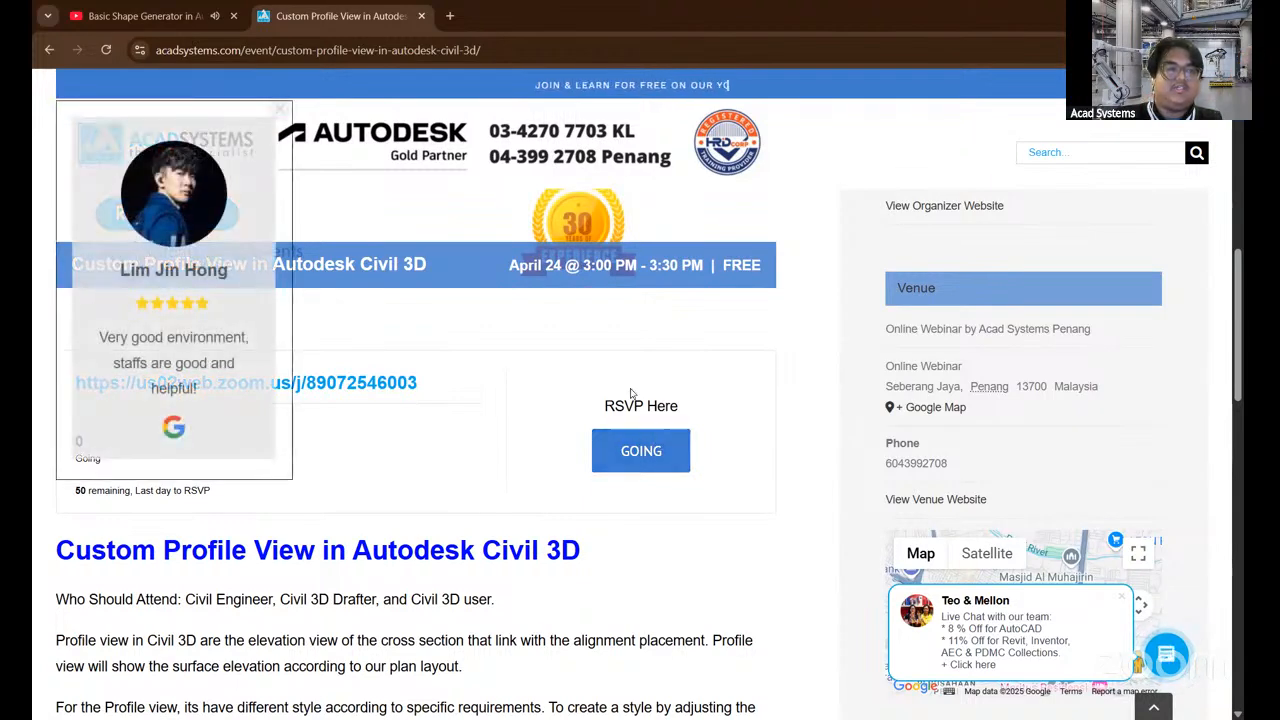
# - Return to the Acad Systems home page and look through the upcoming lessons, training schedules and footer's event list
pyautogui.click(48, 50)
pyautogui.scroll(-3, 311, 377)
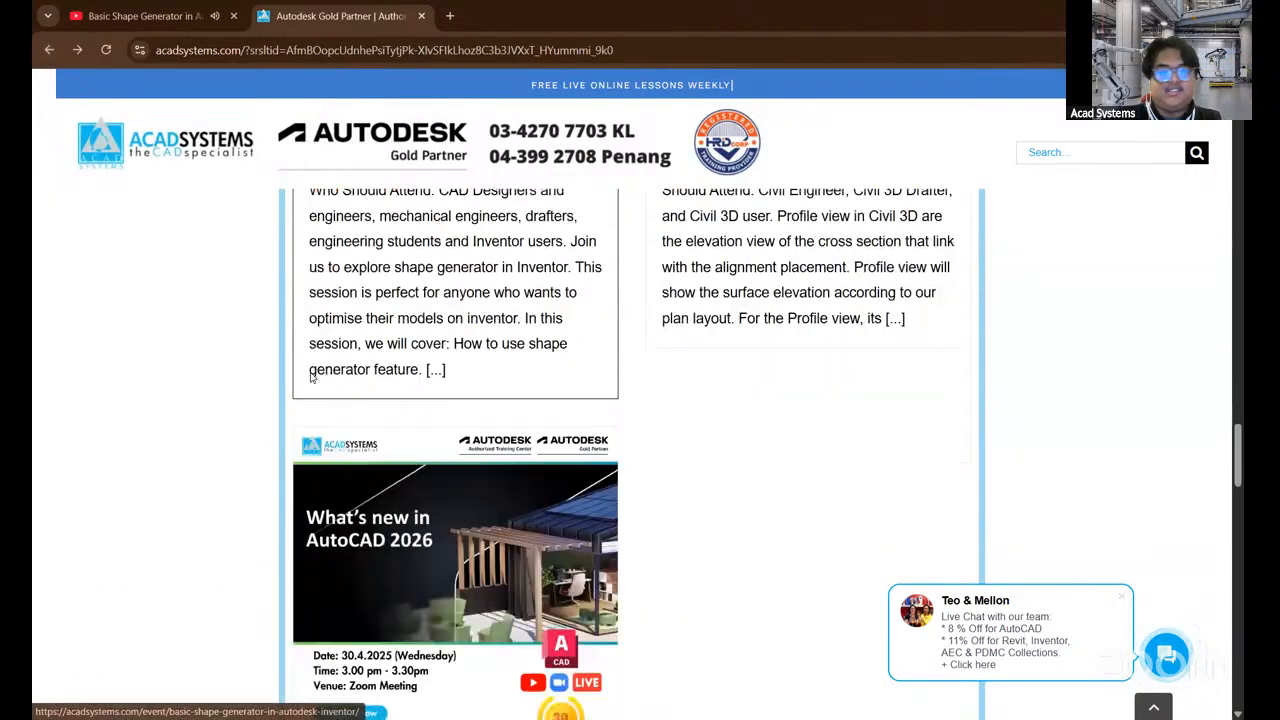
pyautogui.scroll(-3, 311, 377)
pyautogui.scroll(-20, 311, 377)
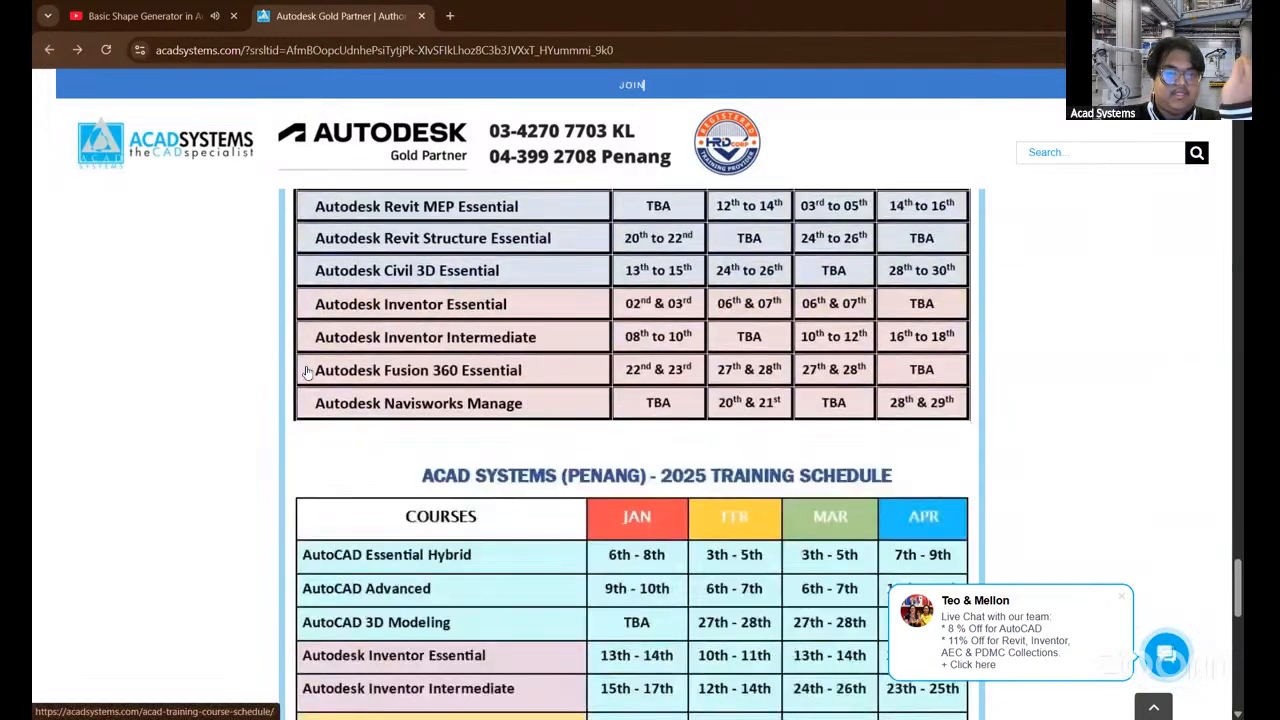
pyautogui.scroll(-5, 365, 449)
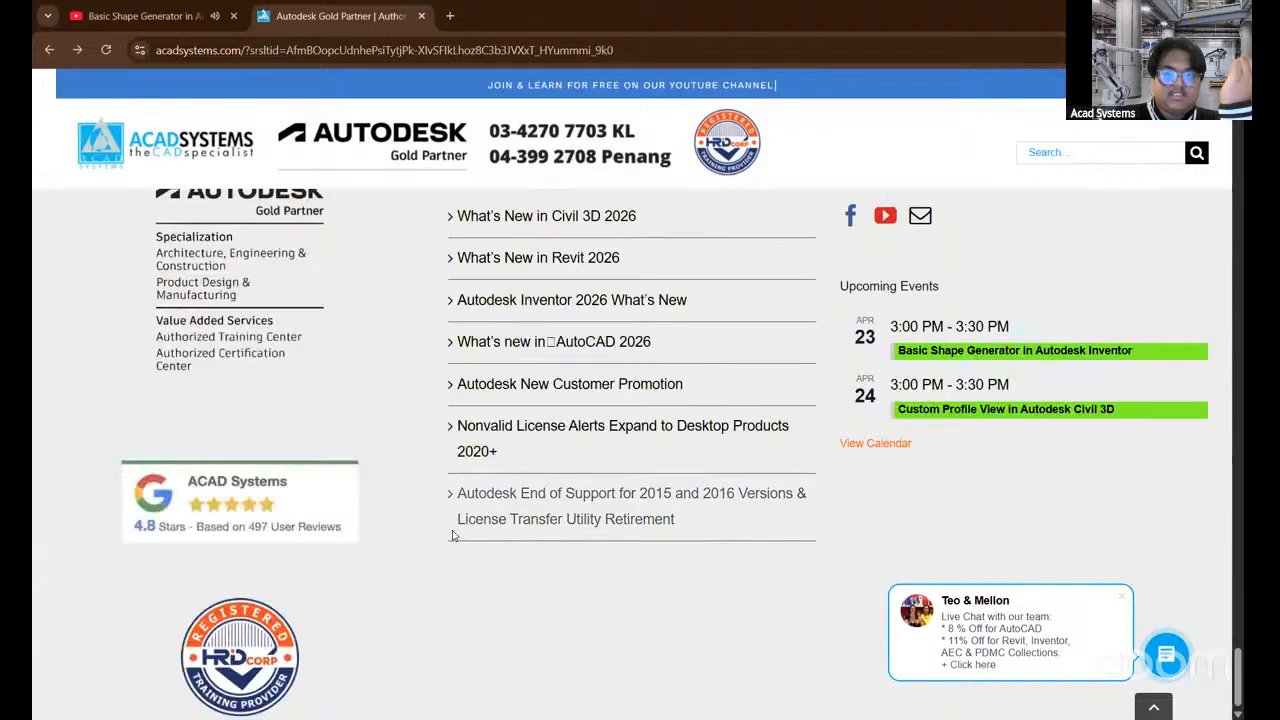
pyautogui.scroll(10, 397, 192)
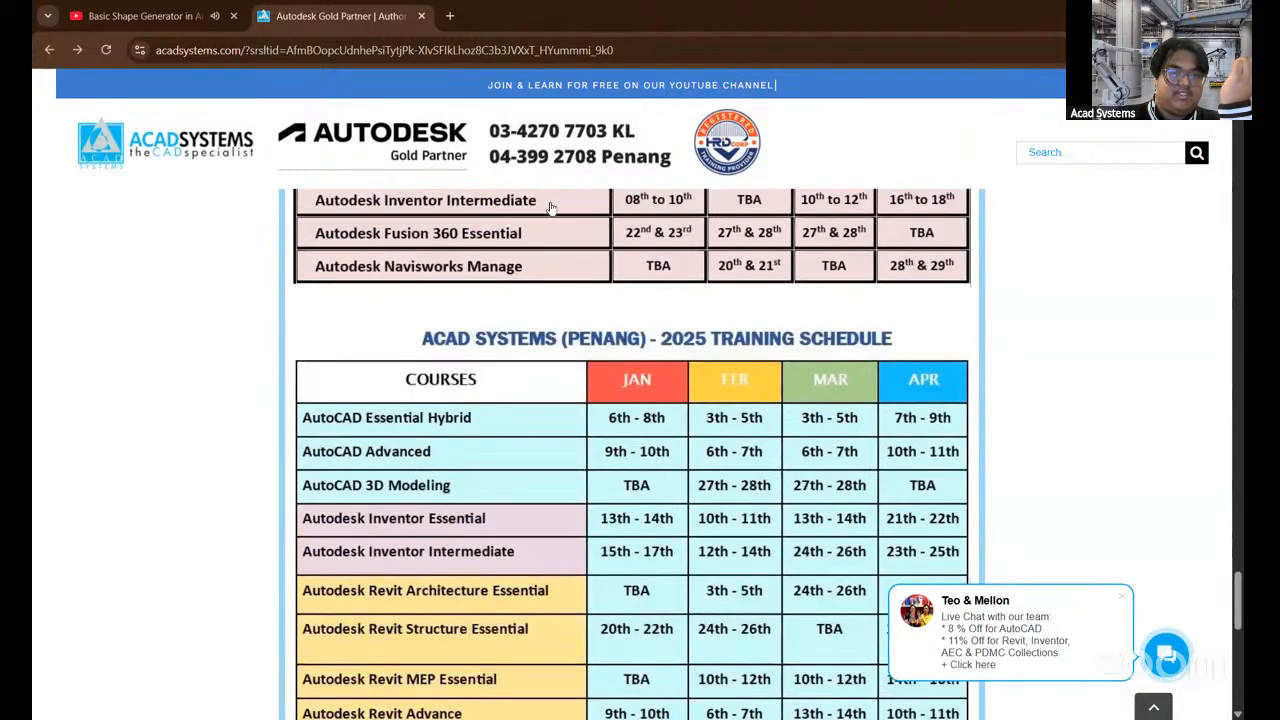
# - Open the YouTube home page in a new browser tab
pyautogui.click(450, 16)
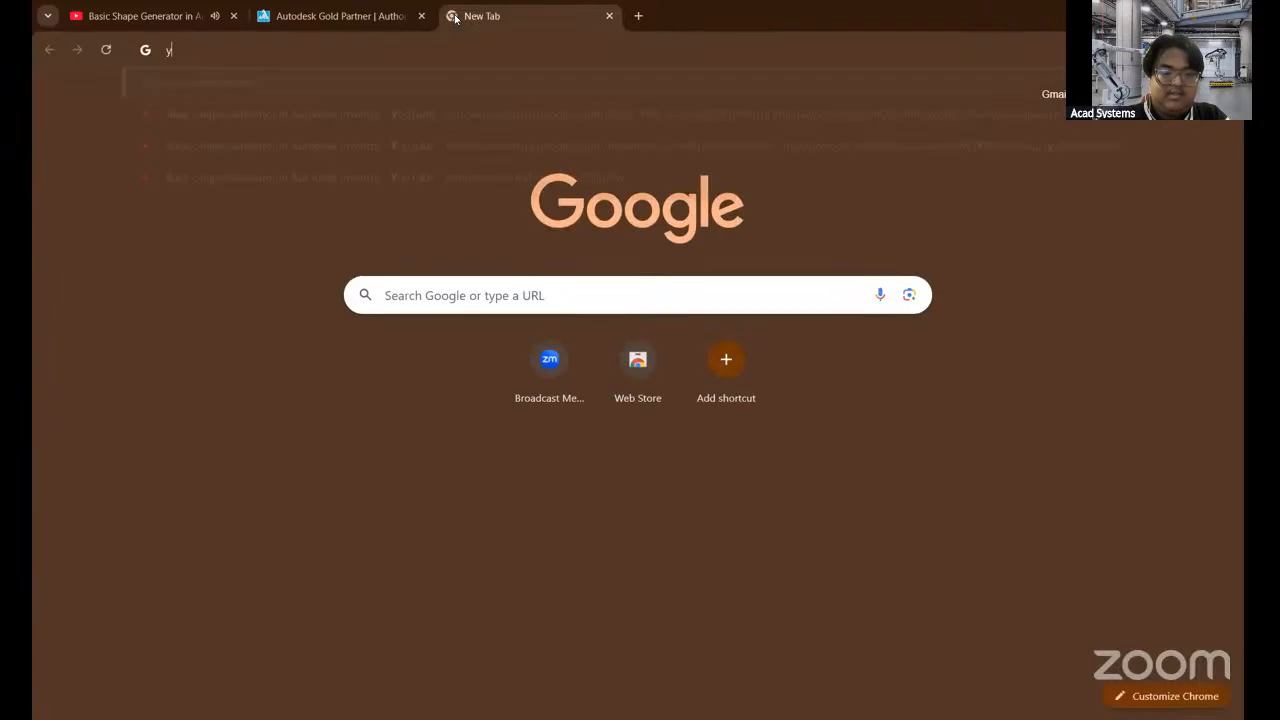
pyautogui.write('youtubw')
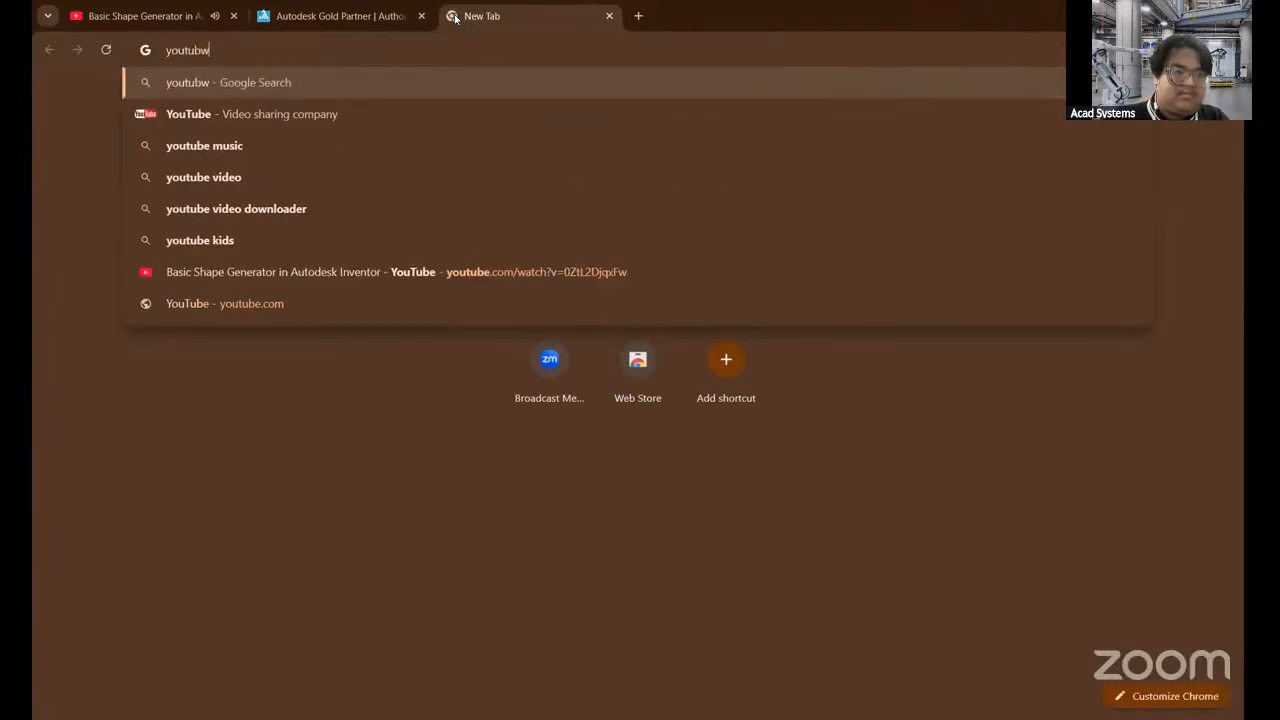
pyautogui.press('Down')
pyautogui.press('Down')
pyautogui.press('Down')
pyautogui.press('Down')
pyautogui.press('Down')
pyautogui.press('Down')
pyautogui.press('Down')
pyautogui.press('Return')
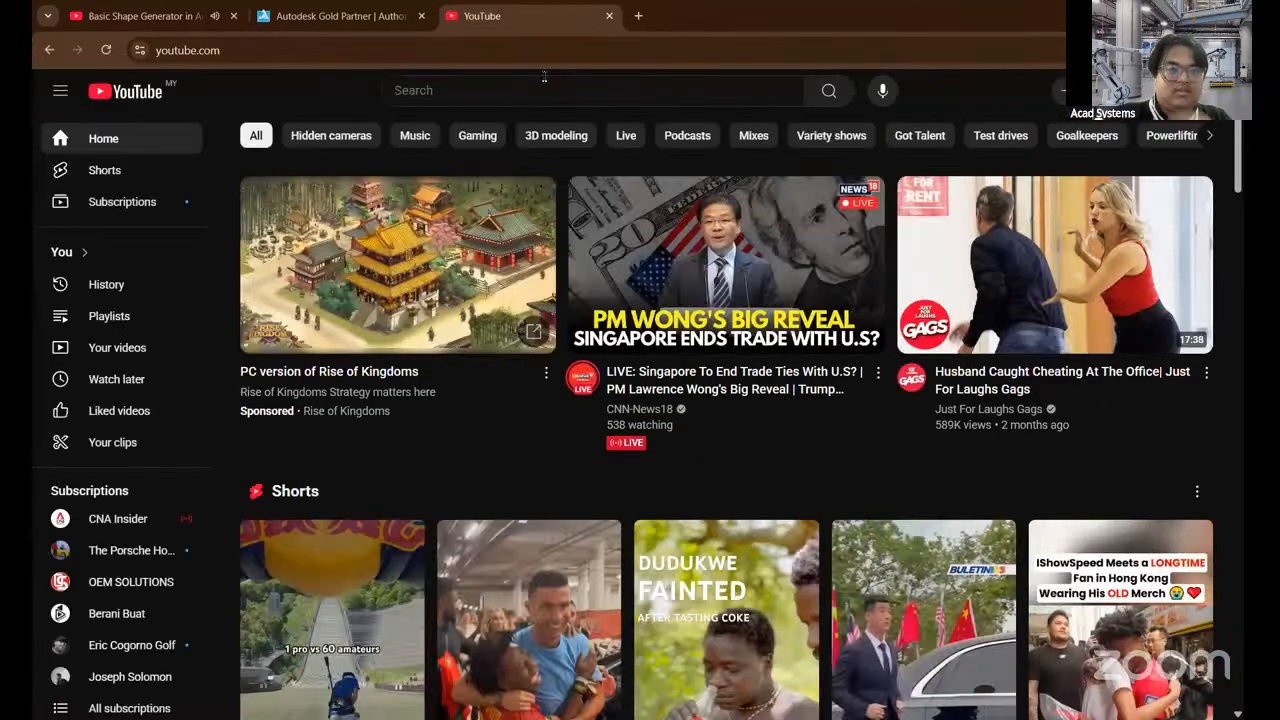
# - Search YouTube for "acad systems sdn bhd" and open the Acad Systems Sdn Bhd channel
pyautogui.click(544, 80)
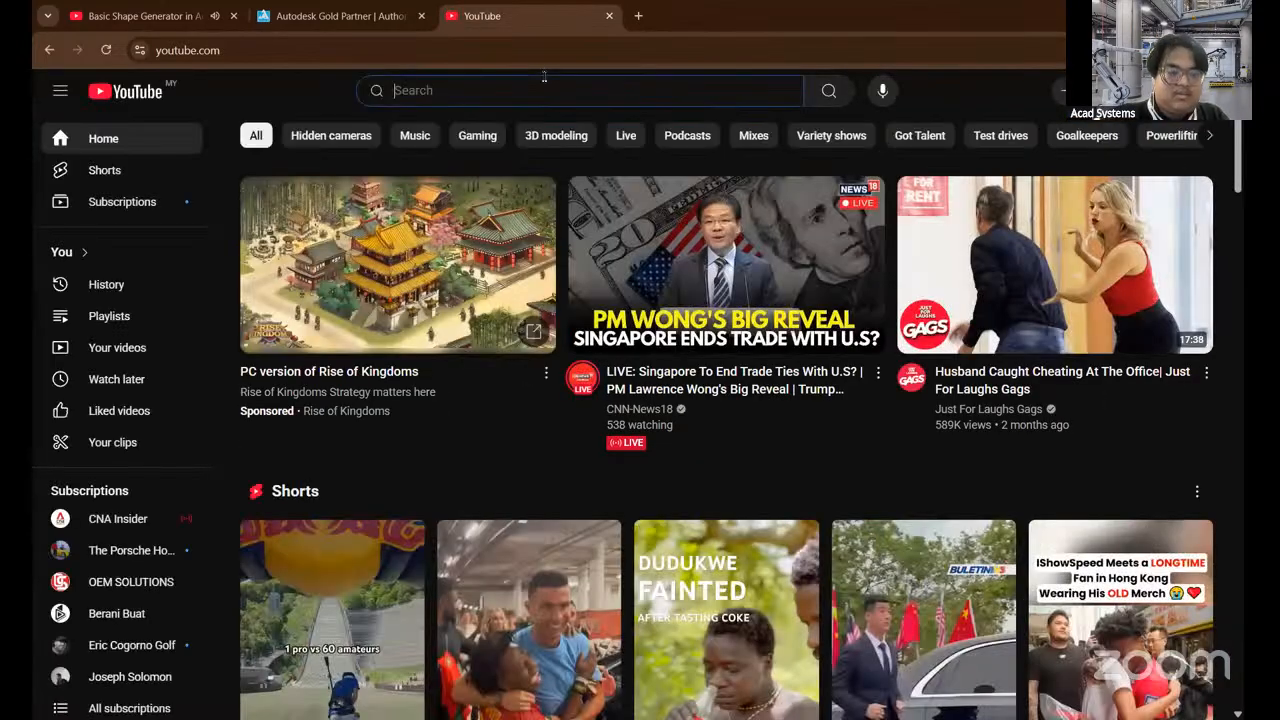
pyautogui.write('acad systems')
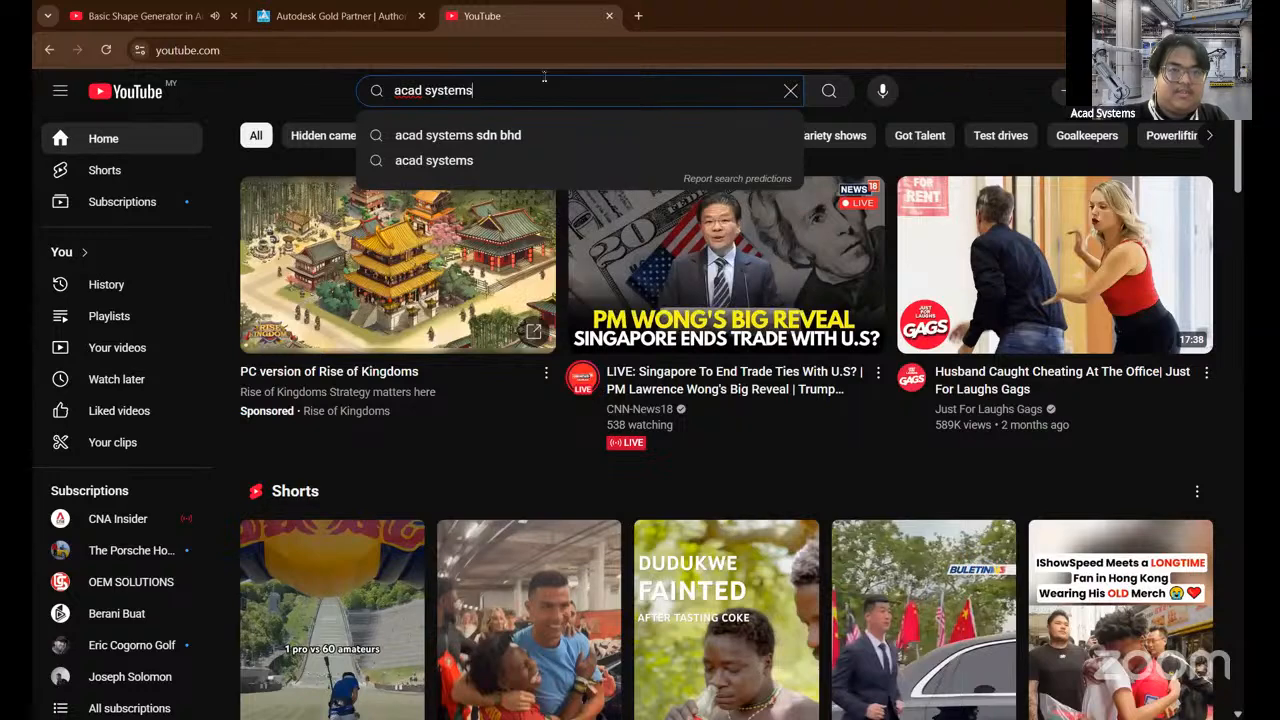
pyautogui.press('Down')
pyautogui.press('Return')
pyautogui.scroll(-2, 548, 210)
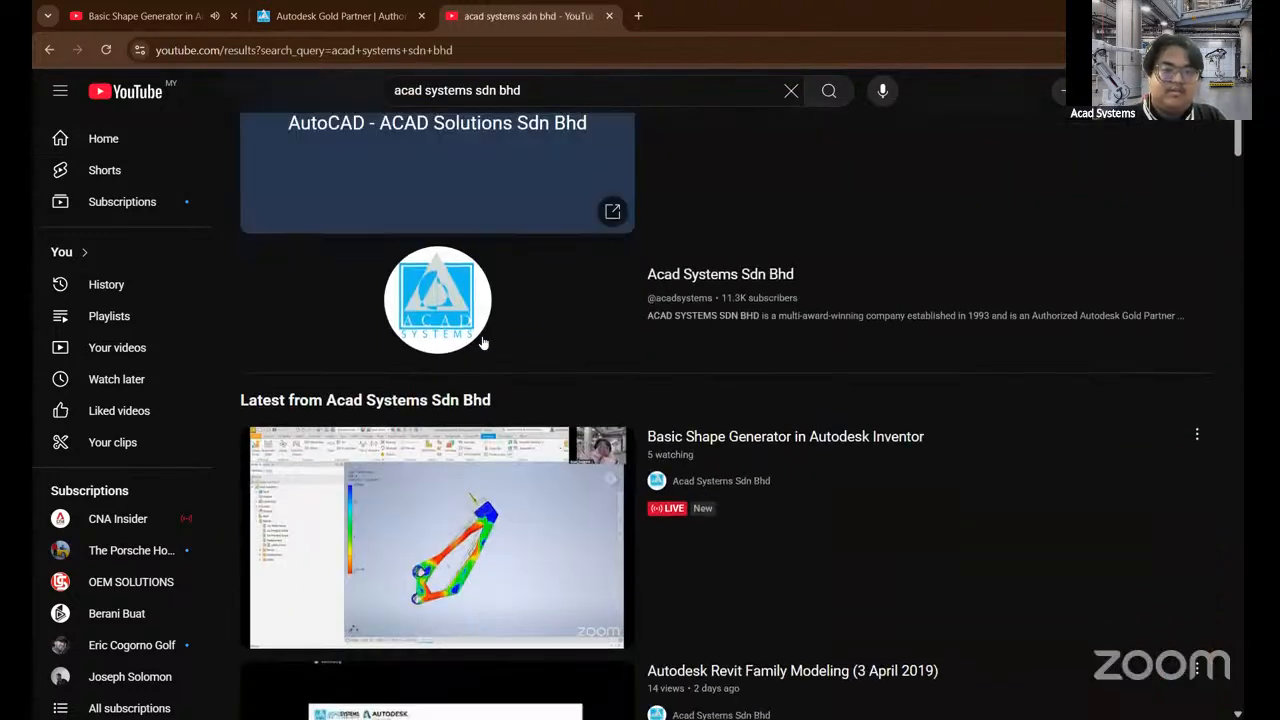
pyautogui.click(474, 320)
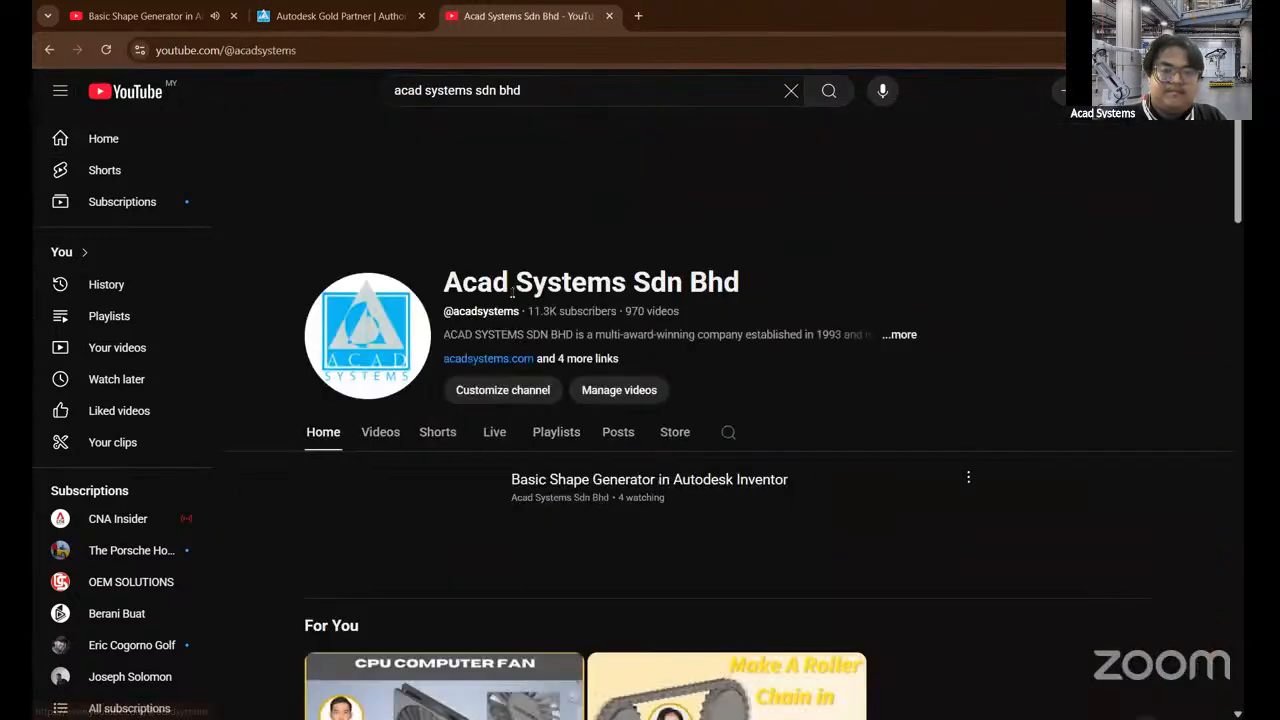
# - View the channel's live streams, and return to its home page to browse the For You videos
pyautogui.click(494, 432)
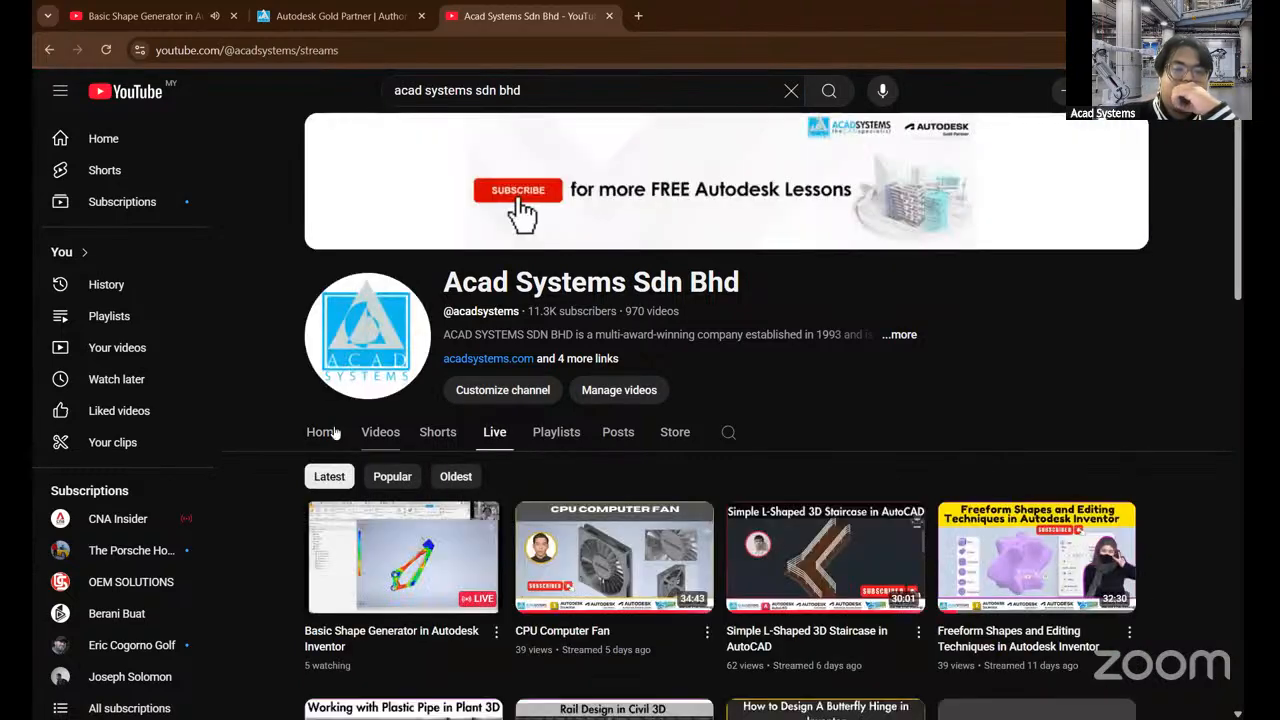
pyautogui.click(322, 432)
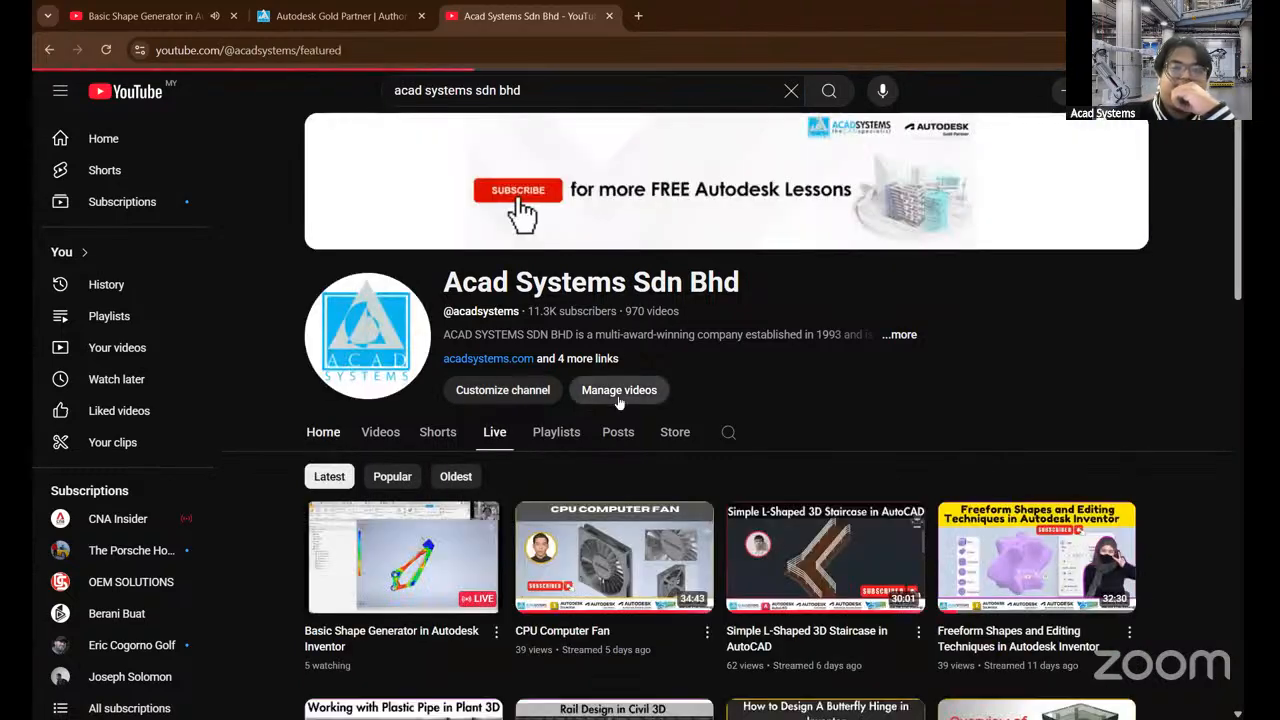
pyautogui.scroll(-2, 606, 421)
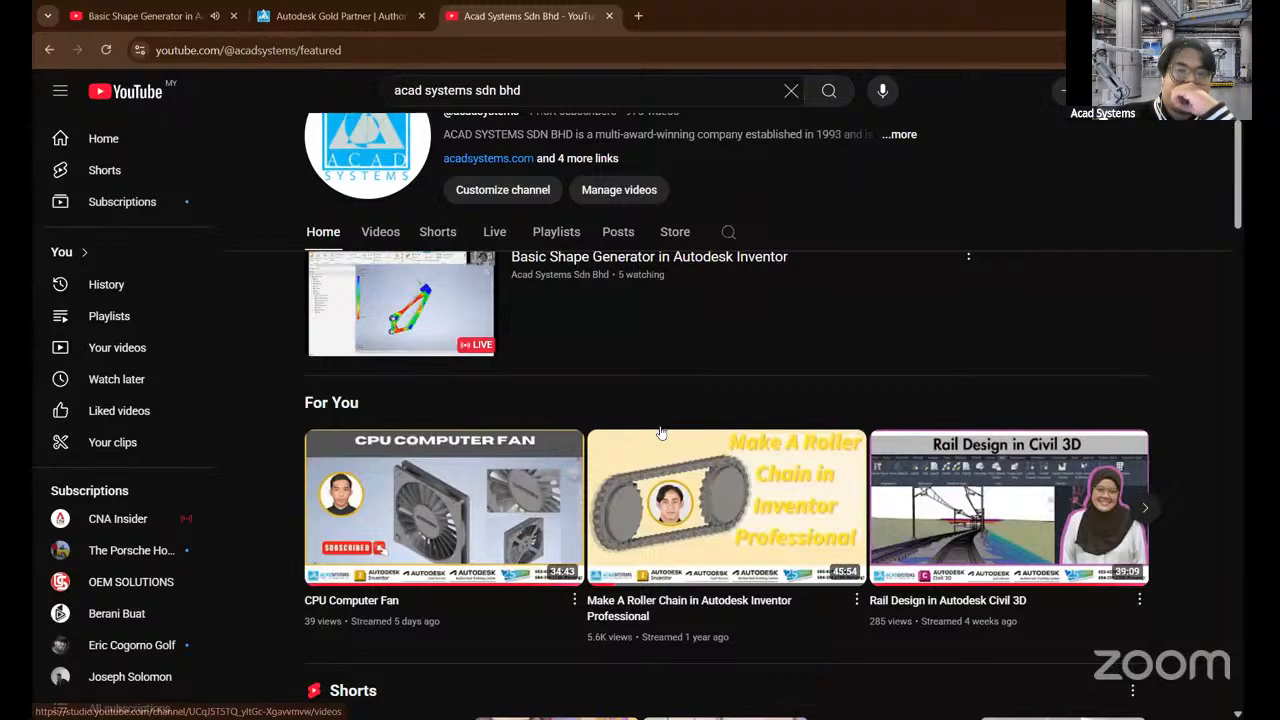
# - Open the CPU Computer Fan video from the channel's For You section, and return to the channel's home page
pyautogui.scroll(1, 660, 432)
pyautogui.scroll(-2, 669, 432)
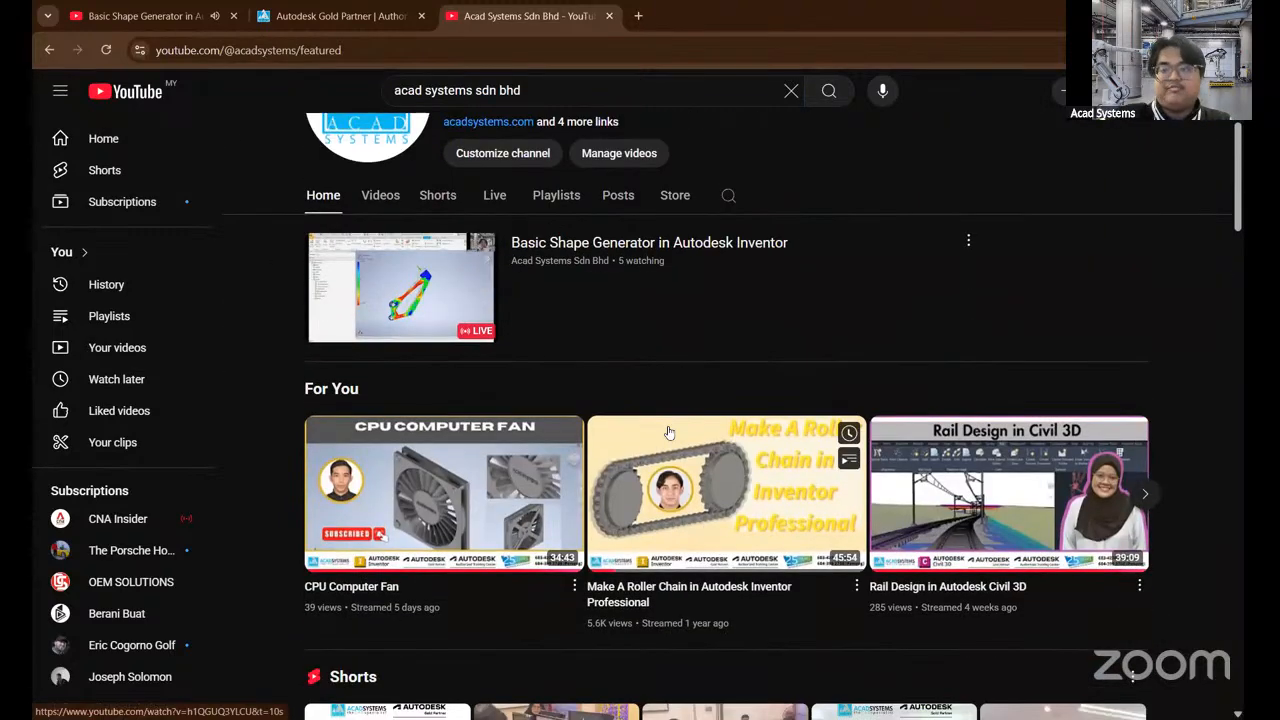
pyautogui.scroll(2, 668, 432)
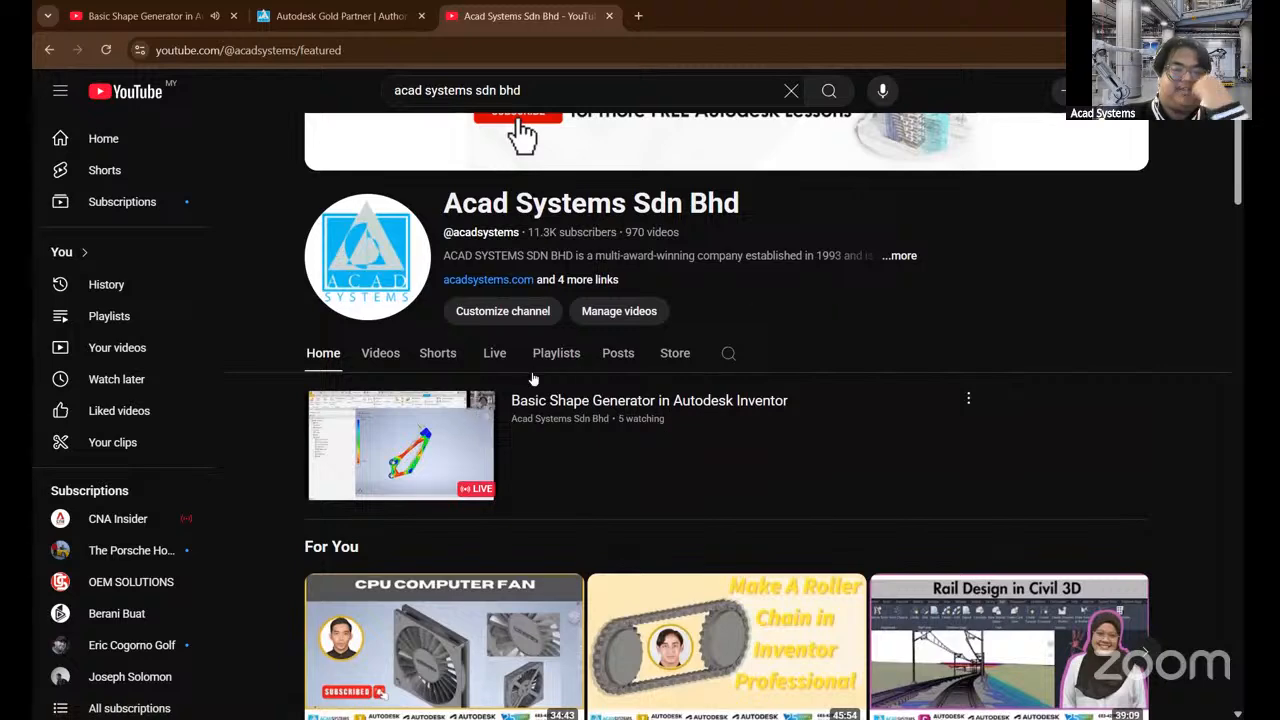
pyautogui.scroll(-3, 540, 400)
pyautogui.click(548, 428)
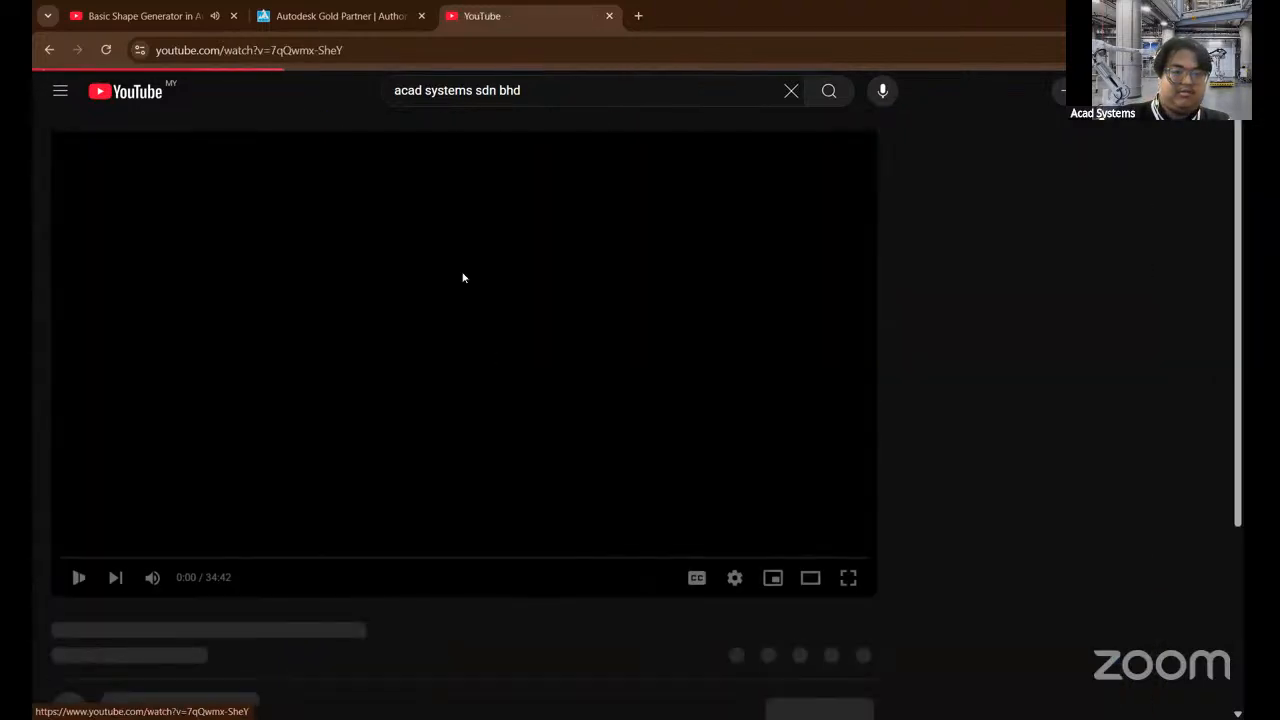
pyautogui.click(180, 251)
pyautogui.click(49, 50)
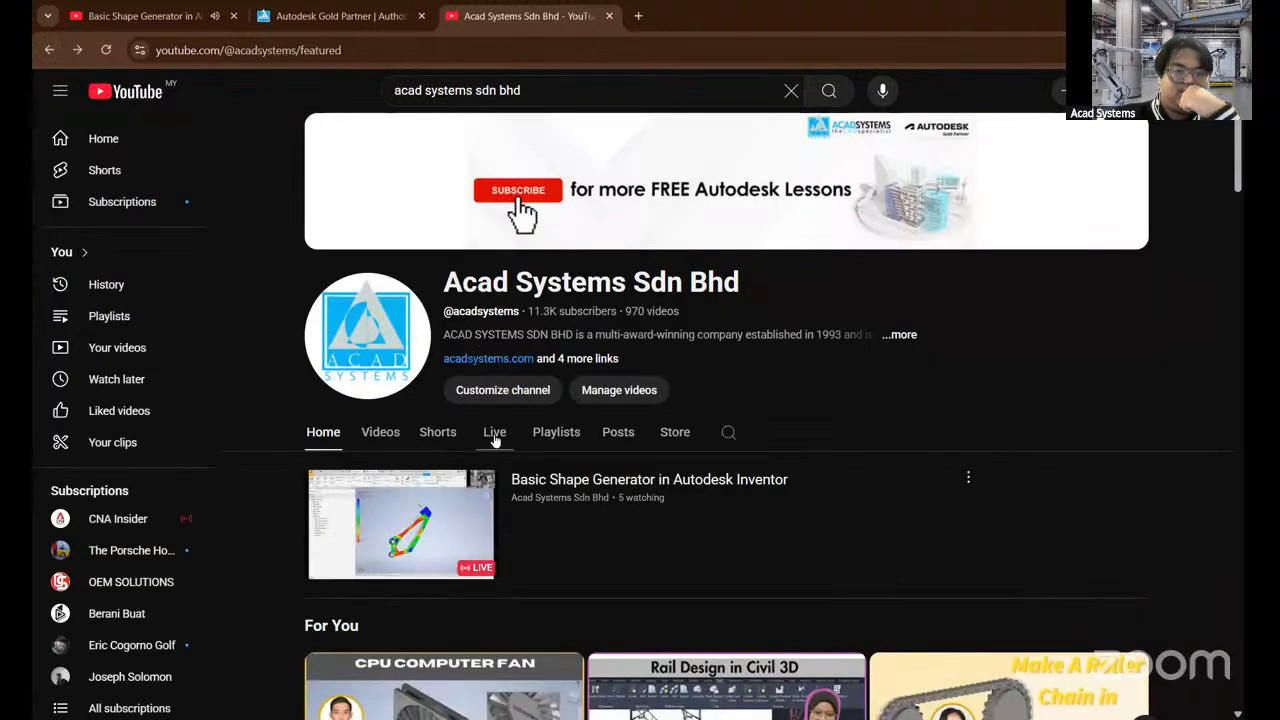
# - Open the channel's live streams and browse the latest streamed lessons
pyautogui.click(494, 433)
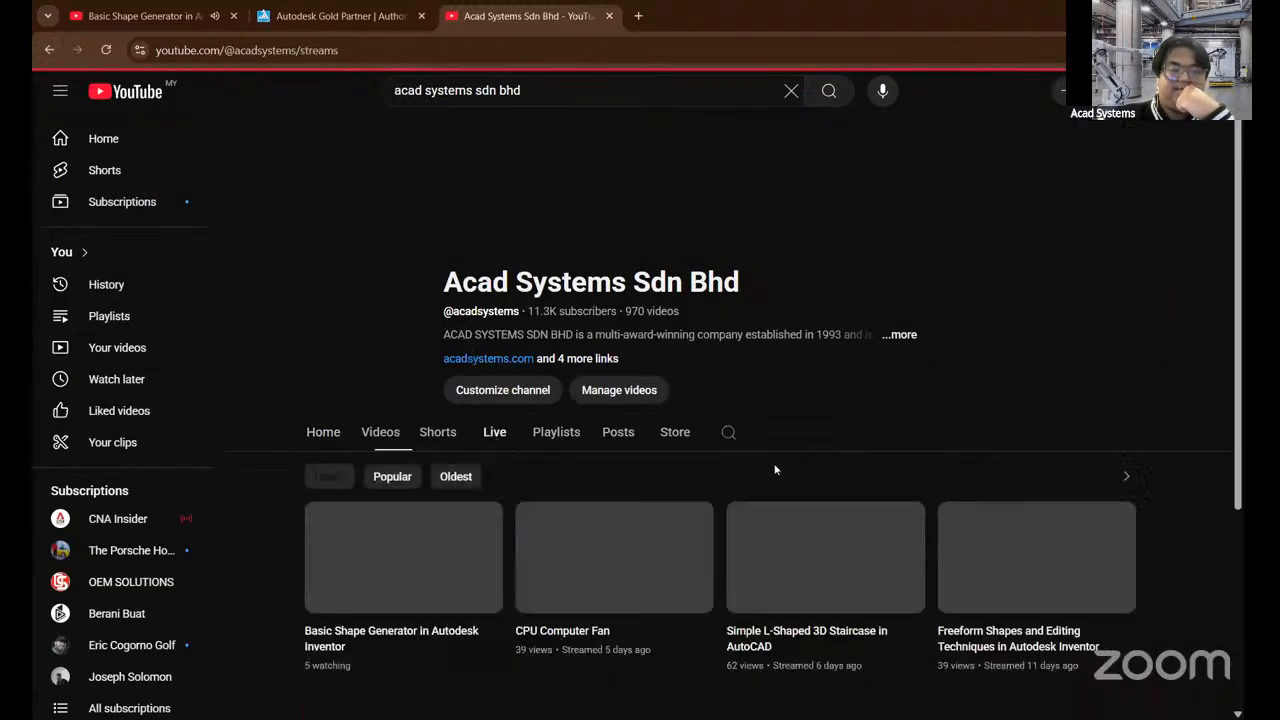
pyautogui.scroll(-3, 778, 470)
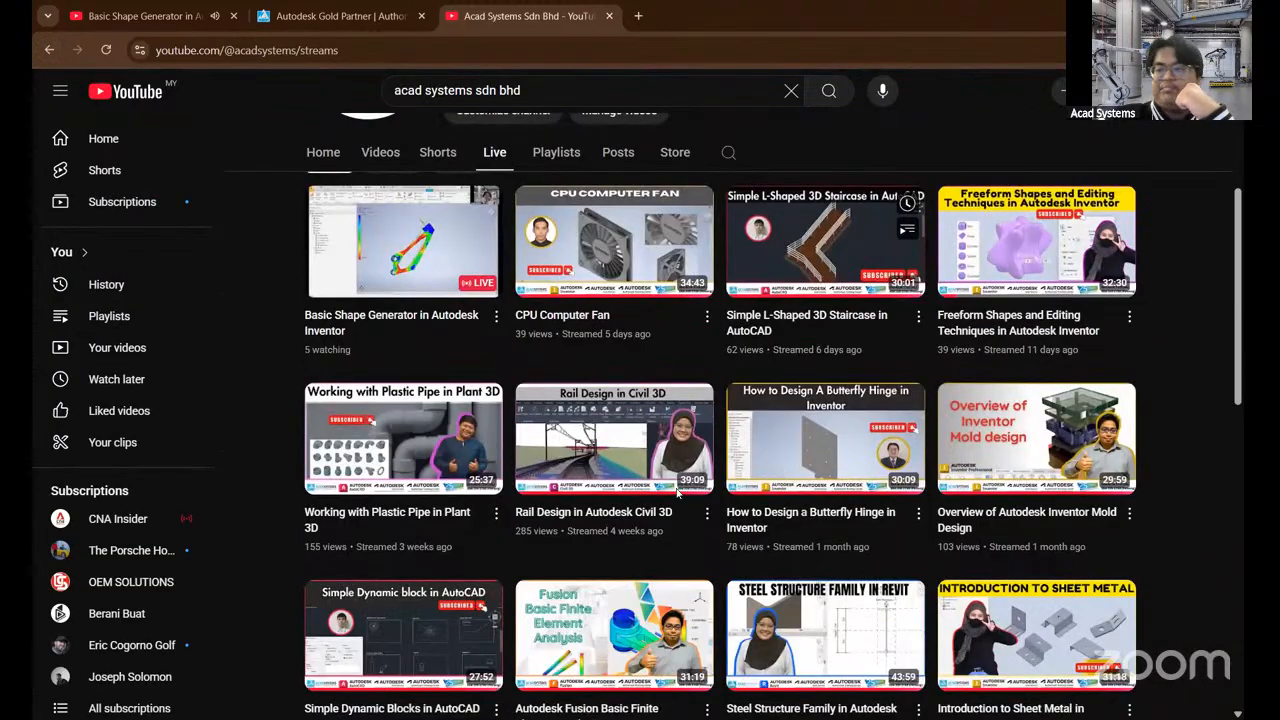
pyautogui.scroll(1, 659, 470)
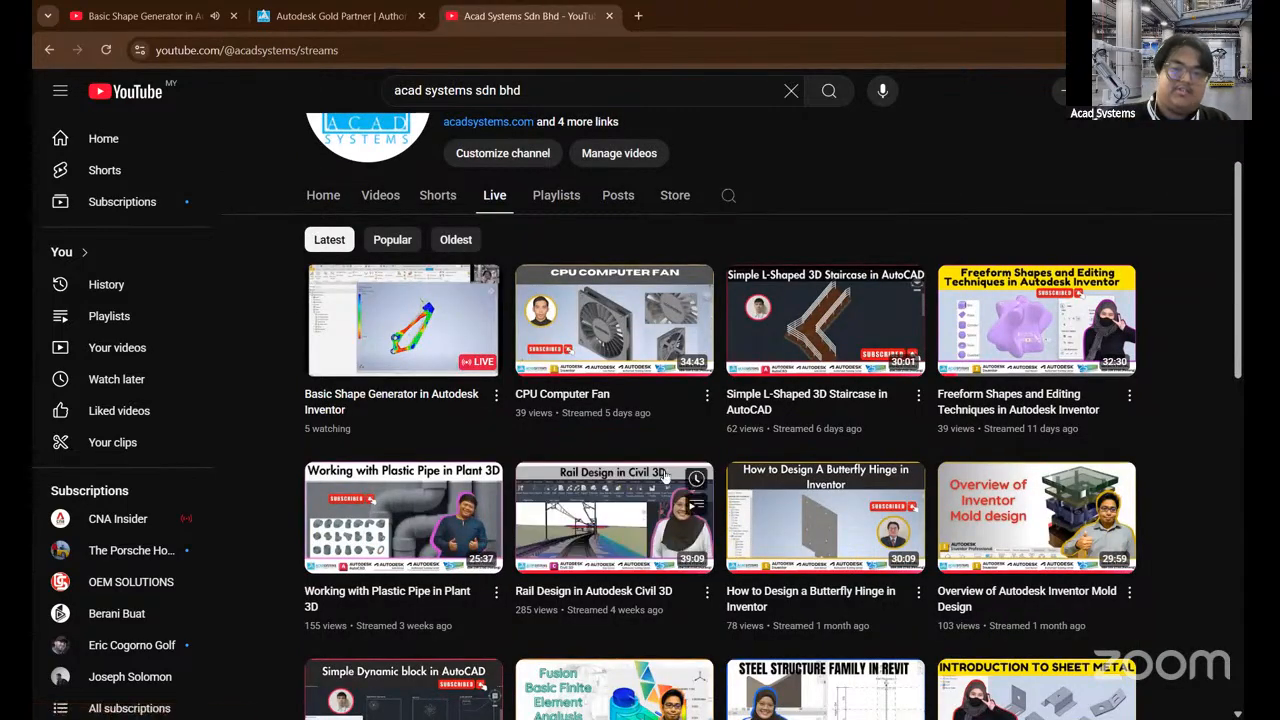
pyautogui.scroll(-2, 687, 484)
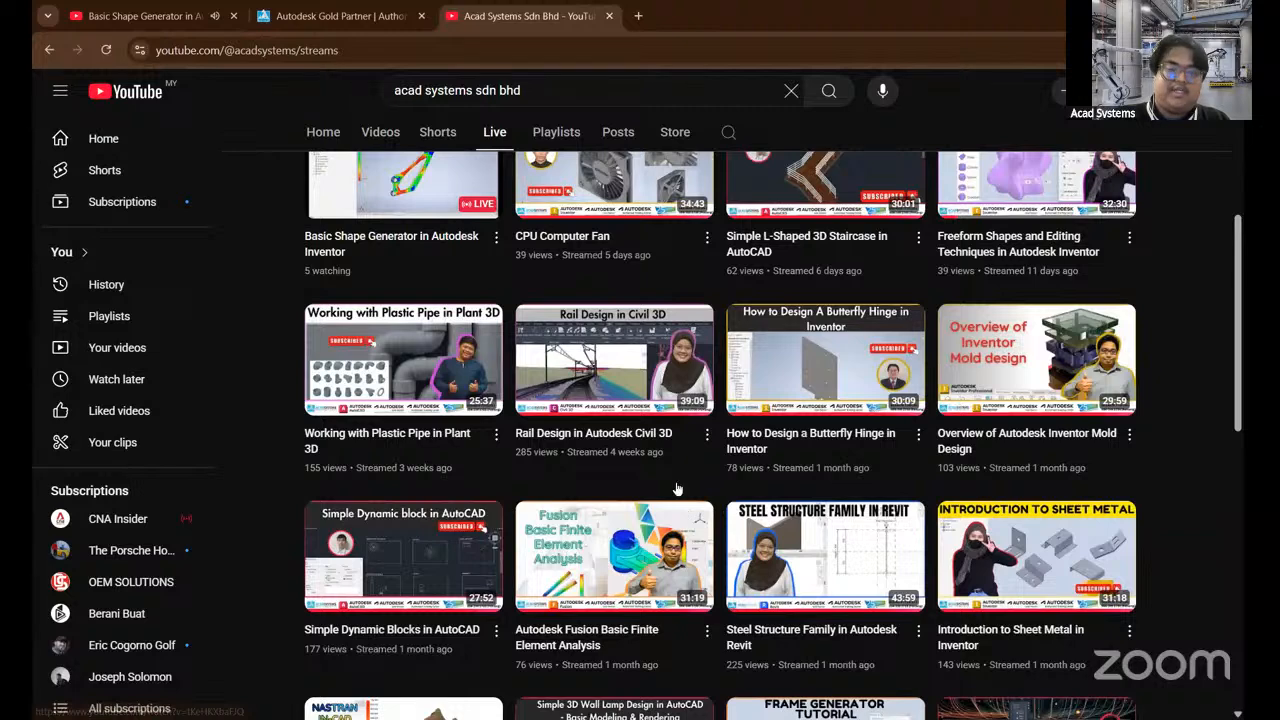
# - Search within the Acad Systems channel for "inventor" and look through the listed videos and playlists
pyautogui.scroll(3, 676, 488)
pyautogui.click(728, 275)
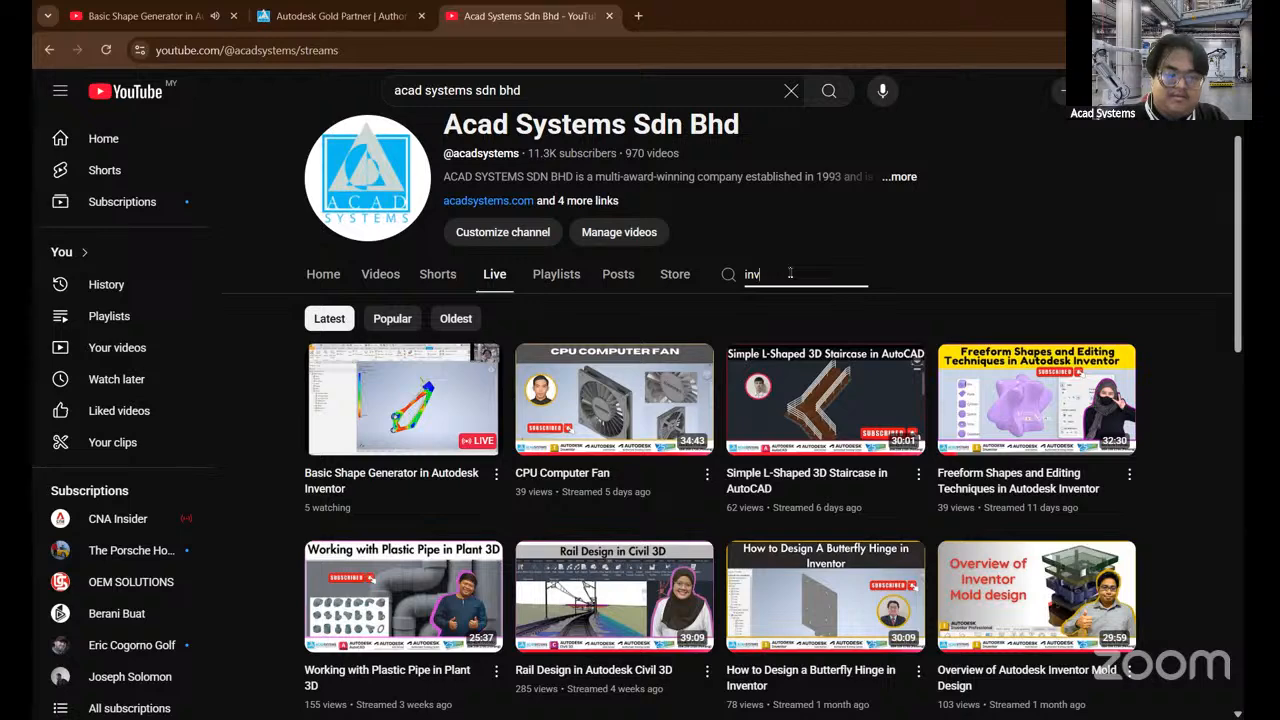
pyautogui.press('Return')
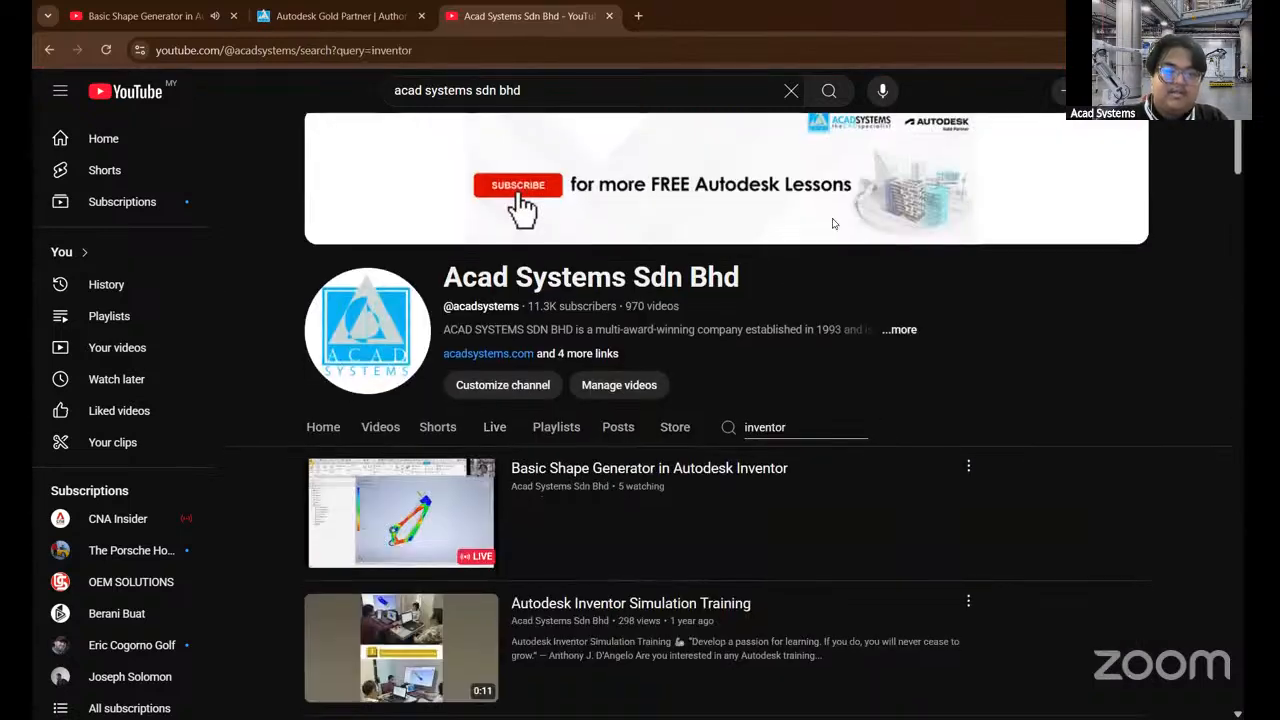
pyautogui.scroll(-3, 860, 200)
pyautogui.scroll(-1, 620, 330)
pyautogui.scroll(1, 443, 372)
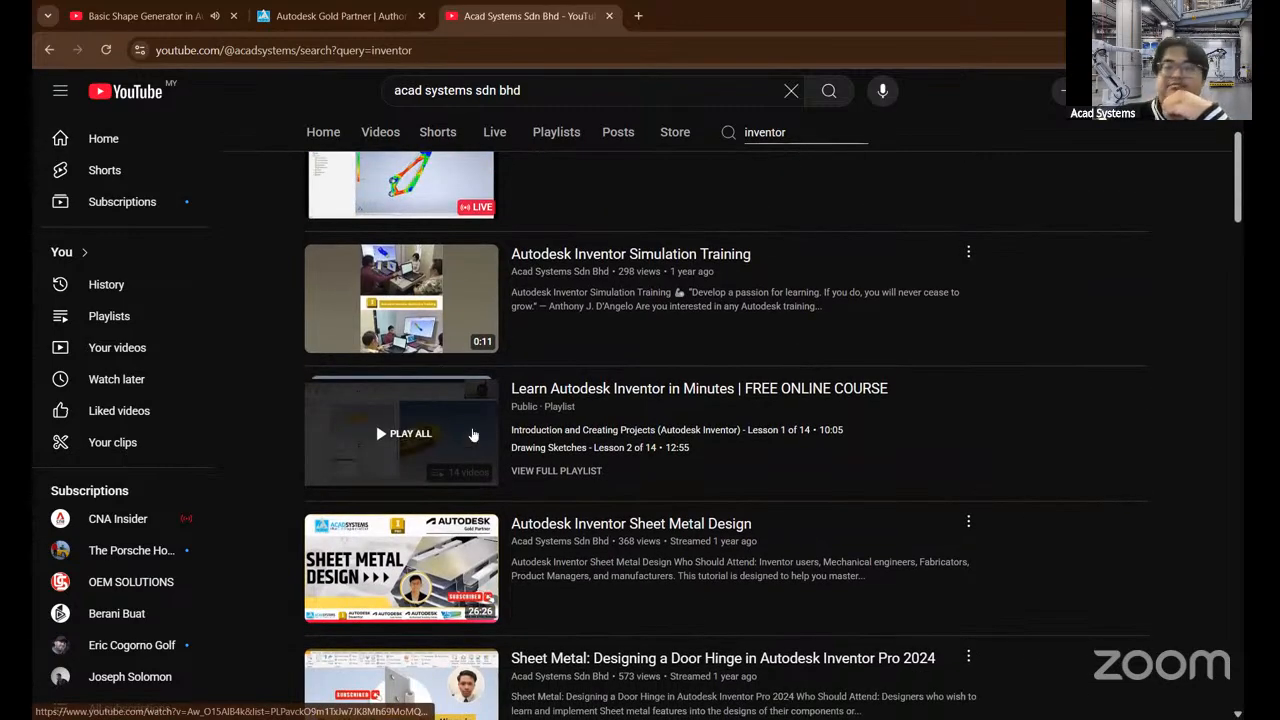
pyautogui.scroll(4, 474, 449)
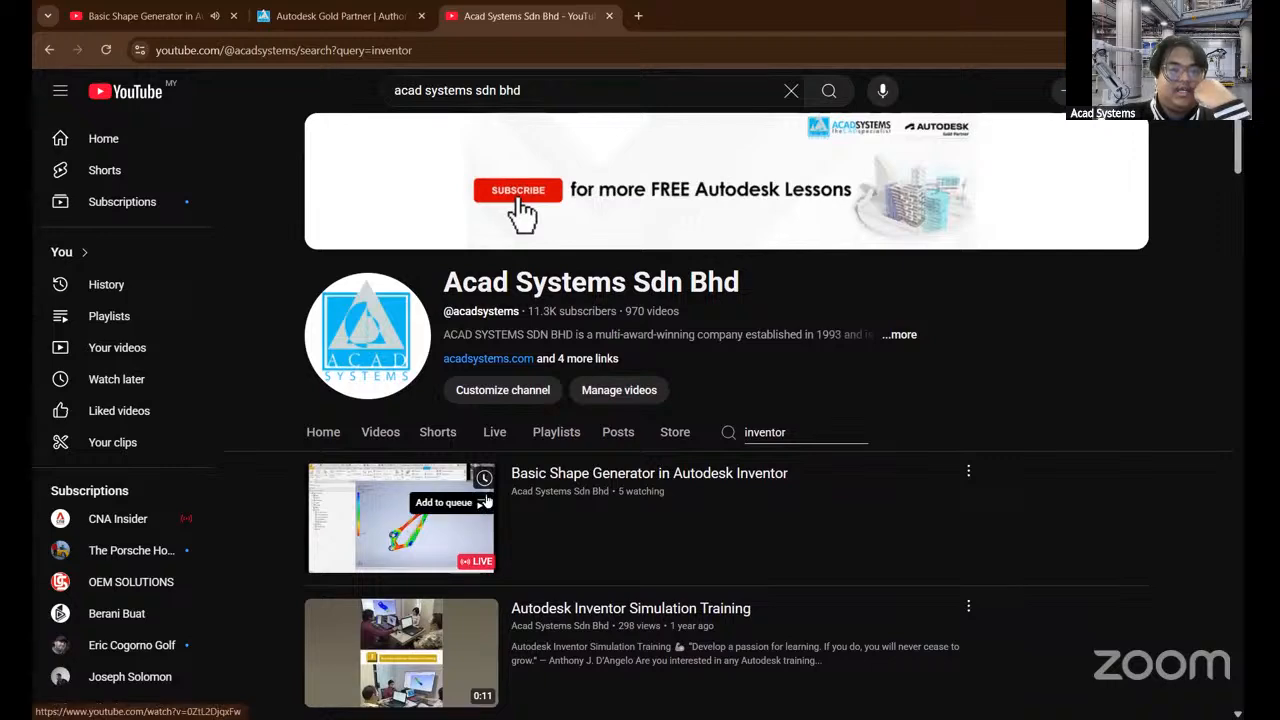